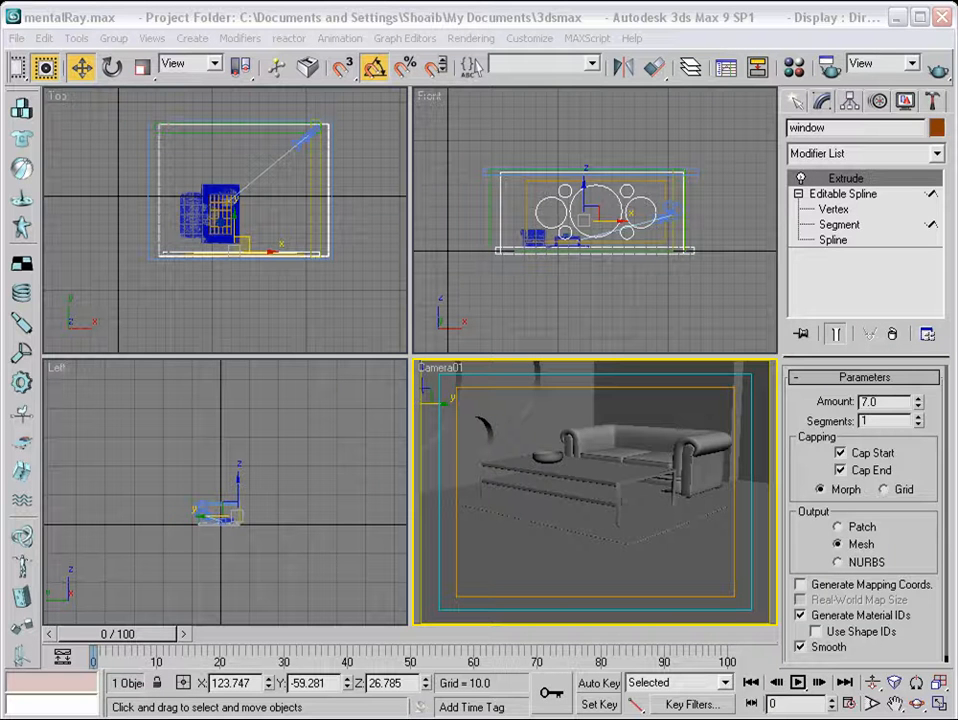
Step: View the finished interior render image4.jpg and the mental ray book cover, and return to the 3ds Max scene
key("alt+Tab")
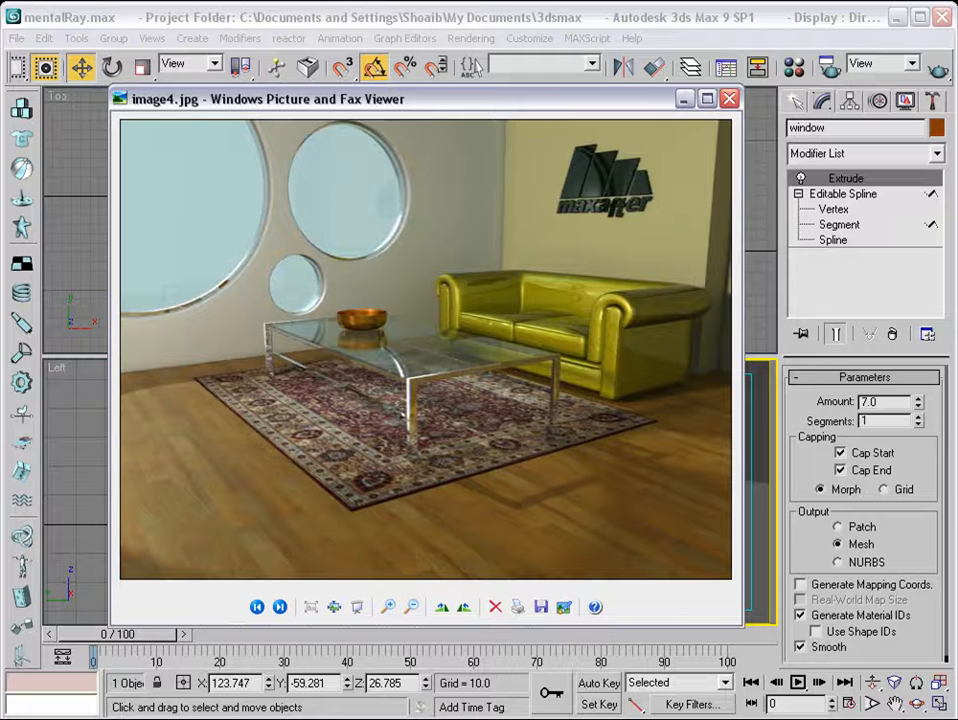
key("alt+Tab")
left_click_drag(640, 71, 555, 28)
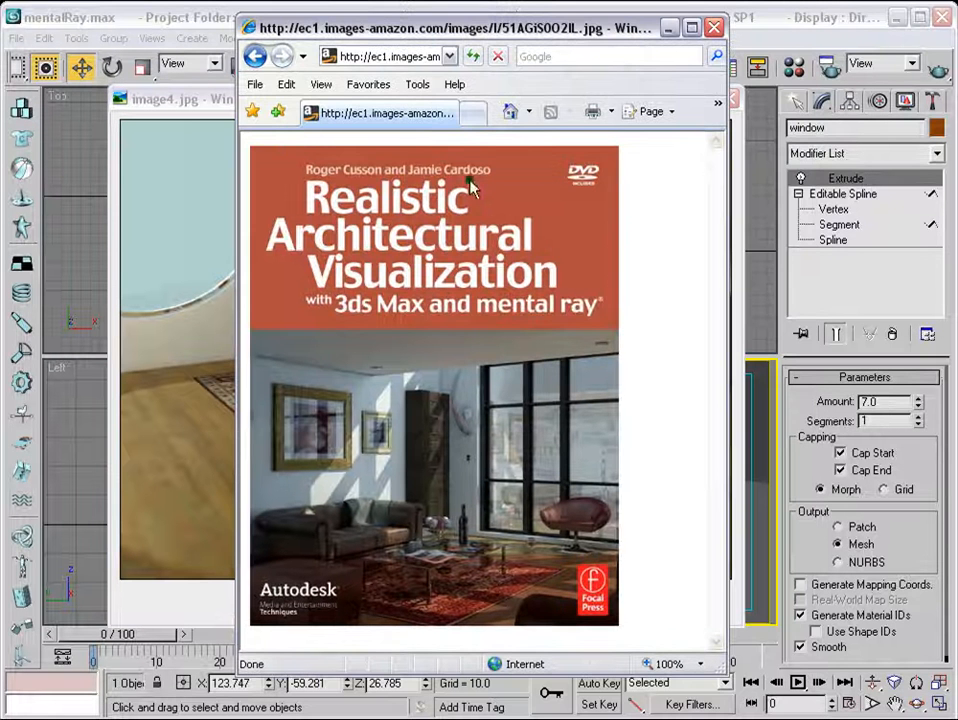
left_click(805, 108)
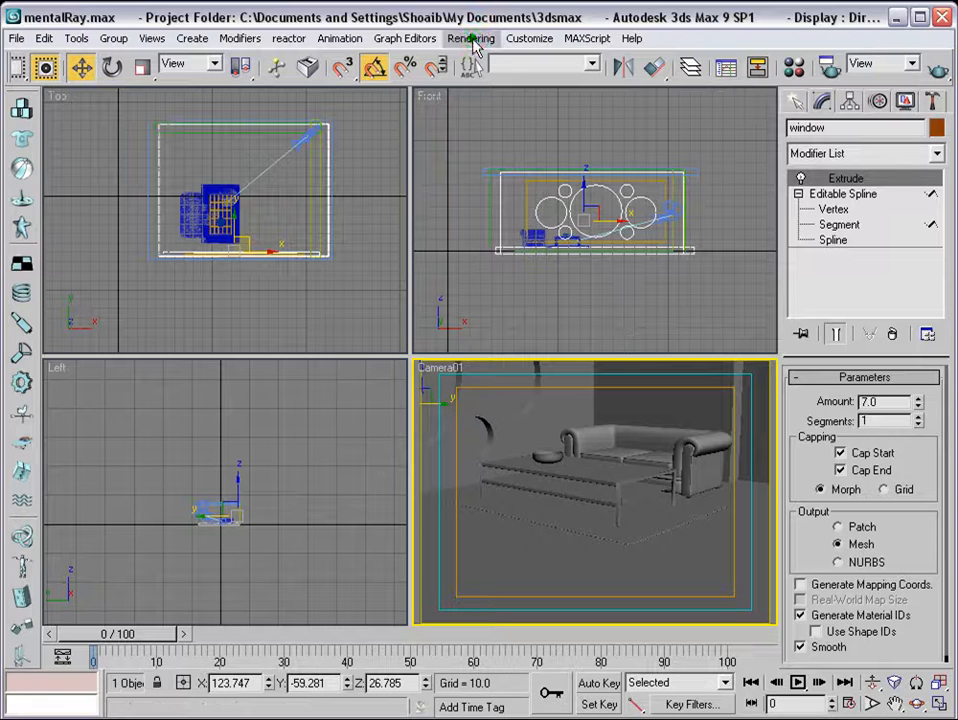
Step: Assign the mental ray Renderer as the production renderer in the Render Scene settings
left_click(471, 38)
left_click(476, 58)
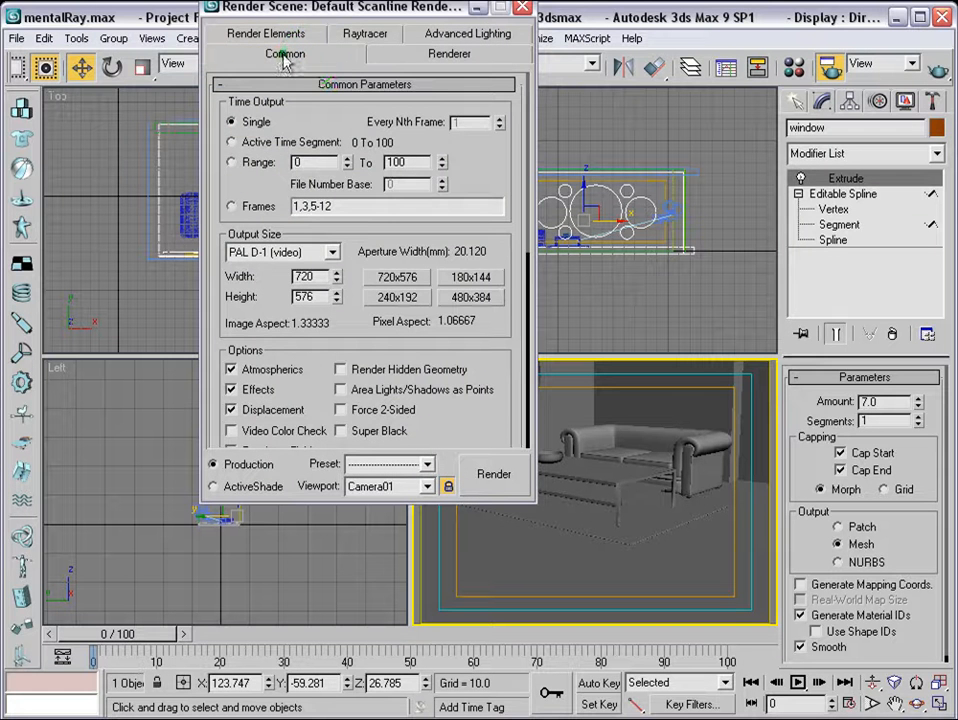
scroll(320, 345, "down", 5)
scroll(330, 390, "down", 5)
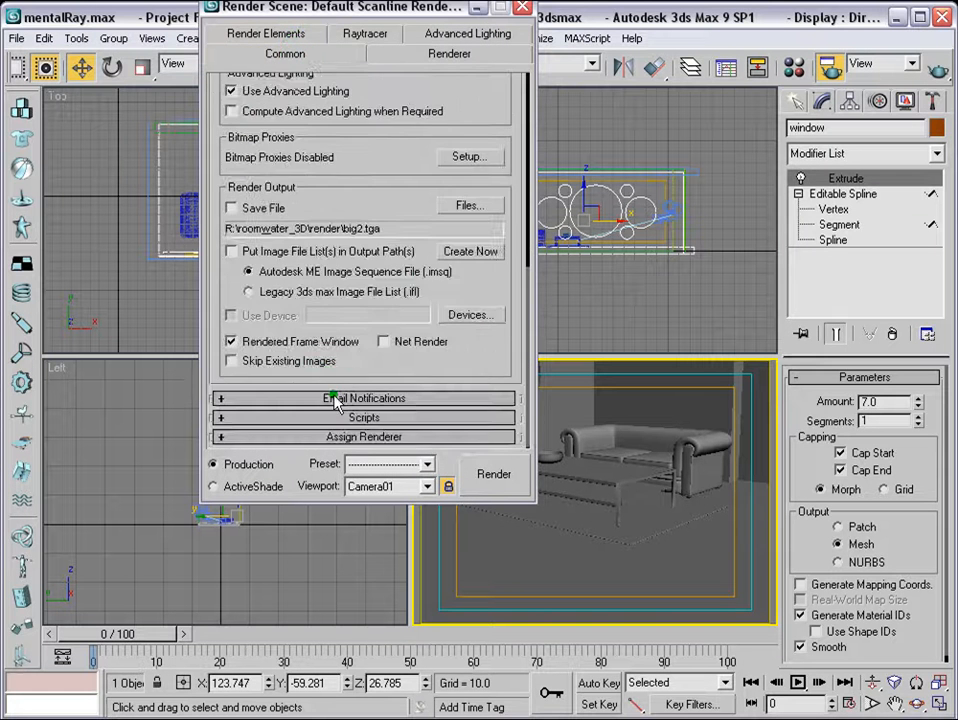
left_click(366, 437)
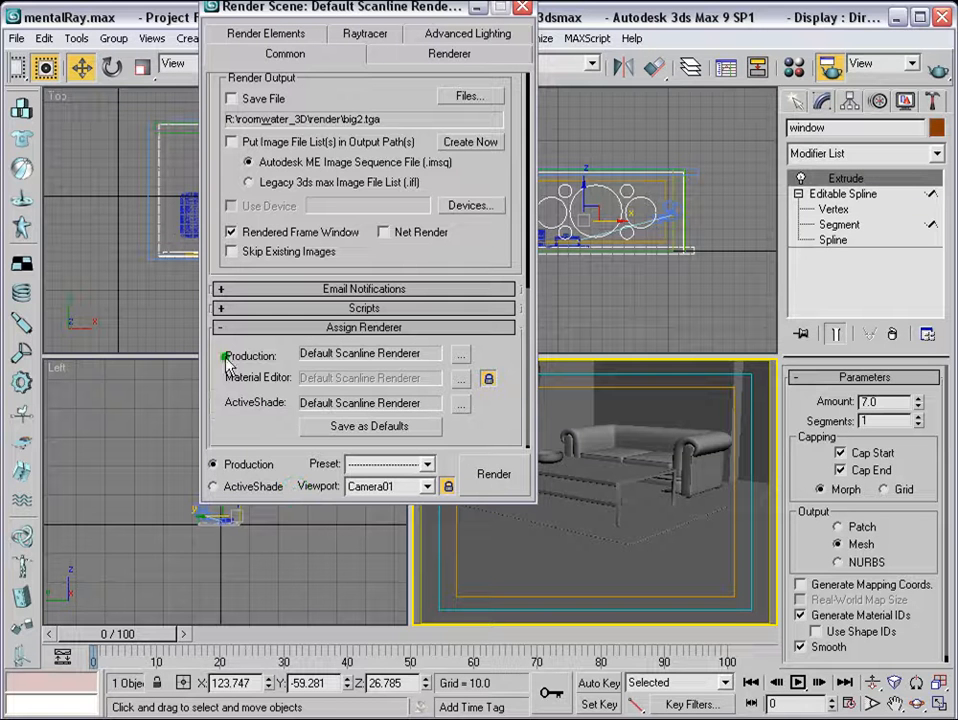
left_click(459, 359)
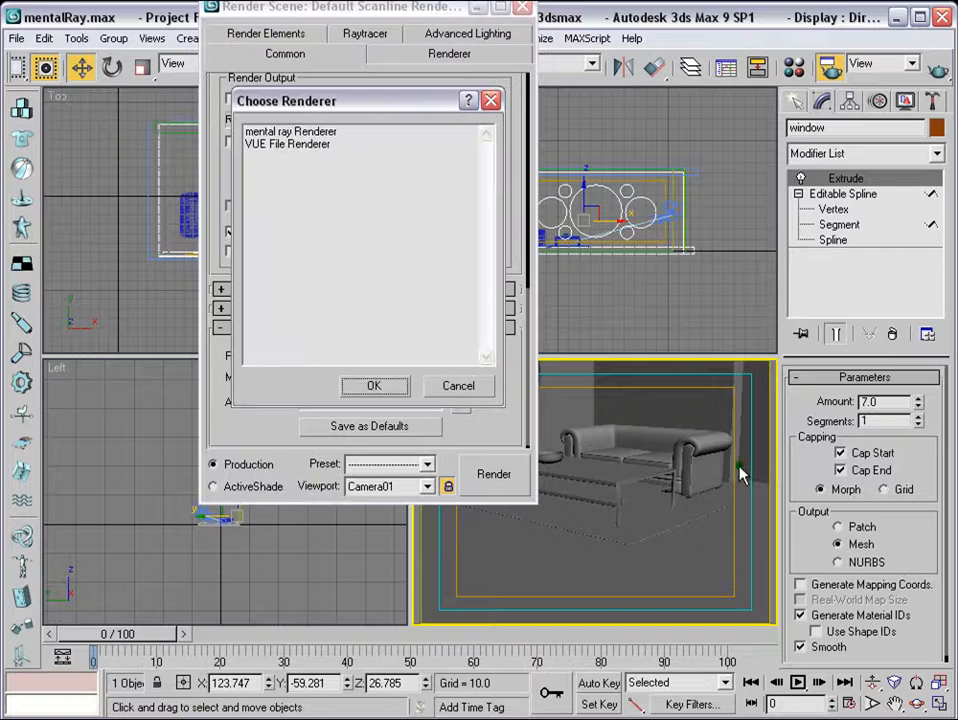
left_click(280, 131)
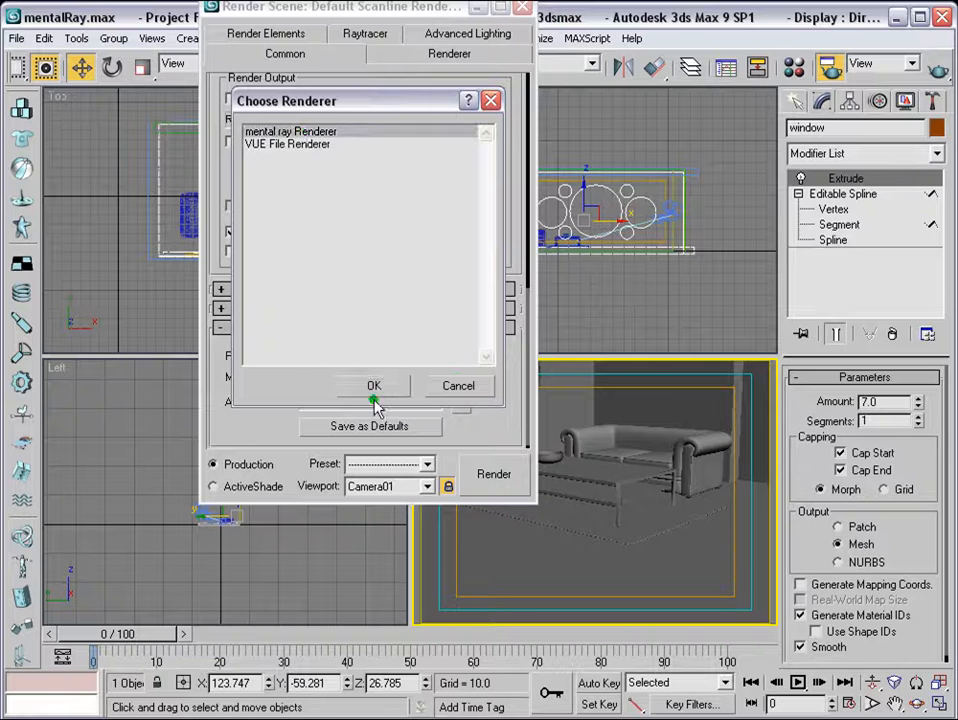
left_click(374, 398)
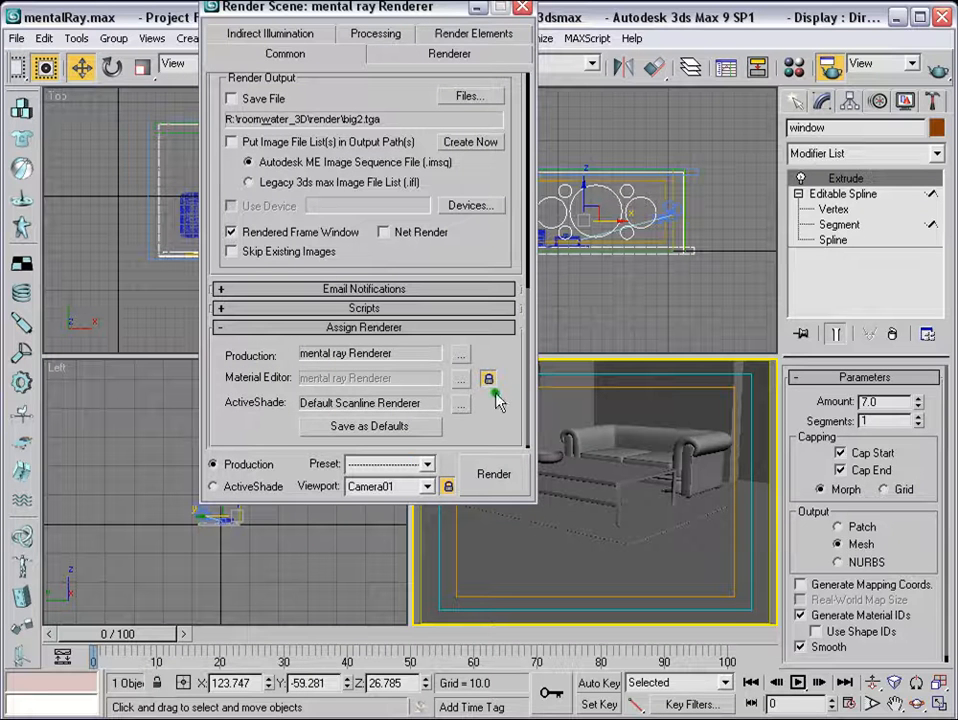
Step: Render the Camera01 view with mental ray, and close the rendered frame and render settings
left_click(482, 474)
left_click_drag(803, 14, 475, 67)
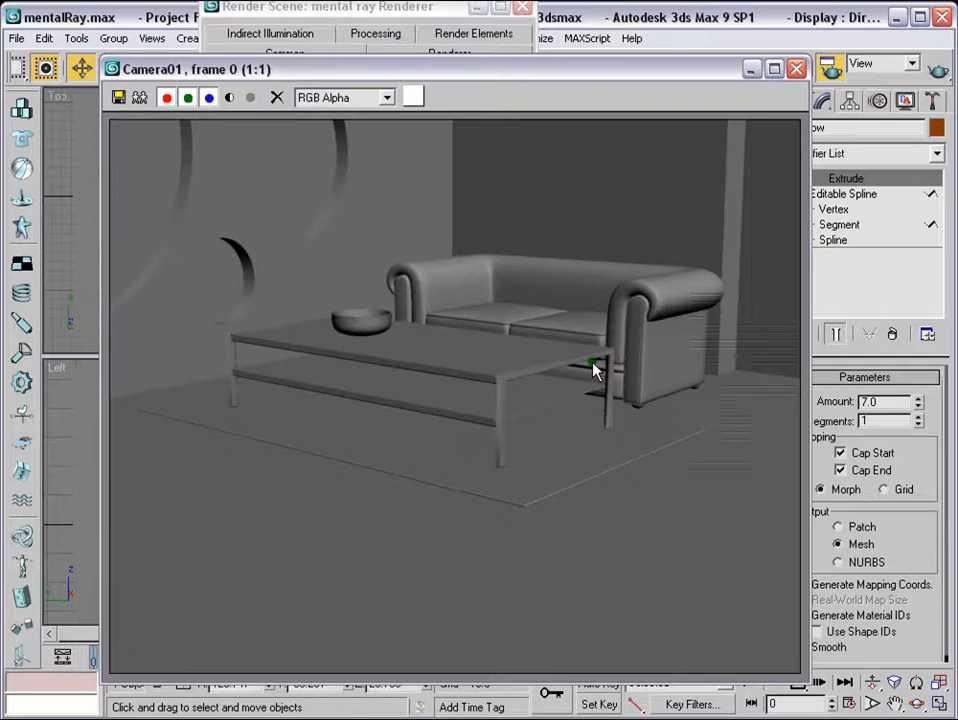
left_click(794, 67)
left_click_drag(418, 14, 406, 77)
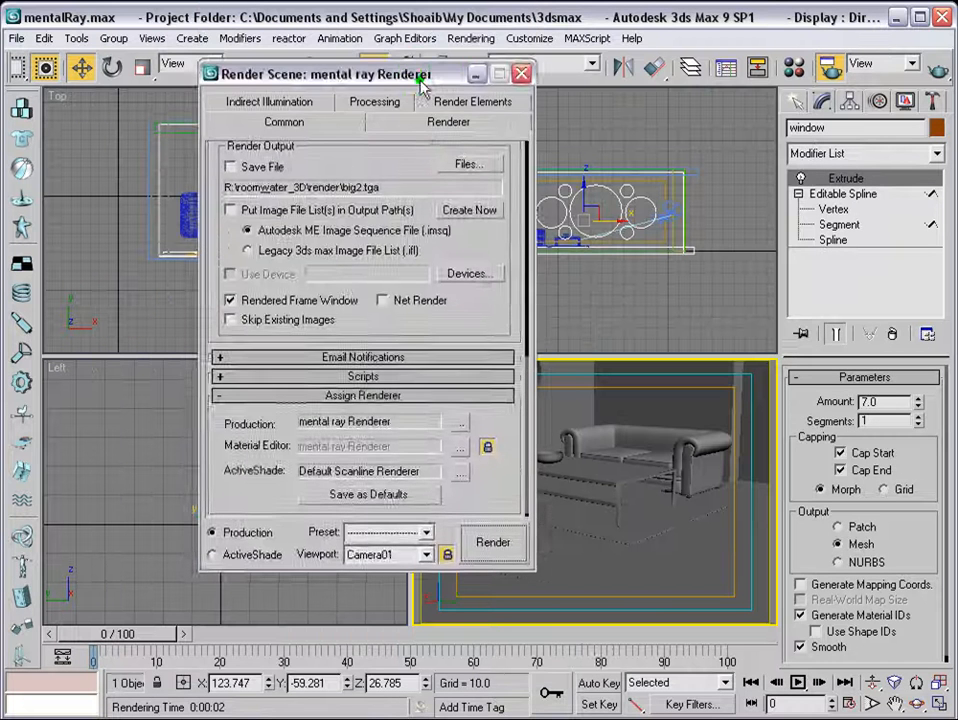
left_click(520, 73)
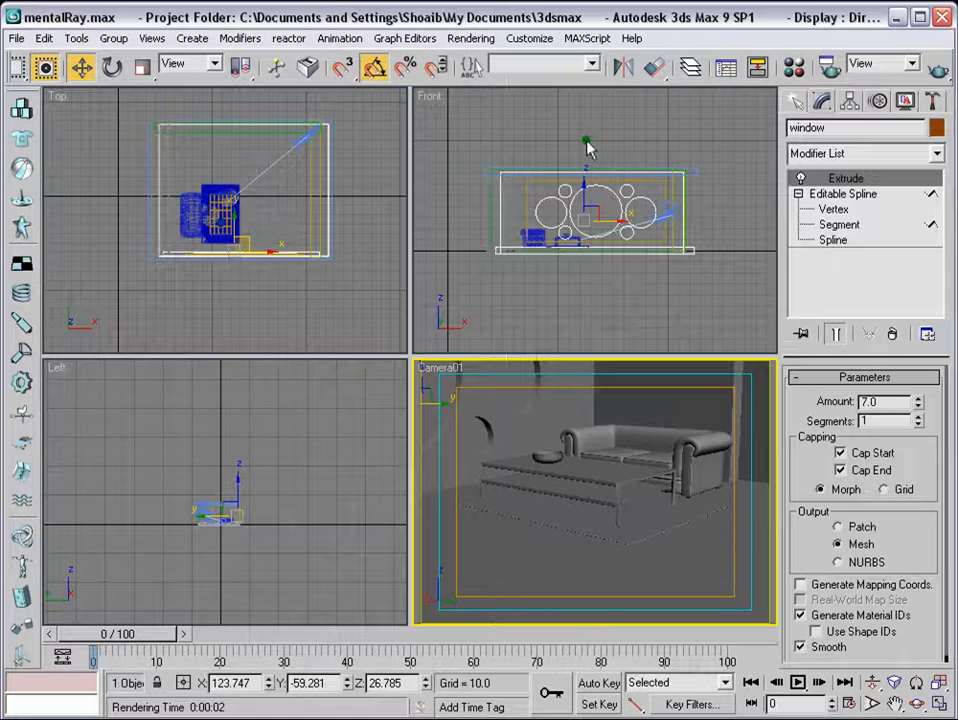
Step: Try the Metric display unit scale in Units Setup and restore Generic Units
left_click(527, 40)
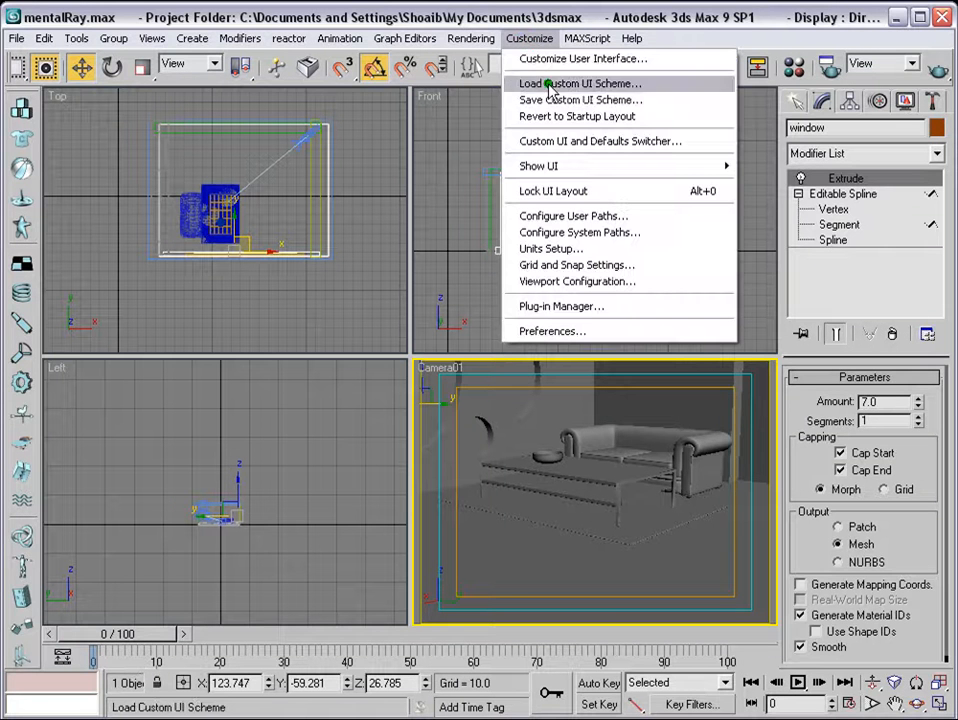
left_click(551, 254)
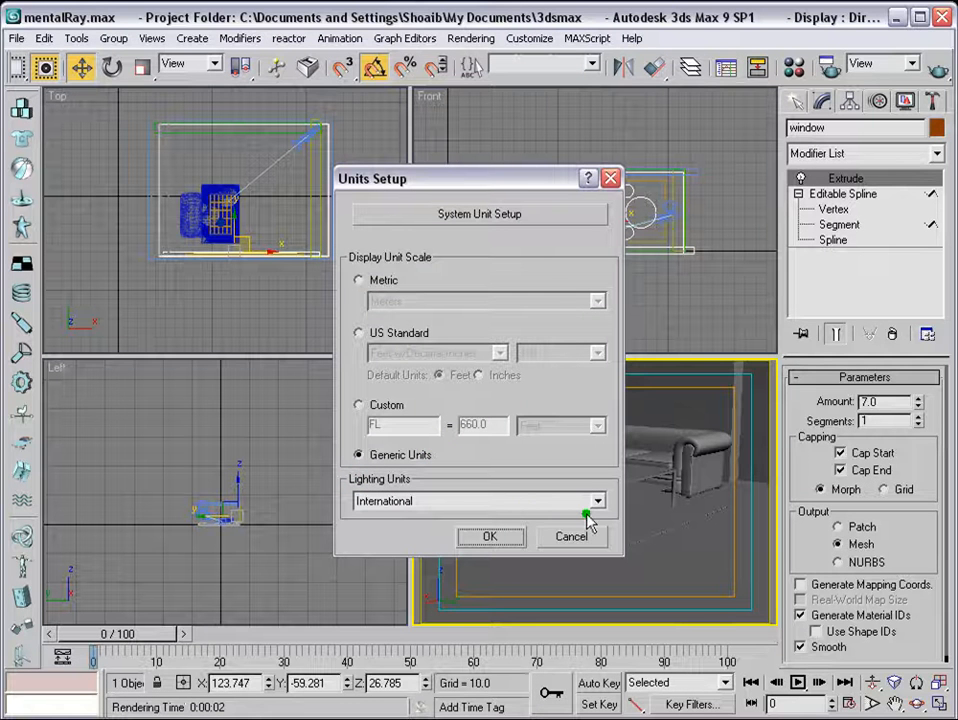
left_click(360, 282)
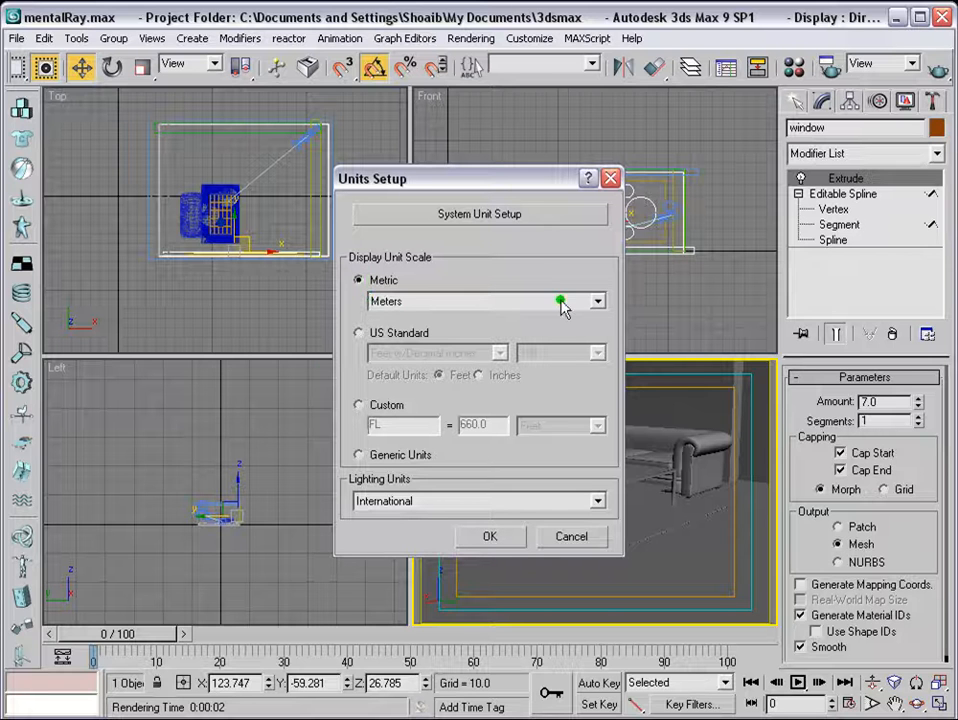
left_click(596, 302)
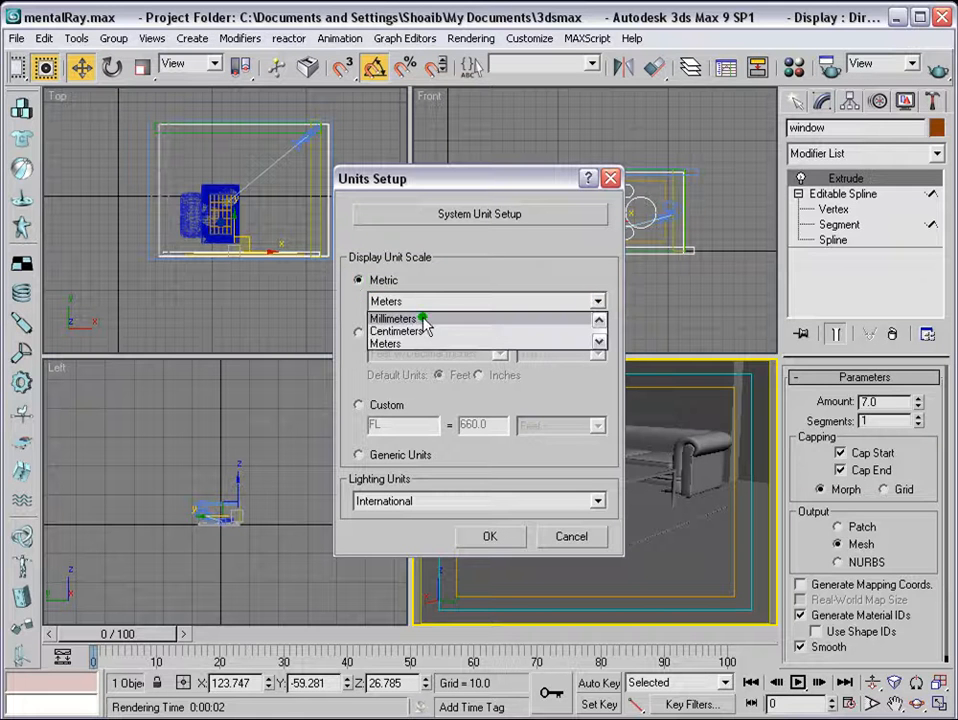
left_click(477, 272)
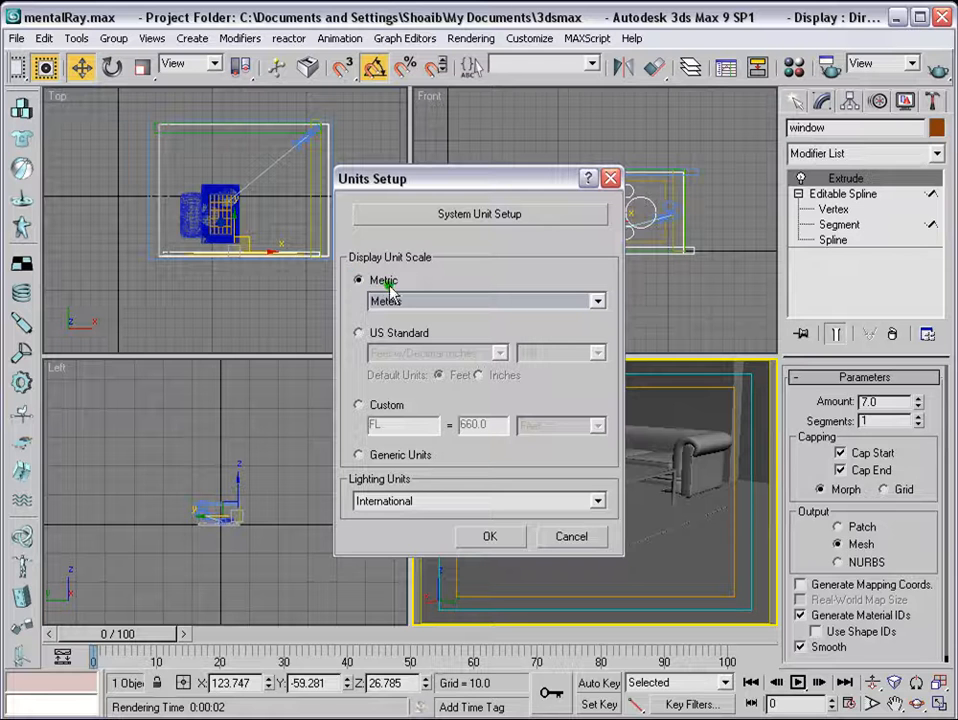
left_click(358, 455)
left_click(490, 536)
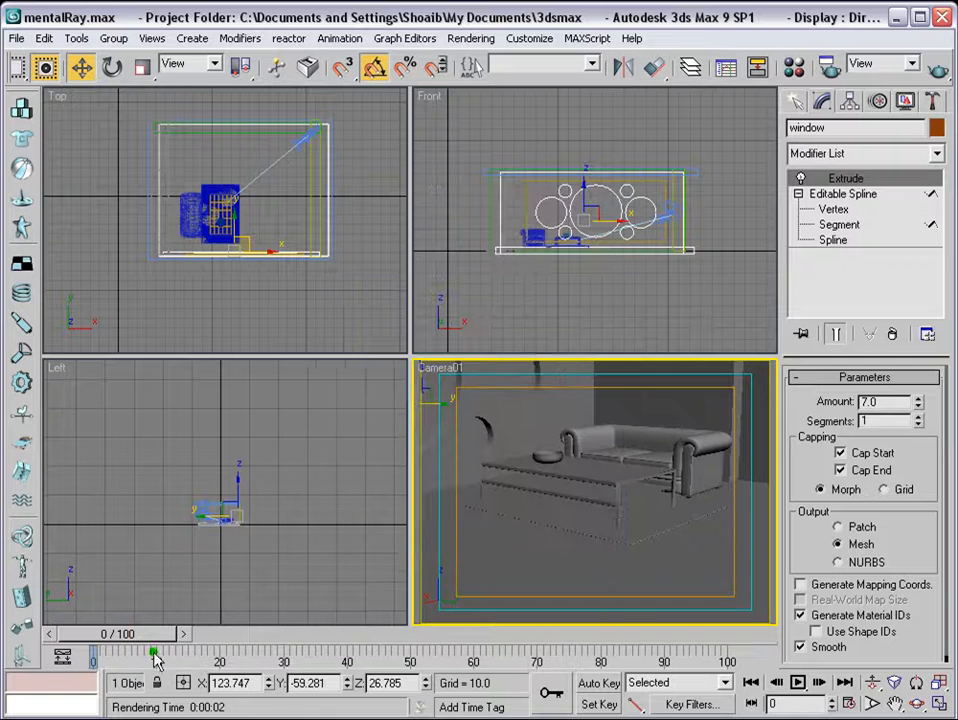
Step: Change the first sample slot's material in the Material Editor to Arch & Design (mi)
left_click(794, 67)
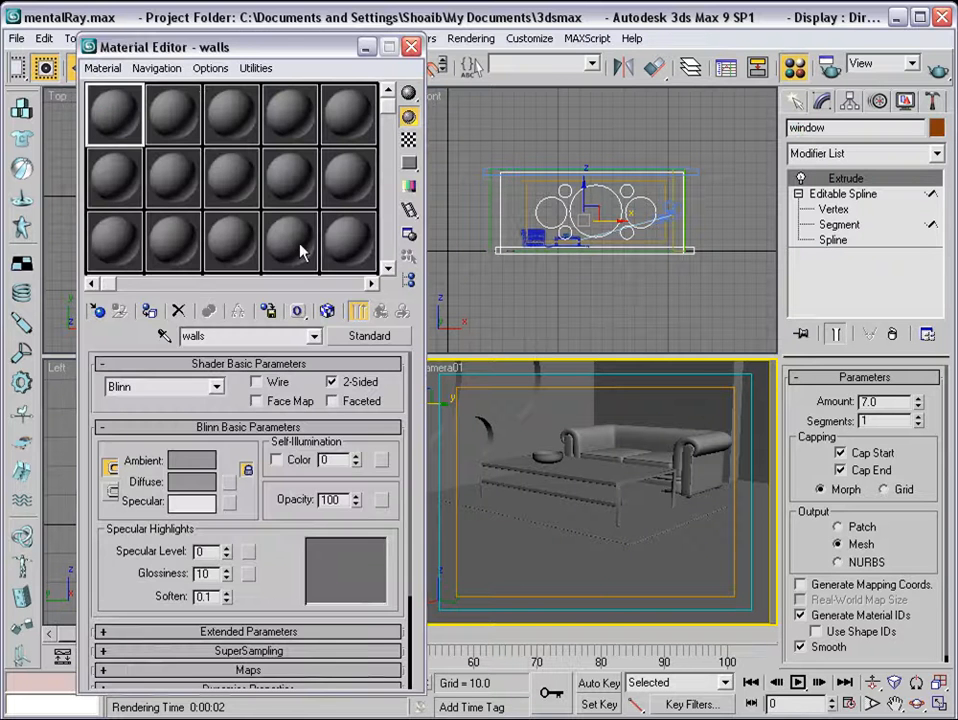
left_click(93, 120)
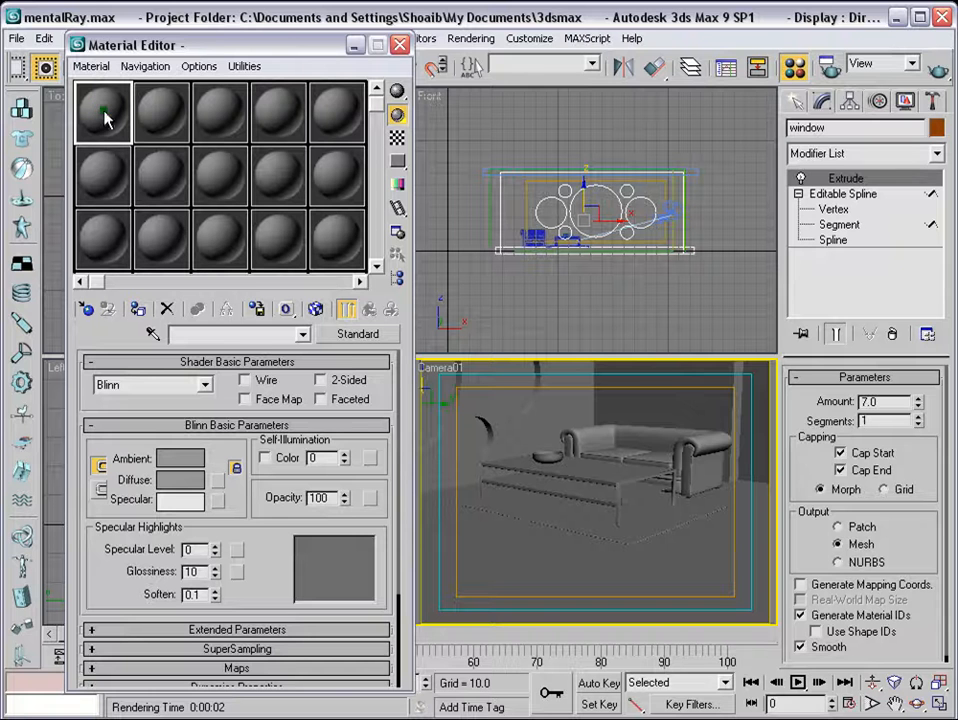
left_click(357, 334)
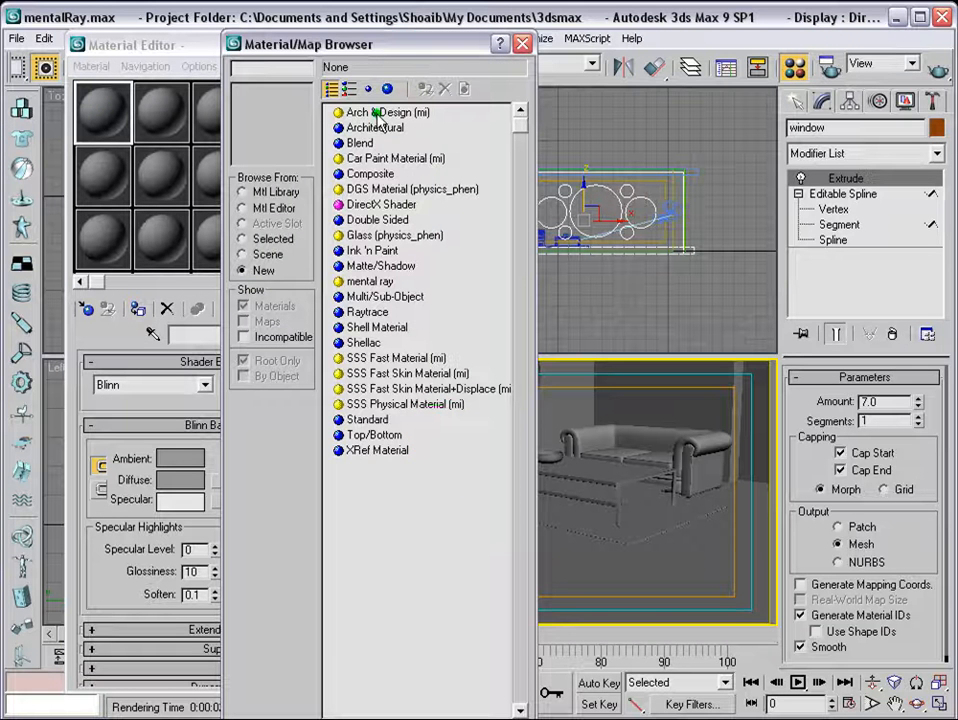
double_click(406, 116)
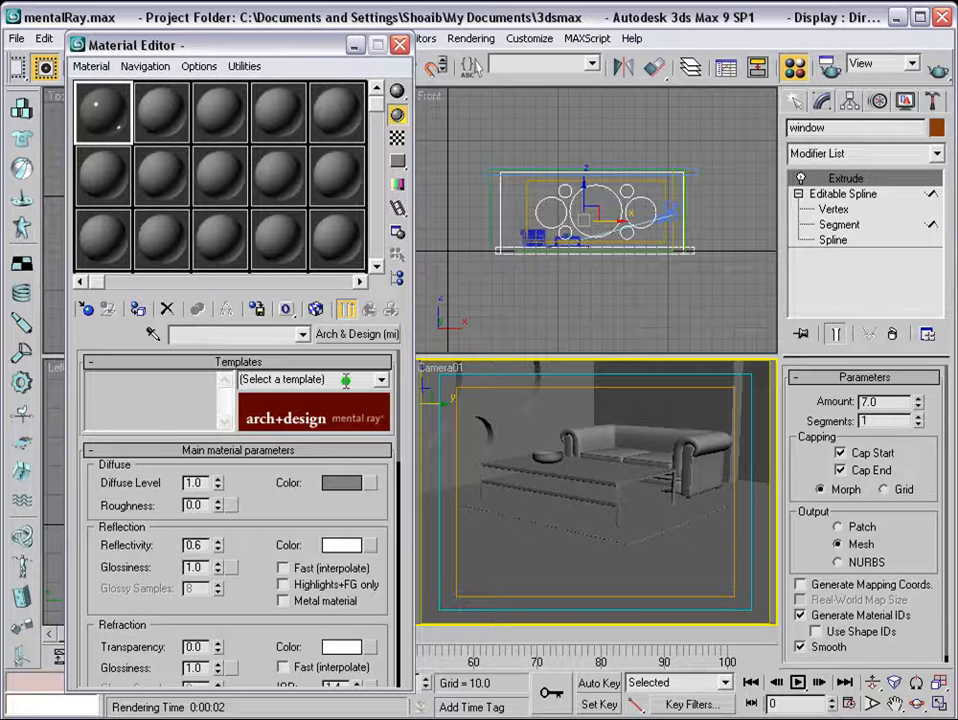
left_click(380, 381)
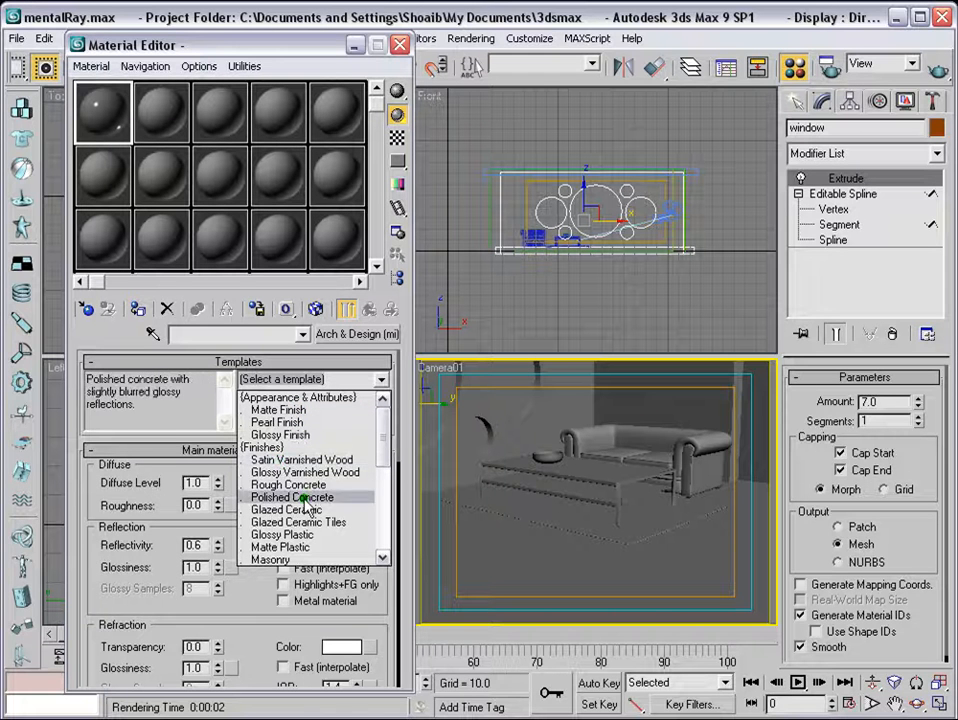
left_click_drag(384, 453, 376, 421)
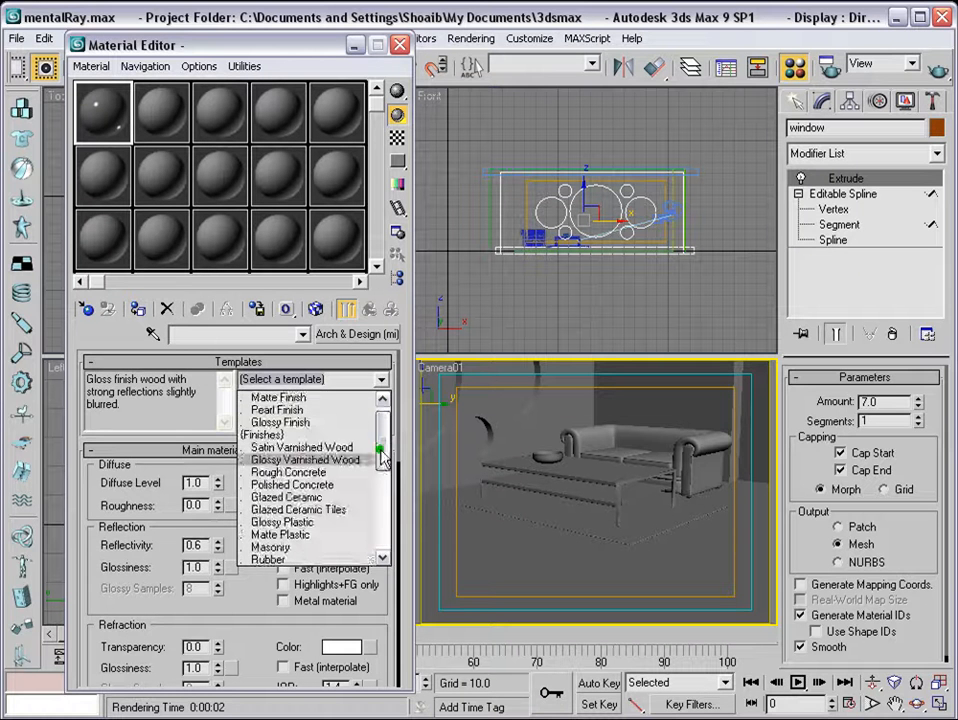
left_click(297, 346)
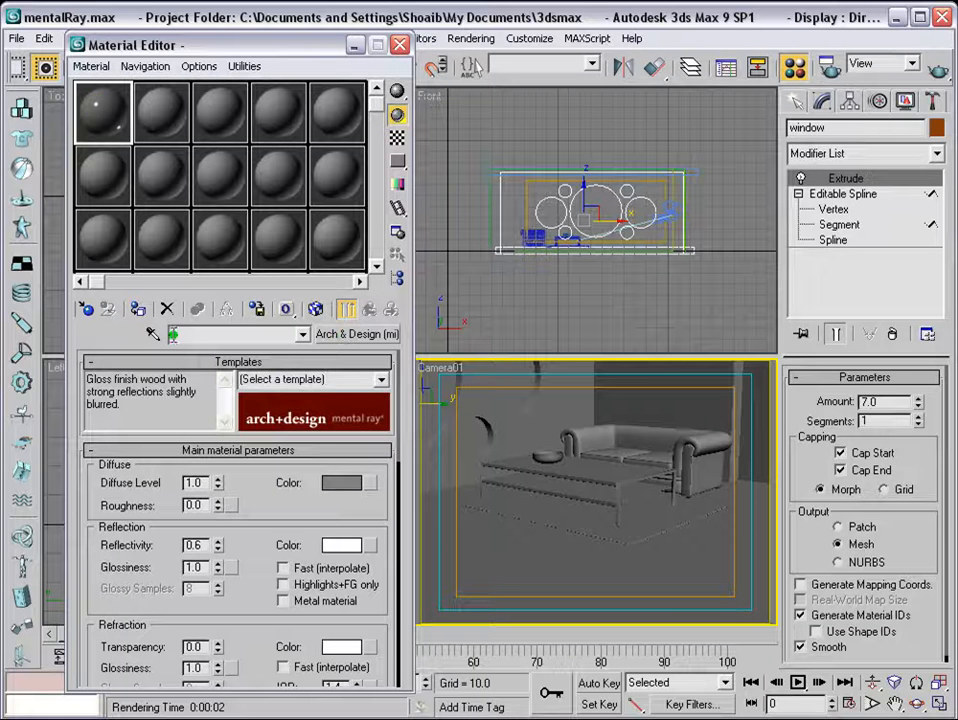
Step: Apply the Pearl Finish template to the Arch & Design material and name it "wall_pearl finish"
left_click(182, 333)
type("wall")
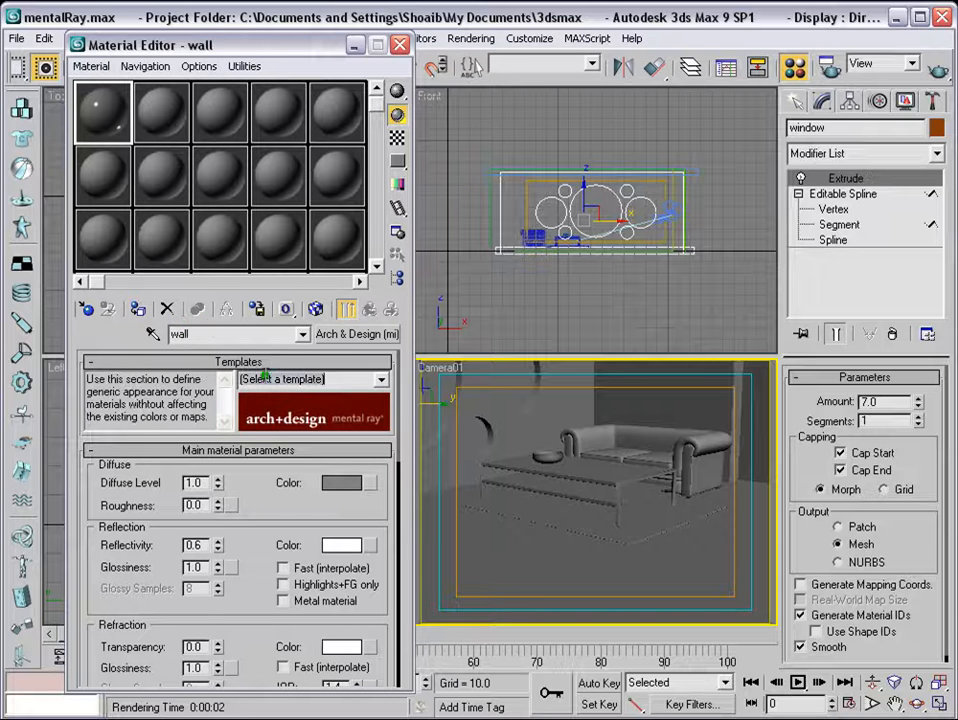
left_click(380, 380)
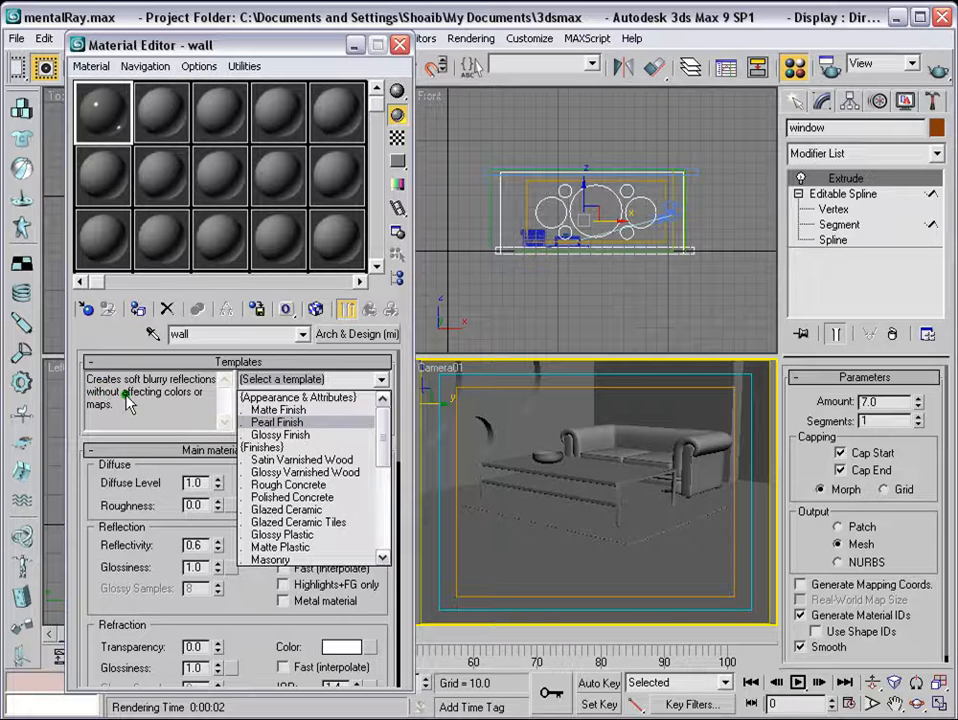
left_click(268, 423)
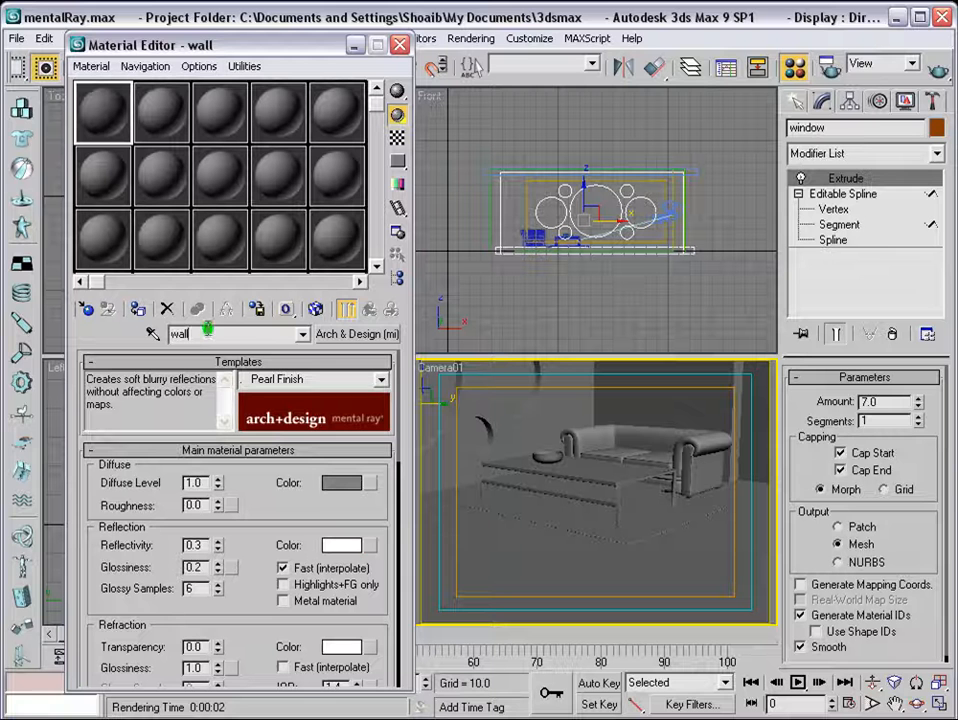
type("_pearl finish")
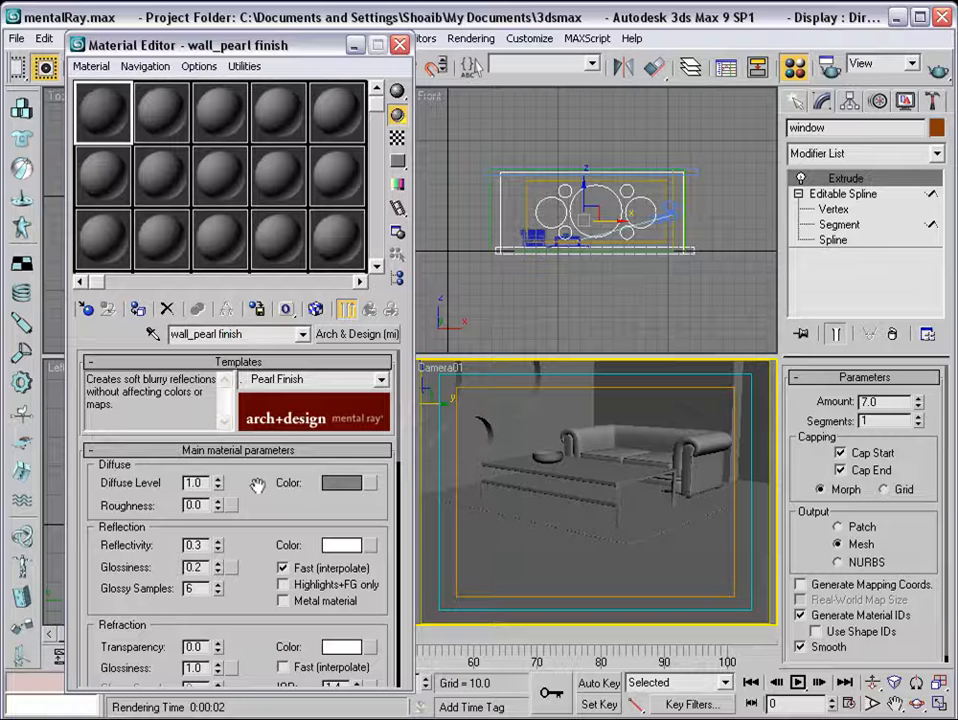
Step: Set the wall material's diffuse color to a light beige of Red 0.894, Green 0.871, Blue 0.82
left_click(343, 483)
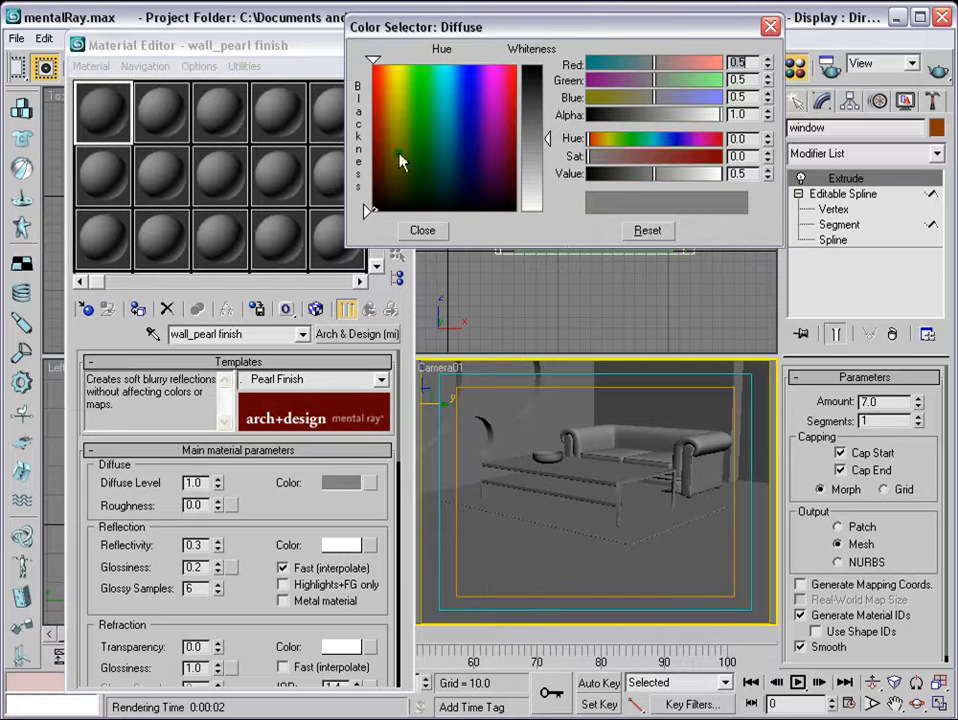
left_click(390, 148)
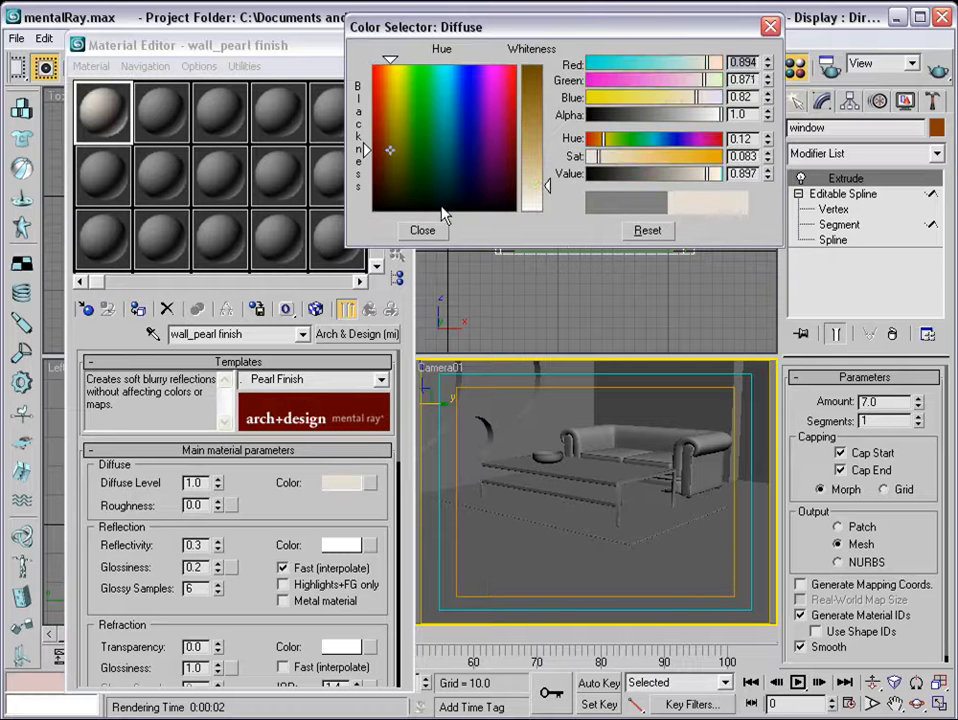
left_click(422, 230)
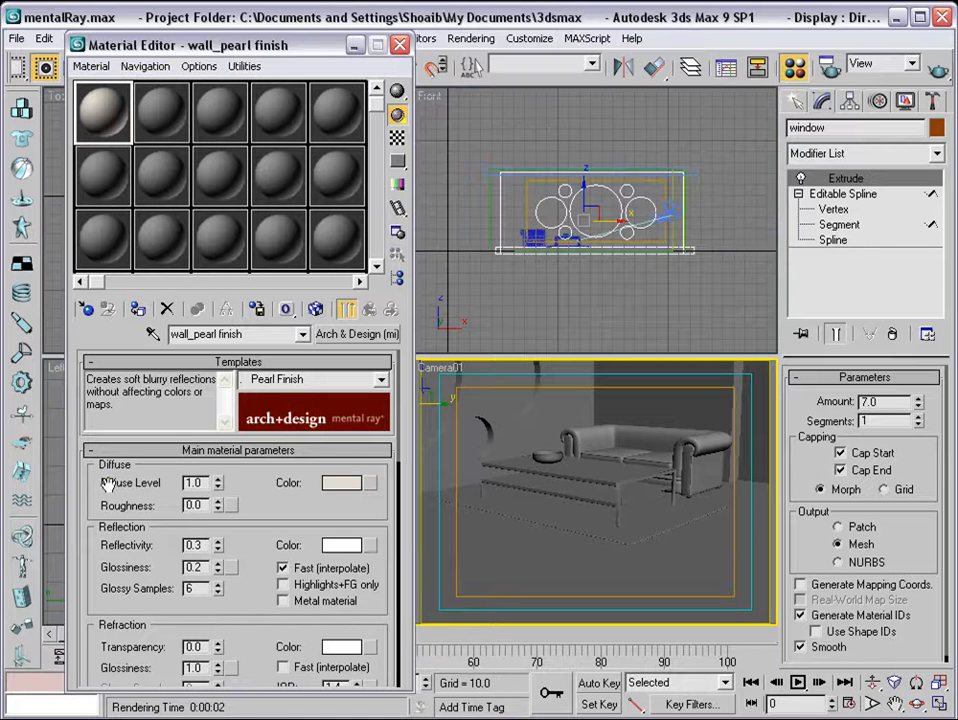
left_click_drag(253, 536, 271, 449)
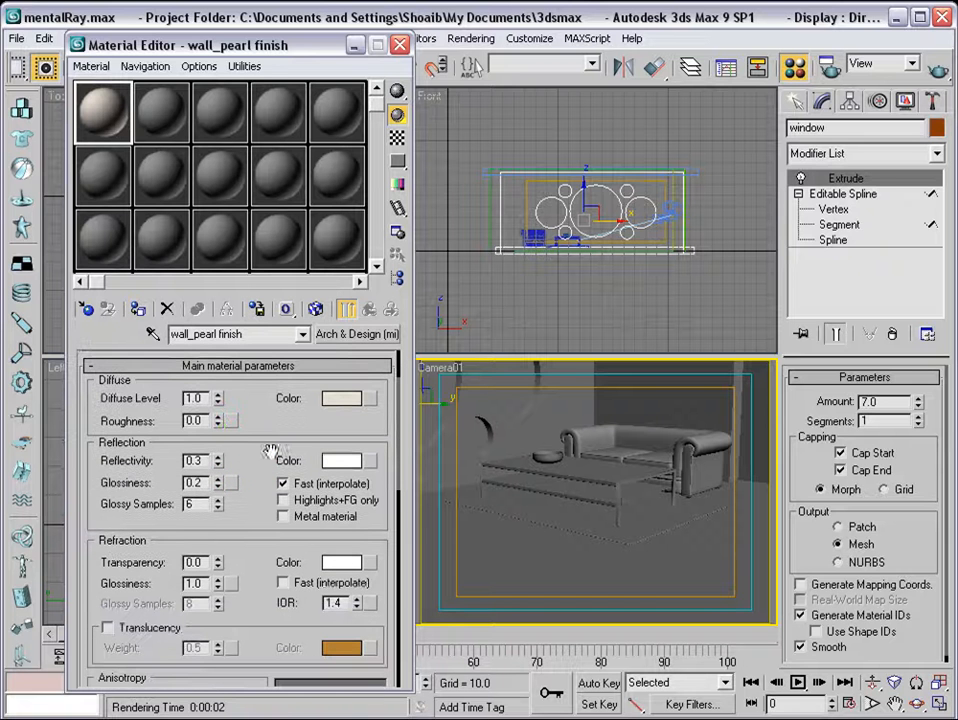
left_click_drag(254, 590, 254, 676)
Step: Select the door_wall, wall, wall1 and window objects together by name
left_click(640, 300)
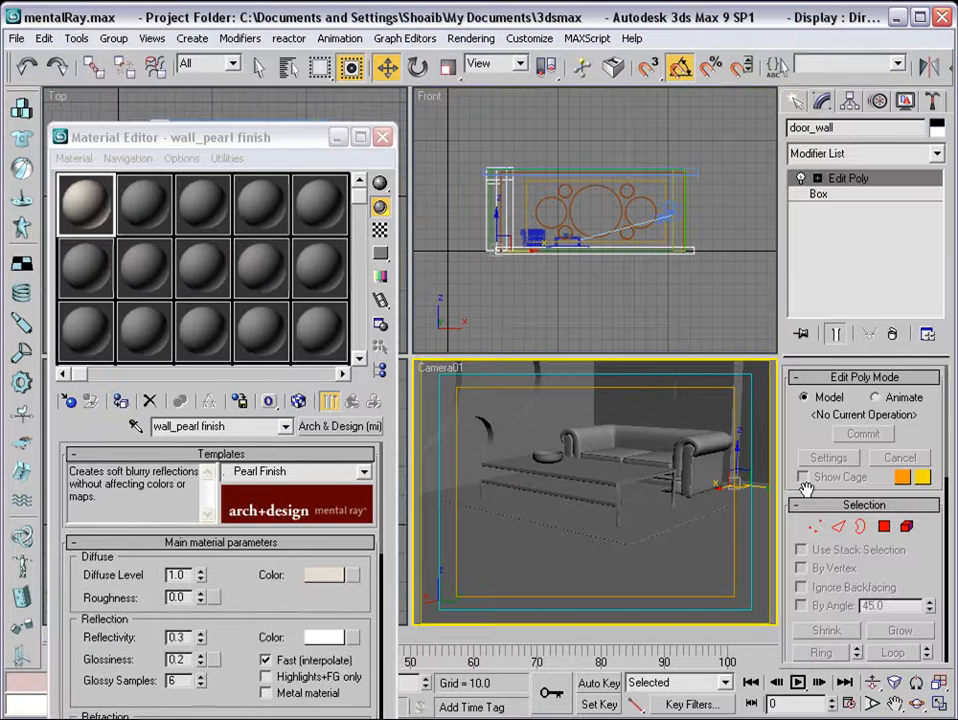
left_click(287, 66)
left_click(310, 307)
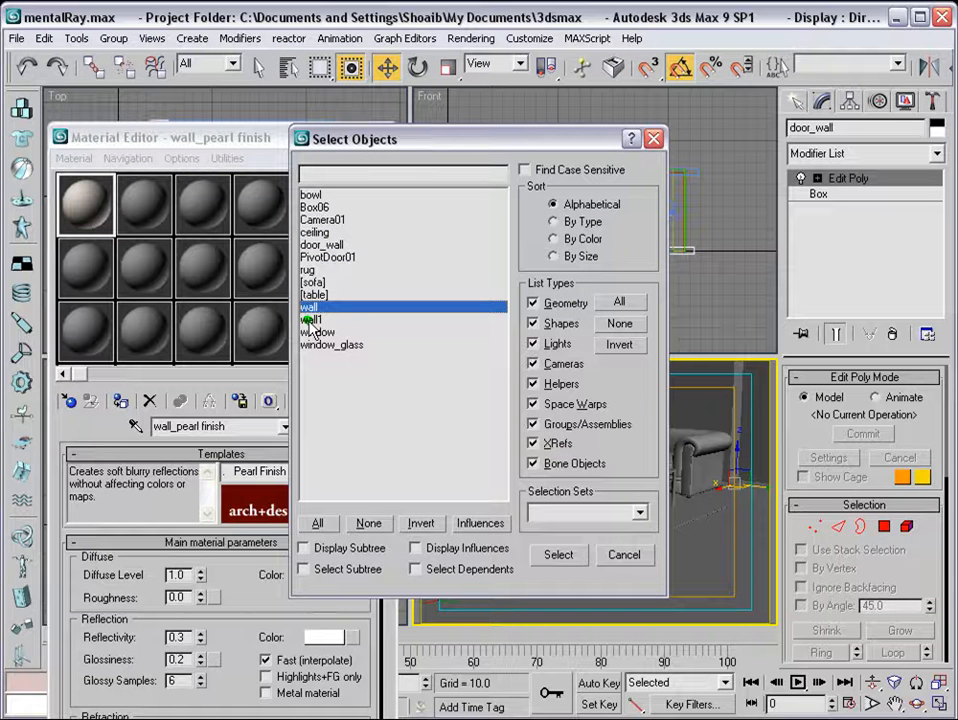
left_click(311, 321, "ctrl")
left_click(321, 245, "ctrl")
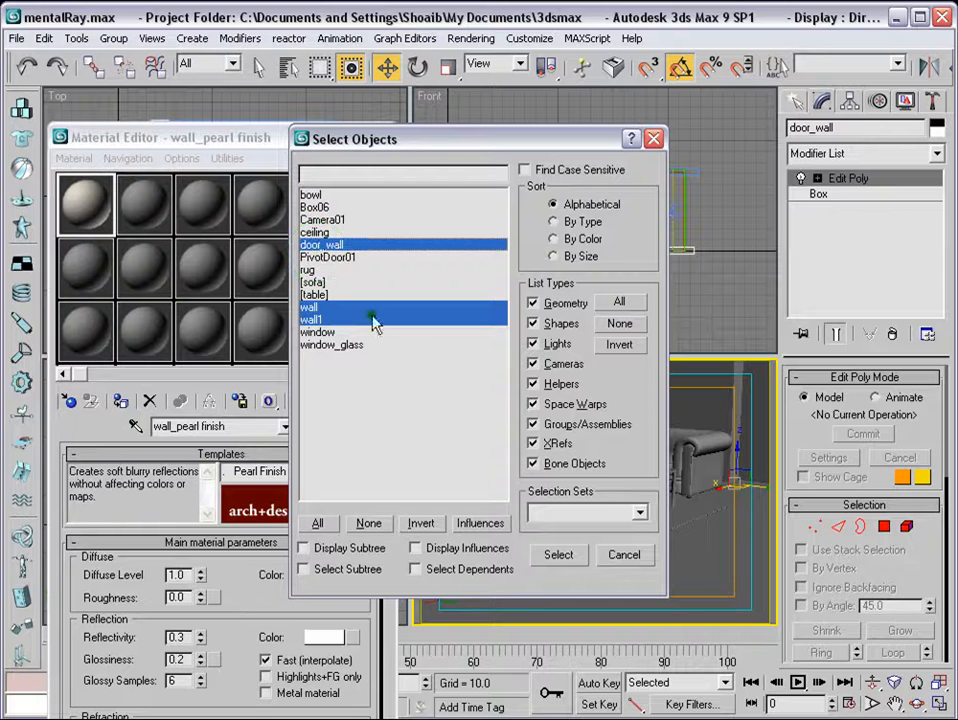
left_click(316, 333, "ctrl")
left_click(559, 554)
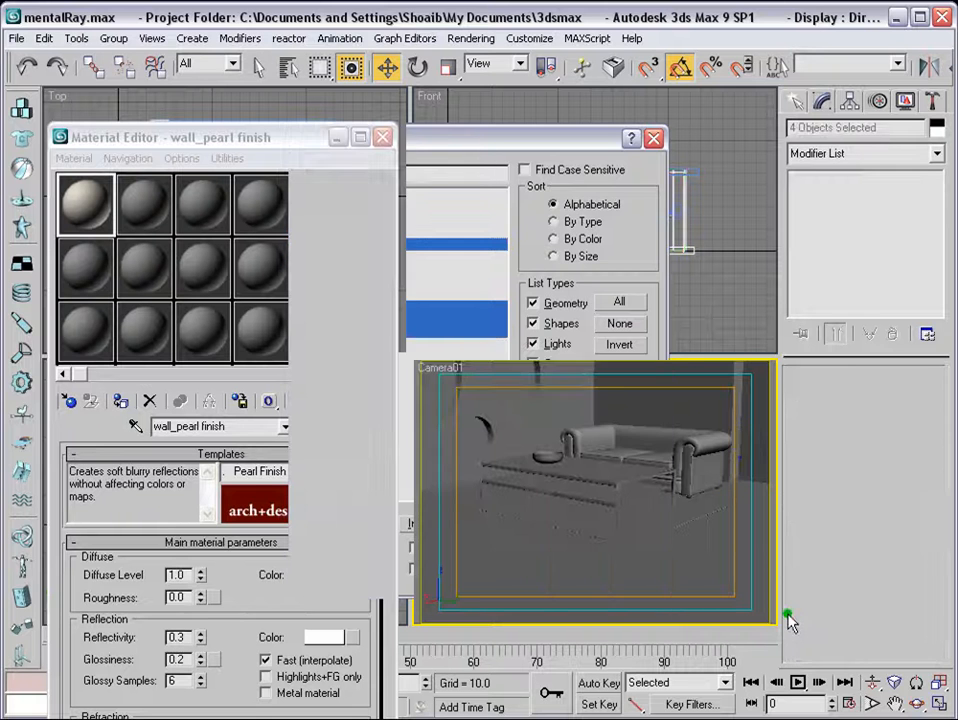
Step: Assign the wall_pearl finish material to the selected wall and window objects and test-render the Camera01 view
scroll(548, 183, "up", 6)
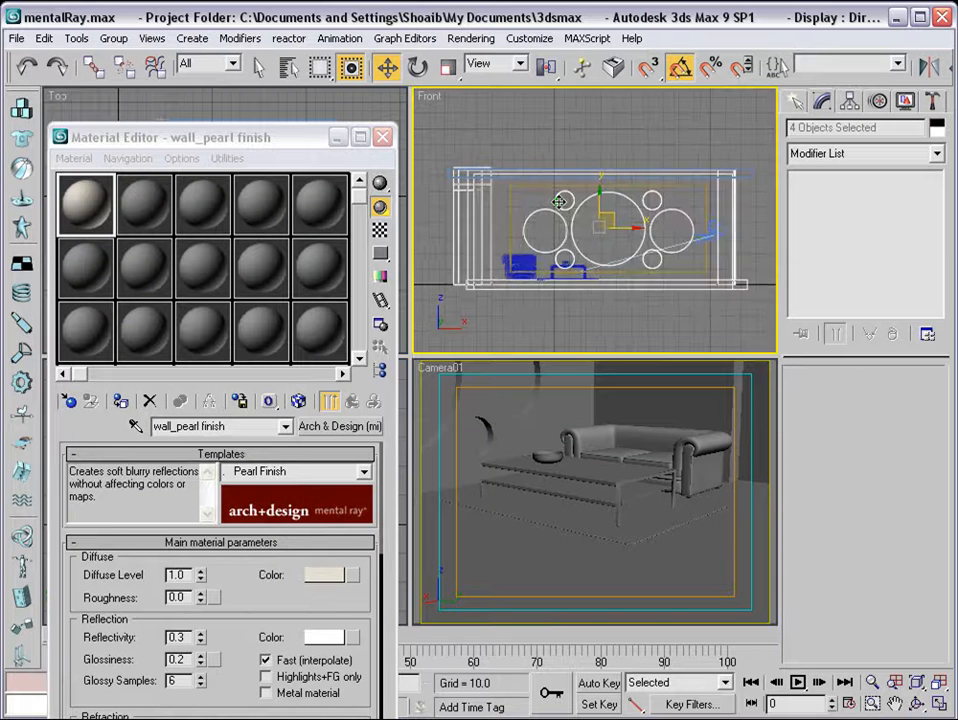
scroll(587, 200, "down", 4)
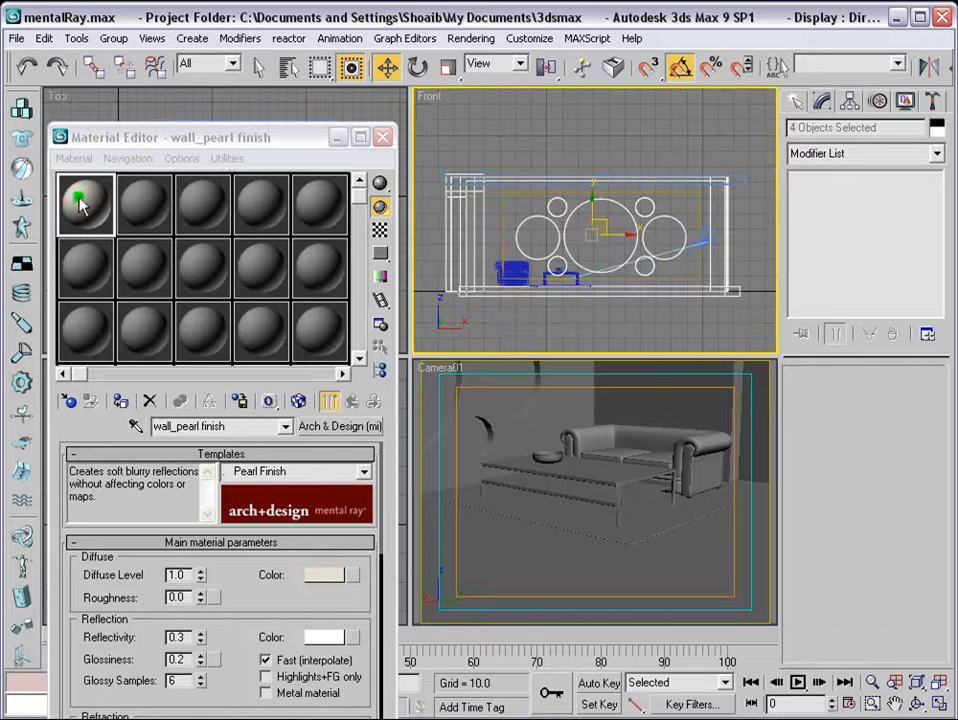
left_click(80, 199)
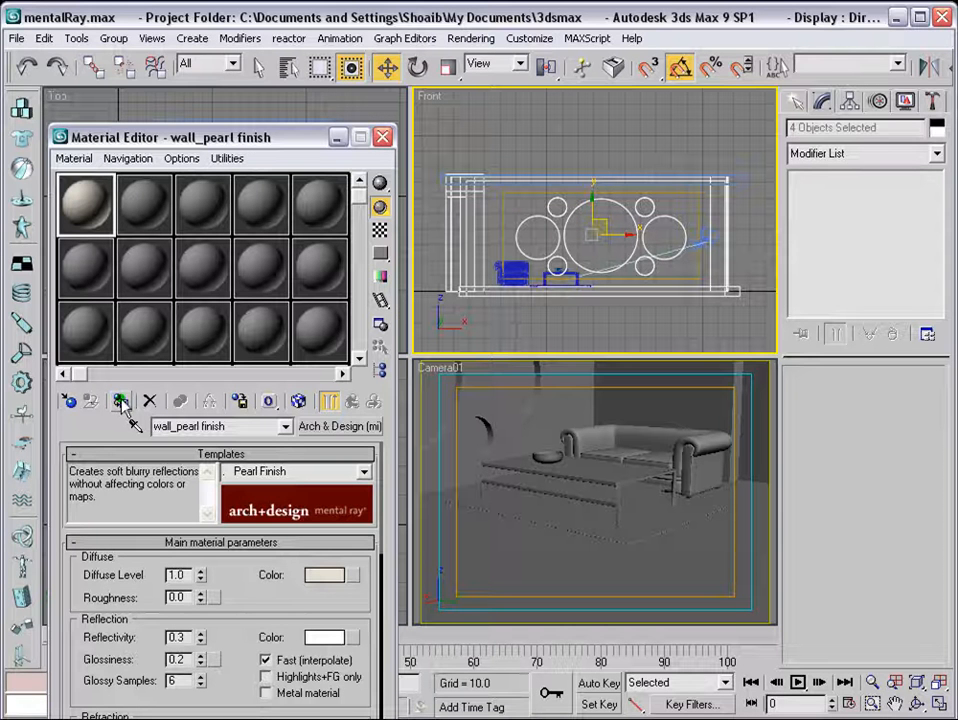
left_click(120, 401)
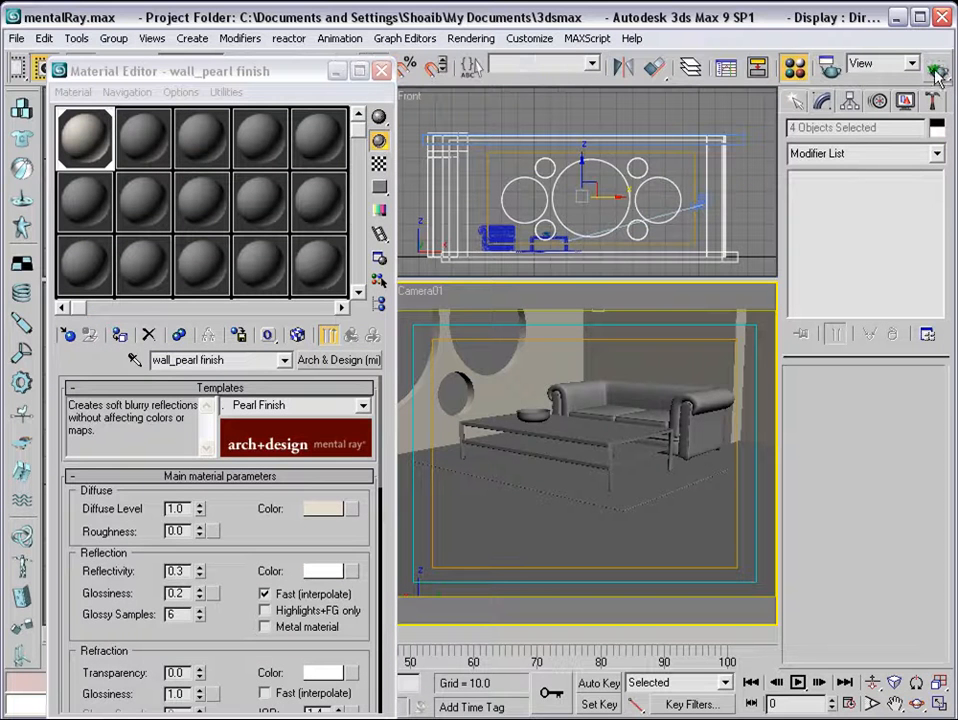
left_click(940, 68)
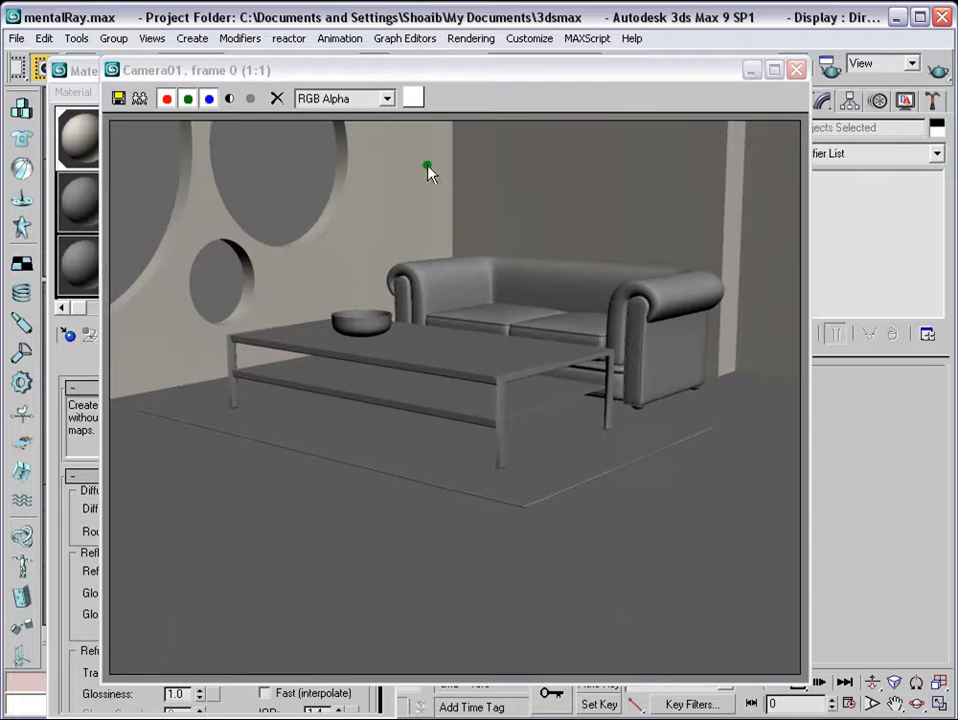
left_click(796, 69)
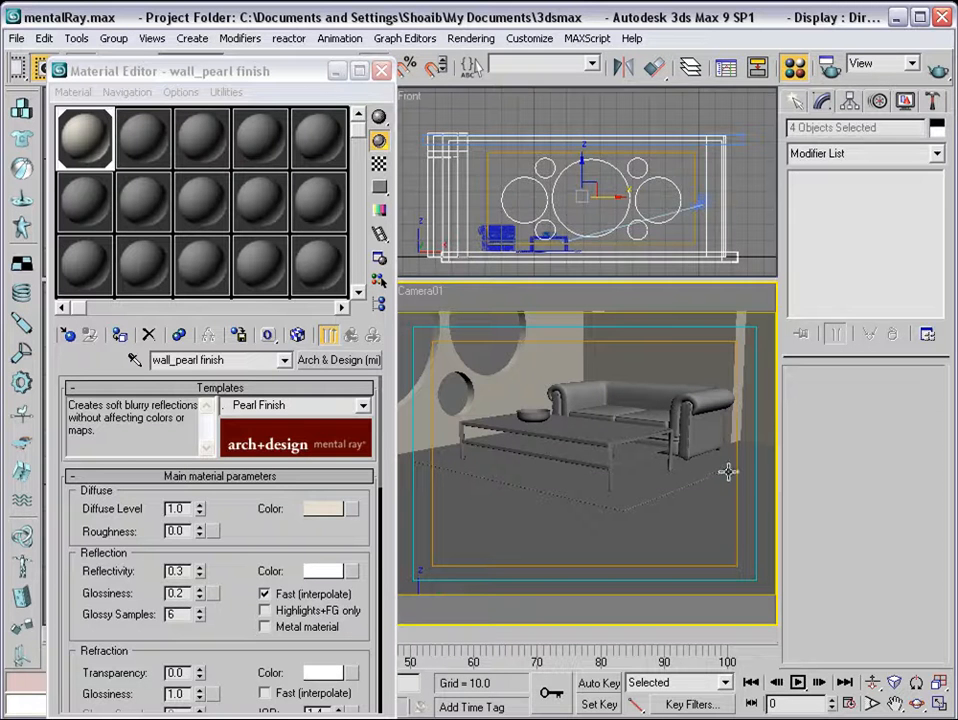
Step: With the sofa selected, name the second sample slot's material "sofa" and change its type to Arch & Design (mi)
left_click(567, 390)
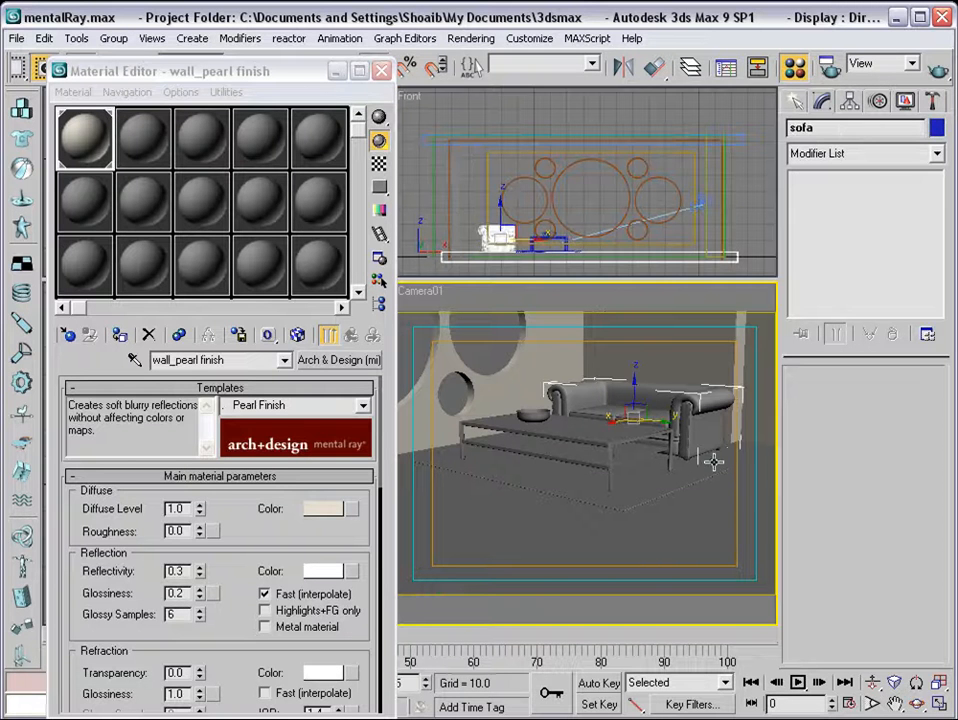
left_click(140, 142)
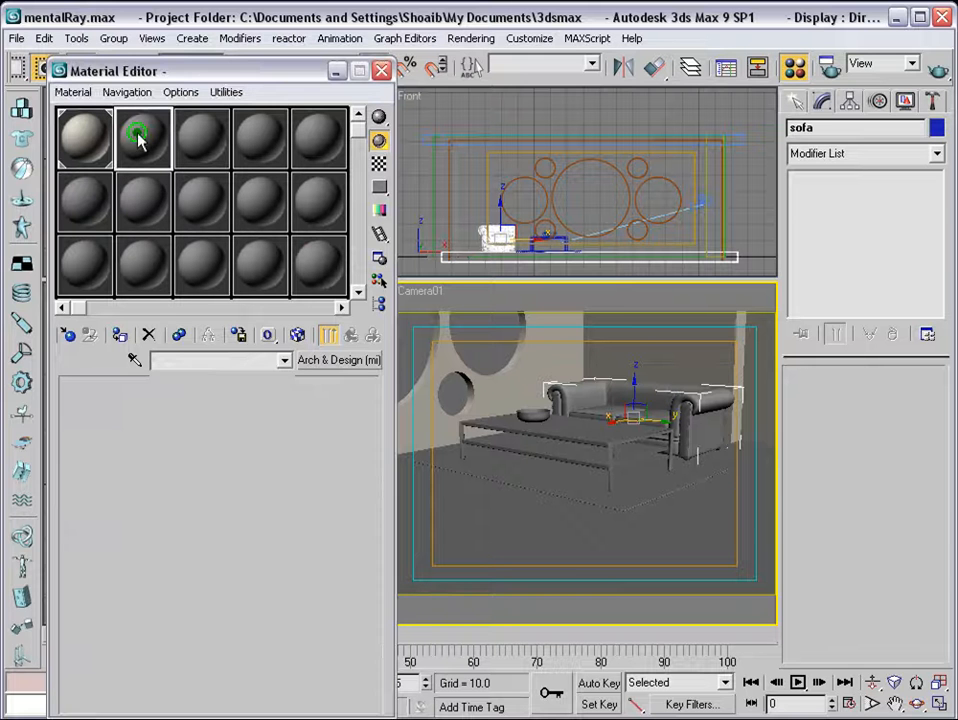
left_click(210, 363)
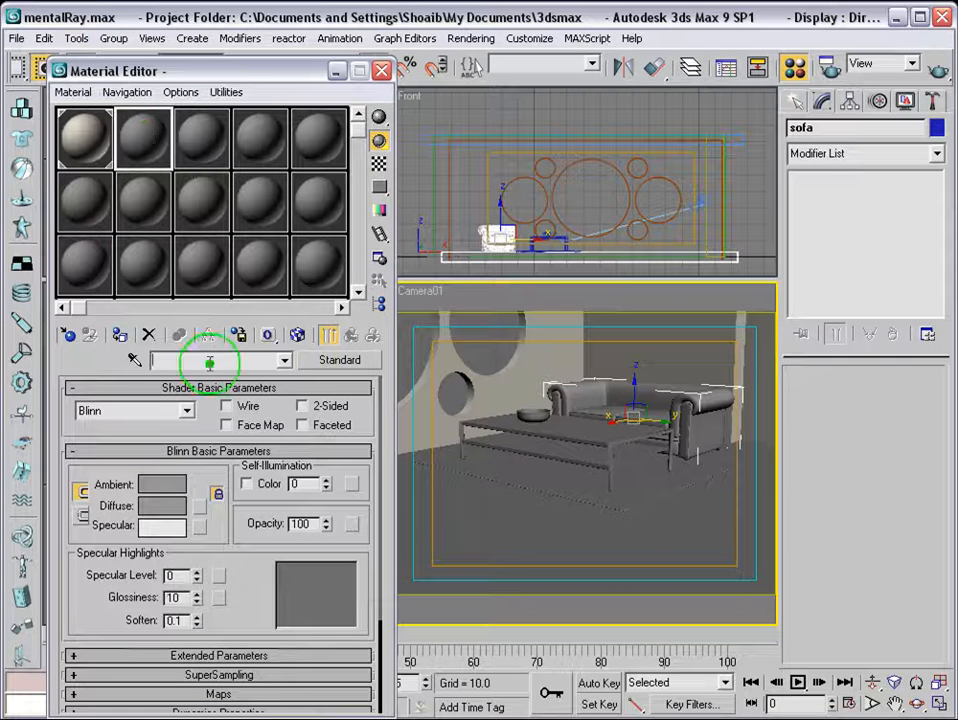
type("sofa")
key("Return")
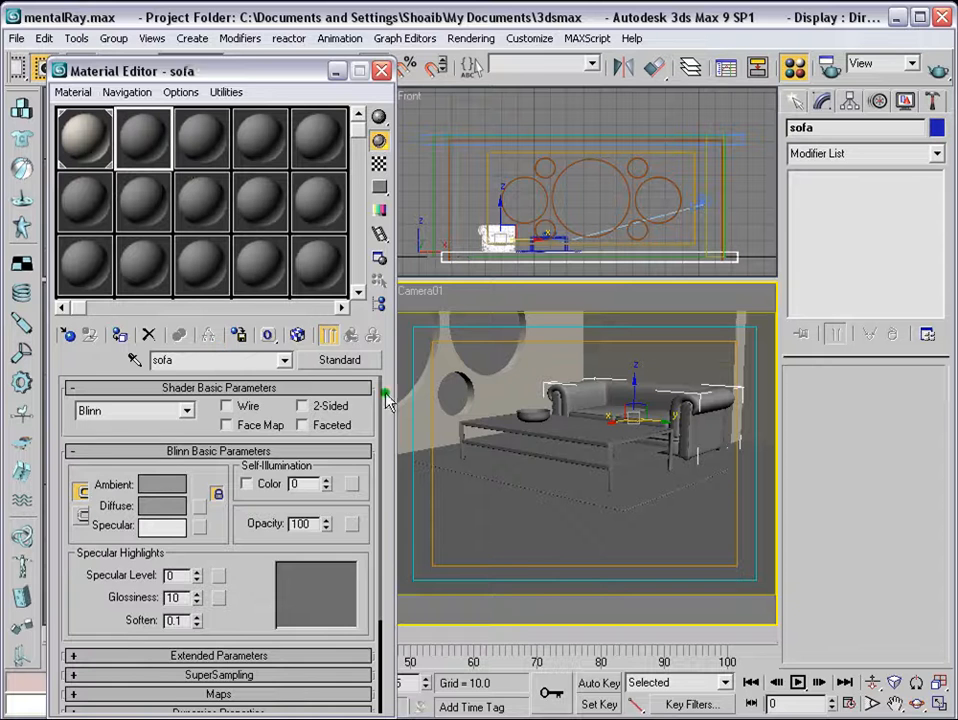
left_click(333, 360)
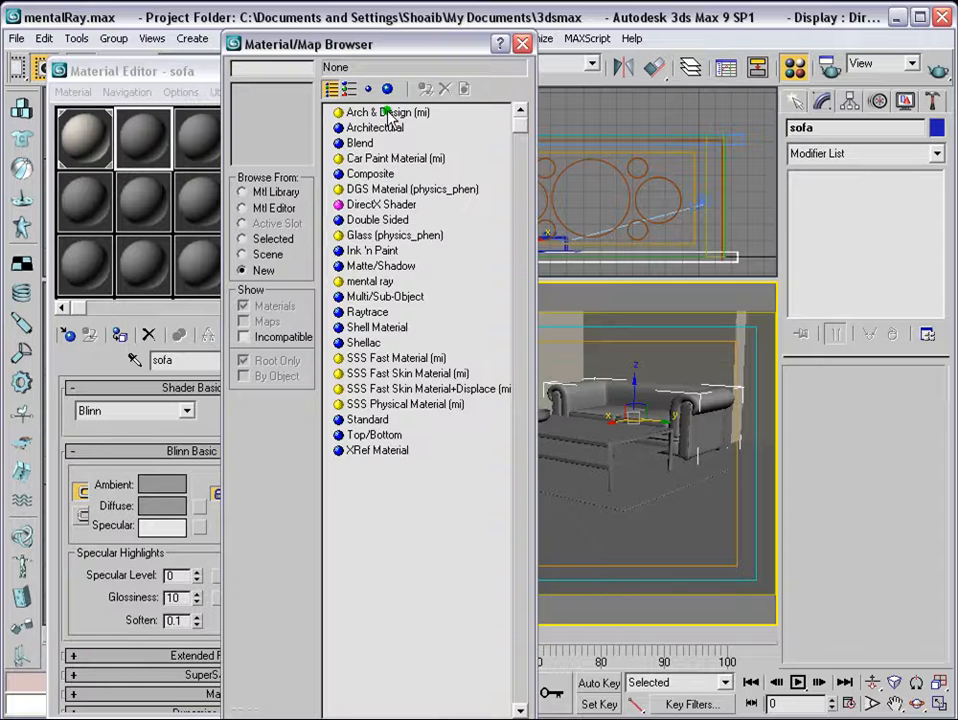
double_click(390, 113)
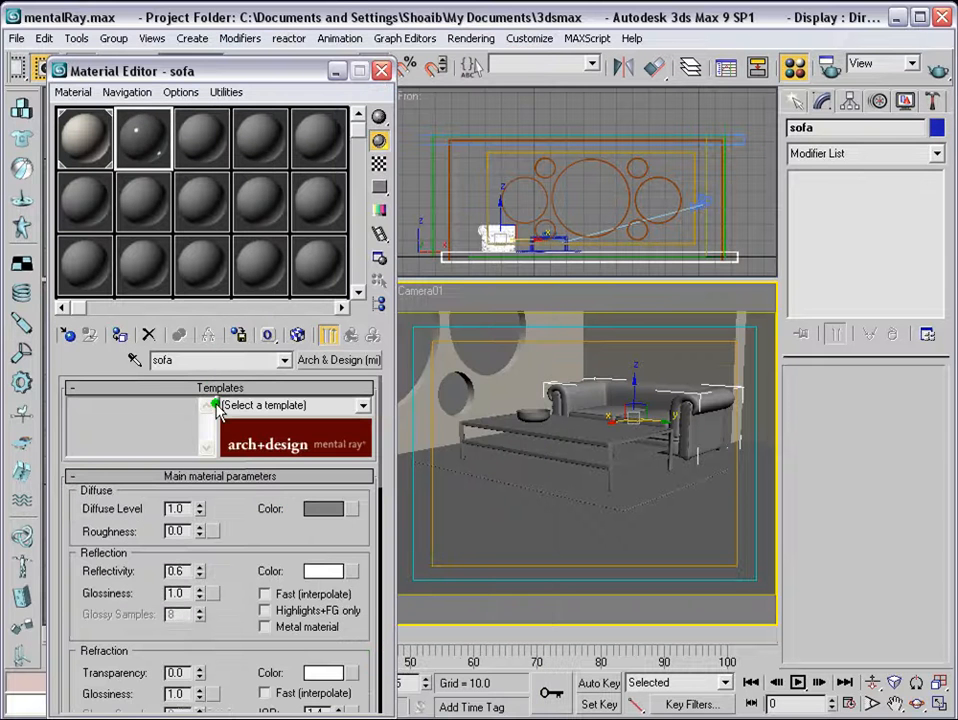
Step: Apply the Leather template to the sofa material and rename it "sofa_leather"
left_click(364, 409)
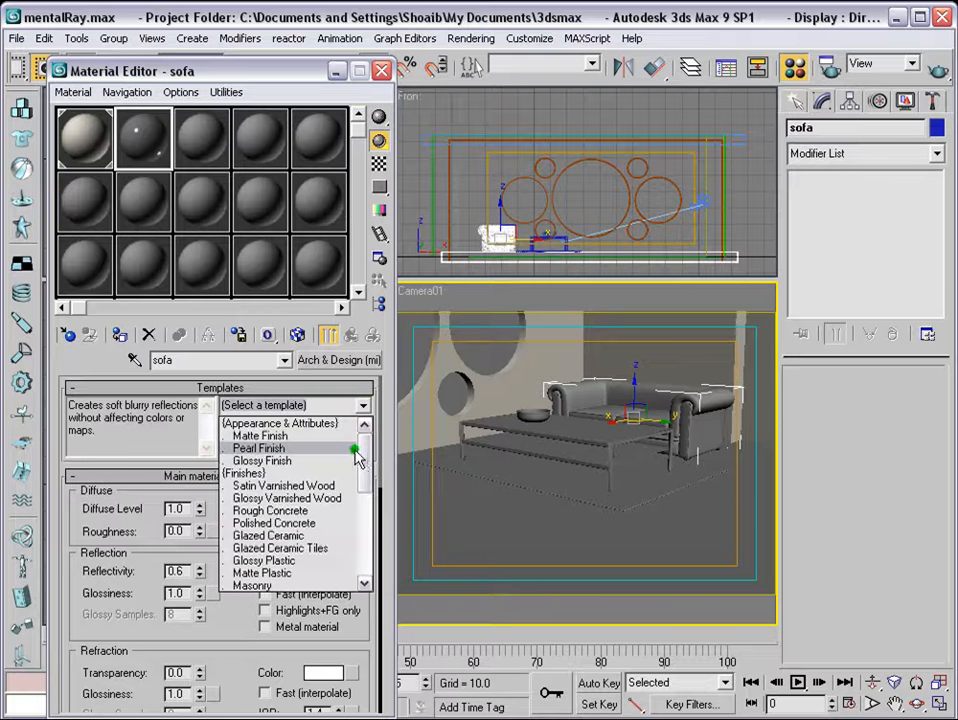
scroll(297, 498, "down", 2)
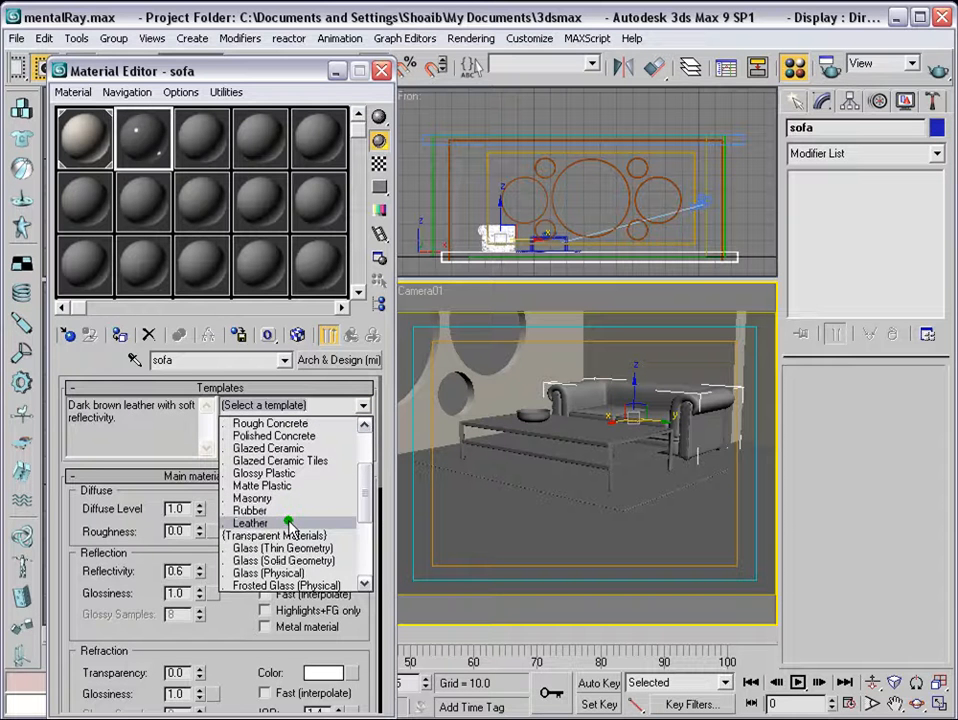
left_click(287, 522)
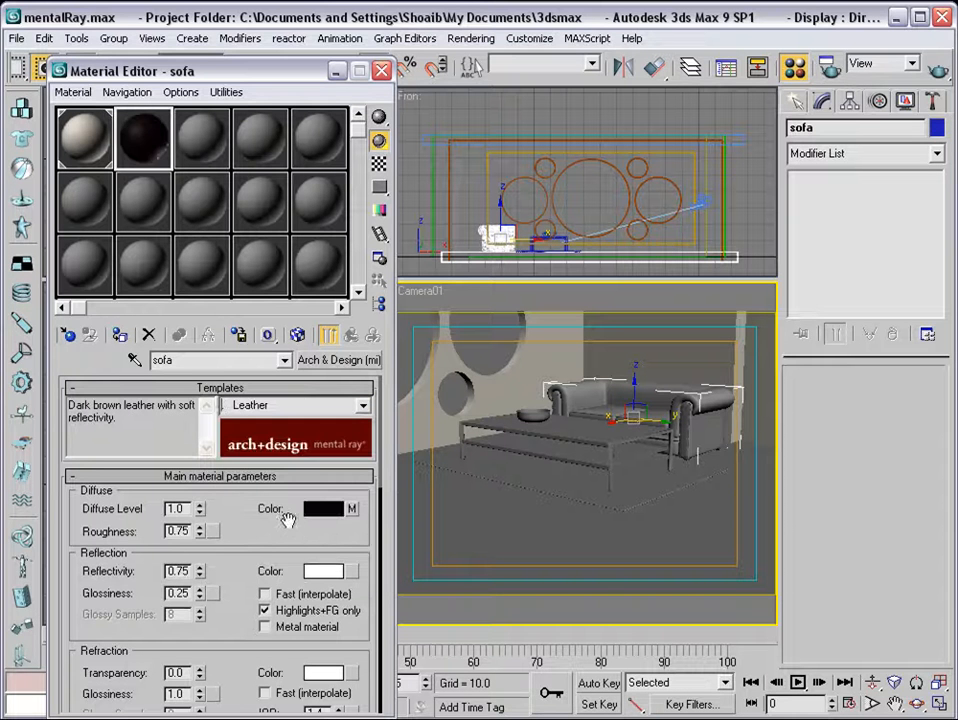
left_click(207, 360)
type("_leather")
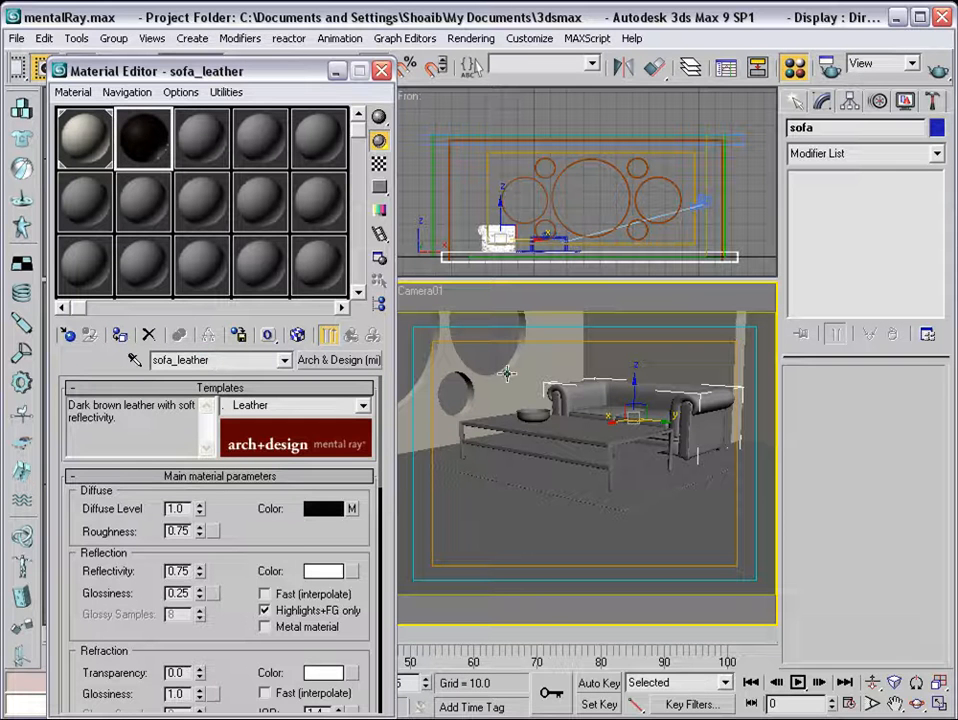
Step: Assign the sofa_leather material to the sofa and test-render a closer Perspective view of it
left_click(120, 335)
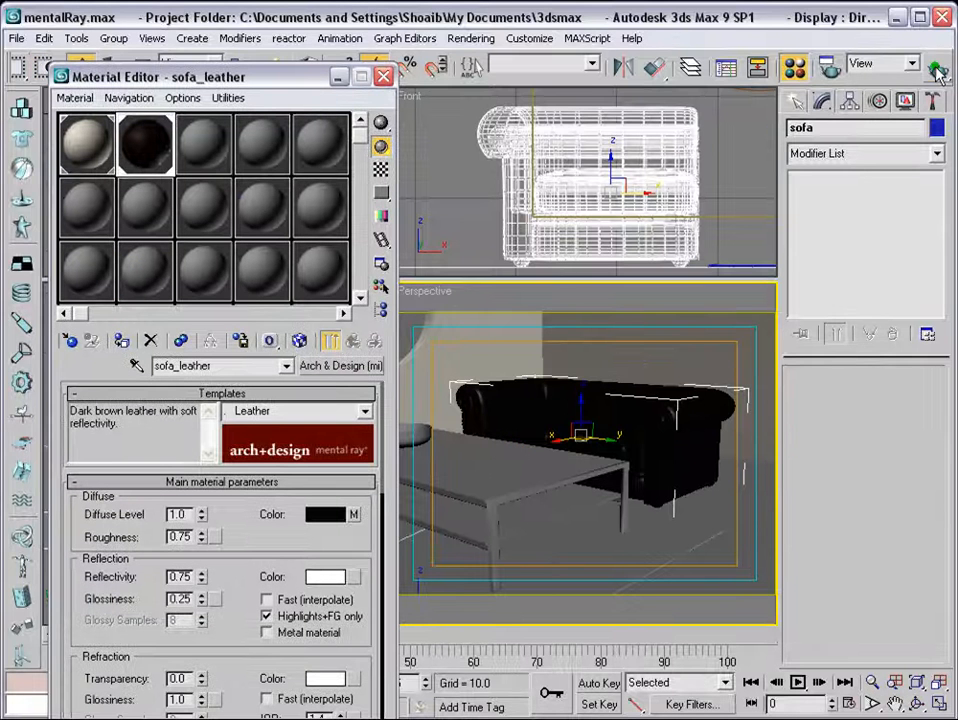
left_click(937, 68)
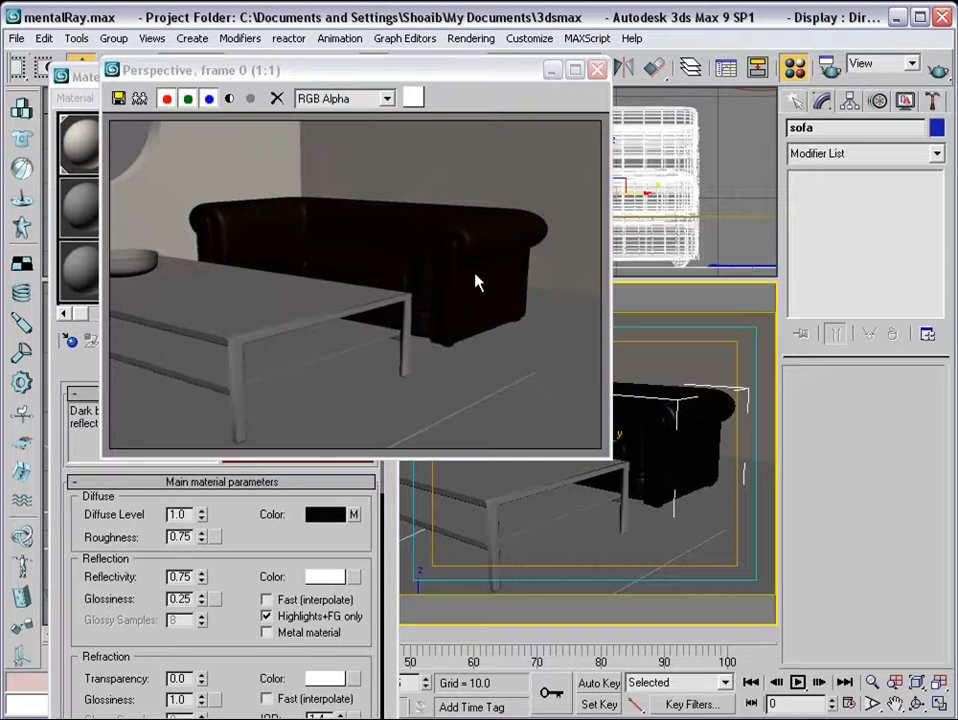
left_click(598, 69)
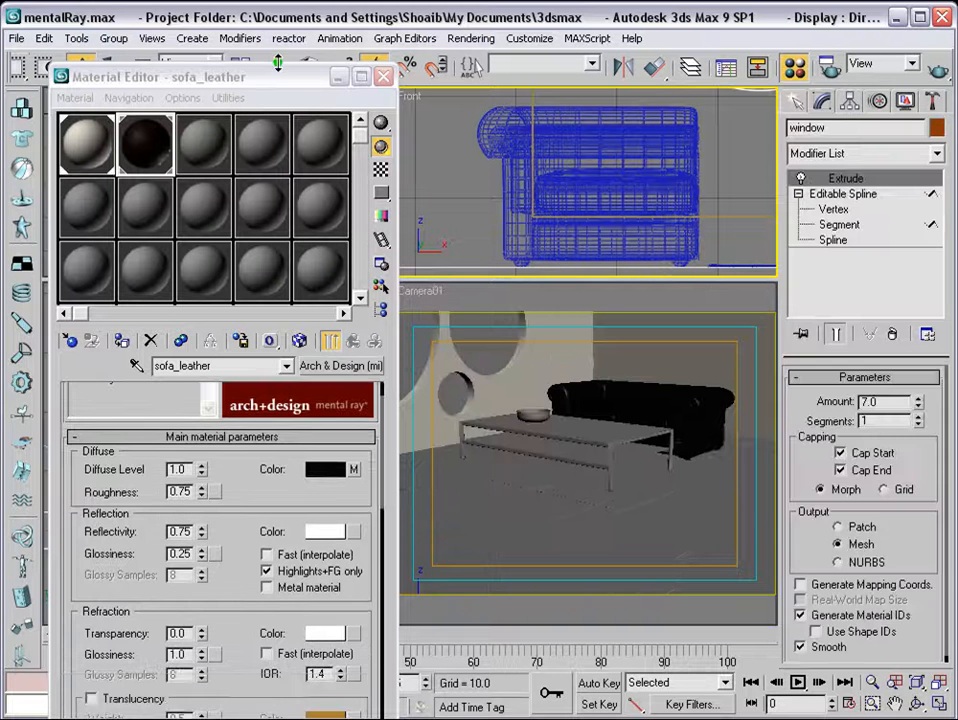
Step: Open the table group and select the table glass object inside it
left_click_drag(214, 77, 188, 39)
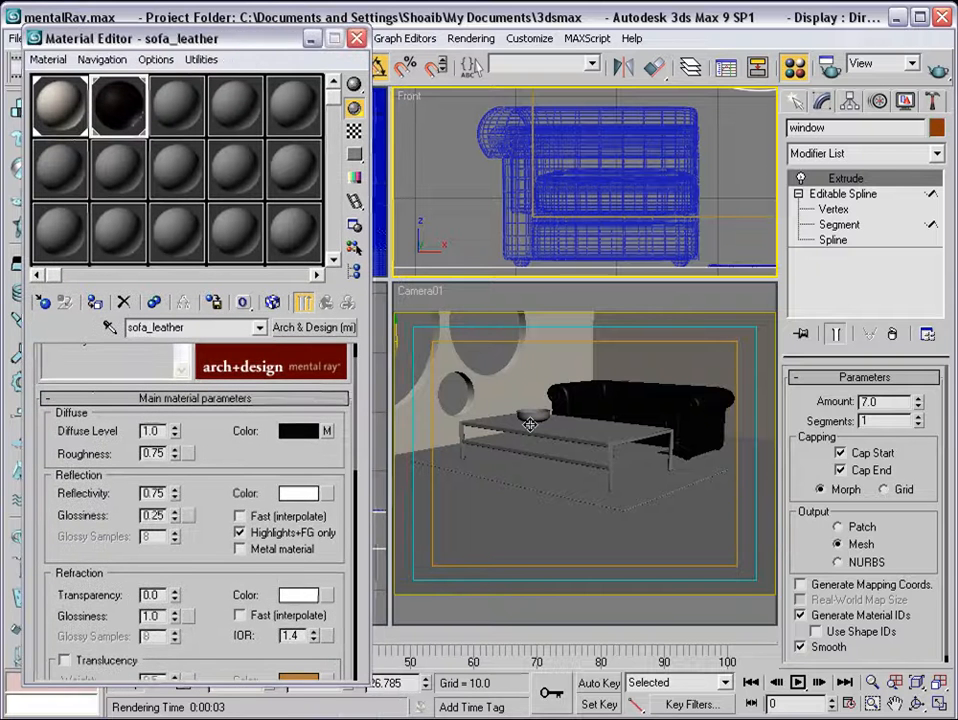
left_click(483, 336)
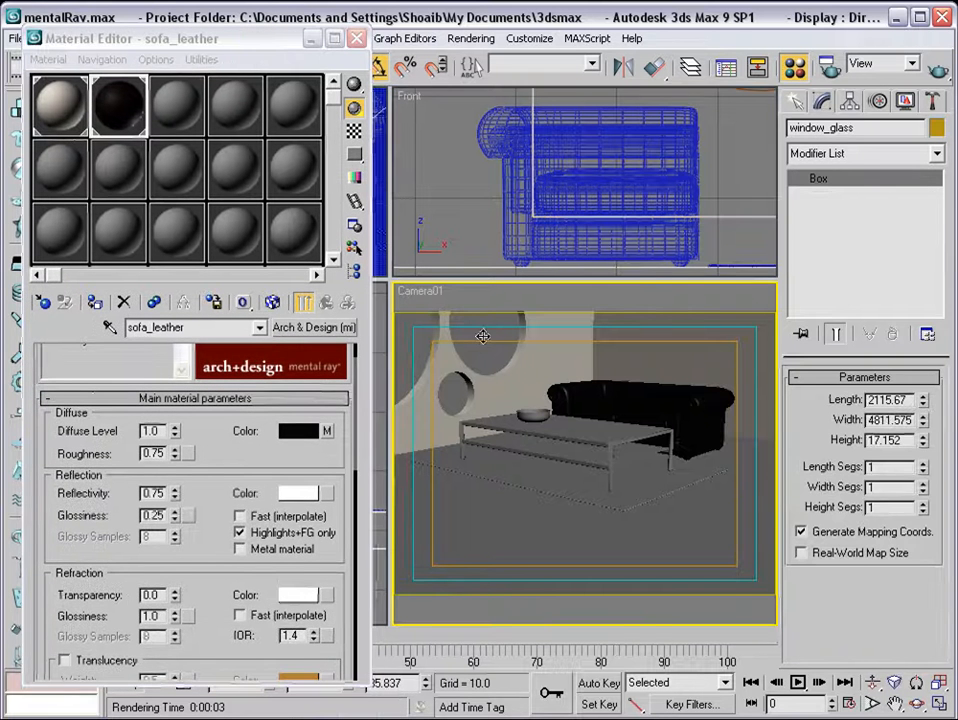
left_click(577, 429)
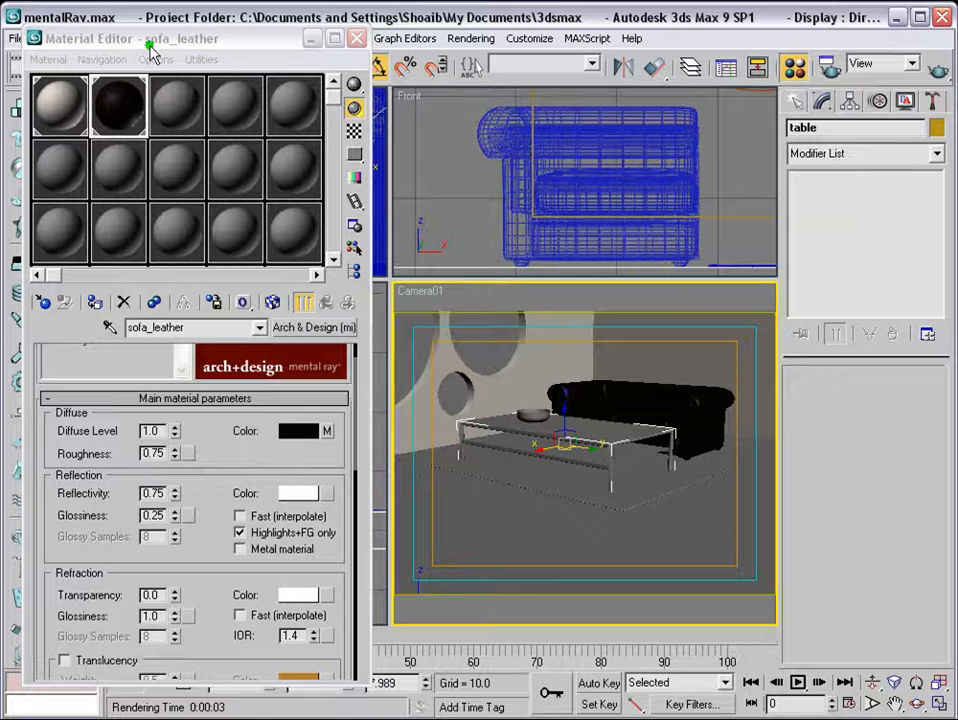
left_click_drag(128, 38, 172, 113)
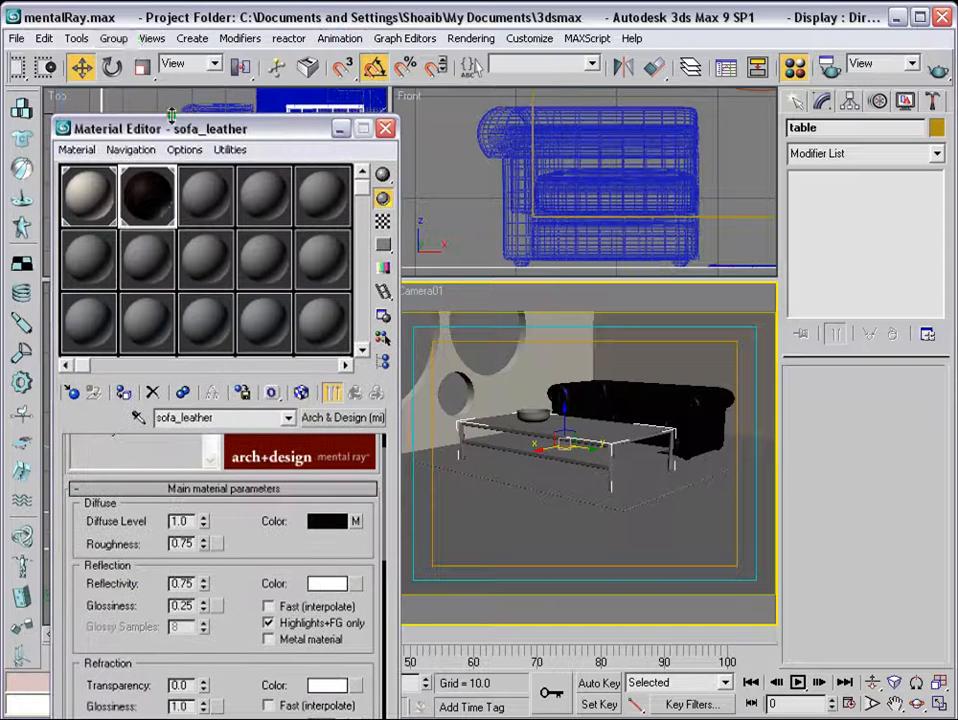
left_click(113, 38)
left_click(124, 101)
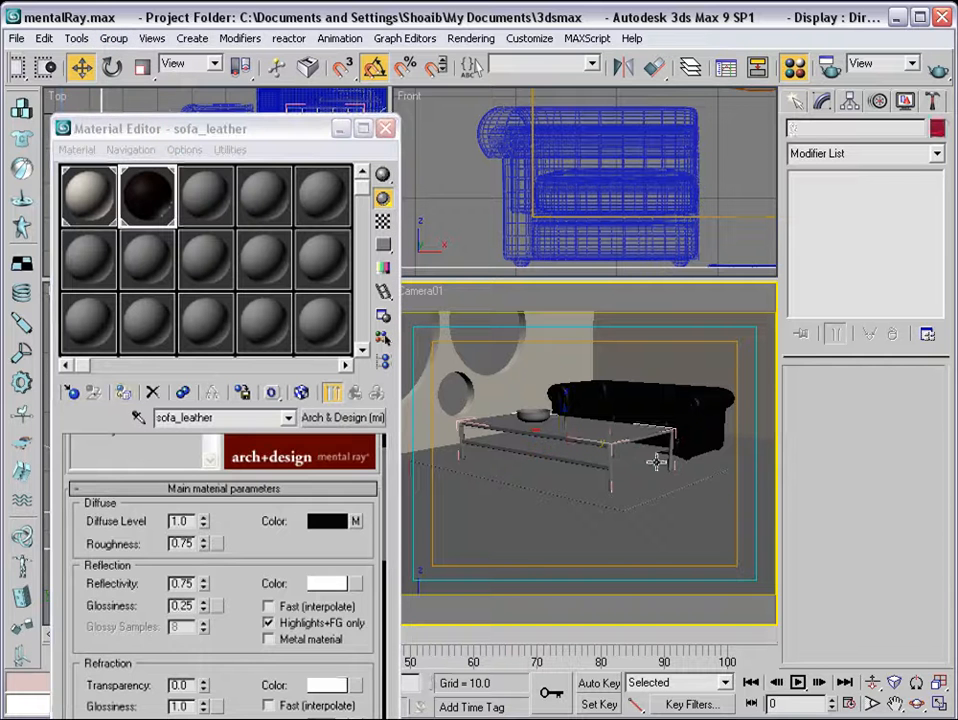
left_click(650, 452)
Step: Change the third sample slot's material to Arch & Design (mi) and name it "glass"
left_click_drag(282, 128, 267, 36)
left_click(188, 100)
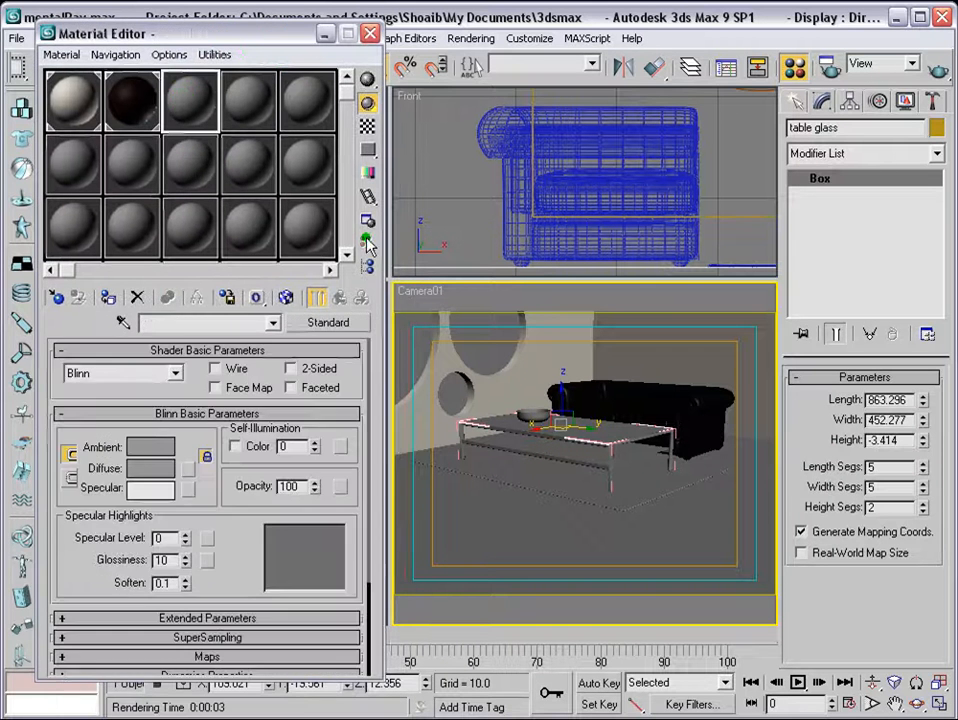
left_click(326, 322)
double_click(385, 114)
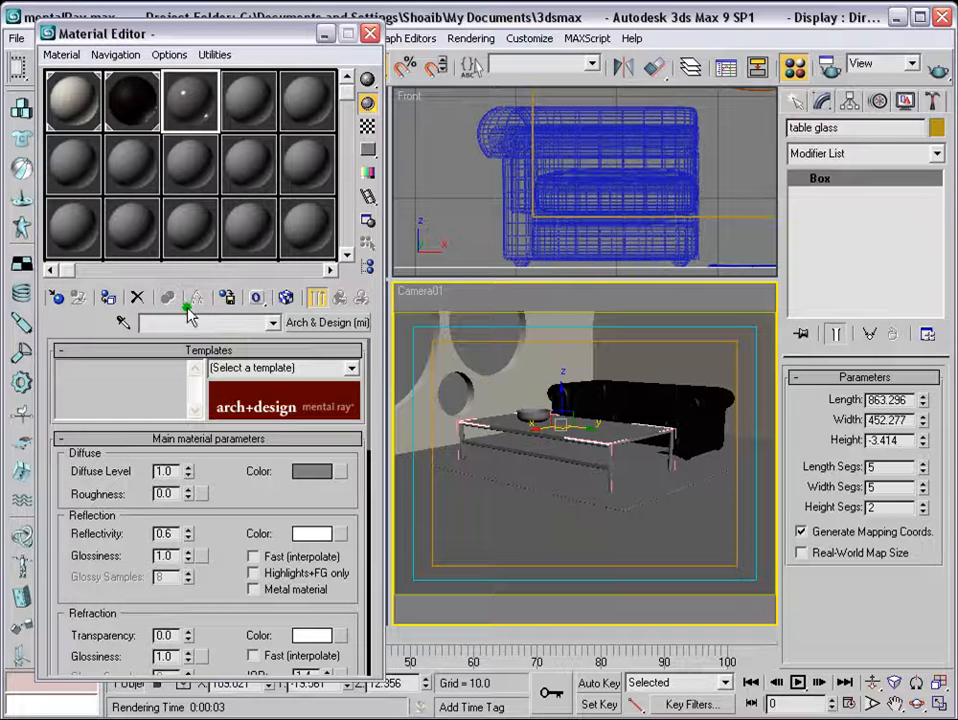
type("glass")
Step: Apply the Glass (Thin Geometry) template to the glass material and assign it to the table glass
left_click(352, 368)
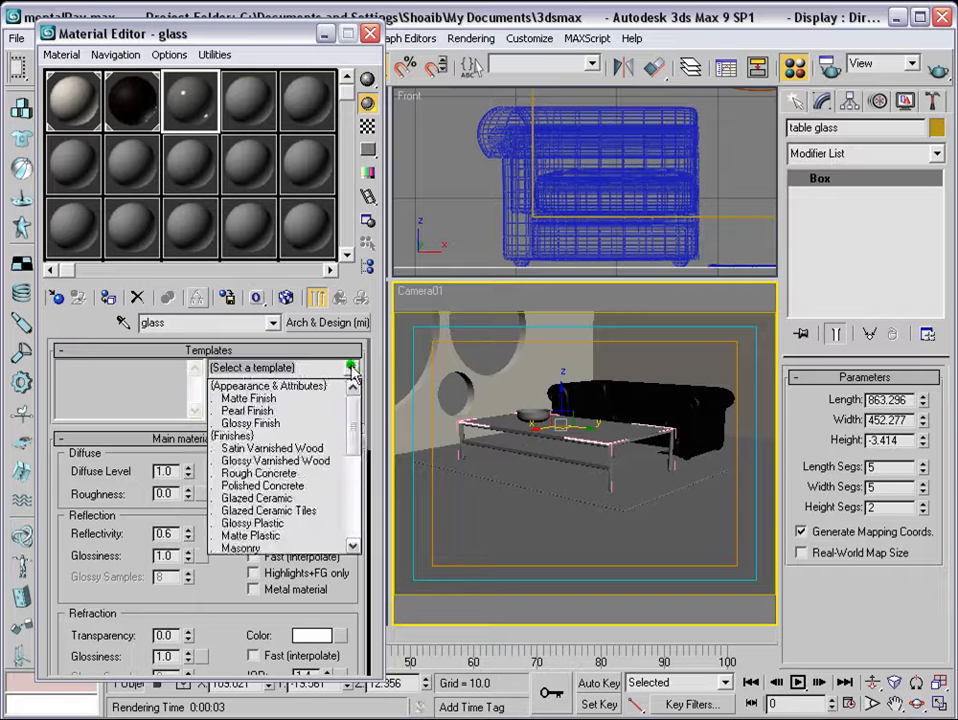
left_click_drag(355, 416, 359, 463)
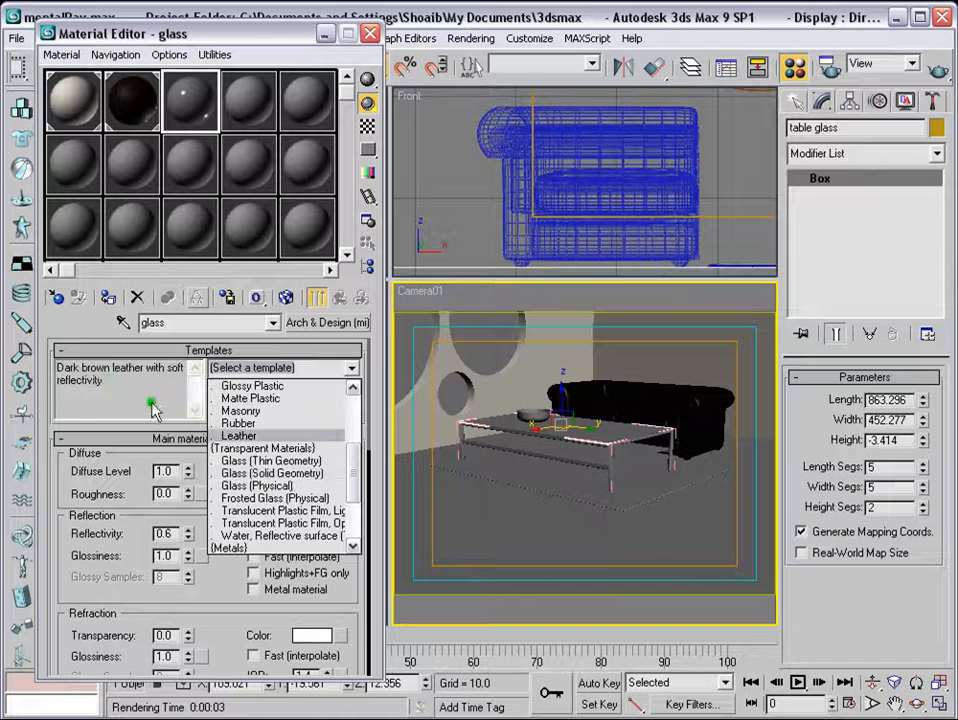
left_click(241, 462)
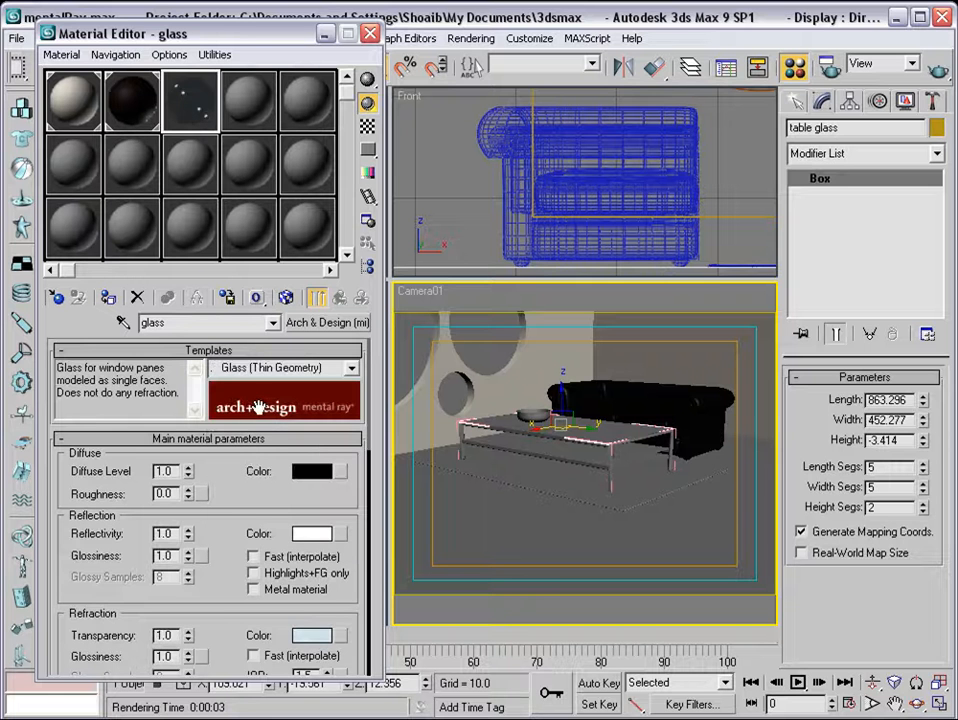
left_click(108, 297)
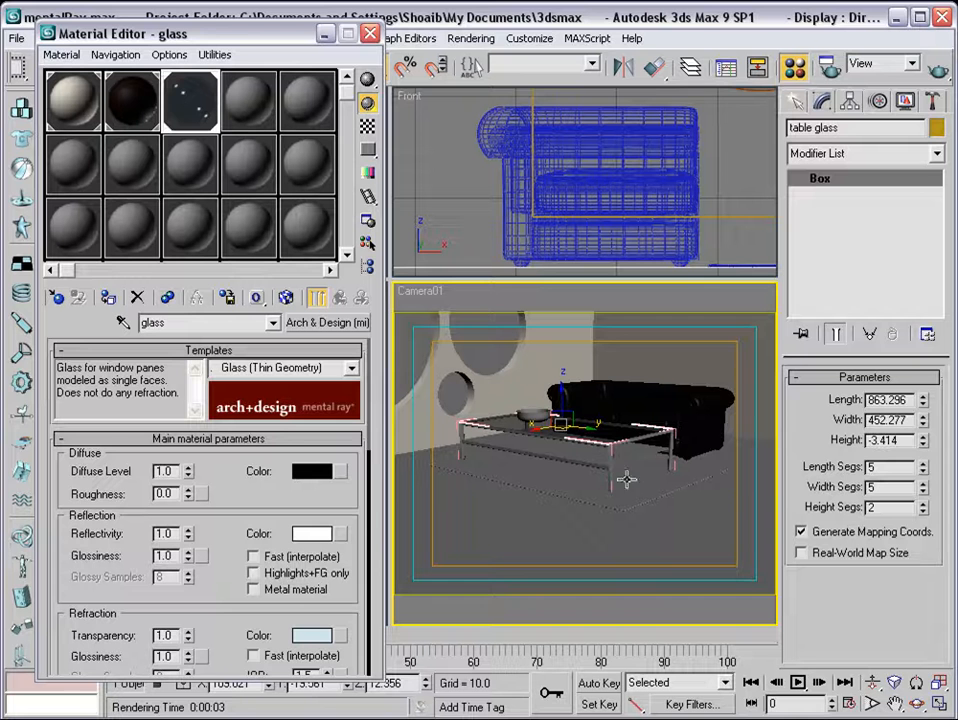
Step: Select the window_glass object behind the round wall openings and assign the glass material to it
left_click(485, 333)
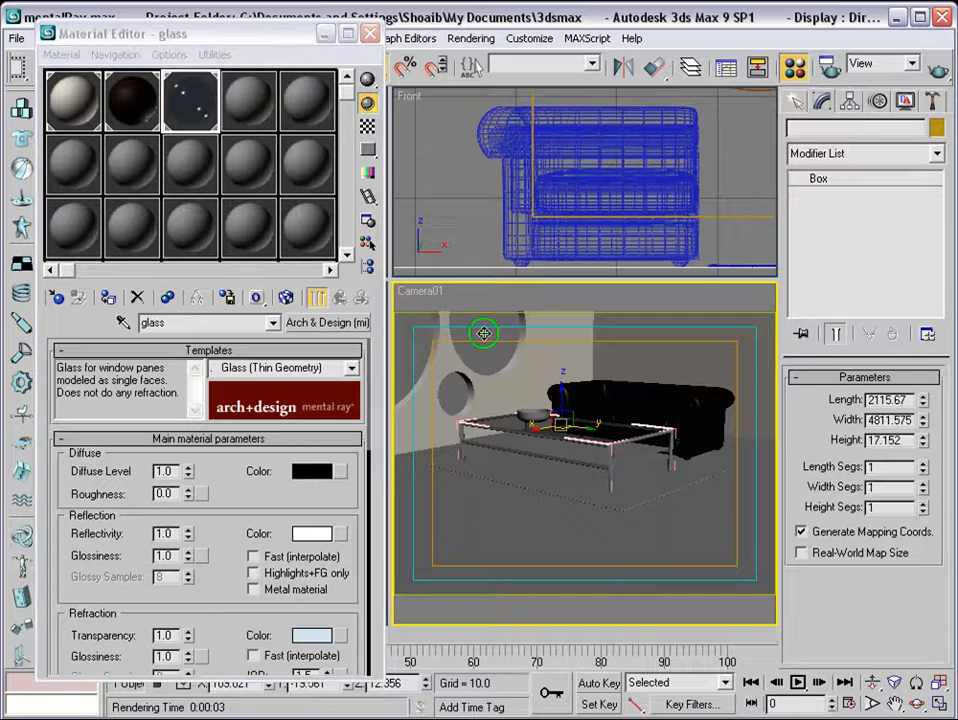
scroll(556, 214, "down", 5)
middle_click_drag(556, 214, 507, 199)
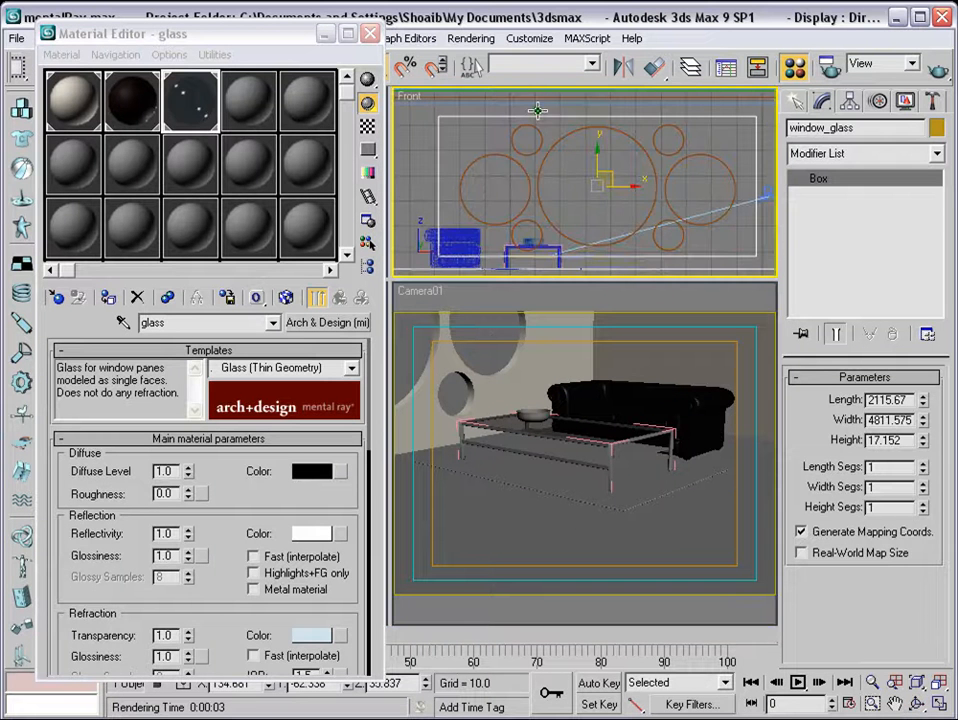
left_click(109, 299)
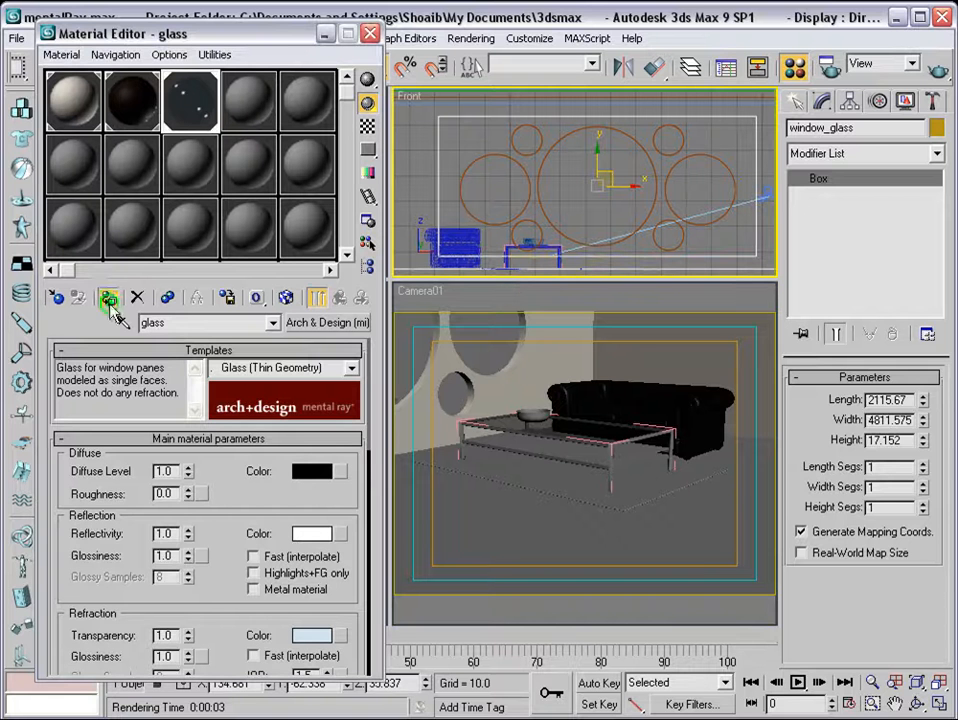
Step: Change the fourth sample slot's material to Arch & Design (mi) and apply the Chrome template
left_click(617, 449)
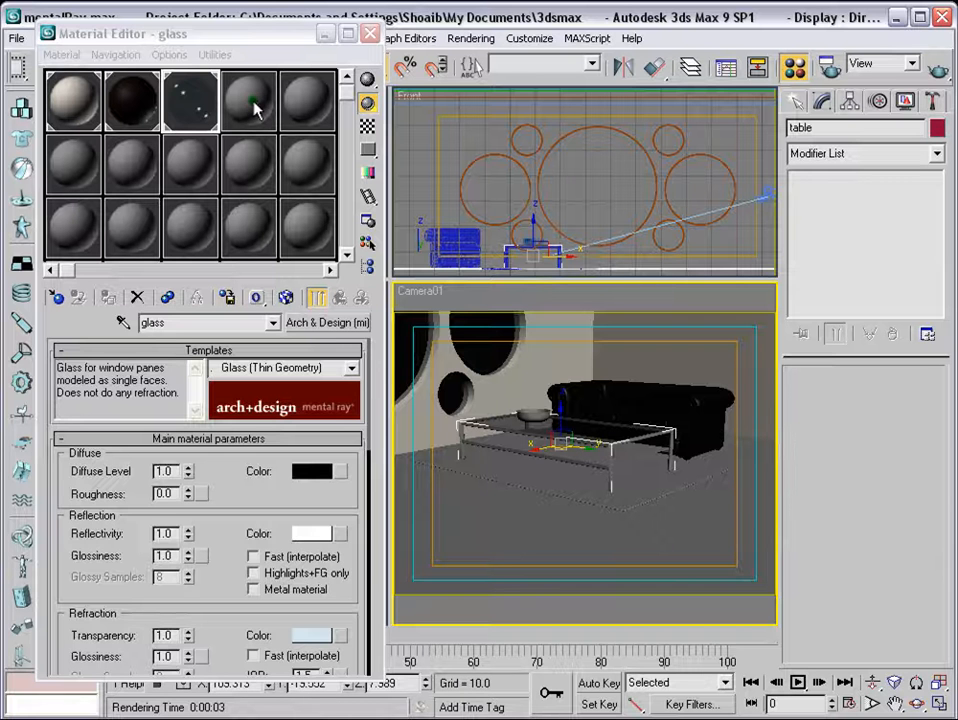
left_click(135, 298)
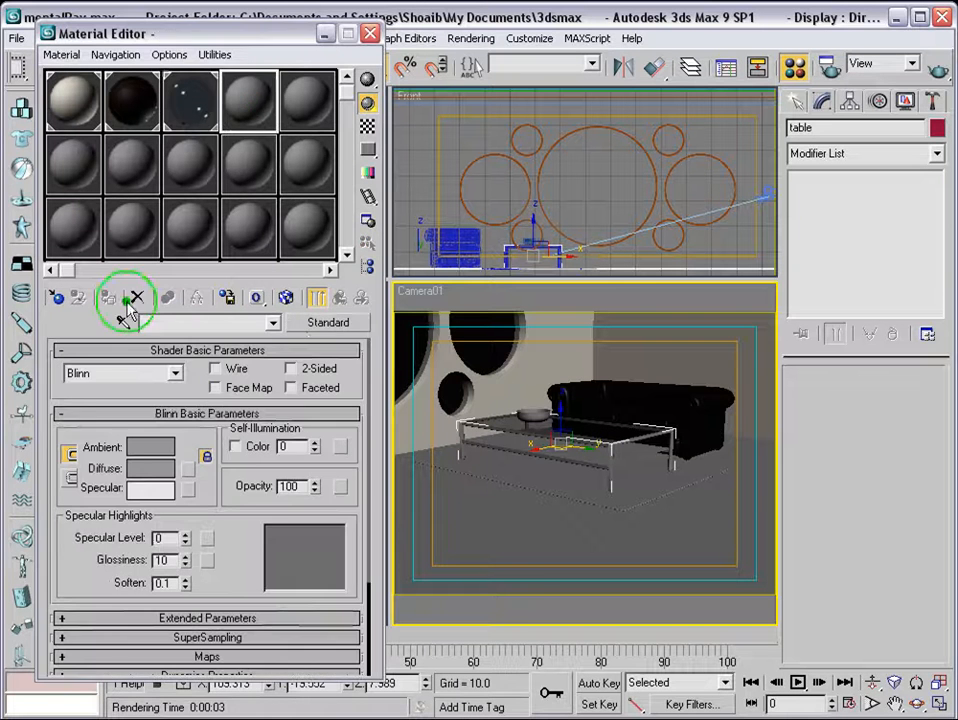
left_click(322, 323)
double_click(385, 112)
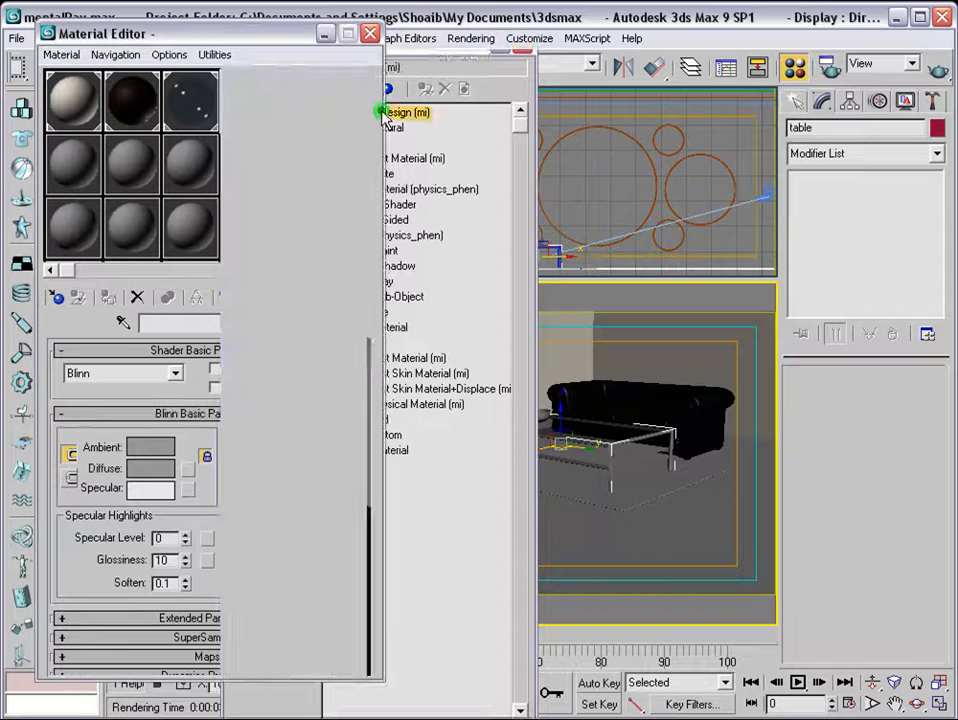
left_click(351, 367)
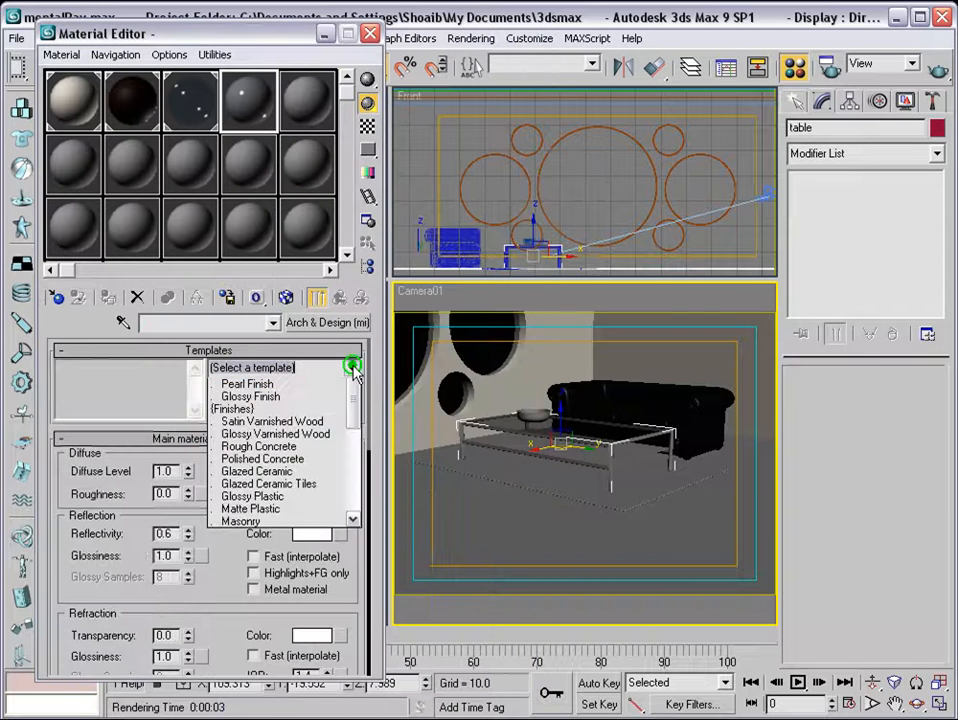
left_click_drag(353, 440, 355, 515)
left_click(290, 487)
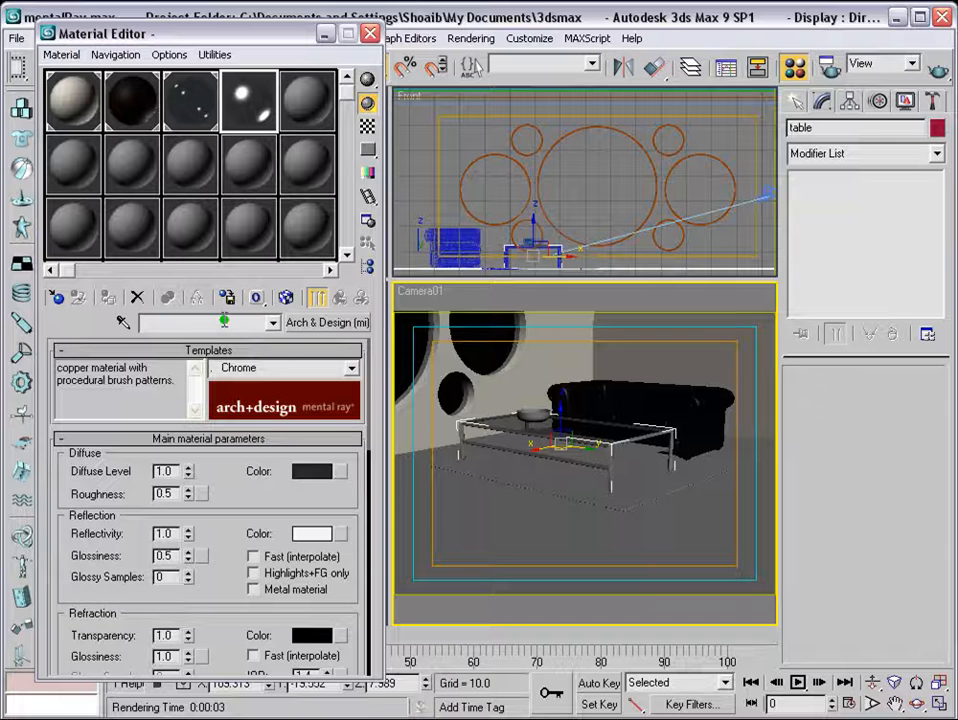
Step: Name the chrome material "table_chrome" and assign it to the table_structure object
left_click(224, 321)
type("table_chrome")
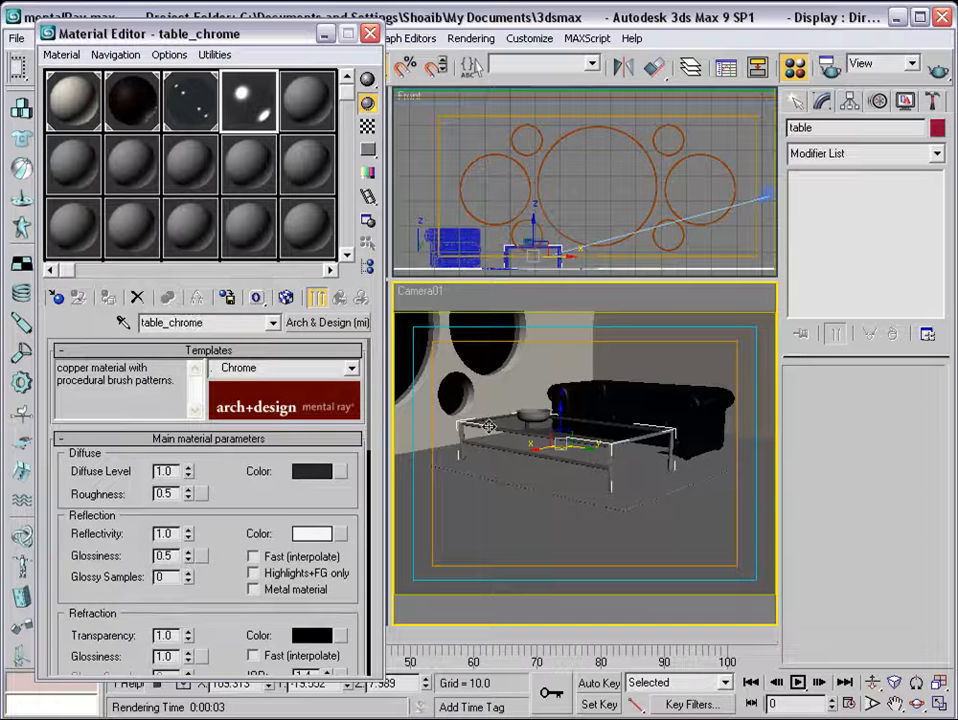
left_click(610, 462)
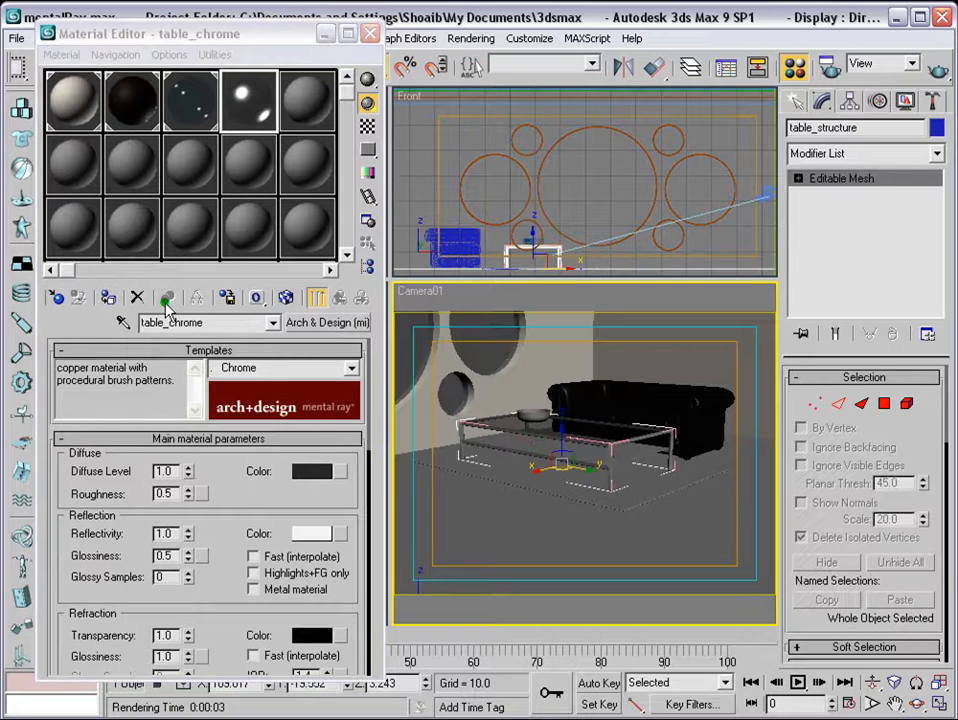
left_click(108, 297)
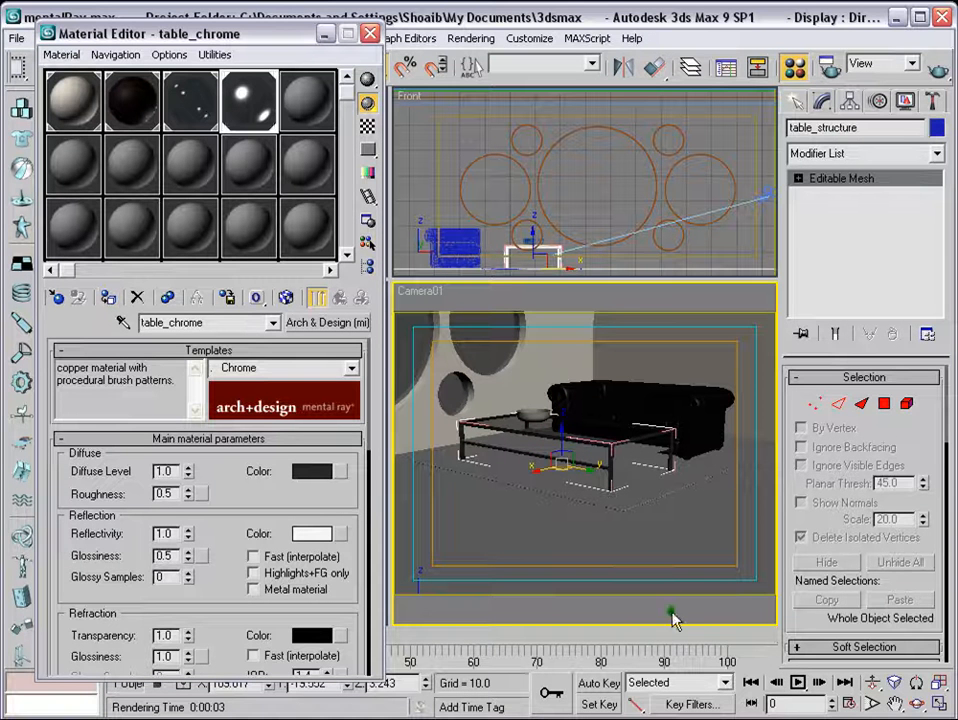
Step: Select the bowl on the table and change the fifth sample slot's material to Arch & Design (mi)
left_click(520, 430)
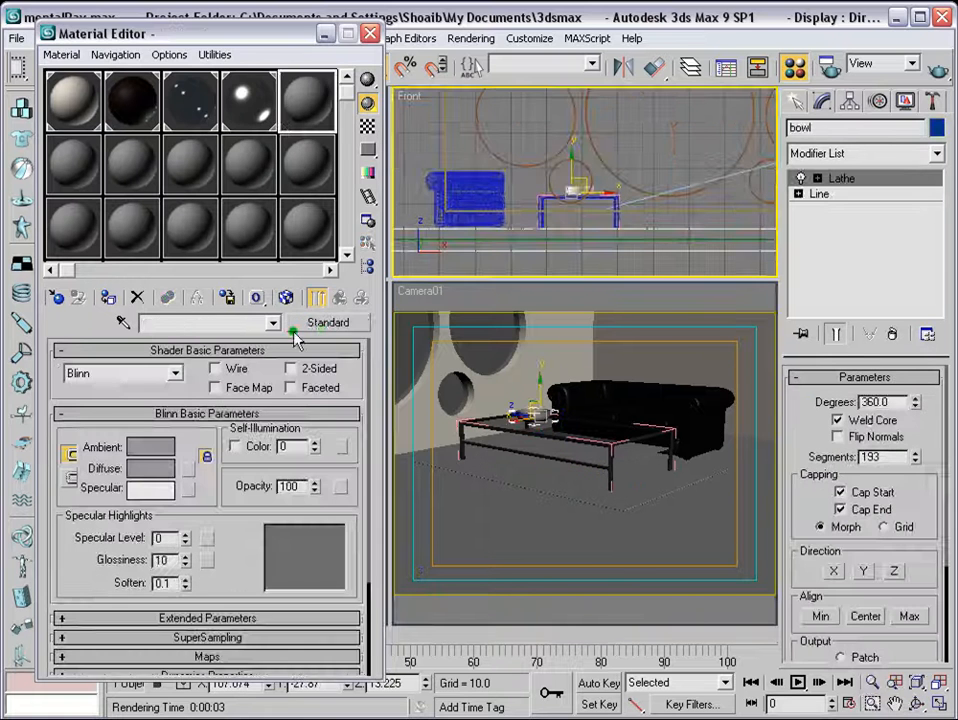
left_click(326, 322)
double_click(393, 113)
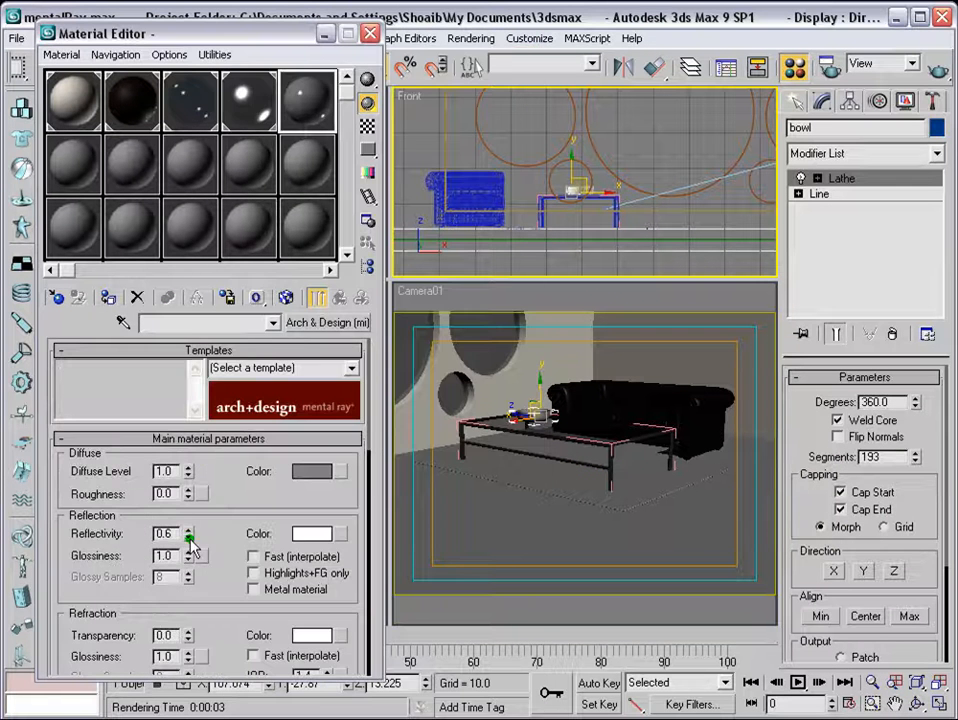
Step: Set up the fifth material as "copper" from the Copper template and assign it to the bowl
left_click(350, 368)
left_click_drag(352, 398, 353, 496)
left_click(238, 523)
key("z")
left_click(167, 297)
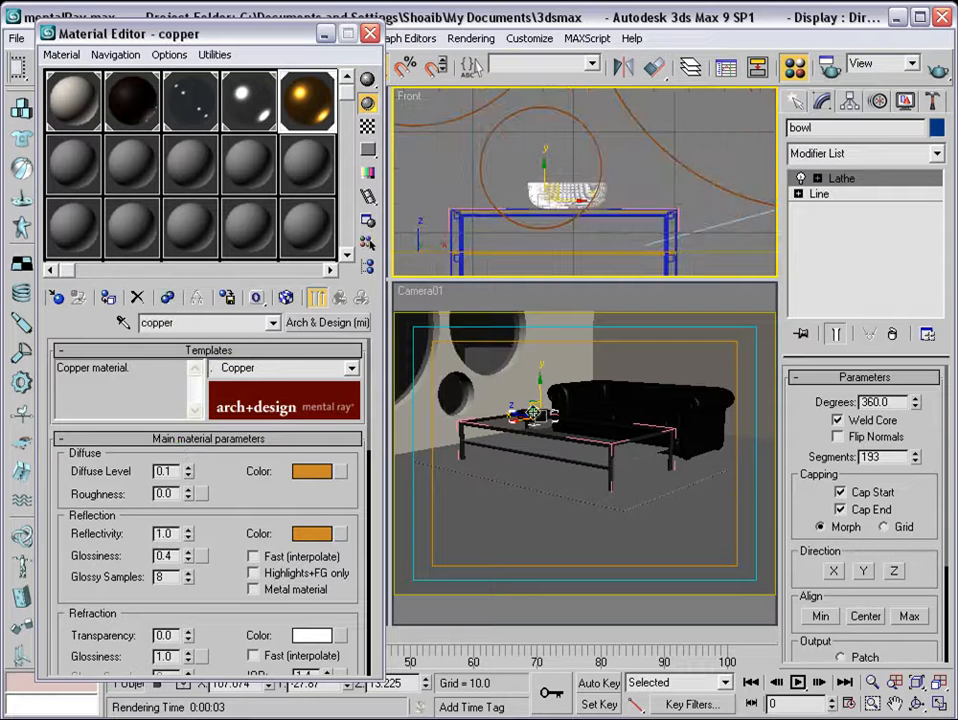
Step: Assign the glass material to the lower table glass pane, table glass01
left_click(600, 465)
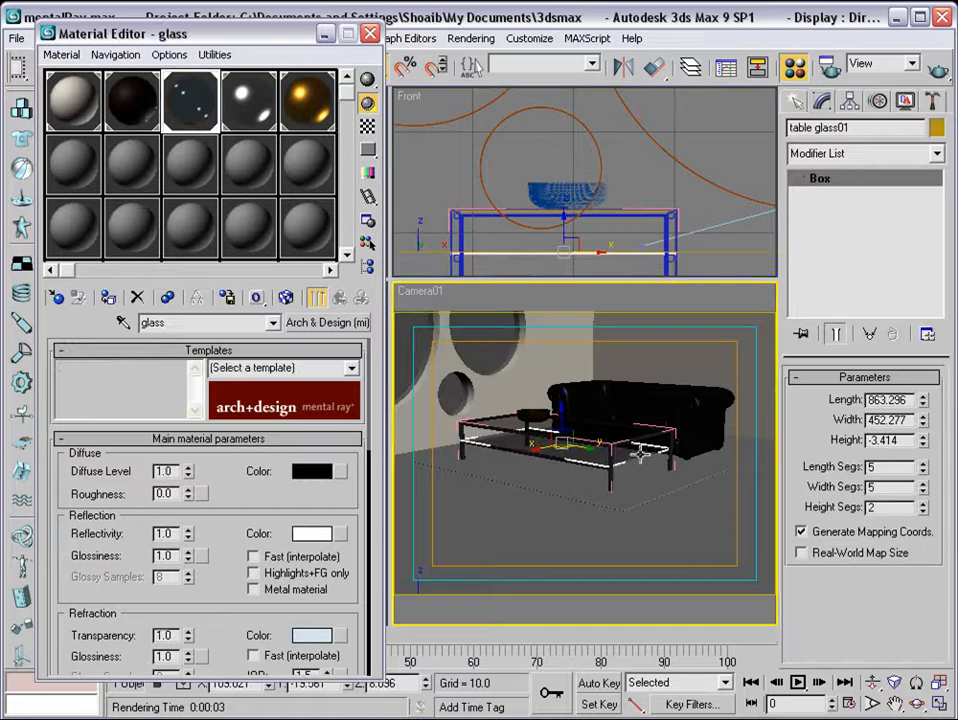
left_click(646, 459)
left_click(637, 510)
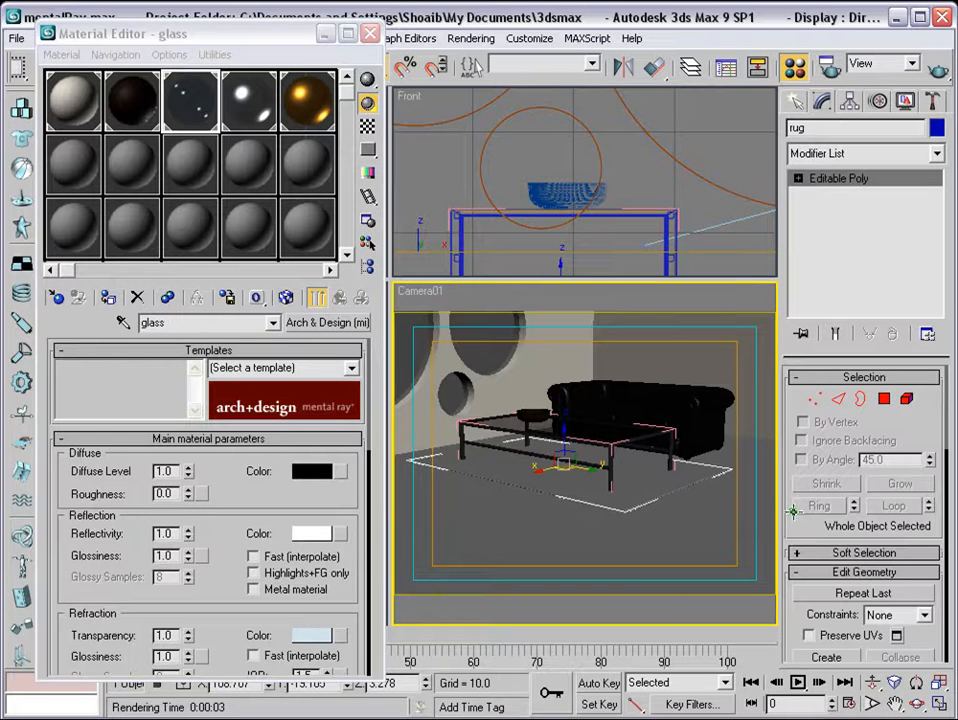
Step: Select the floor box, change the sixth sample slot's material to Arch & Design (mi) and name it "floor"
left_click(554, 530)
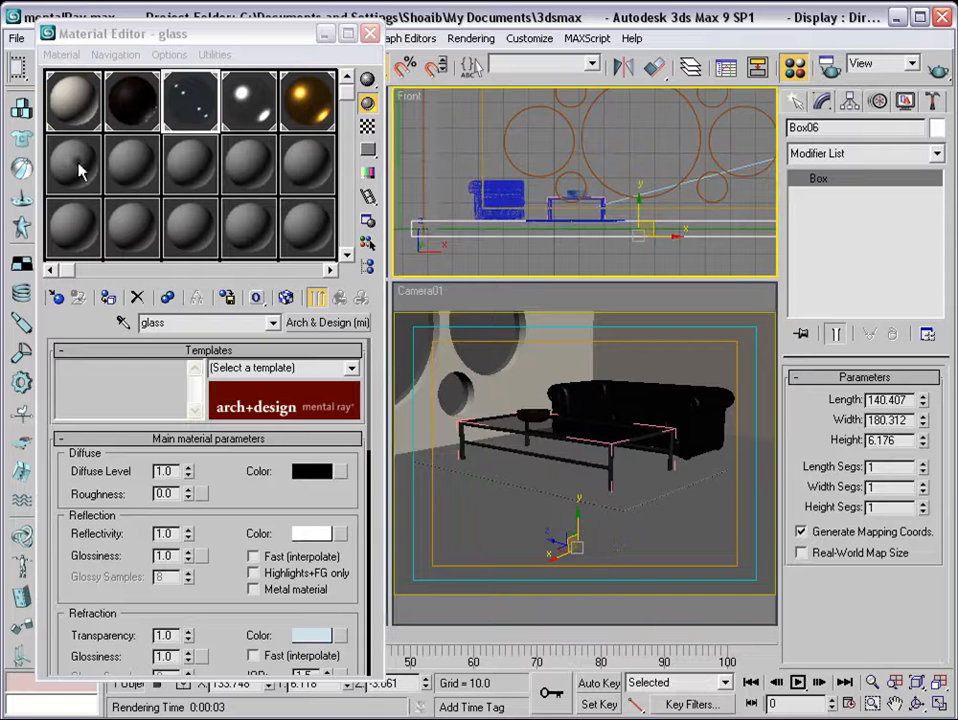
left_click(80, 170)
left_click(318, 323)
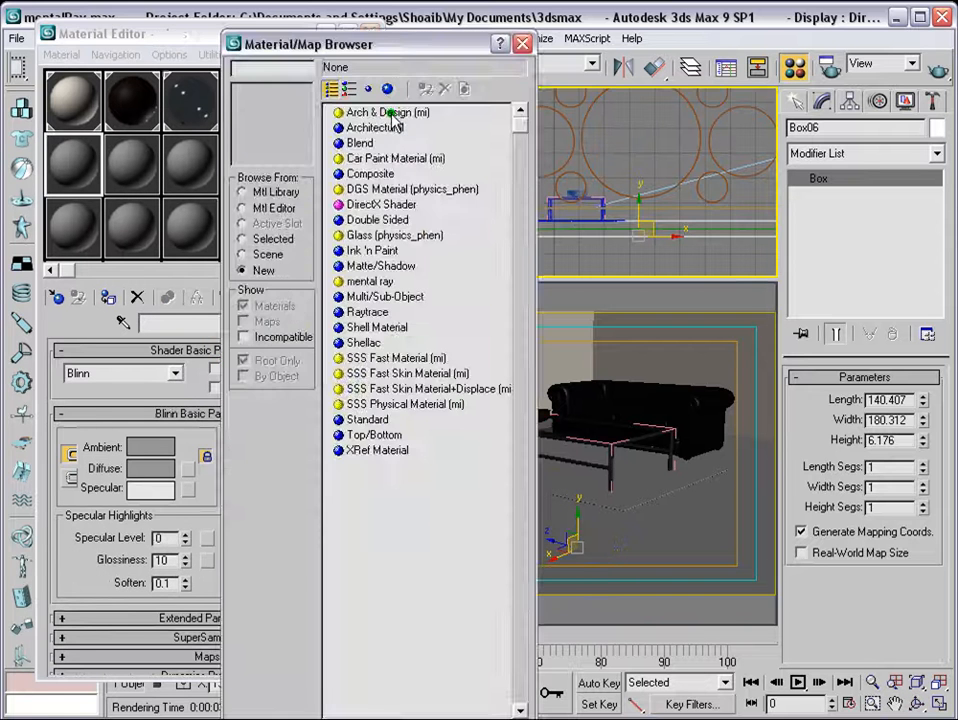
double_click(393, 115)
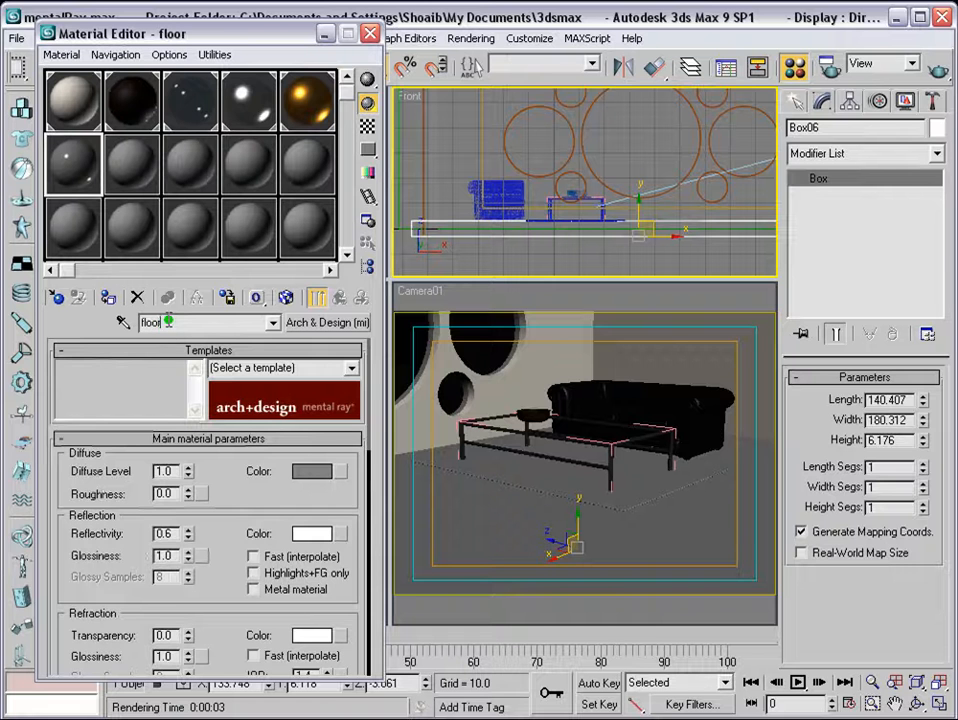
Step: Apply the Satin Varnished Wood template to the floor material and show it on the floor box in the viewport
left_click(351, 367)
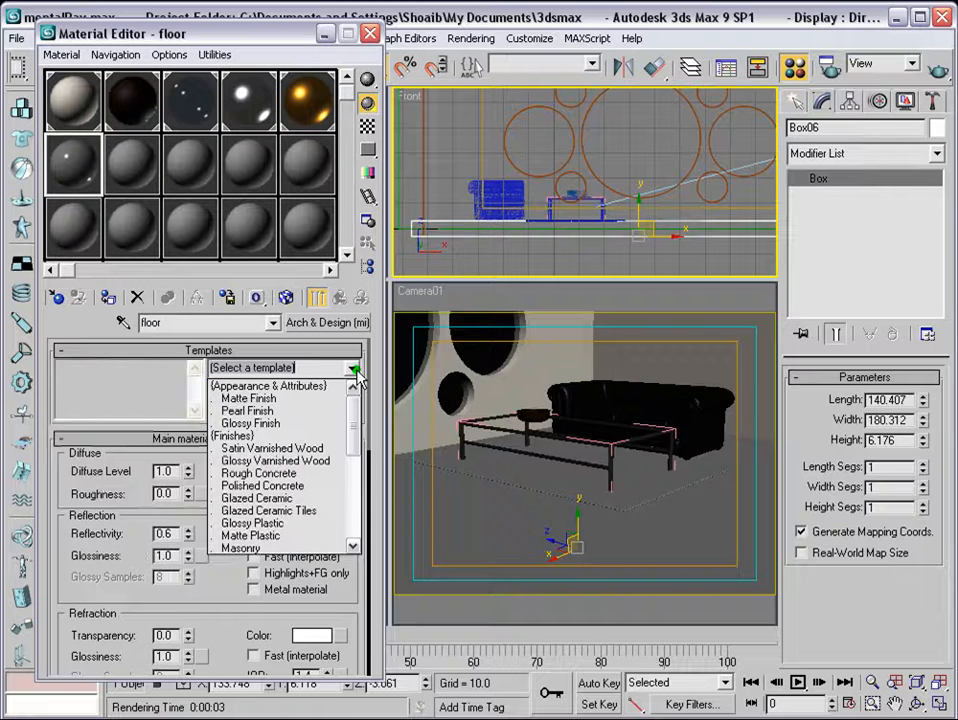
left_click(300, 453)
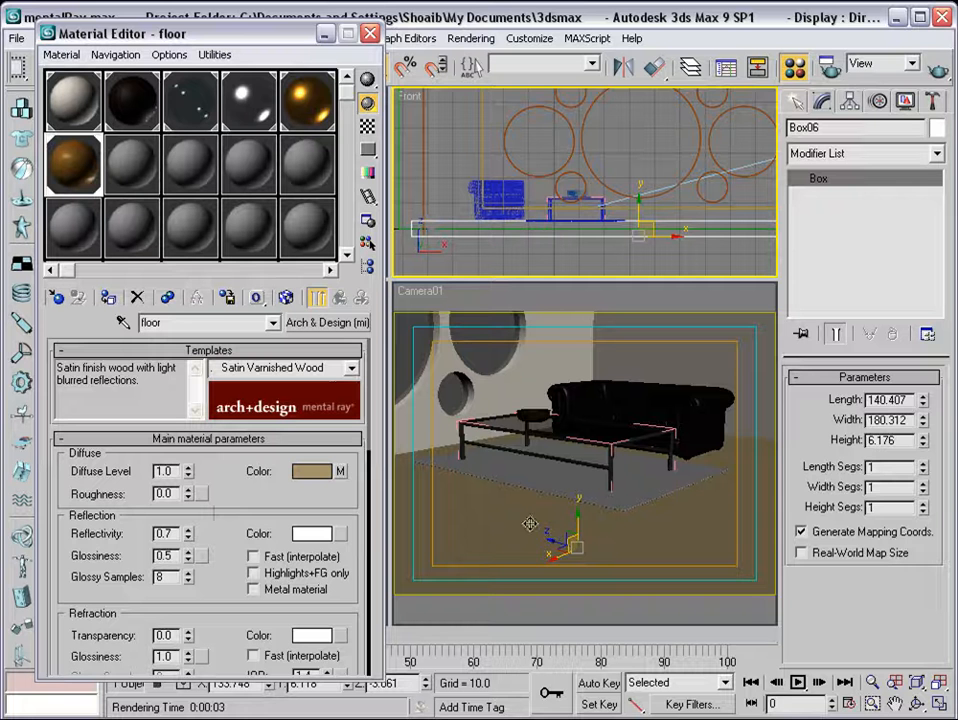
left_click(286, 298)
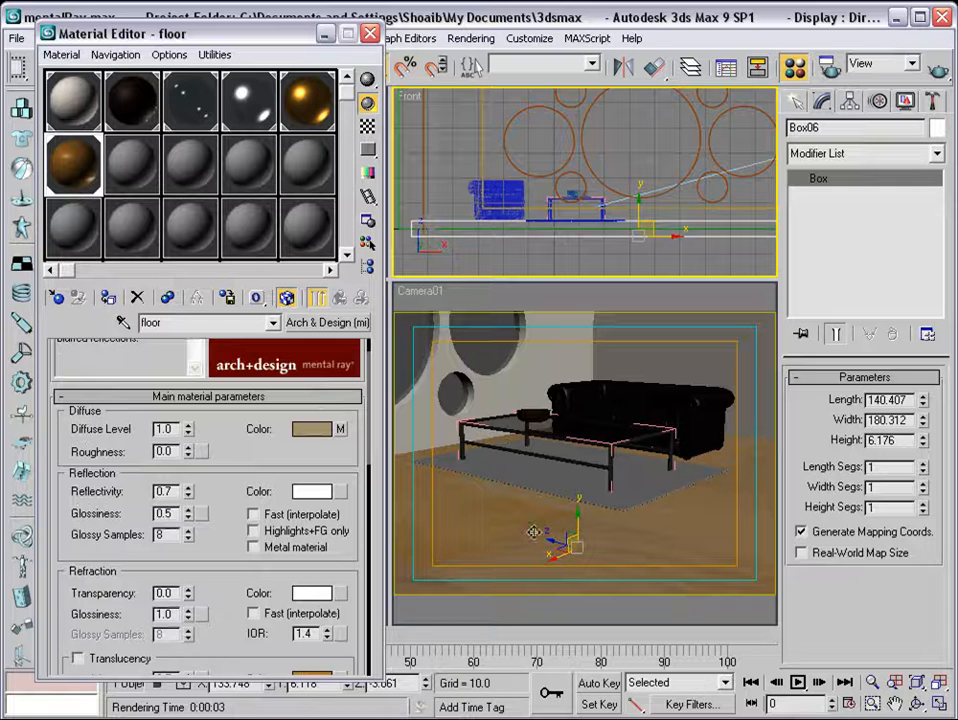
Step: Adjust the U and V tiling of the floor material's varnished wood diffuse bitmap, with U tiling at -6.7
left_click(339, 429)
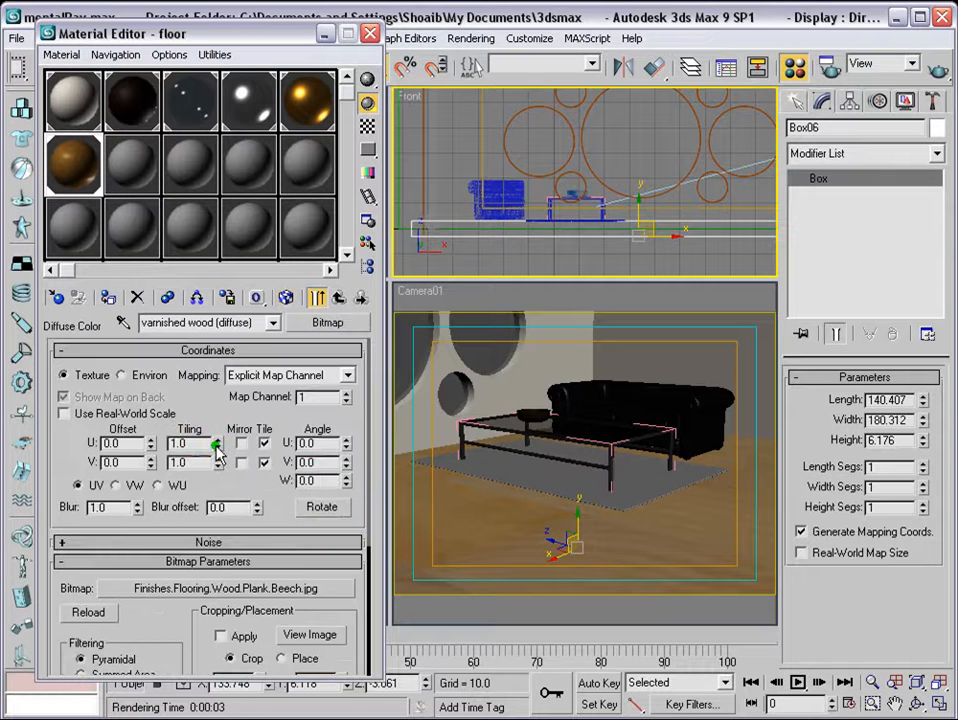
left_click_drag(217, 446, 228, 515)
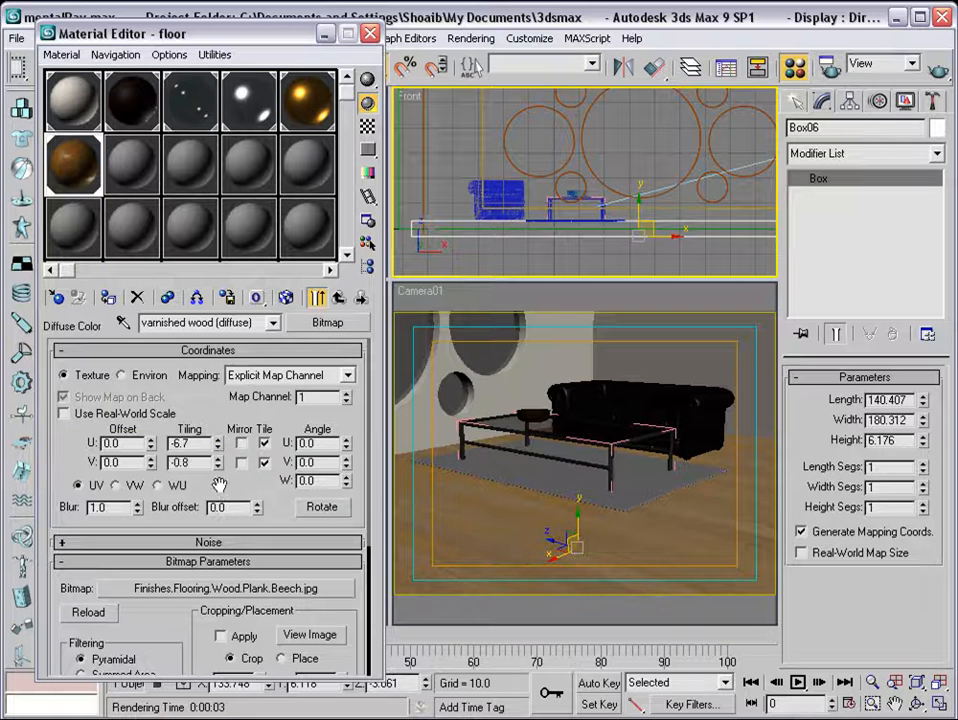
left_click_drag(218, 463, 221, 452)
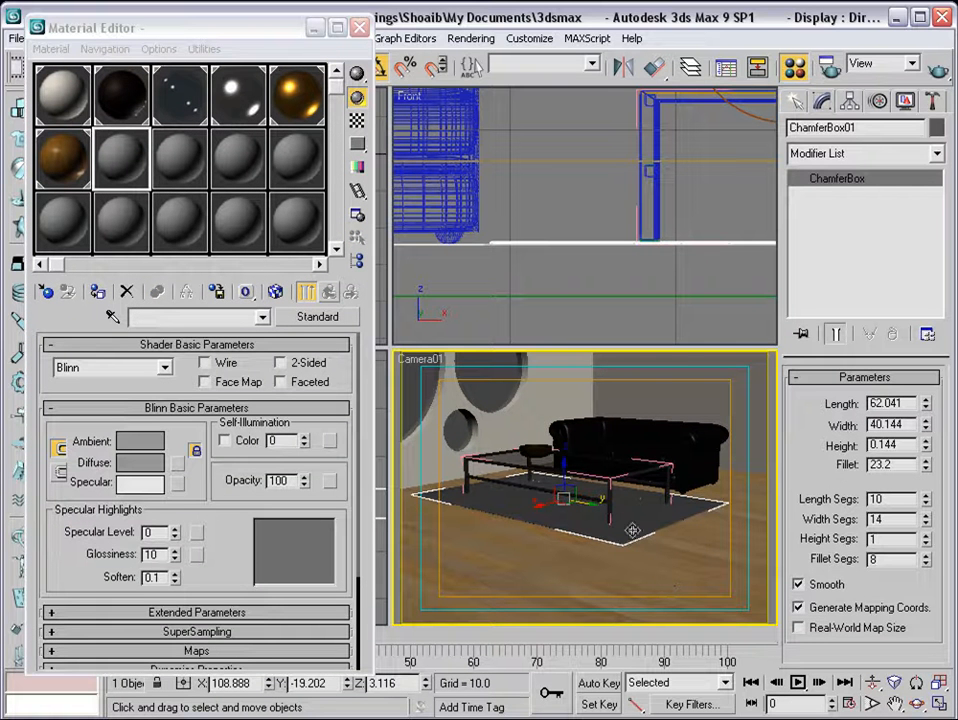
Step: Change the seventh sample slot's material to Arch & Design (mi) for the rug
left_click(331, 479)
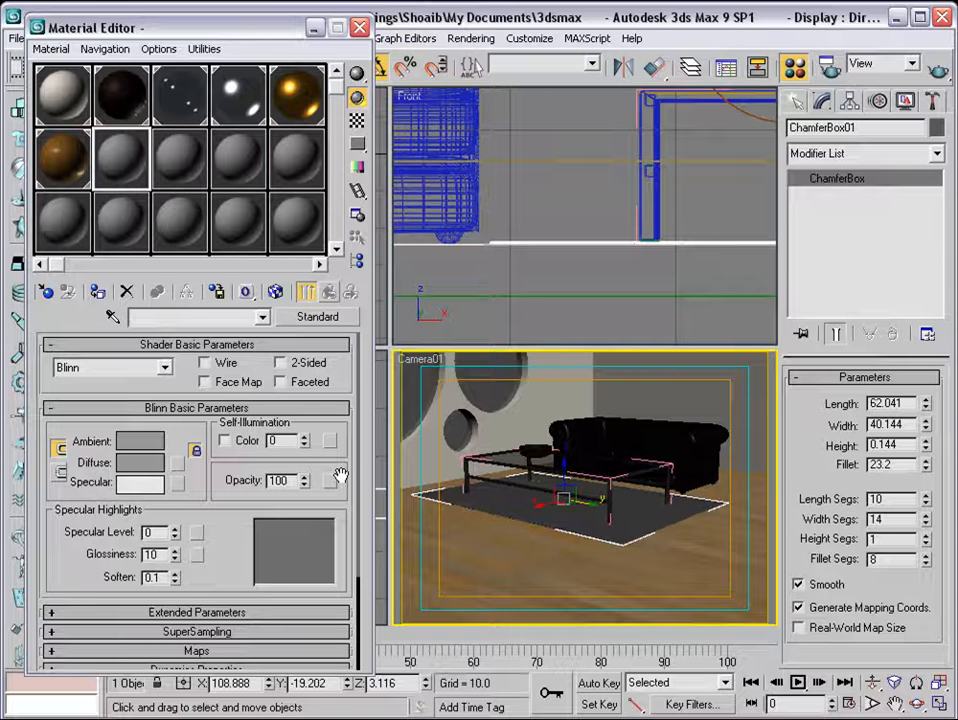
left_click(297, 315)
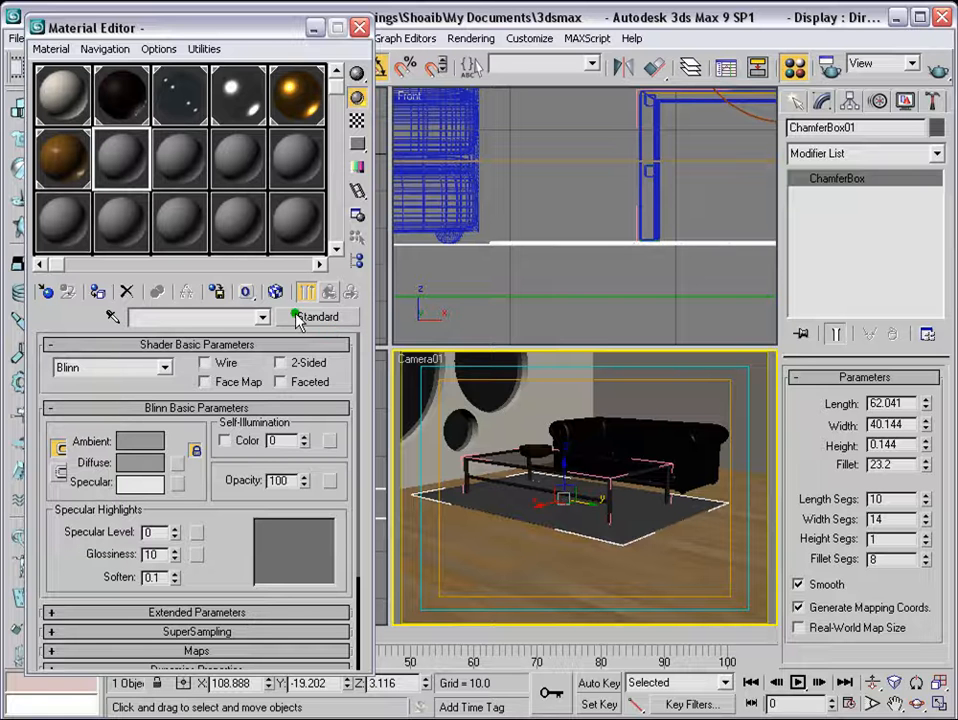
left_click(320, 316)
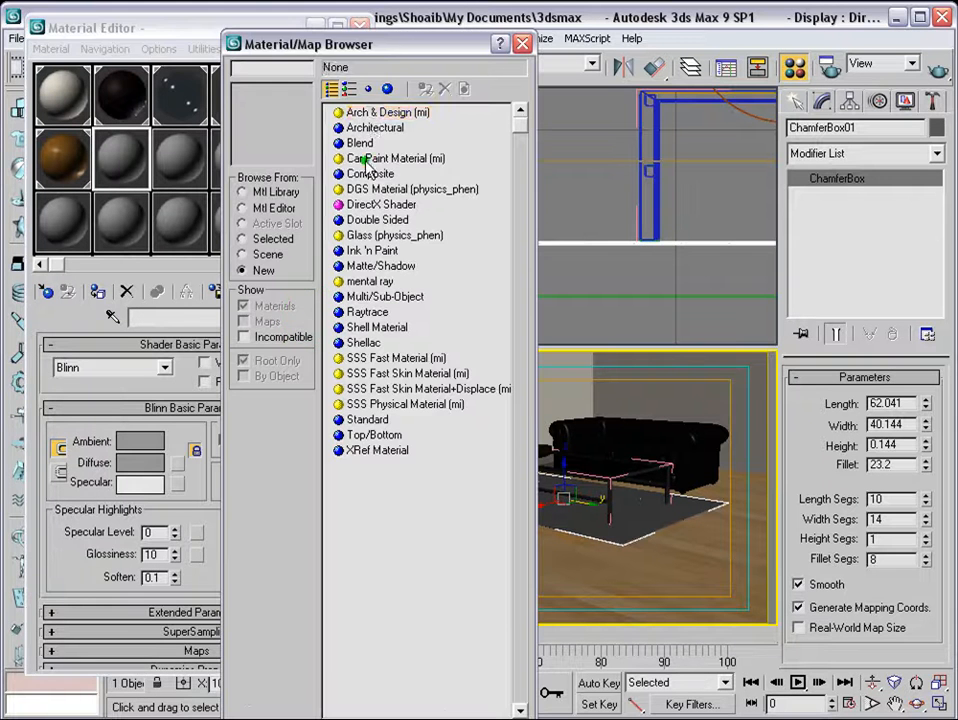
double_click(360, 112)
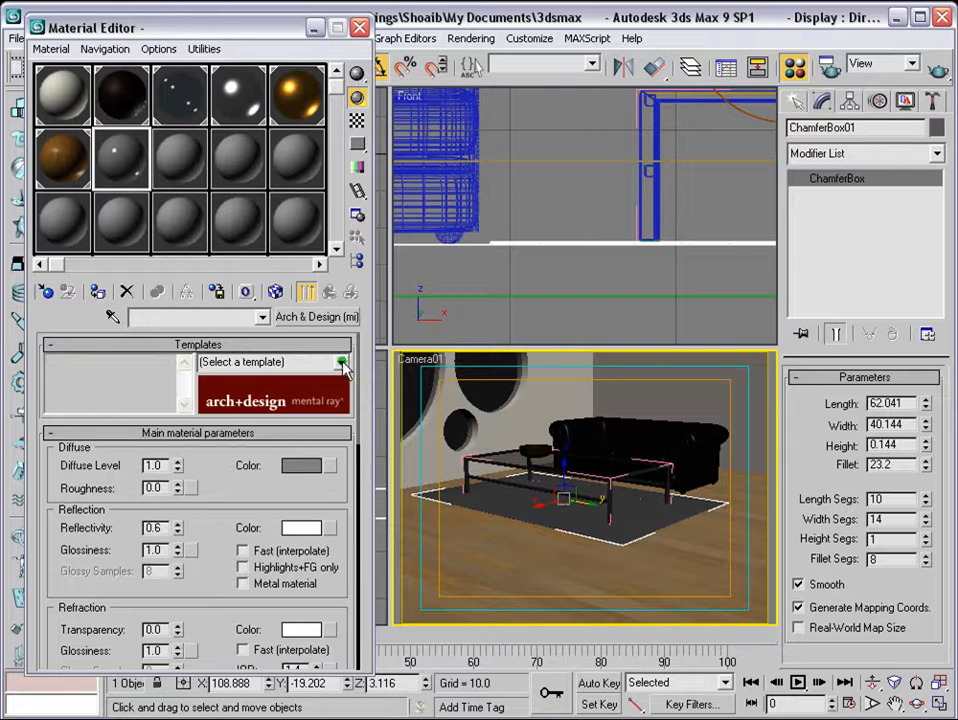
Step: Apply the Matte Finish template to the rug's material and name it "rug_mattefinish"
left_click(341, 362)
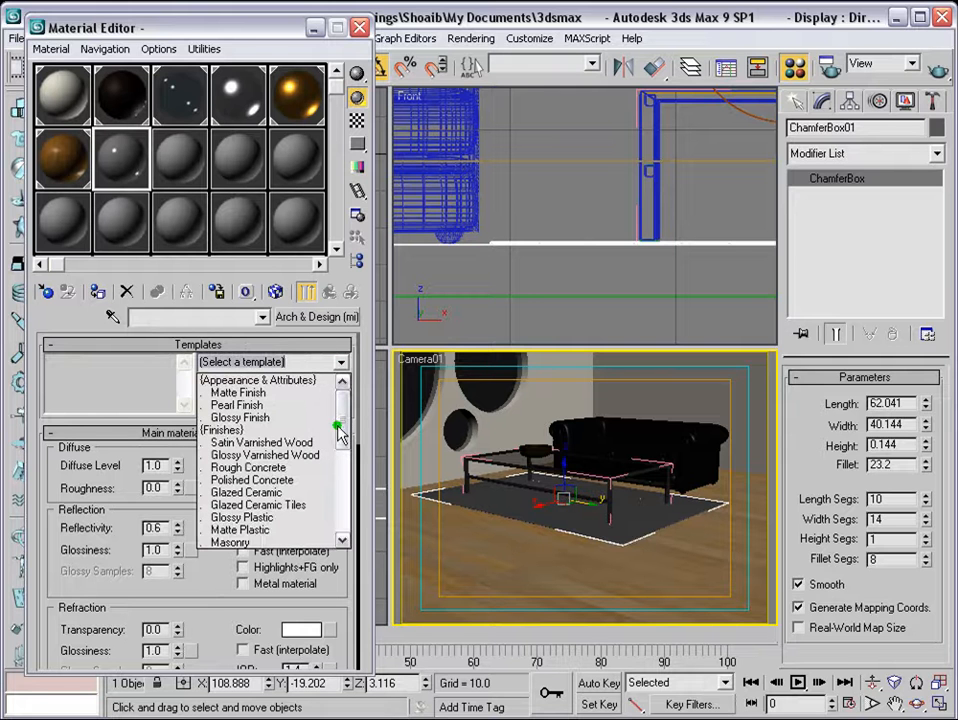
left_click(283, 395)
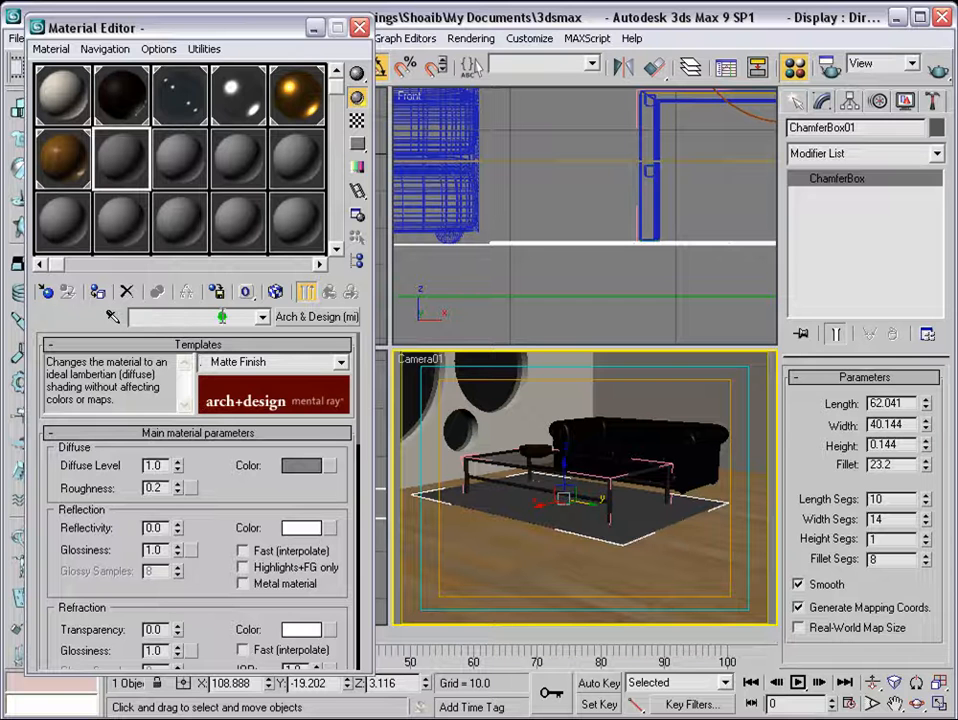
type("rug_mattefinish")
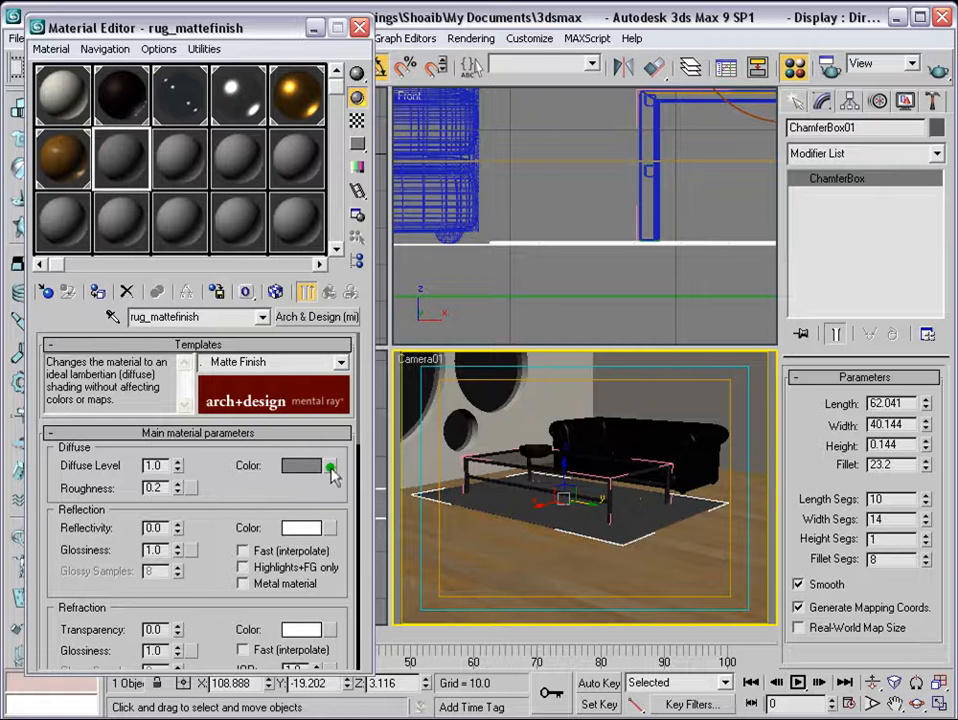
Step: Load rug.jpg as the diffuse color bitmap of rug_mattefinish and assign the material to the rug
left_click(330, 467)
double_click(360, 126)
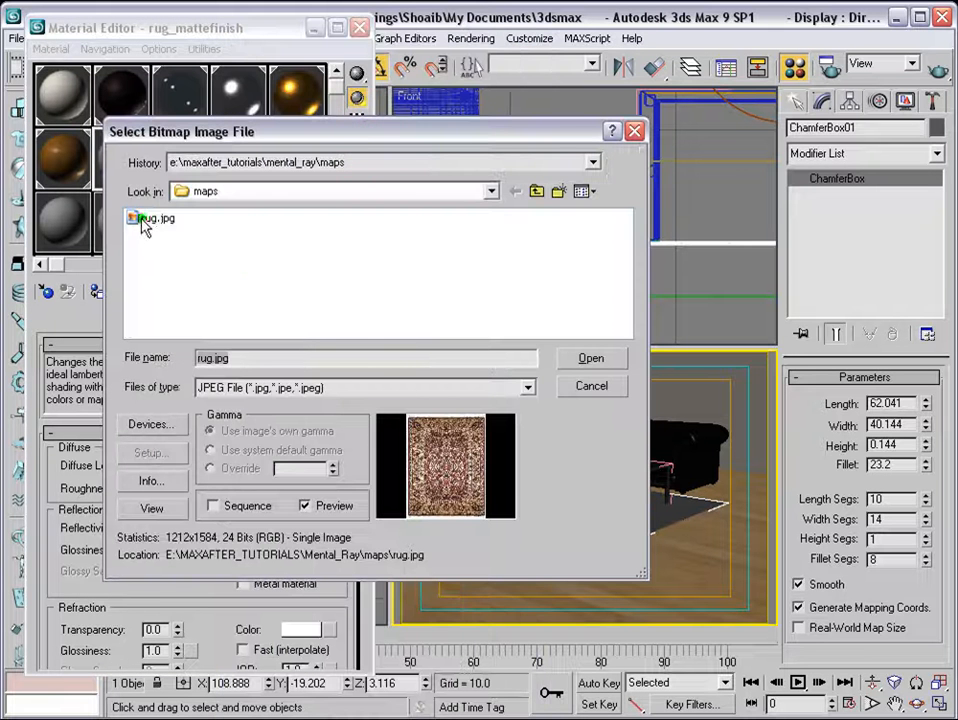
double_click(165, 217)
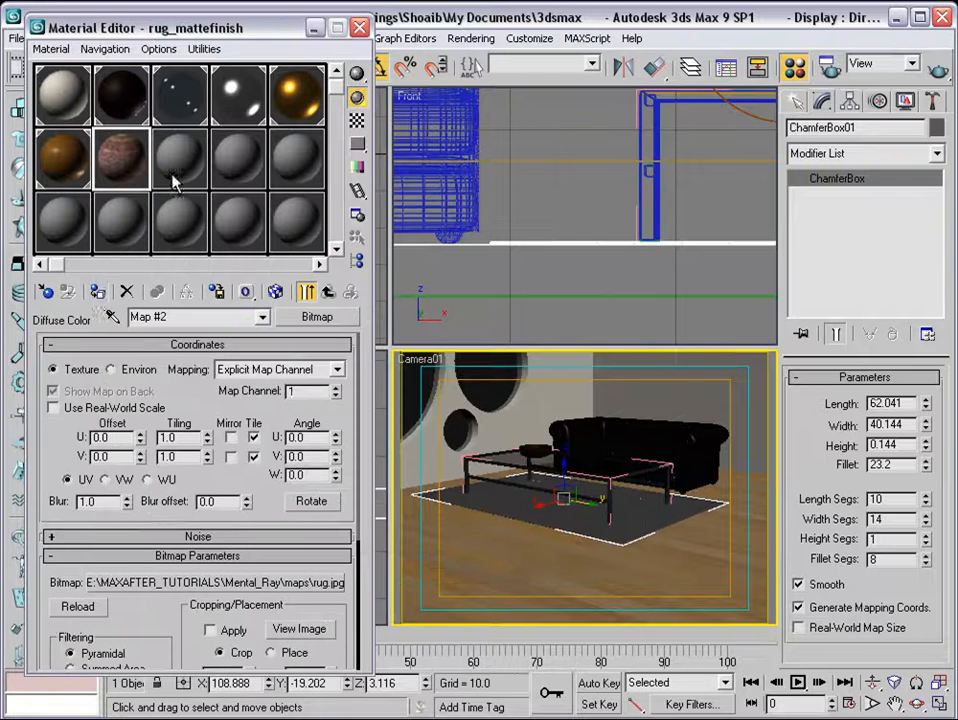
left_click(97, 291)
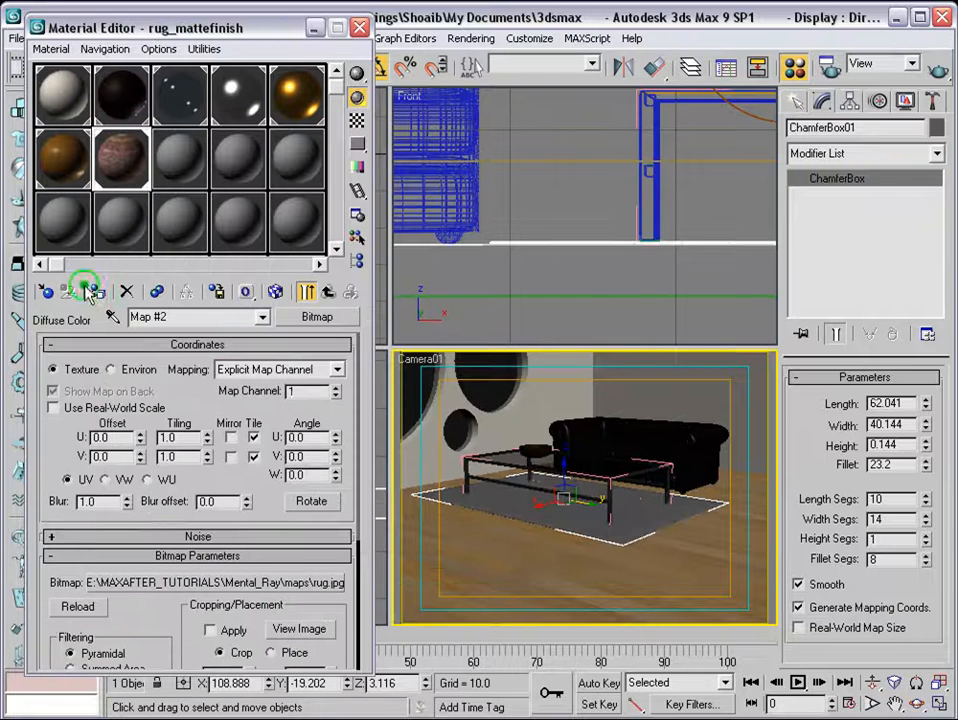
Step: Show the rug's diffuse bitmap in the viewport and switch the Camera01 viewport to a Perspective view close to the rug
left_click(275, 291)
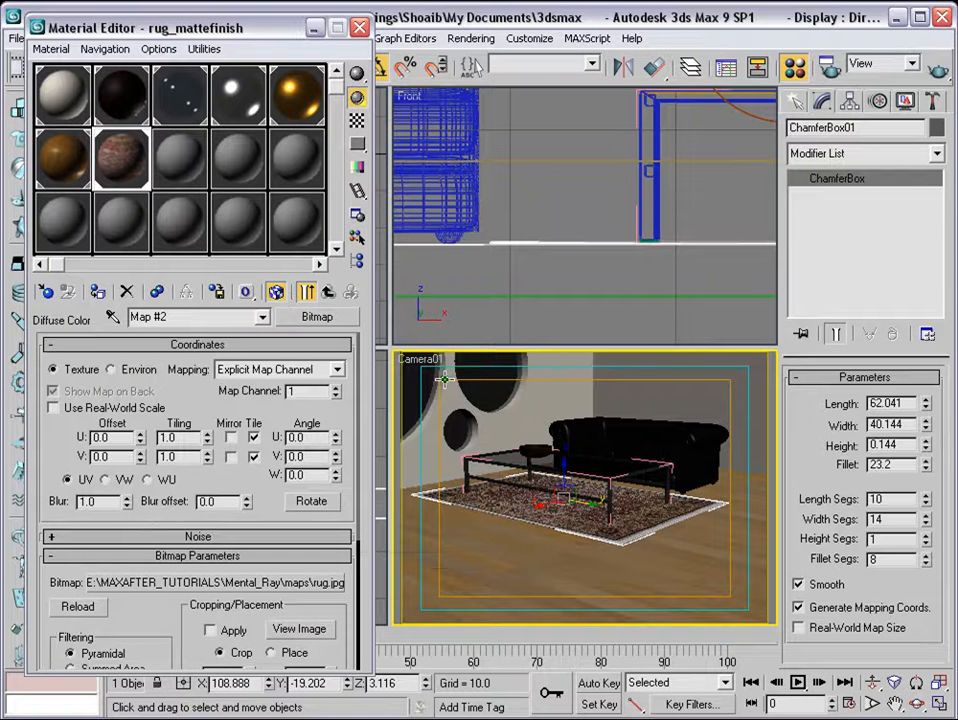
right_click(424, 359)
mouse_move(455, 368)
left_click(605, 389)
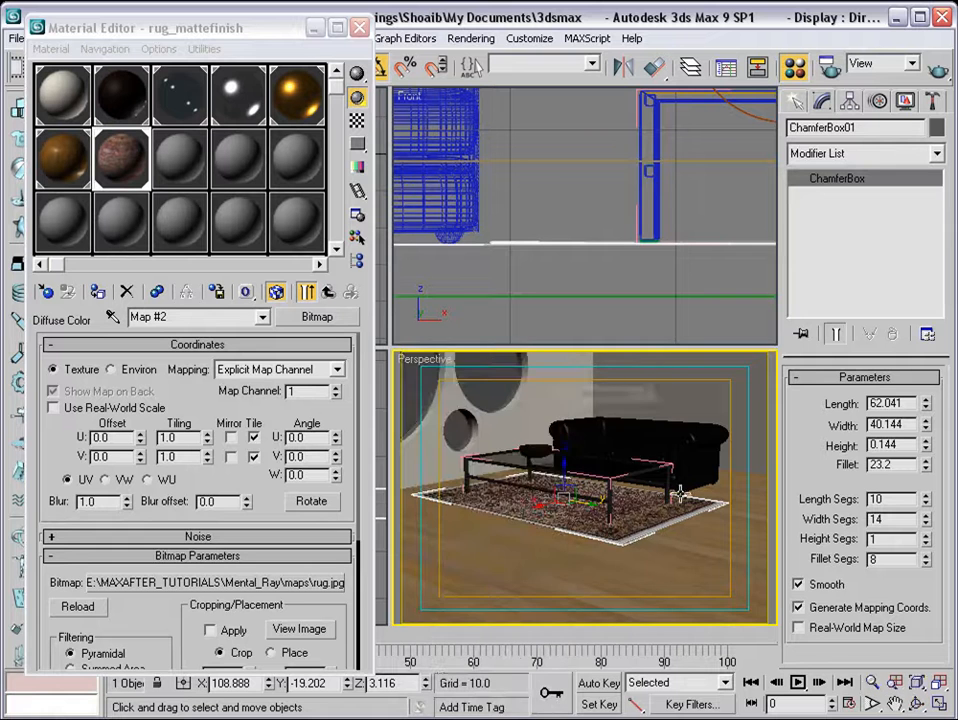
middle_click_drag(676, 507, 620, 497, "alt")
scroll(636, 501, "up", 2)
scroll(636, 501, "down", 3)
Step: Add a UVW Mapping modifier to the rug and fit its mapping to the proportions of rug.jpg with Bitmap Fit
left_click(933, 155)
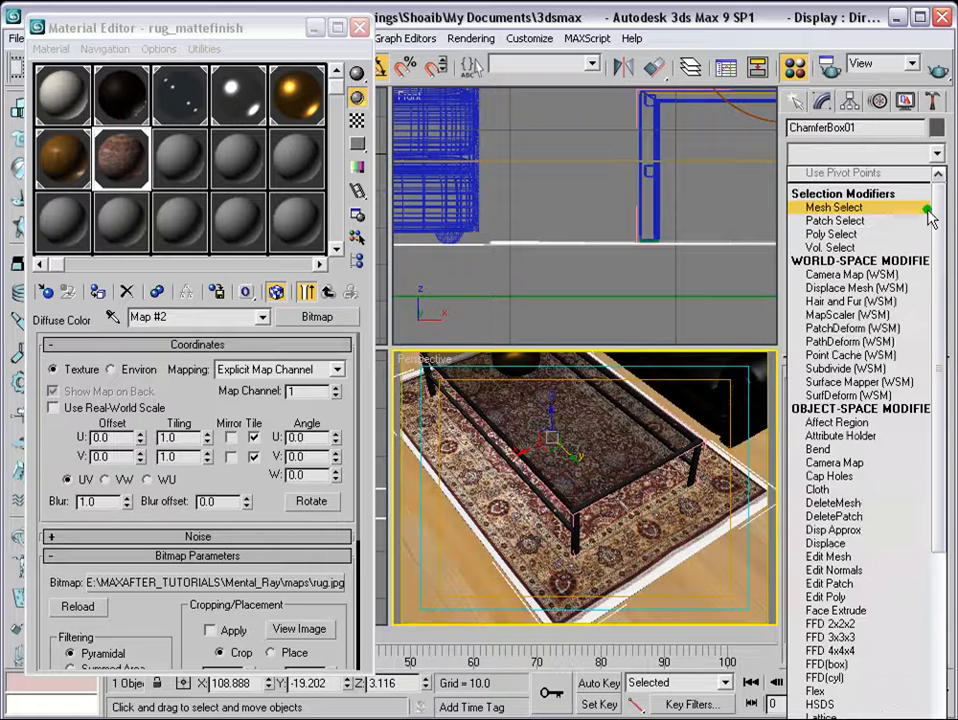
left_click_drag(930, 210, 928, 652)
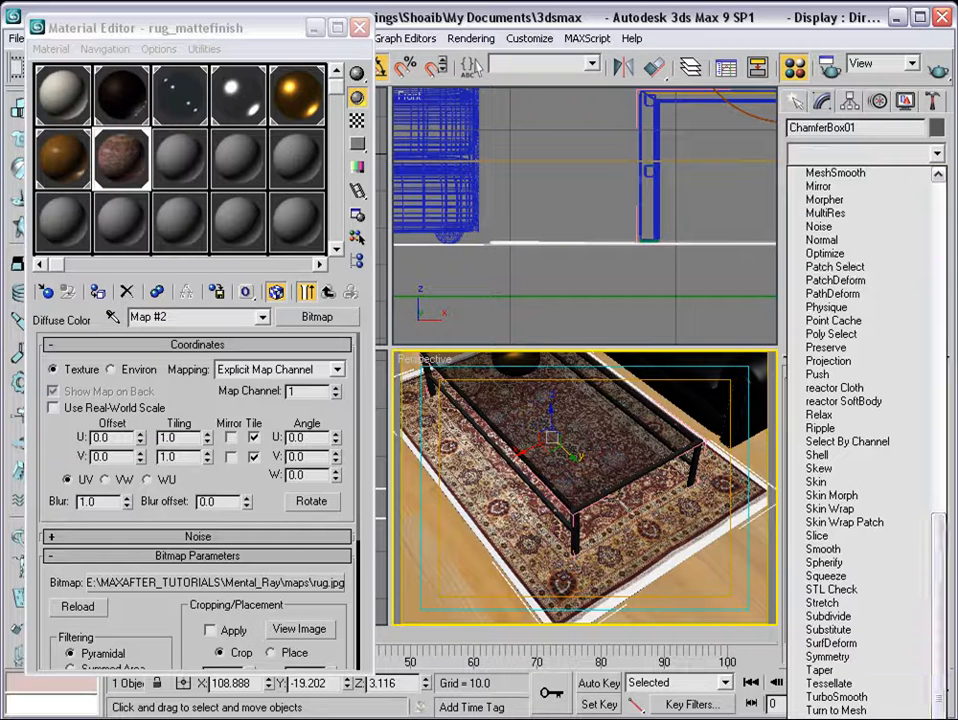
left_click(840, 716)
left_click_drag(853, 543, 875, 31)
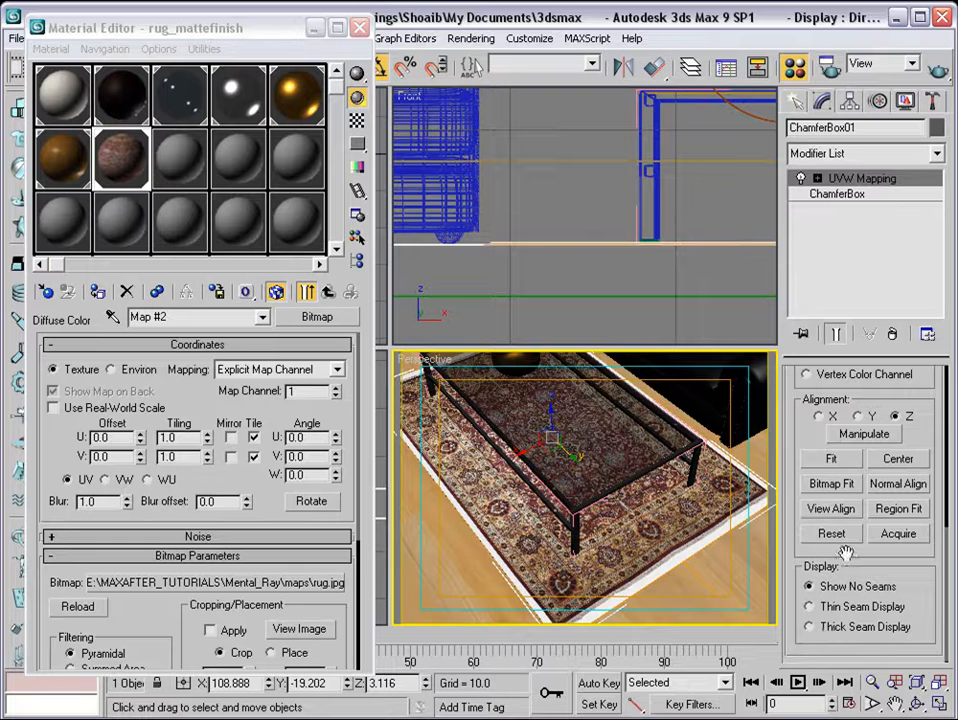
left_click(831, 483)
left_click(157, 218)
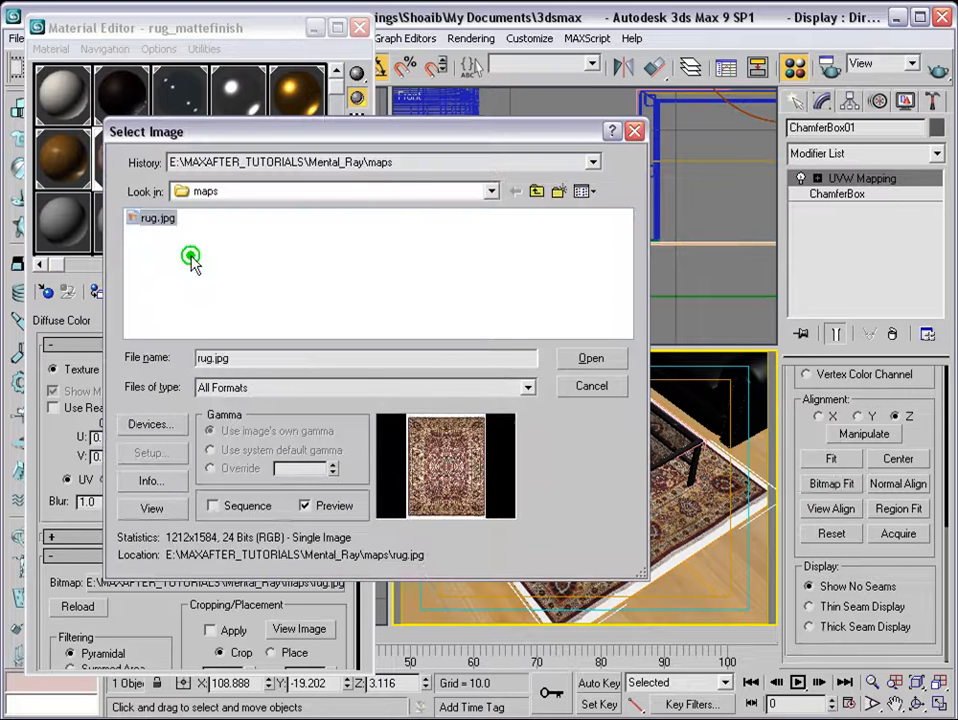
left_click(578, 355)
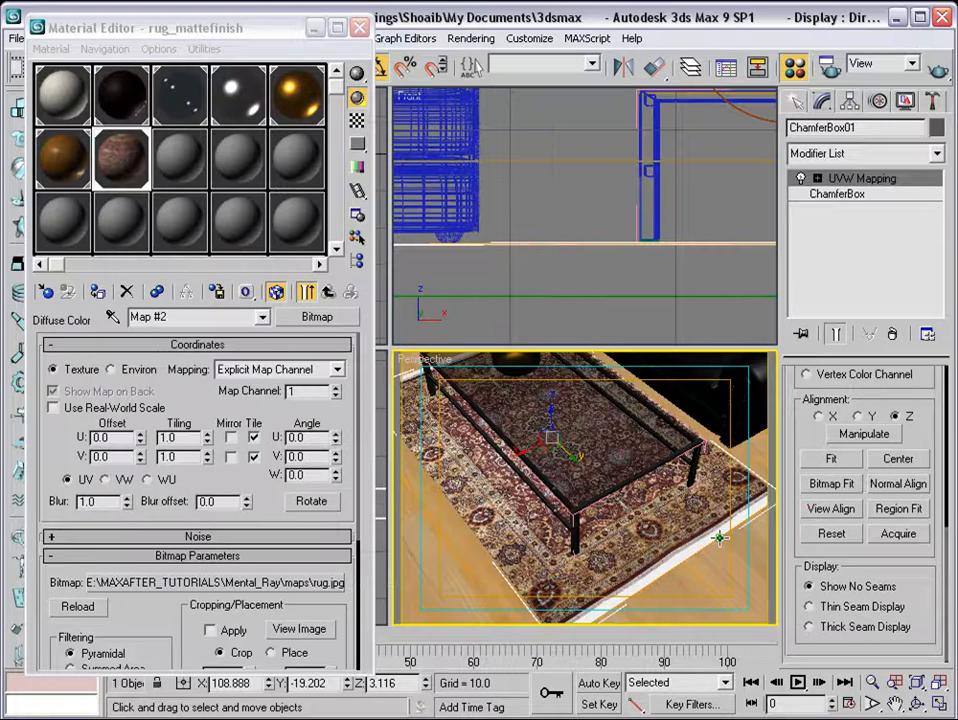
middle_click_drag(745, 522, 622, 495, "alt")
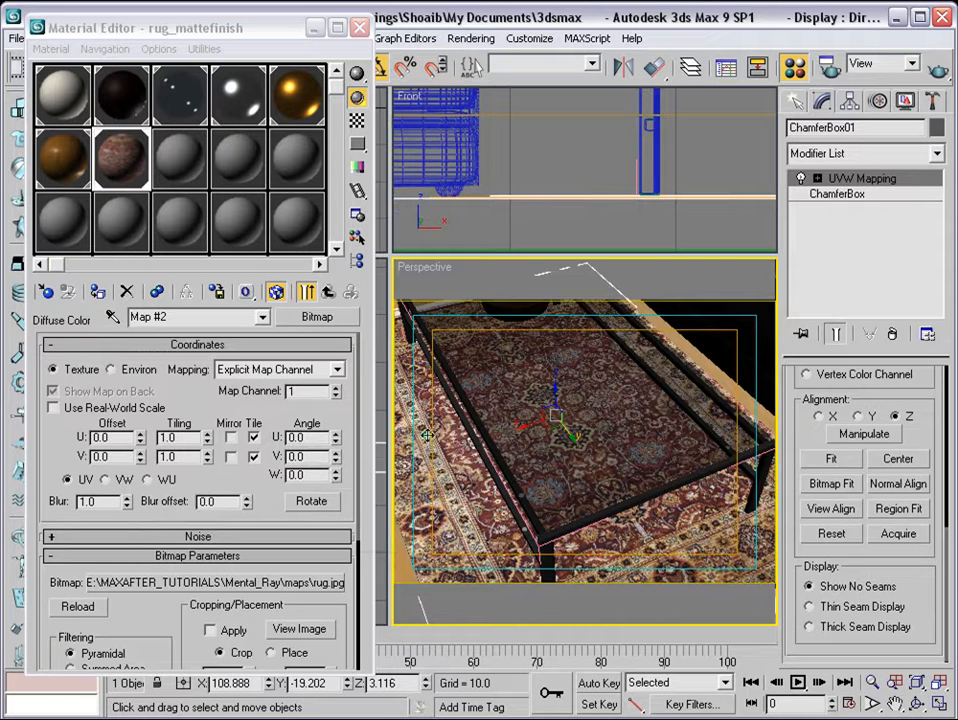
Step: Isolate the rug in the viewports and inspect how the texture covers its edges
right_click(426, 435)
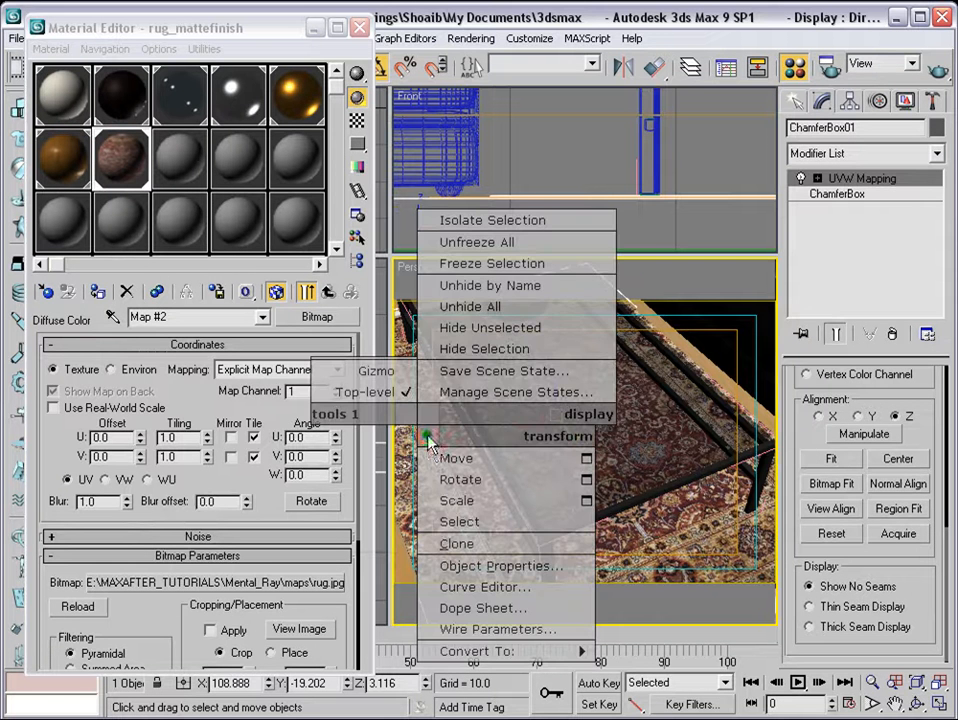
left_click(535, 229)
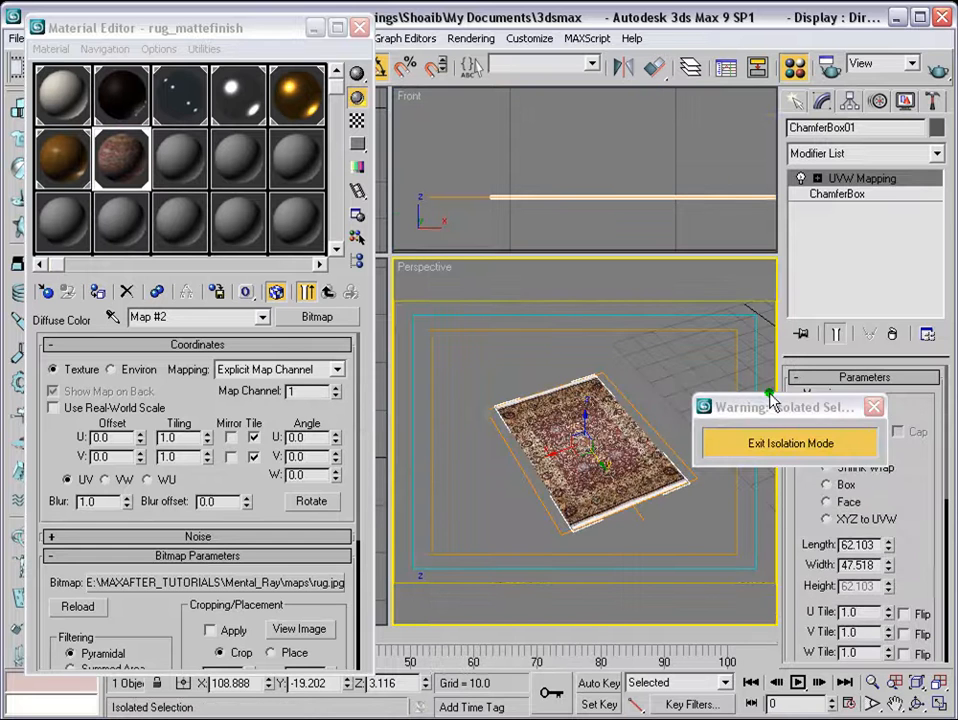
left_click_drag(775, 405, 867, 170)
scroll(556, 518, "up", 5)
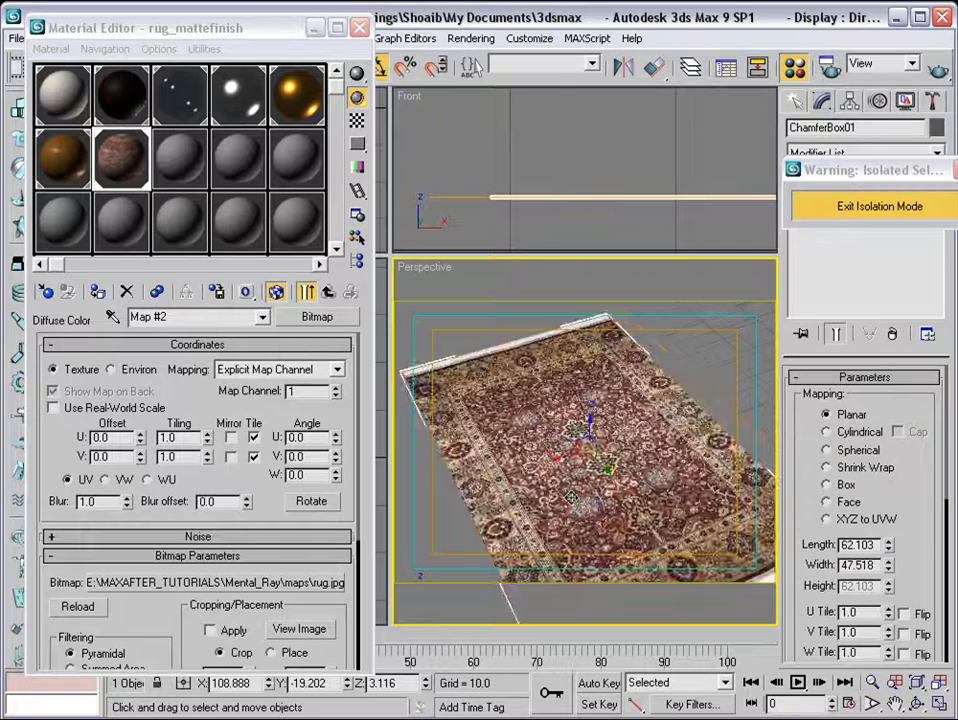
scroll(556, 518, "down", 3)
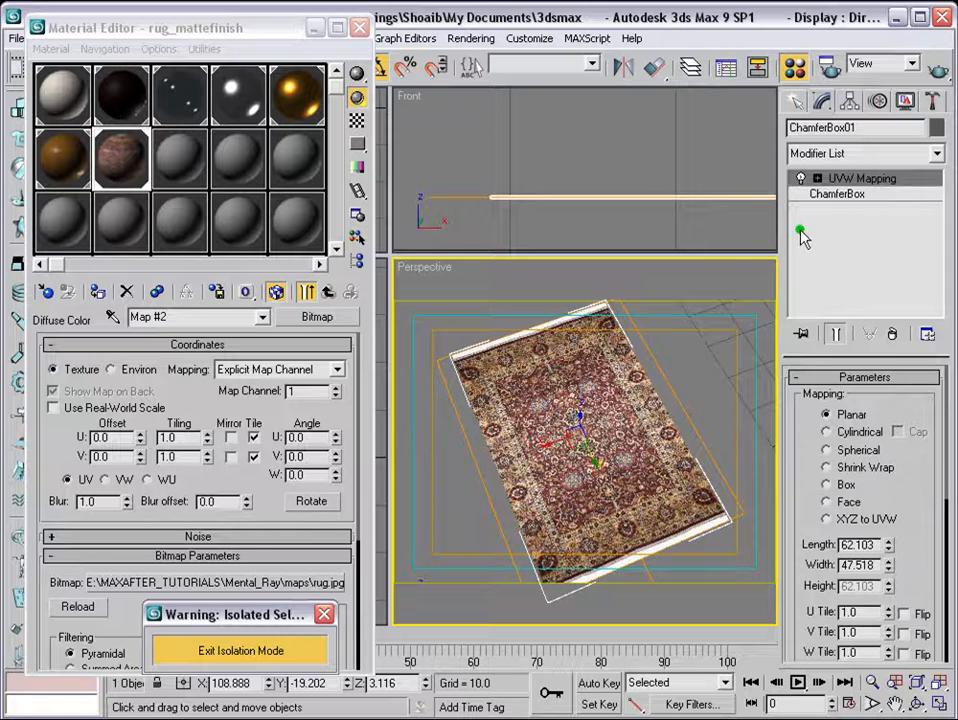
Step: Resize the rug's ChamferBox to a length of 58.318 and a width of 45.363 to match the texture
left_click(832, 194)
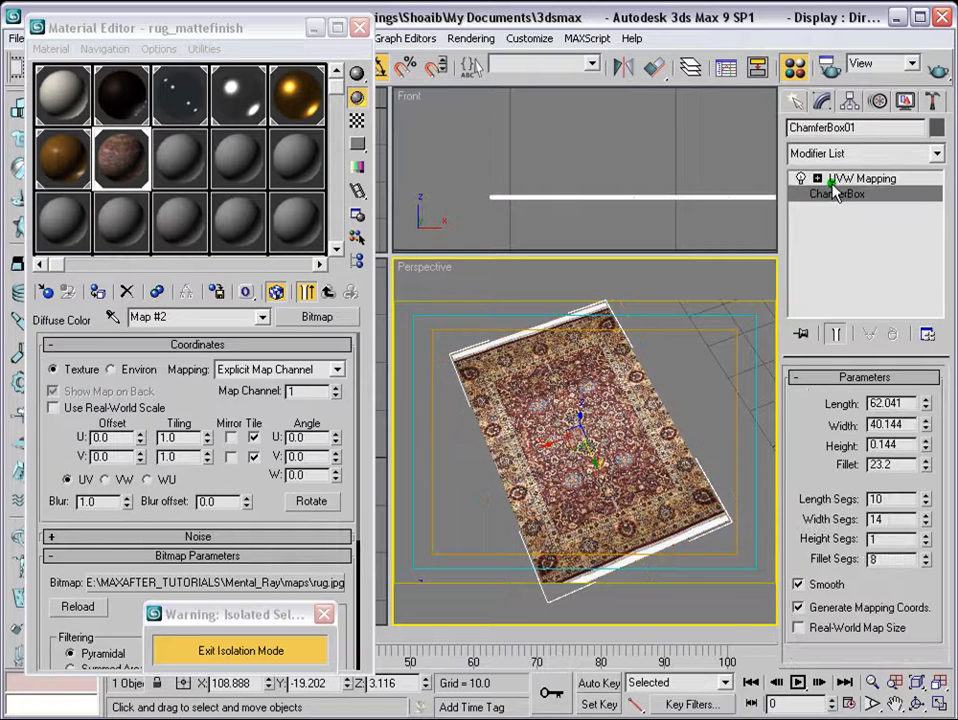
left_click_drag(923, 403, 924, 413)
scroll(616, 529, "up", 3)
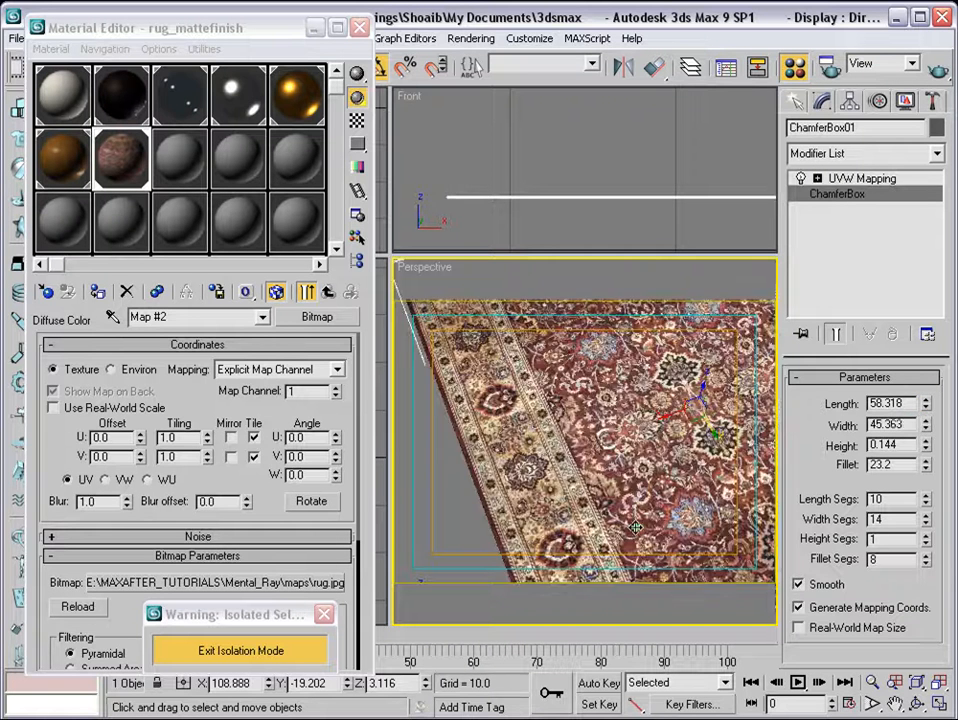
middle_click_drag(616, 529, 582, 487, "alt")
scroll(571, 498, "down", 3)
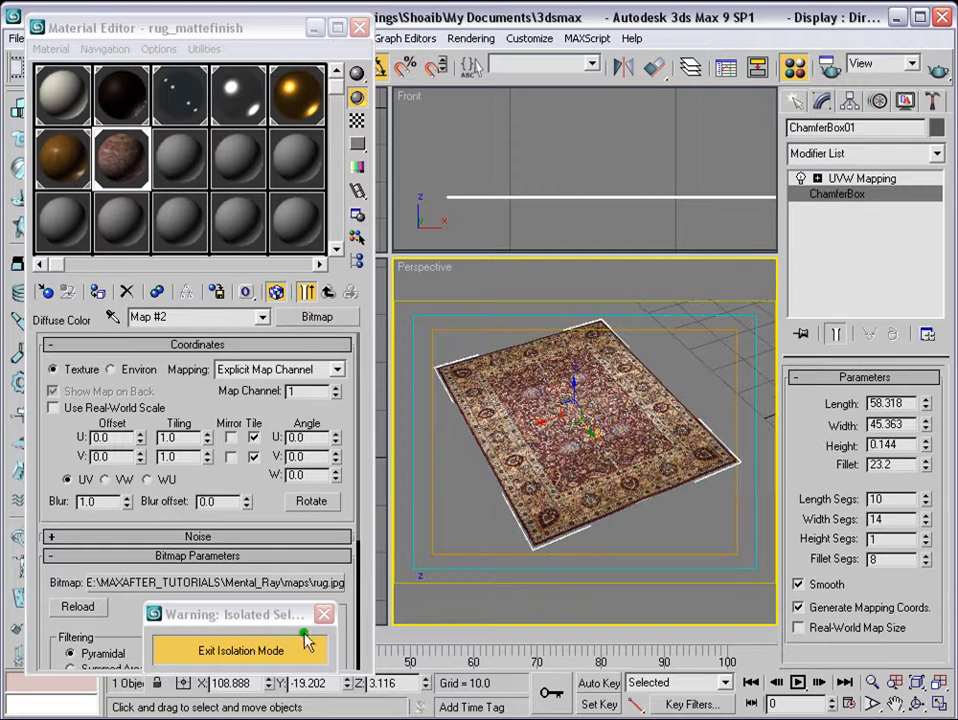
Step: Copy the diffuse color map of rug_mattefinish into its Bump map slot as a copy
left_click_drag(283, 616, 645, 616)
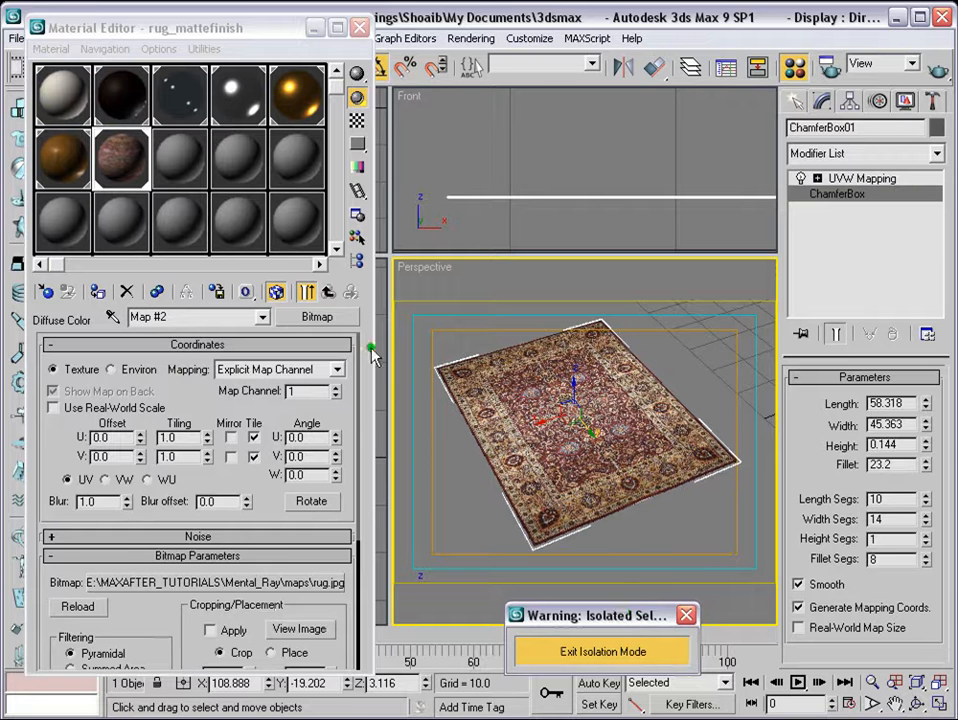
left_click(326, 293)
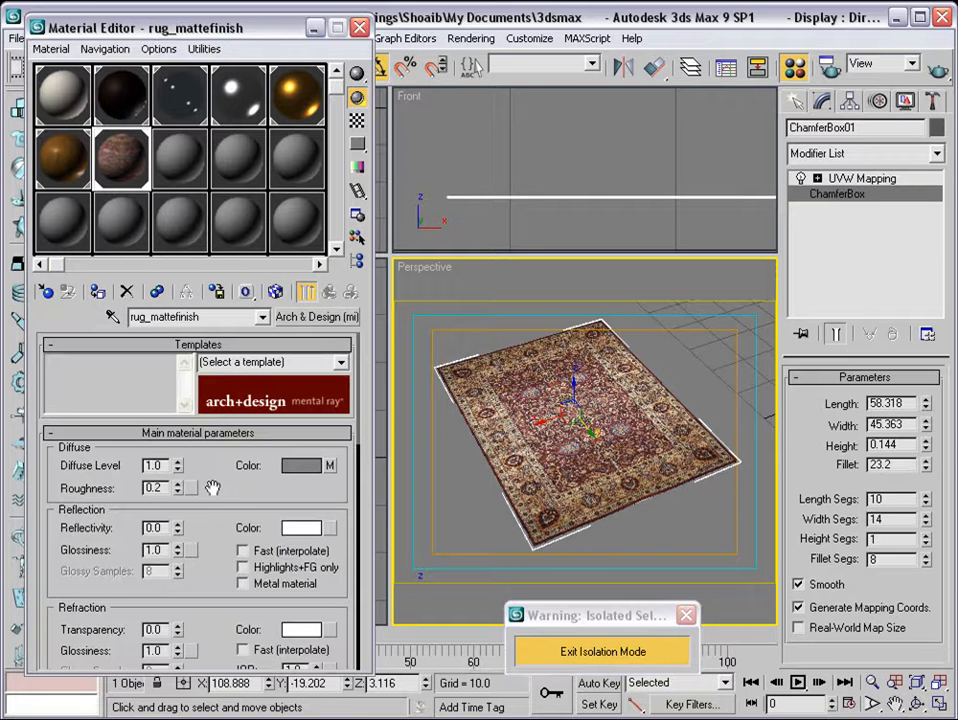
left_click_drag(217, 509, 225, 475)
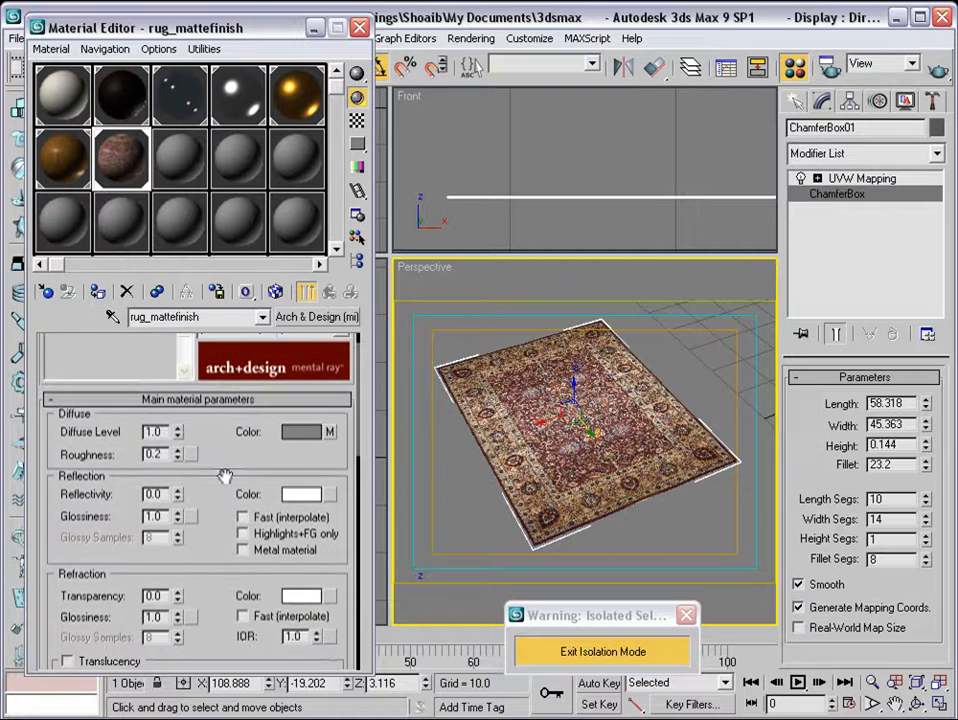
right_click(330, 432)
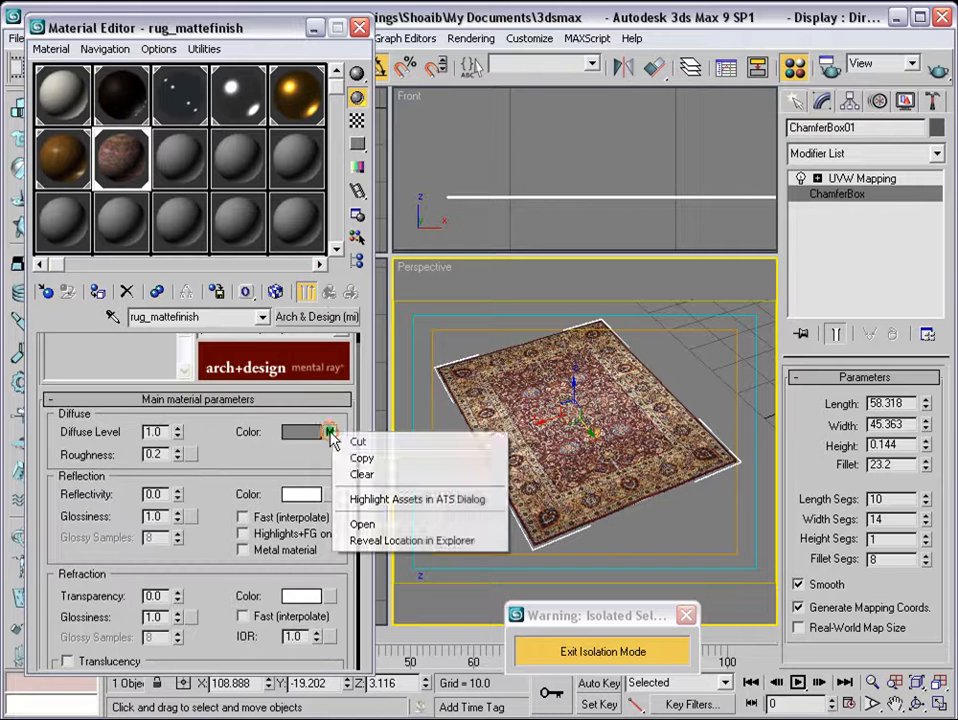
left_click(360, 457)
scroll(239, 381, "down", 10)
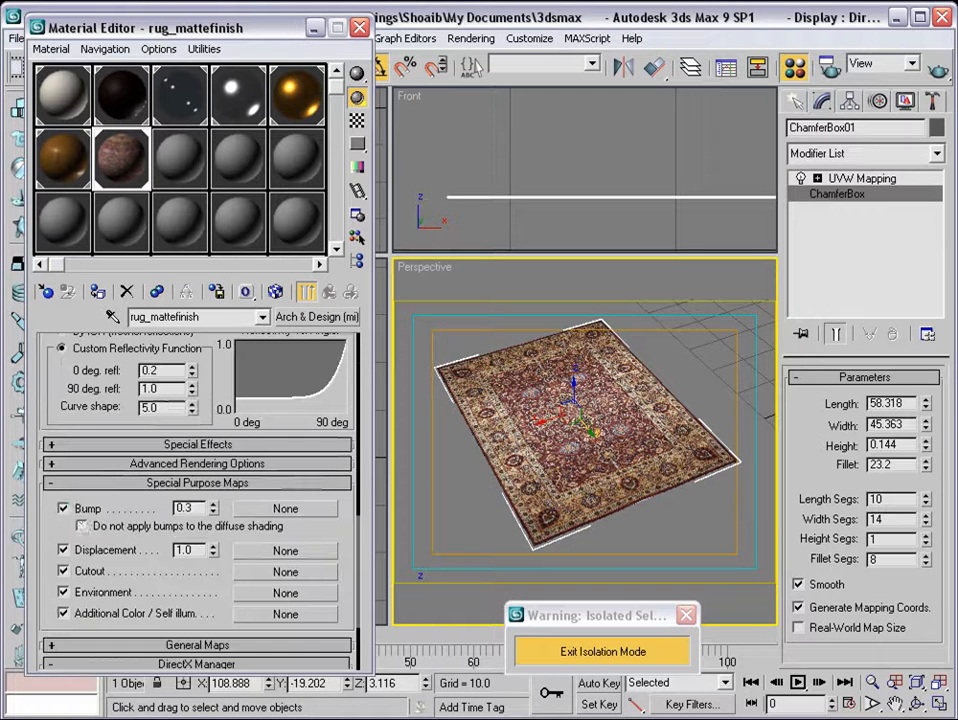
right_click(264, 510)
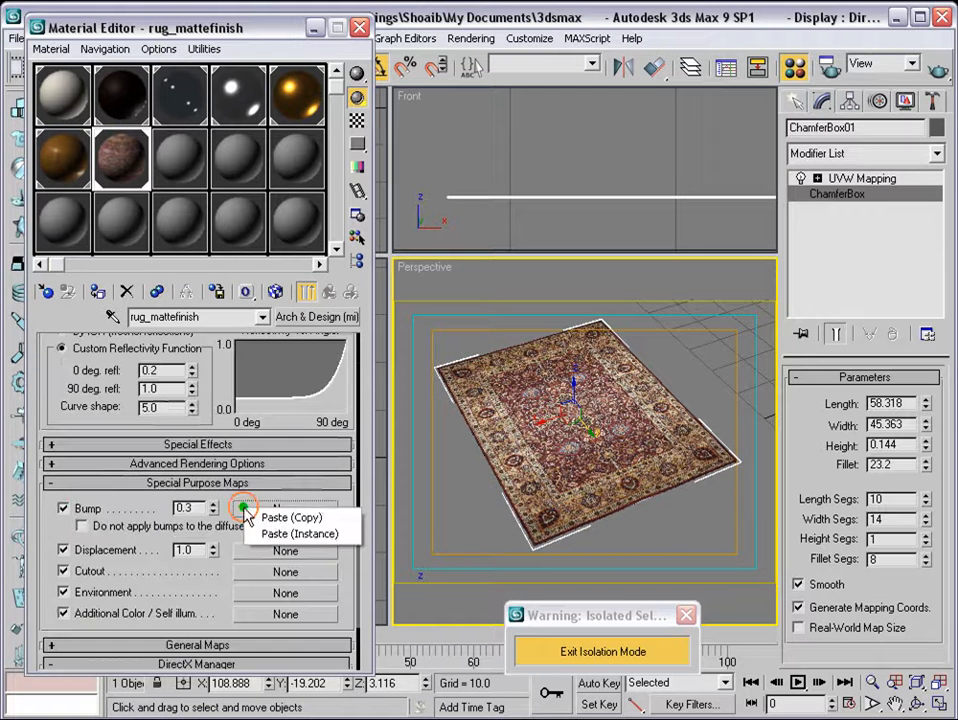
left_click(280, 517)
scroll(310, 640, "up", 10)
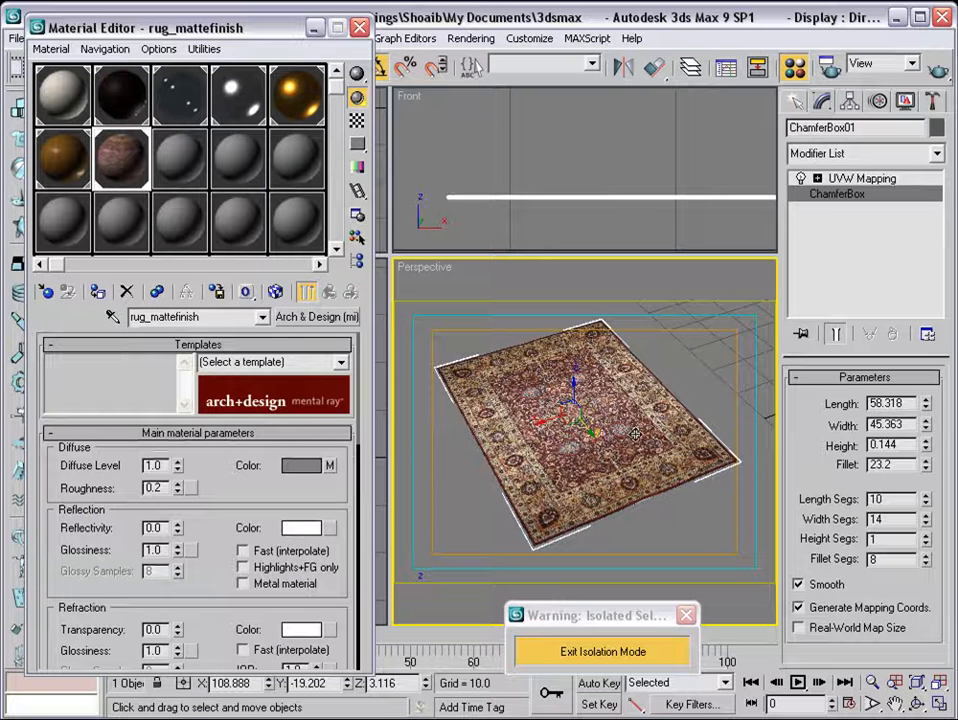
Step: Exit isolation mode, returning the Perspective viewport to Camera01, and render the camera view
left_click_drag(582, 616, 532, 533)
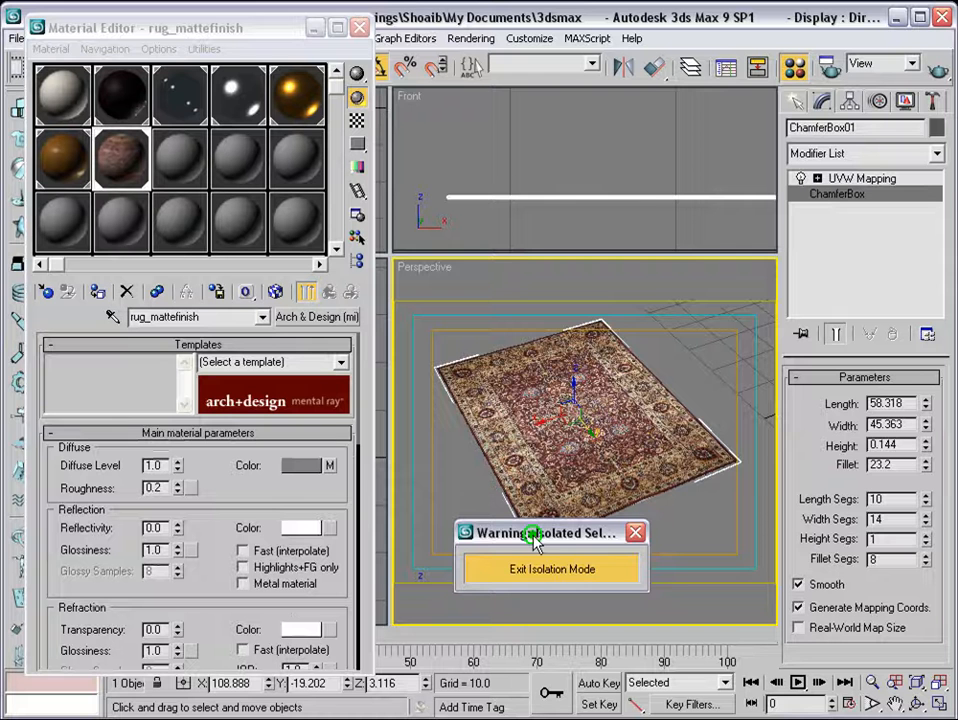
left_click(632, 533)
right_click(432, 268)
mouse_move(520, 276)
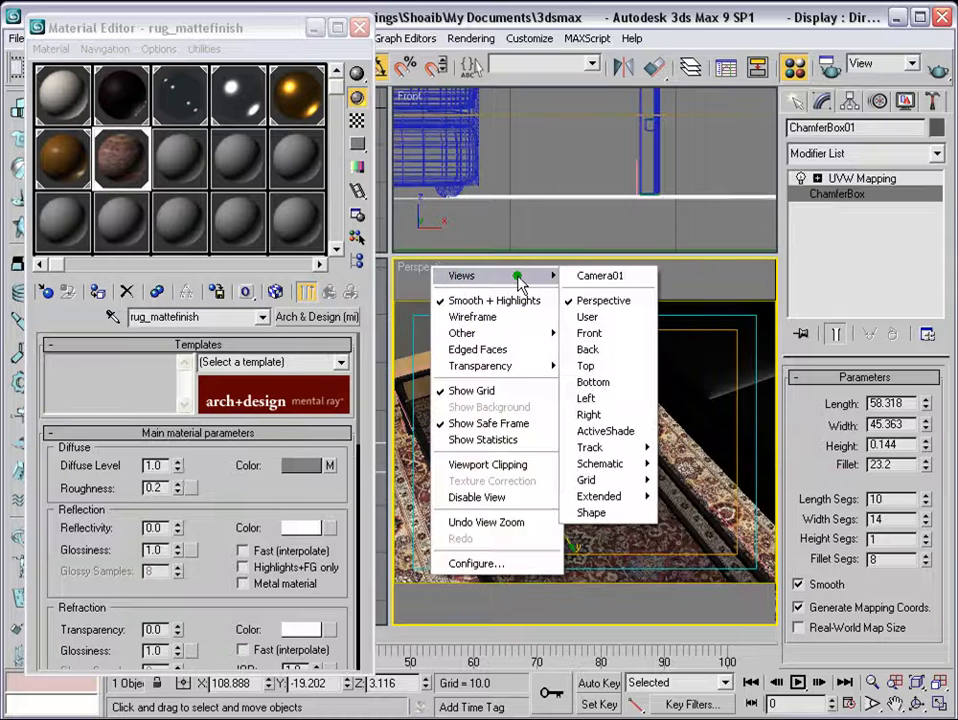
left_click(598, 276)
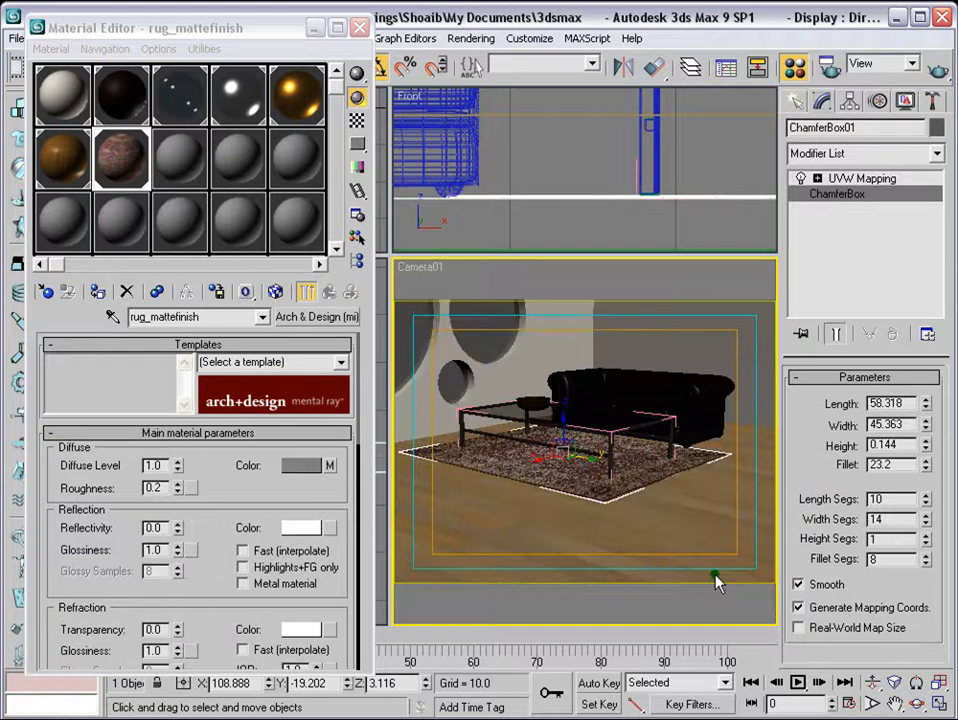
left_click(938, 68)
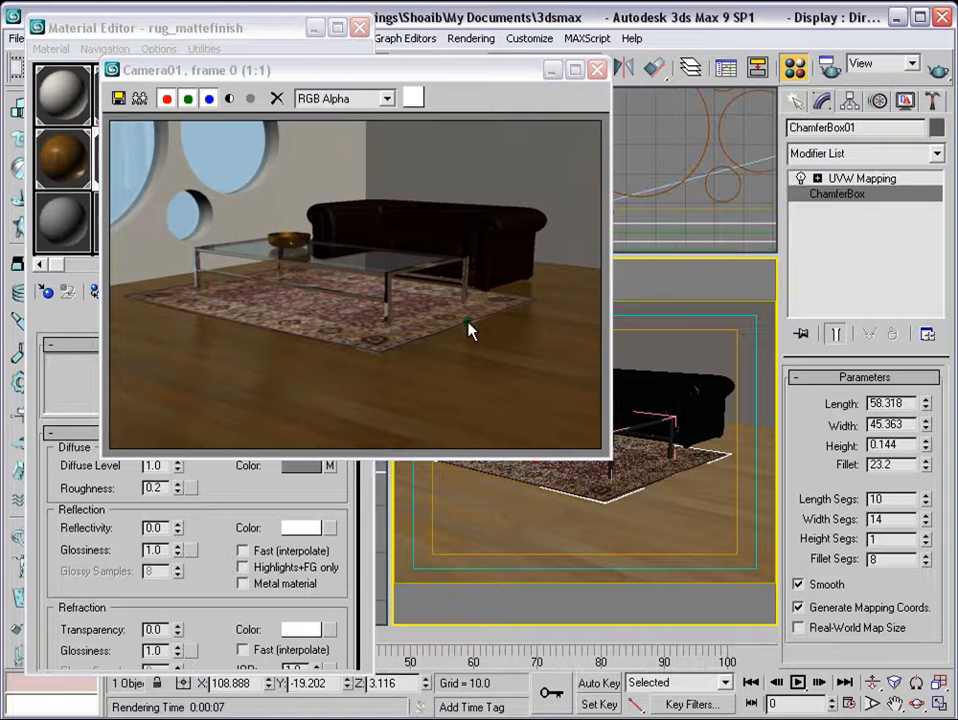
left_click(597, 69)
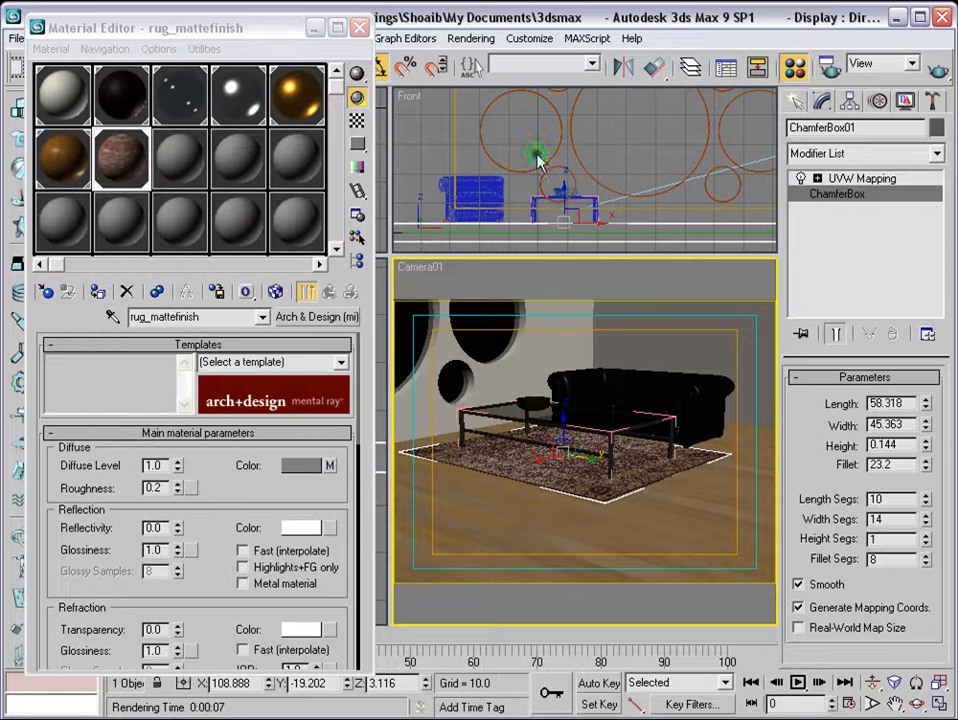
Step: Set the floor material's varnished wood diffuse bitmap tiling to U -7.1 and V 2.5
left_click(56, 168)
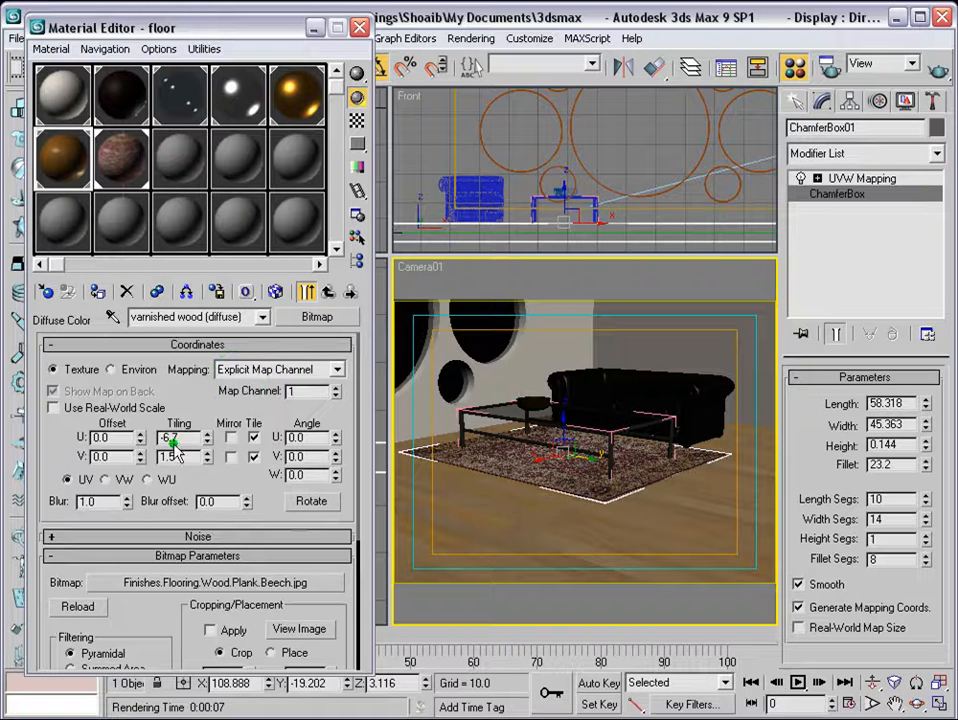
left_click_drag(203, 437, 205, 450)
left_click(208, 441)
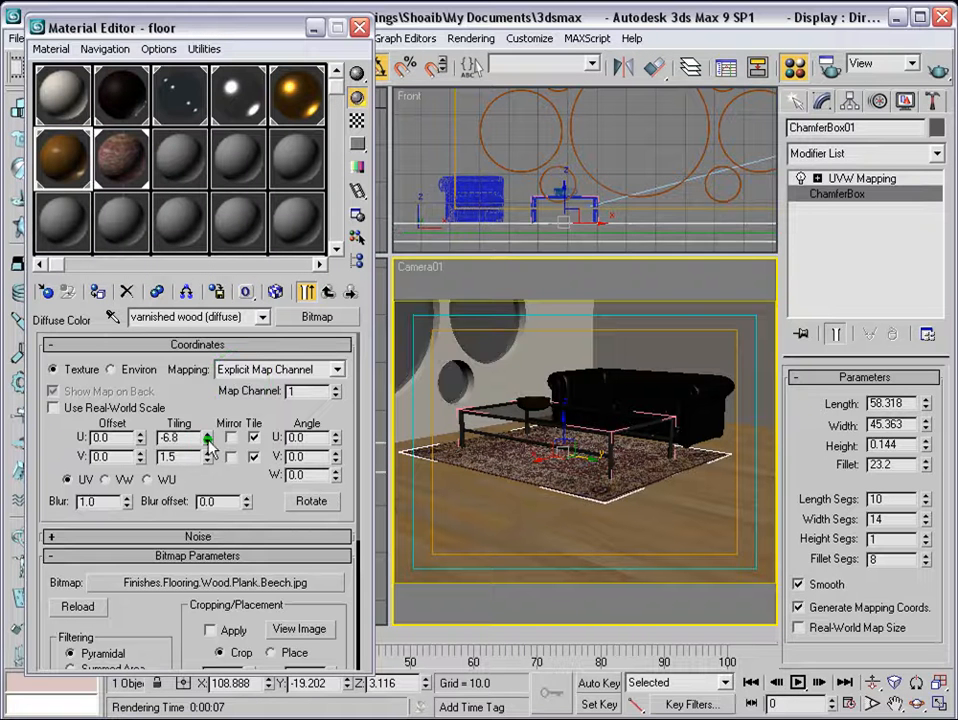
left_click(208, 442)
left_click_drag(208, 457, 212, 448)
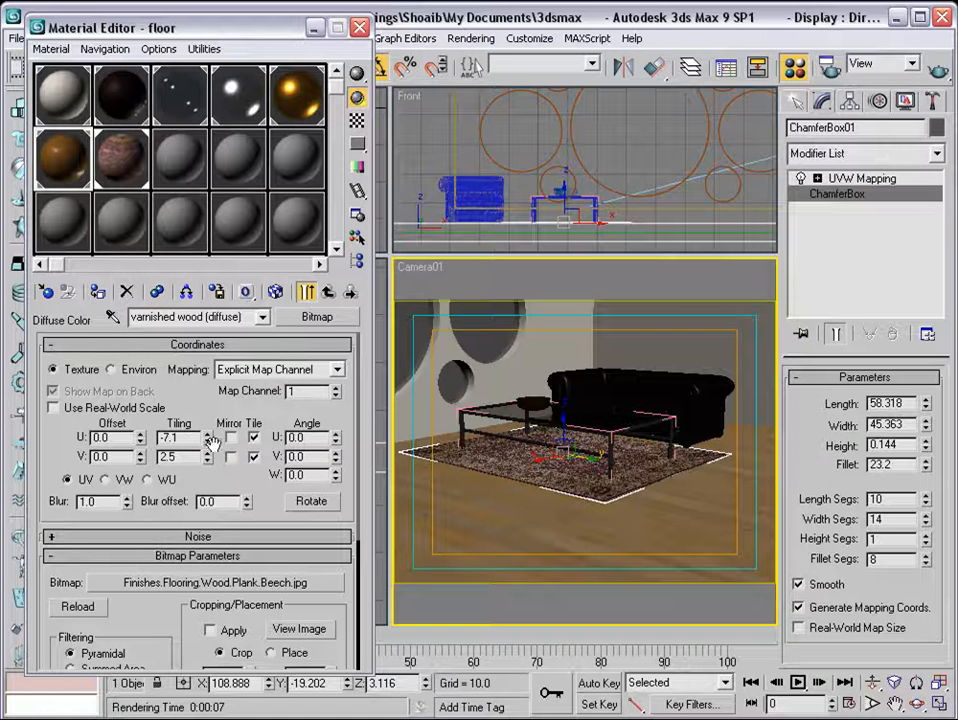
Step: Return to the floor material's main parameters and render the Camera01 view to check the wood tiling
left_click(328, 291)
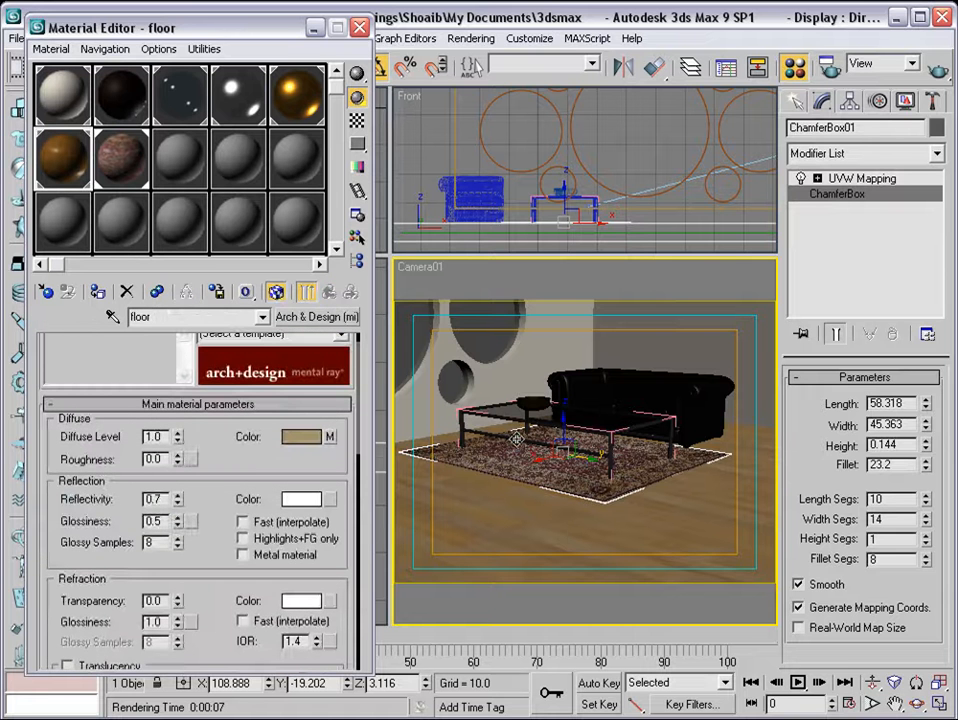
left_click(938, 71)
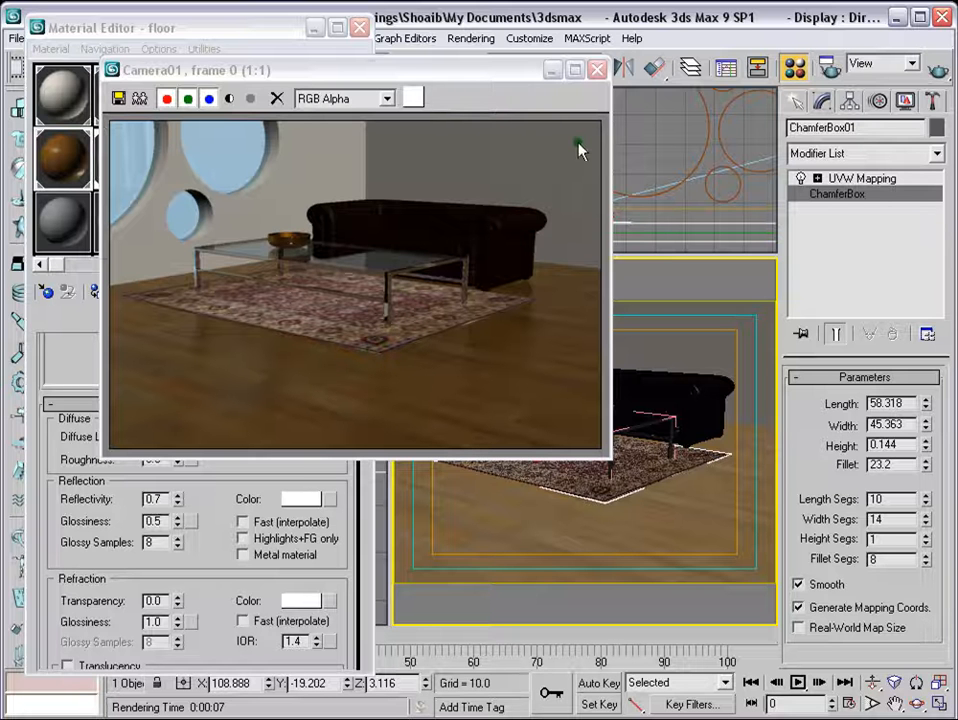
left_click(556, 70)
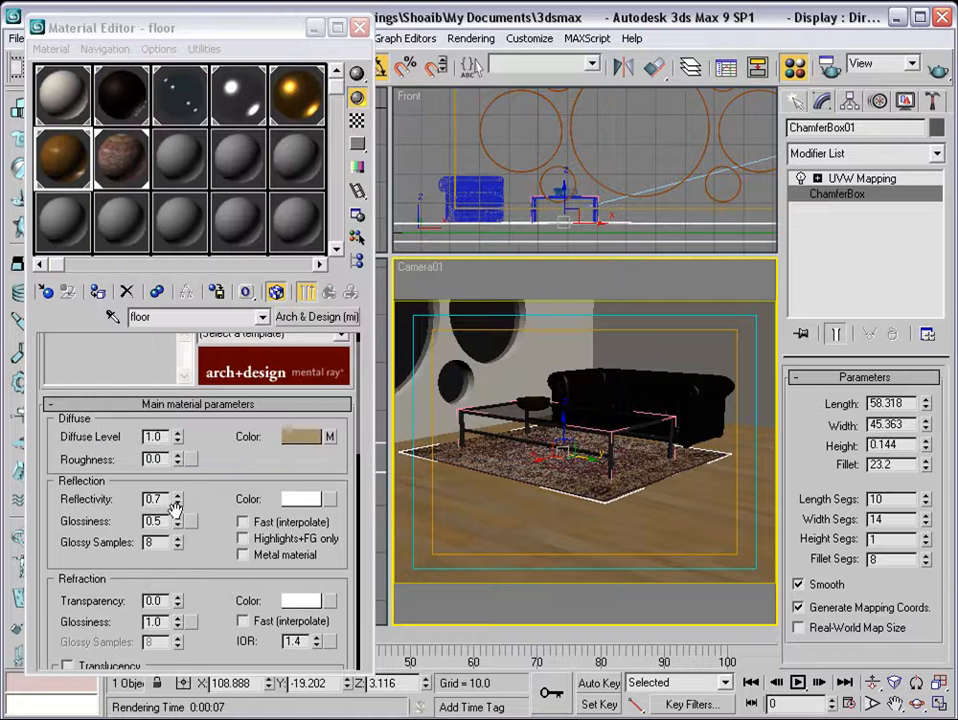
Step: Set the floor material's reflectivity to 0
left_click(50, 364)
left_click_drag(203, 496, 222, 449)
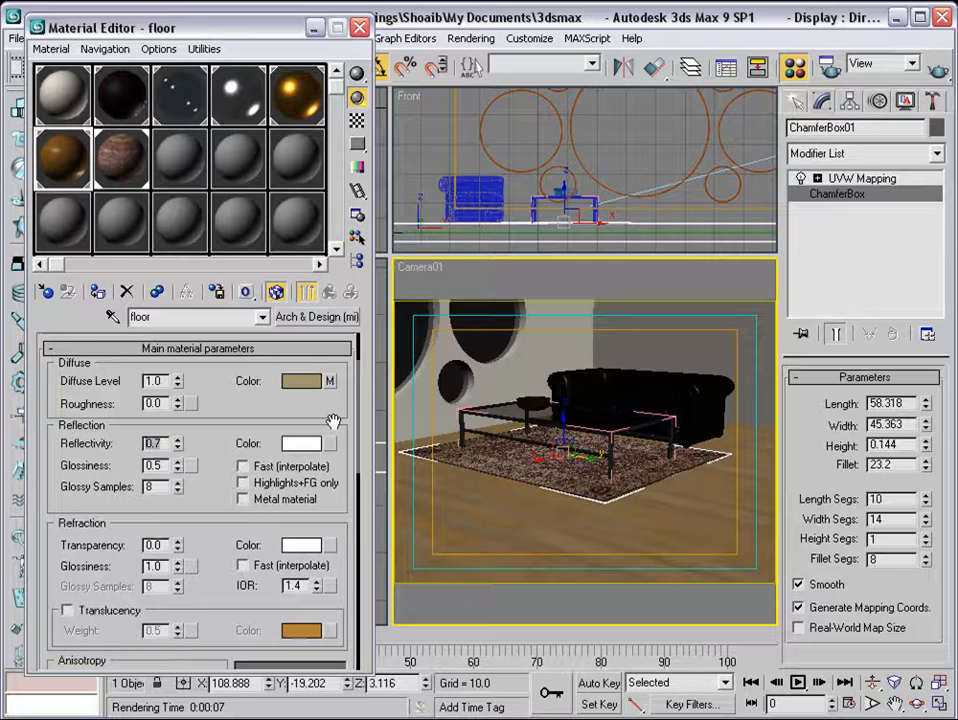
type("0")
key("Return")
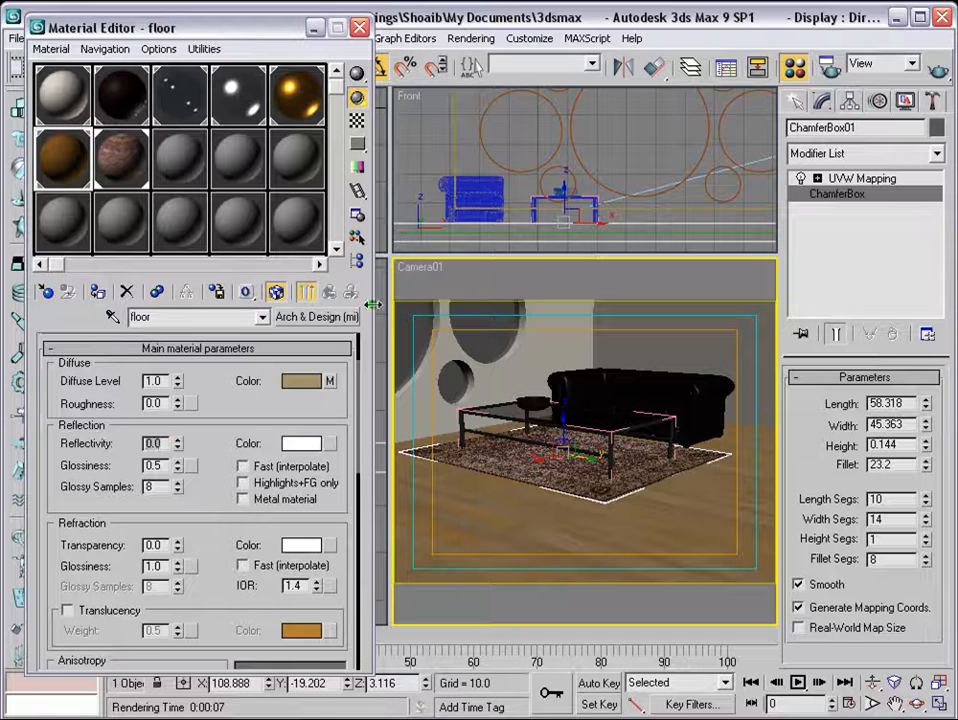
Step: Set the floor material's reflectivity to 0.5 and render the Camera01 view to check it
type(".5")
key("Return")
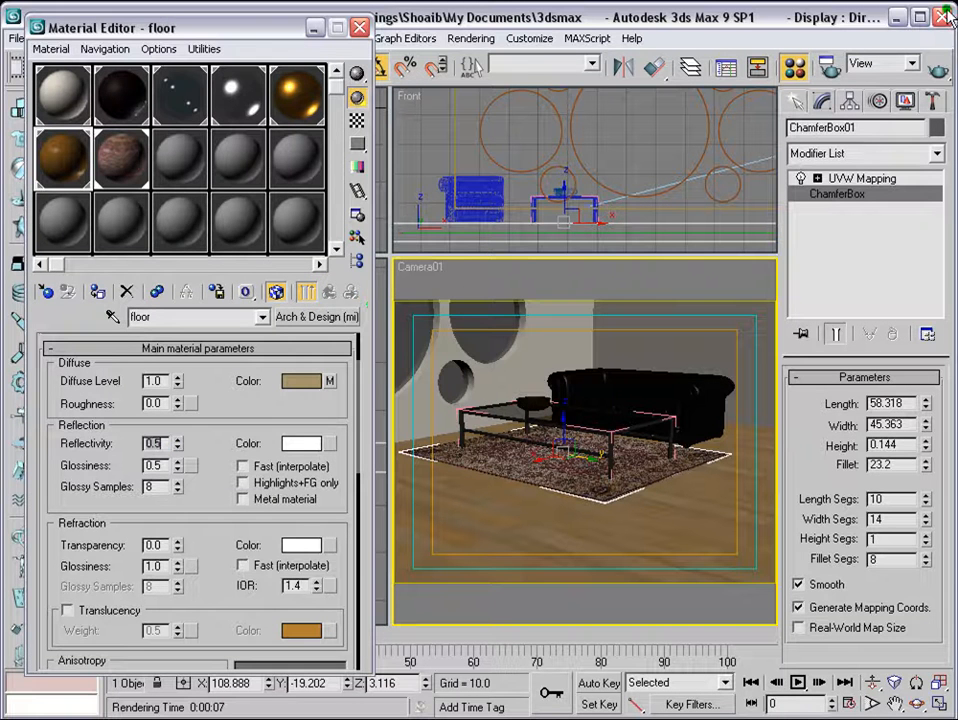
left_click(939, 68)
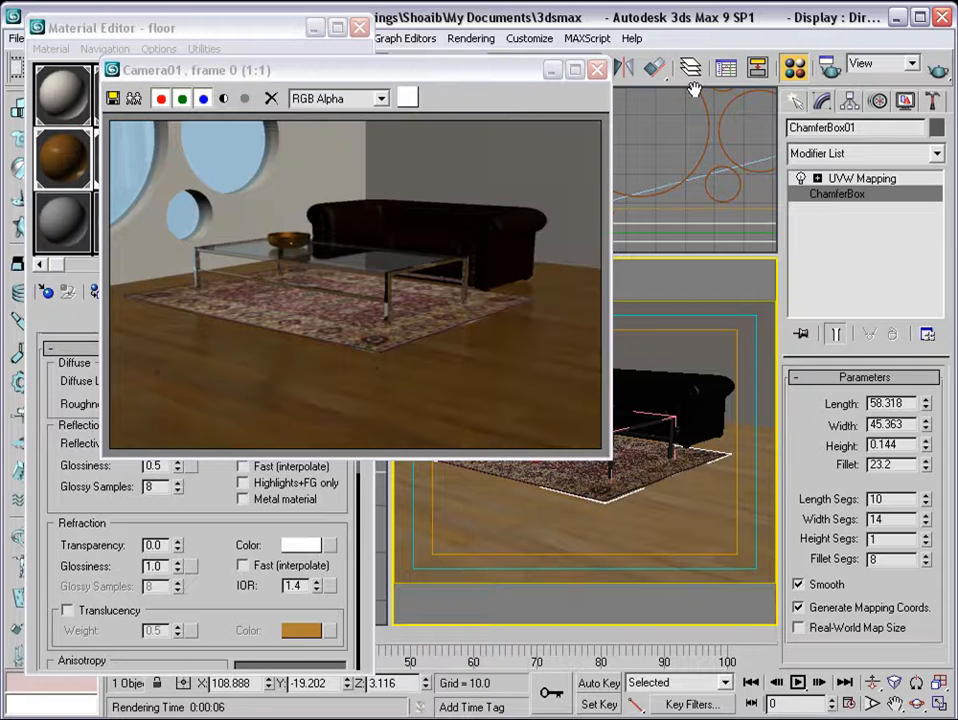
left_click(597, 69)
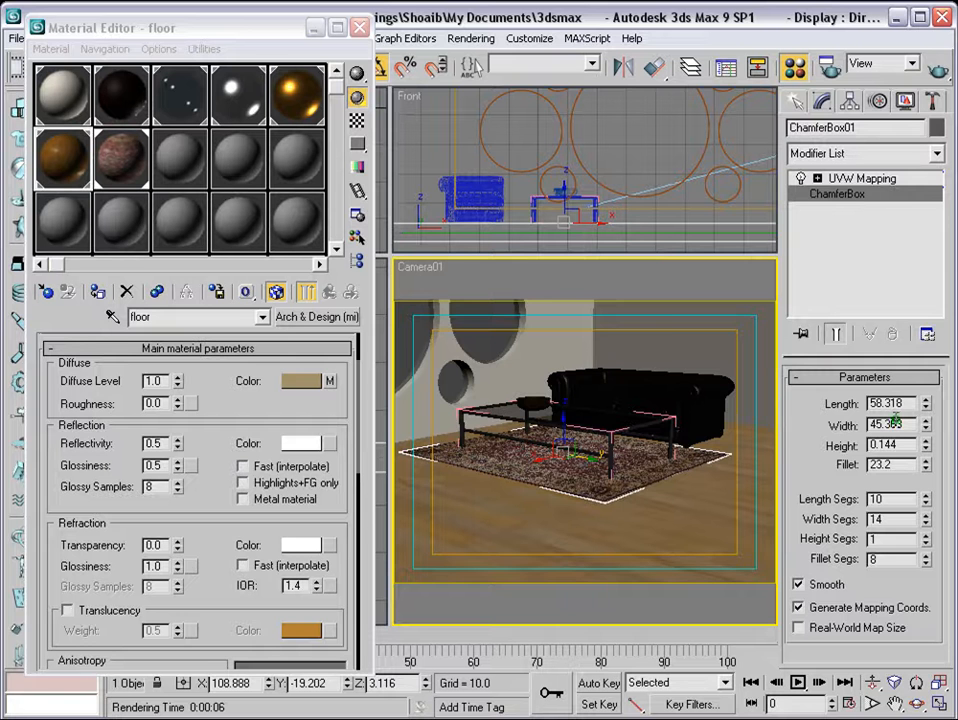
Step: In a temporary Perspective view, shrink the rug's chamfer box to length 57.735 and width 44.909, and return the viewport to Camera01
right_click(428, 268)
mouse_move(460, 280)
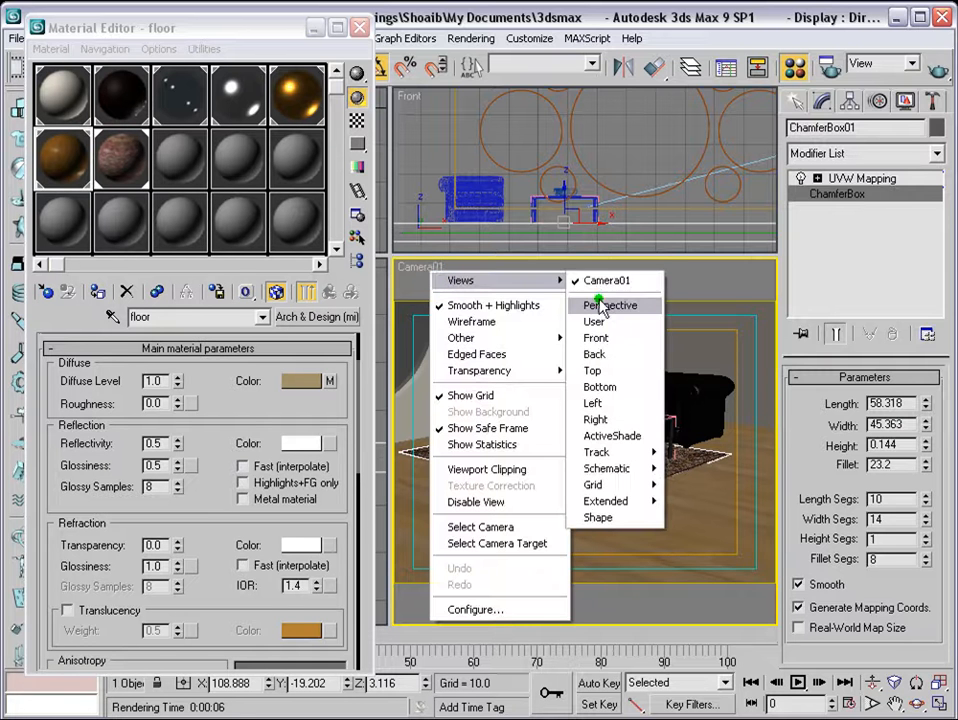
left_click(612, 306)
left_click(656, 472)
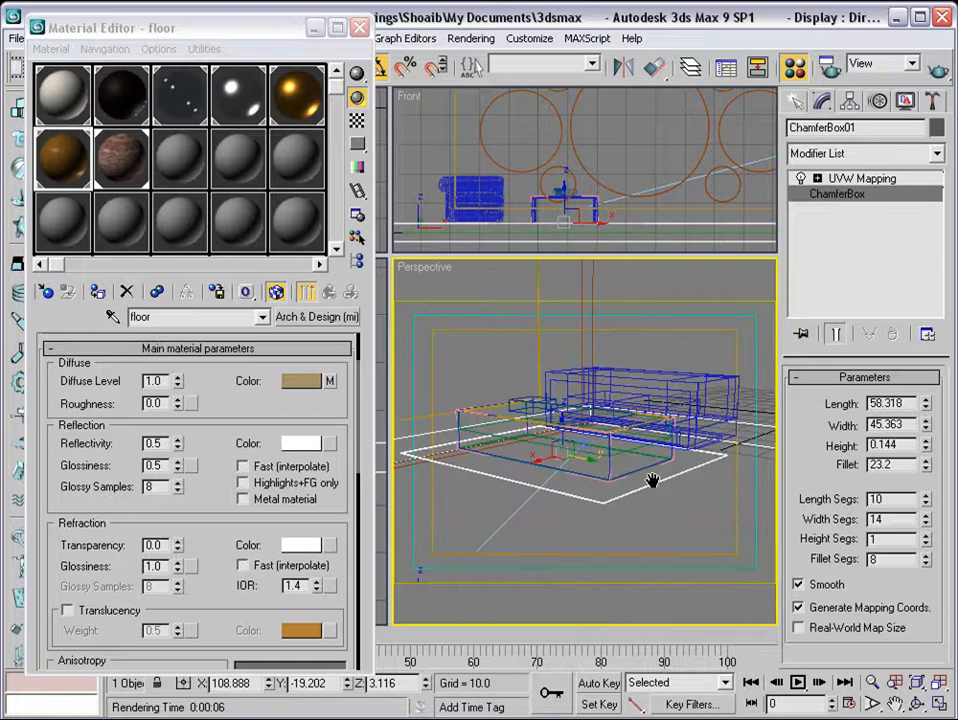
scroll(652, 481, "up", 3)
mouse_move(652, 481)
middle_mouse_down()
mouse_move(638, 447)
mouse_move(641, 391)
middle_mouse_up()
scroll(638, 449, "up", 5)
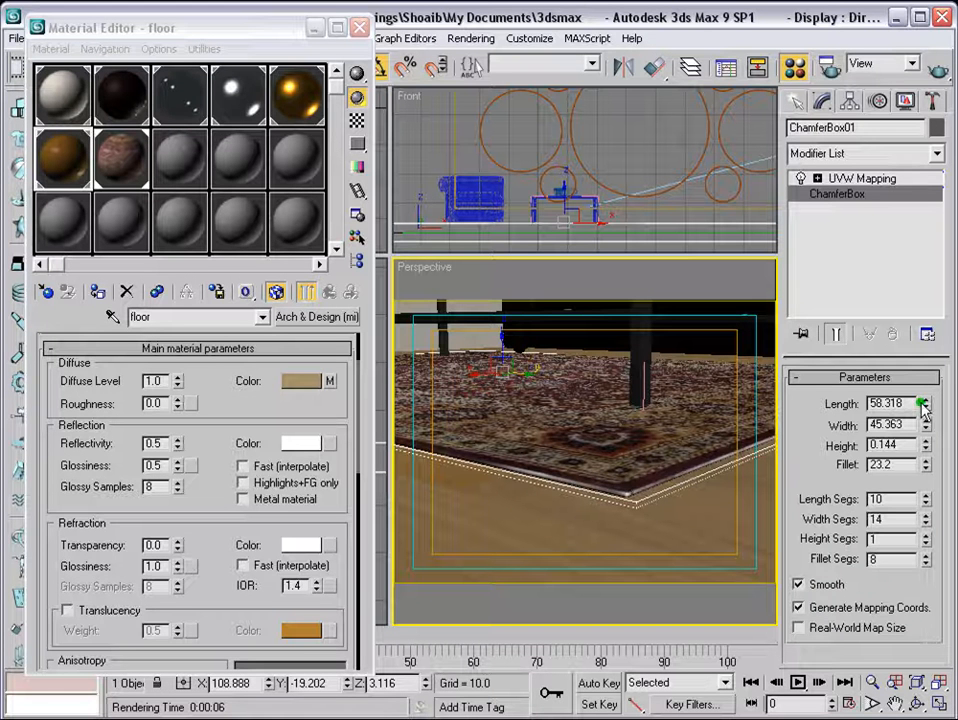
left_click_drag(926, 405, 926, 428)
scroll(512, 336, "down", 5)
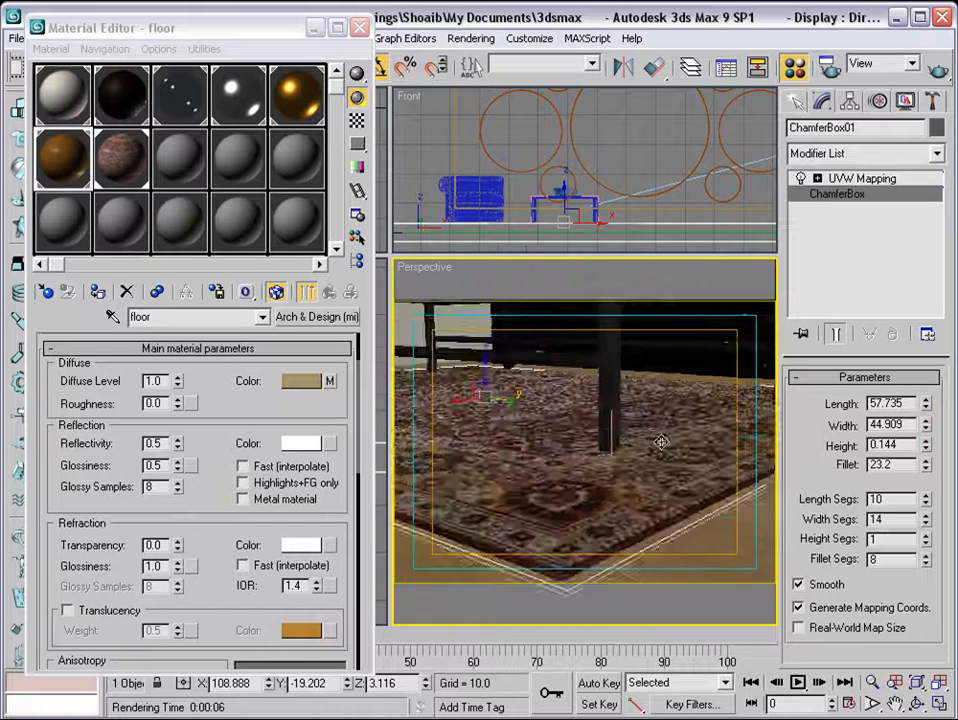
right_click(436, 270)
left_click(459, 282)
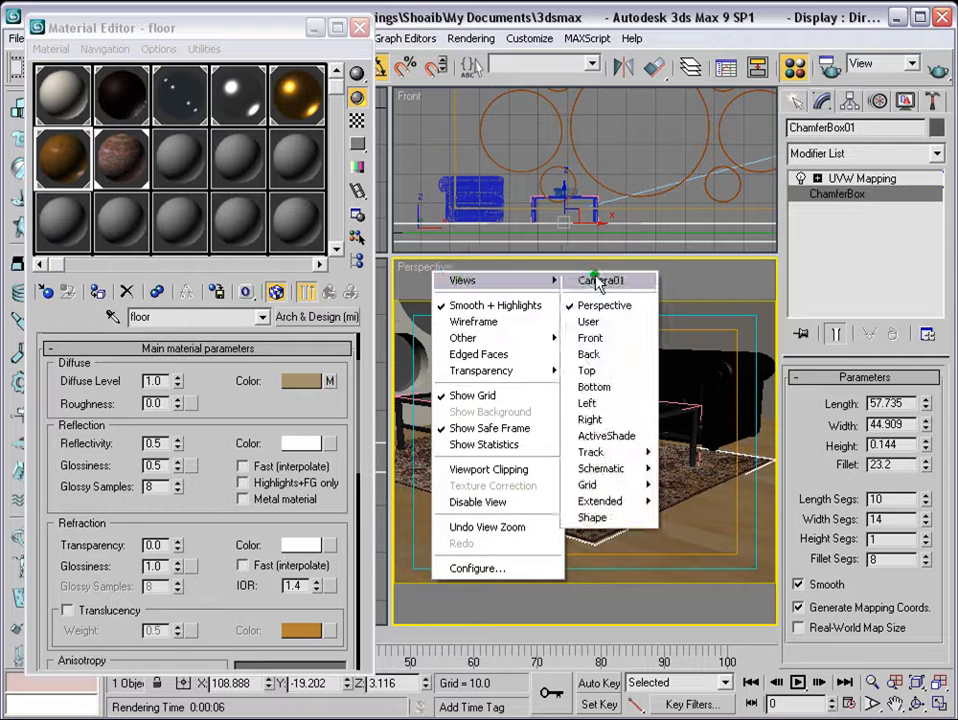
left_click(601, 283)
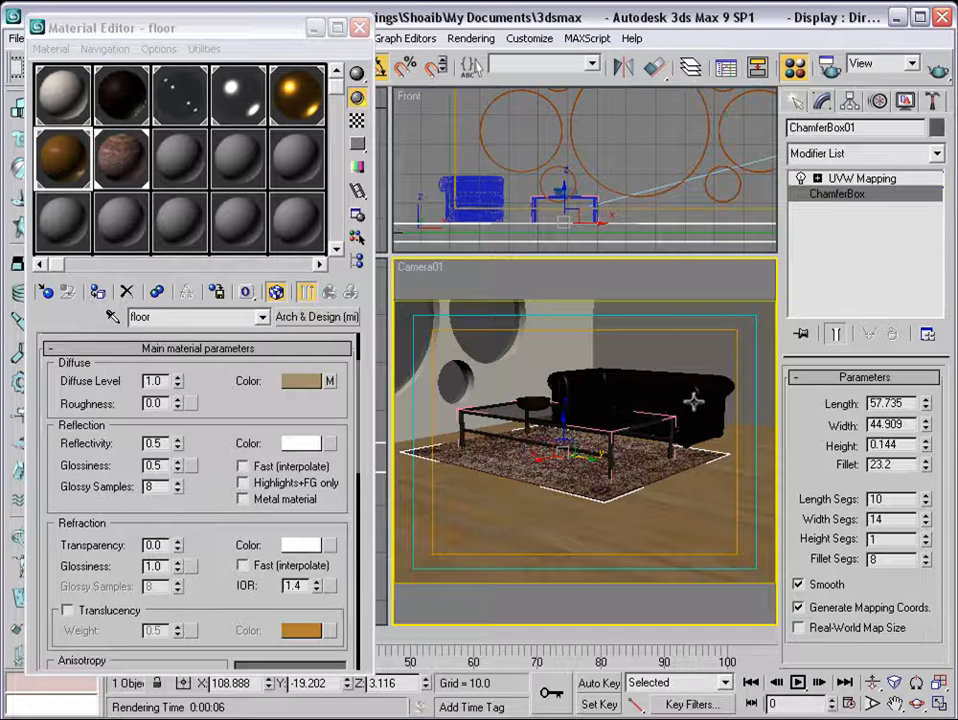
Step: Turn off Highlights+FG only for the sofa_leather material's reflection and render the Camera01 view
left_click(125, 95)
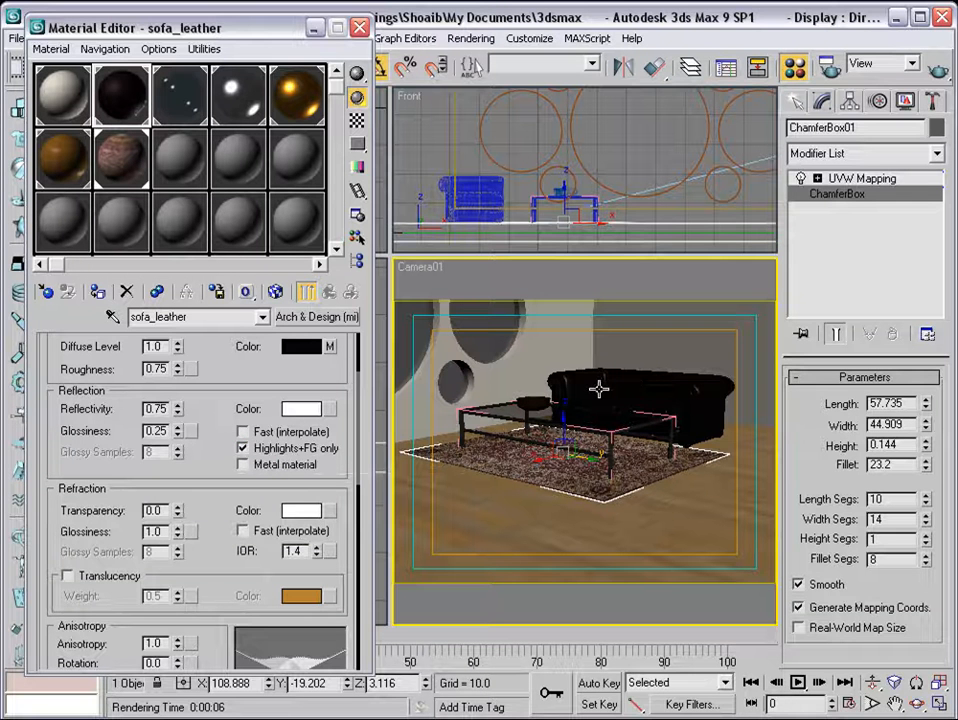
left_click(242, 449)
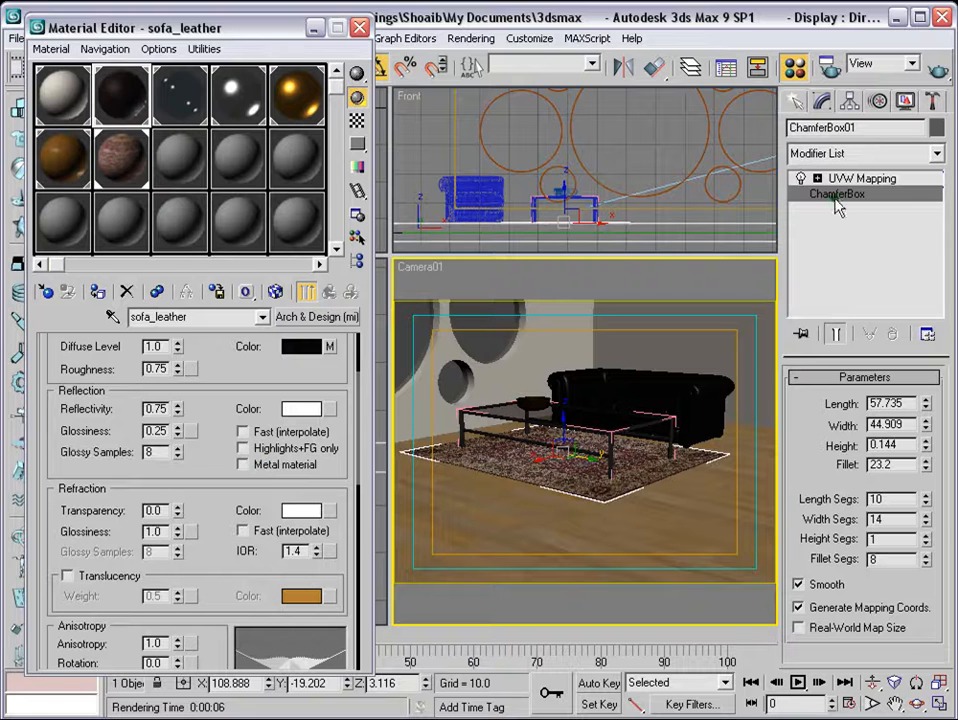
left_click(938, 69)
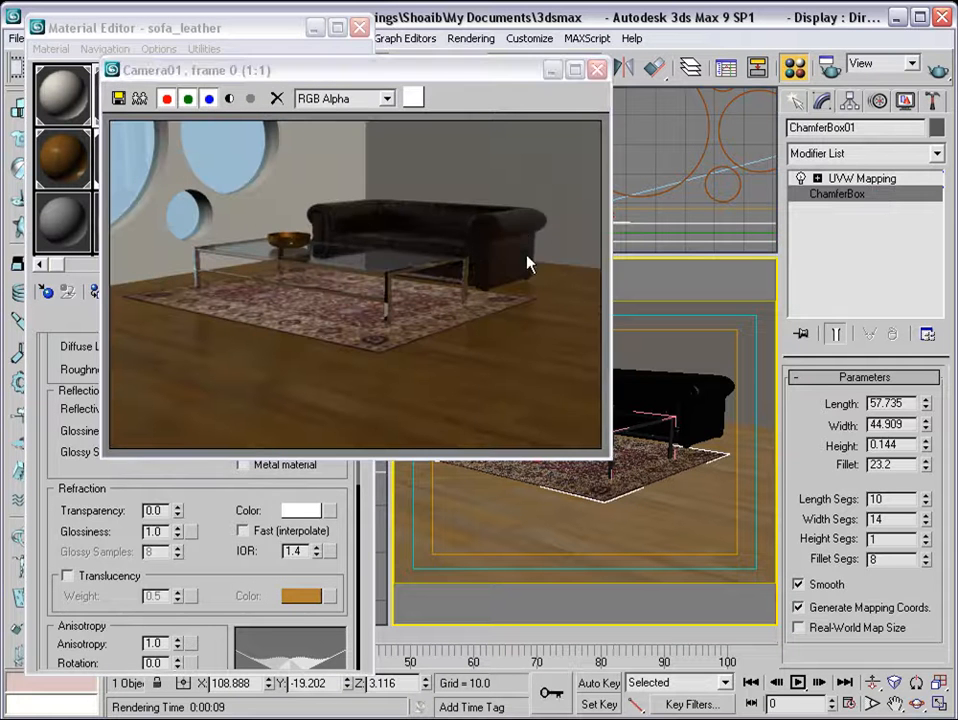
left_click(597, 69)
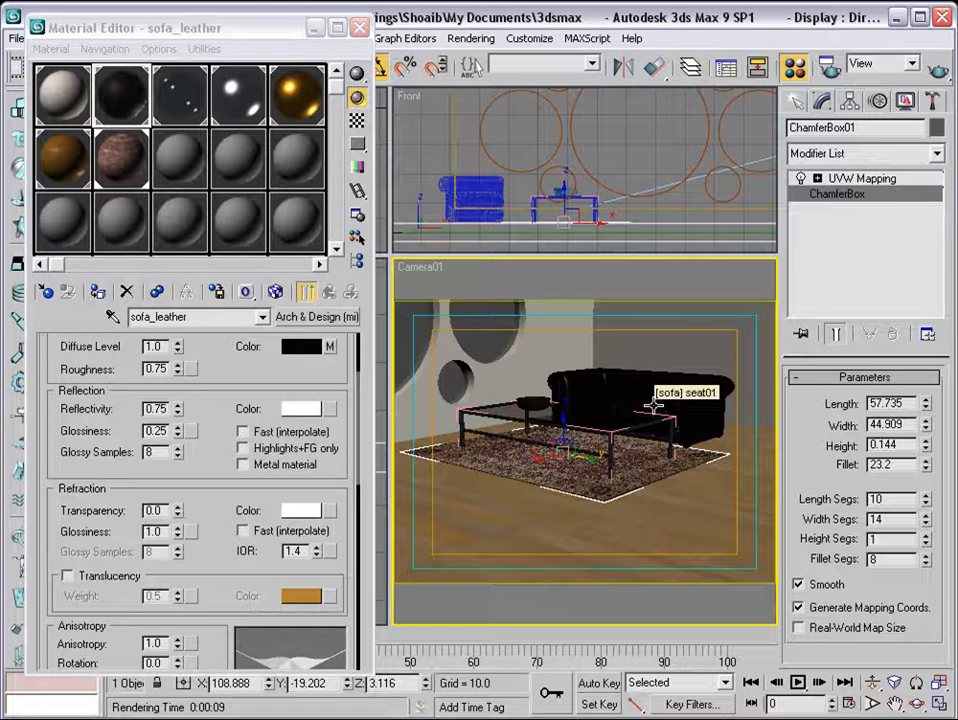
Step: Close the Material Editor, enlarge the Top and Front viewports, and clear the selection
left_click(358, 28)
right_click(319, 170)
middle_click_drag(319, 169, 310, 191)
scroll(310, 191, "down", 3)
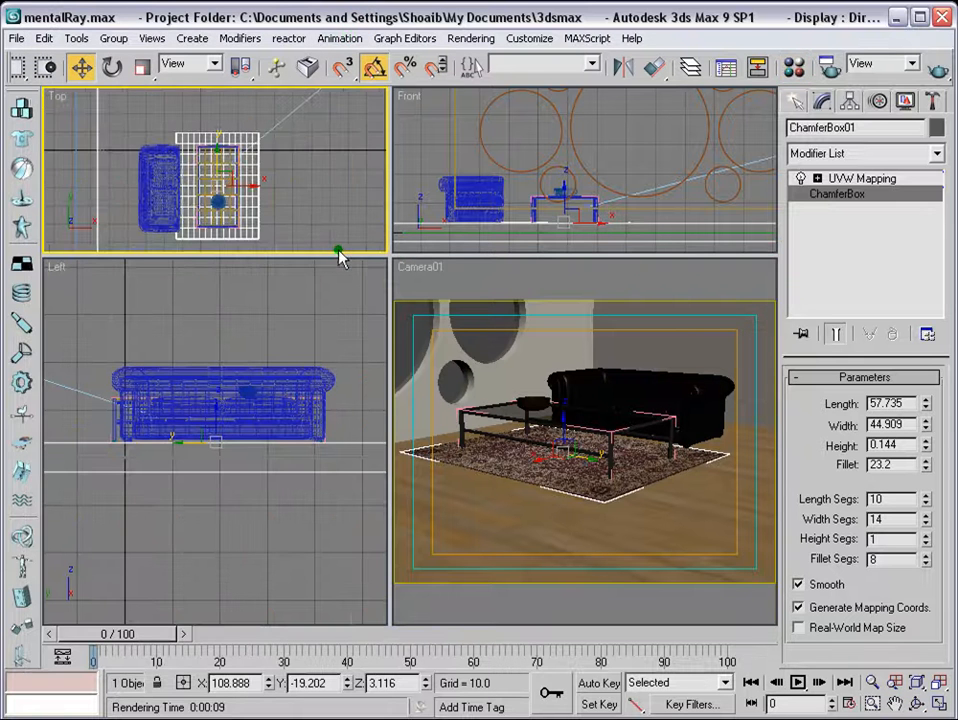
left_click_drag(336, 255, 333, 356)
scroll(200, 212, "down", 4)
left_click(208, 250)
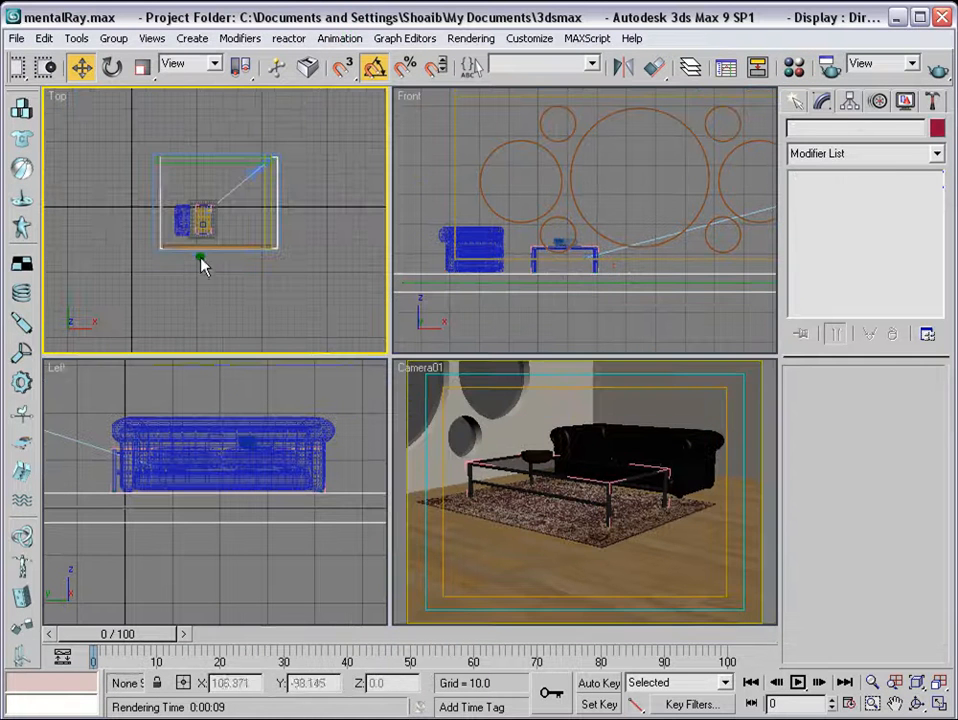
middle_click_drag(203, 248, 197, 207)
scroll(197, 225, "down", 2)
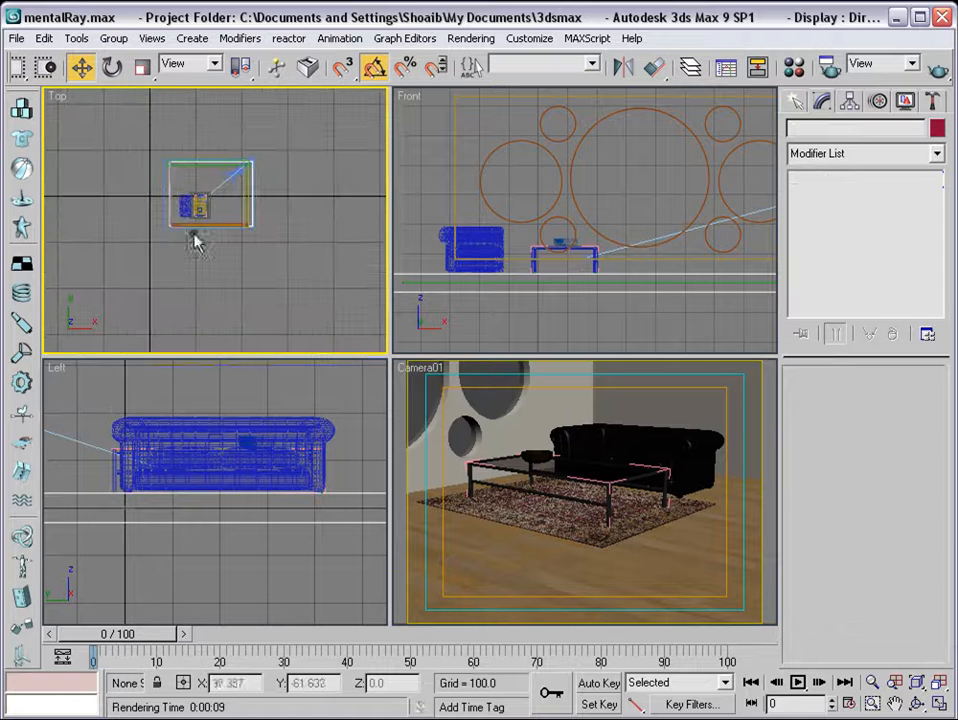
Step: Create an mr Area Spot light in the Top view, starting well outside the room's window wall and aimed at the table
left_click(793, 102)
left_click(846, 132)
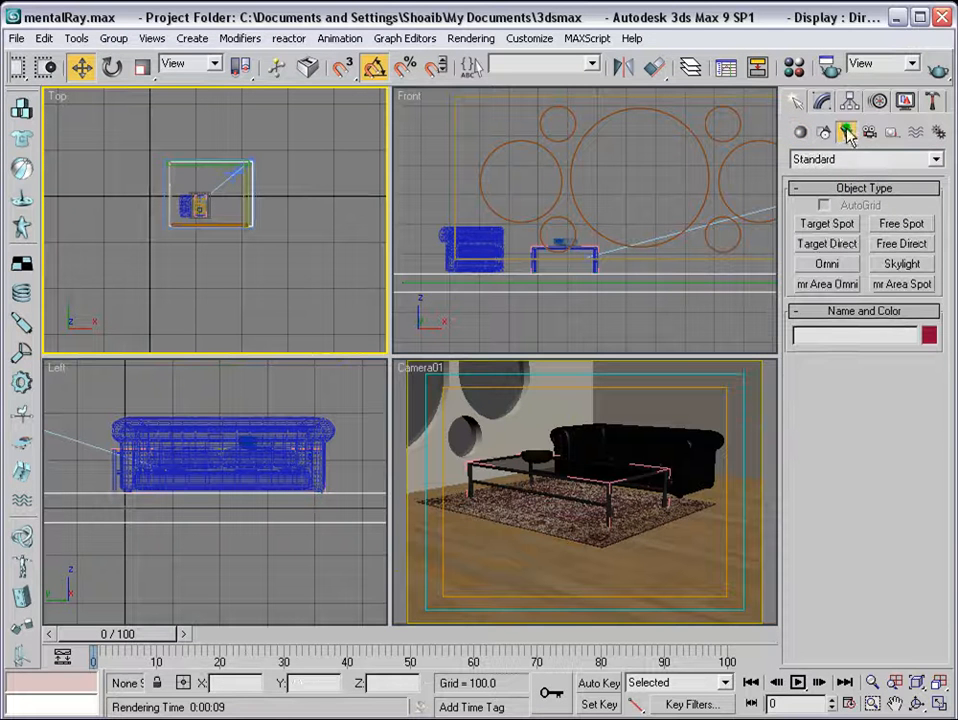
left_click(918, 286)
middle_click_drag(301, 231, 316, 209)
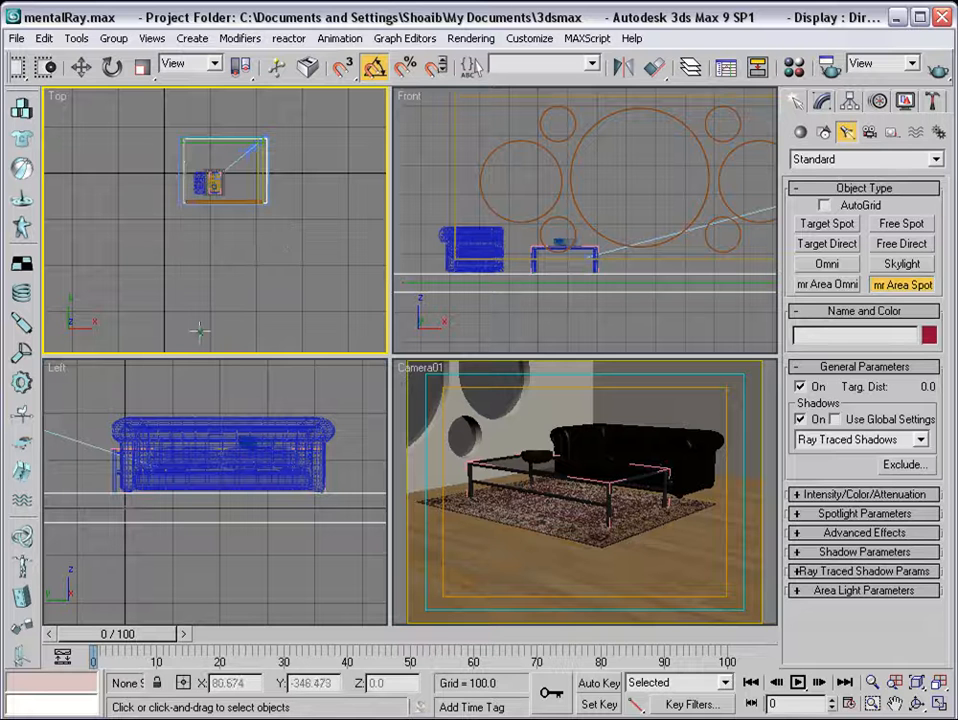
middle_click_drag(202, 332, 203, 325)
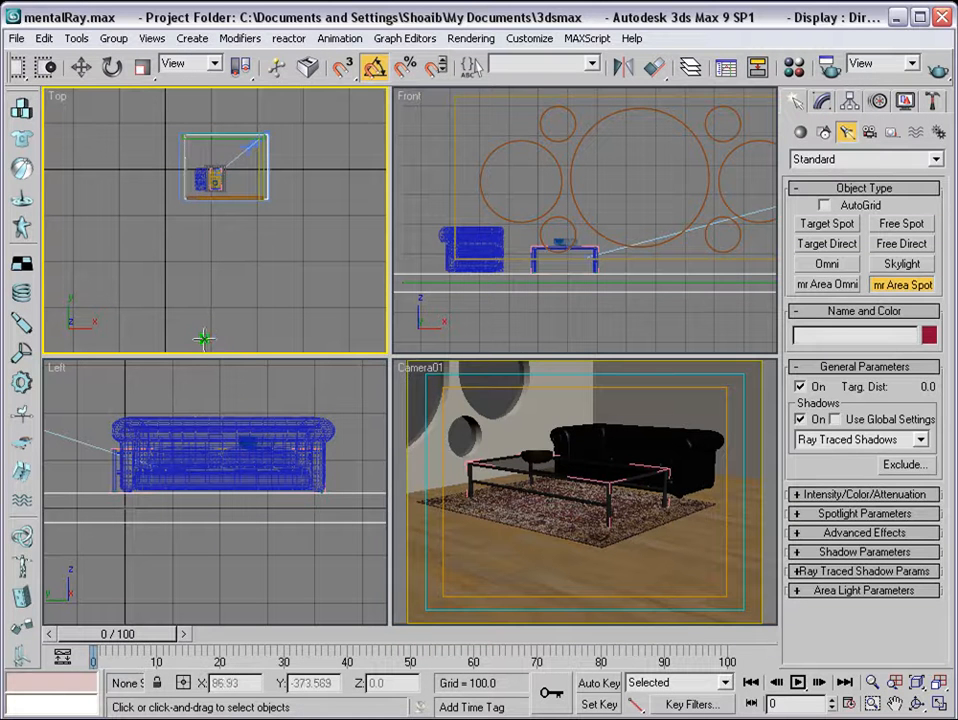
left_click_drag(205, 335, 215, 180)
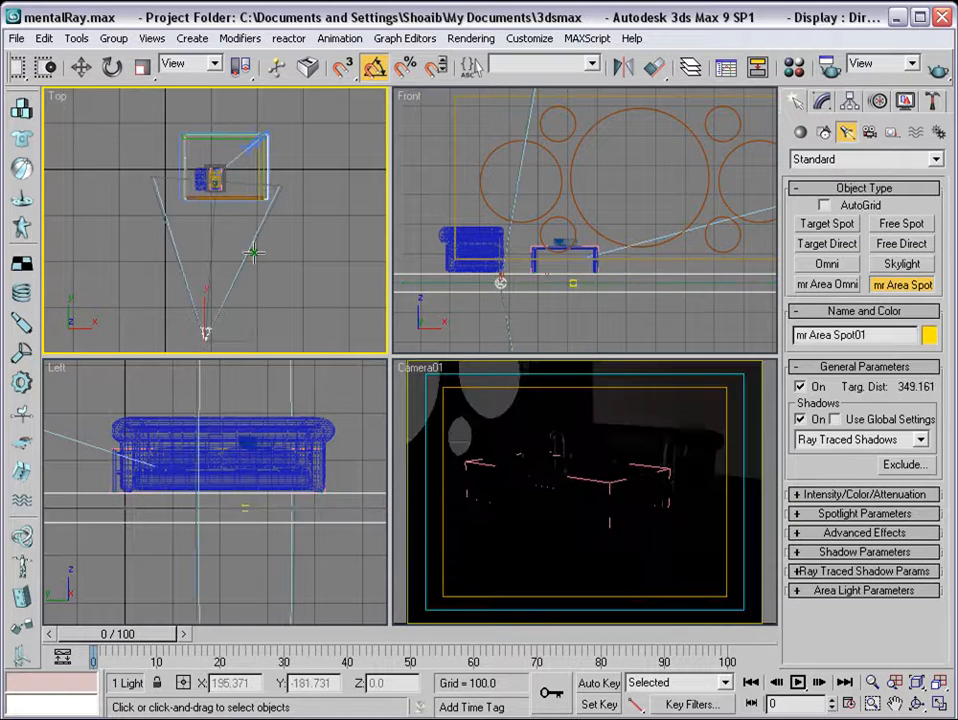
Step: Move the mr Area Spot light farther away from the room to about Y -735.6, and raise it in the Front view
scroll(250, 231, "down", 2)
left_click(82, 68)
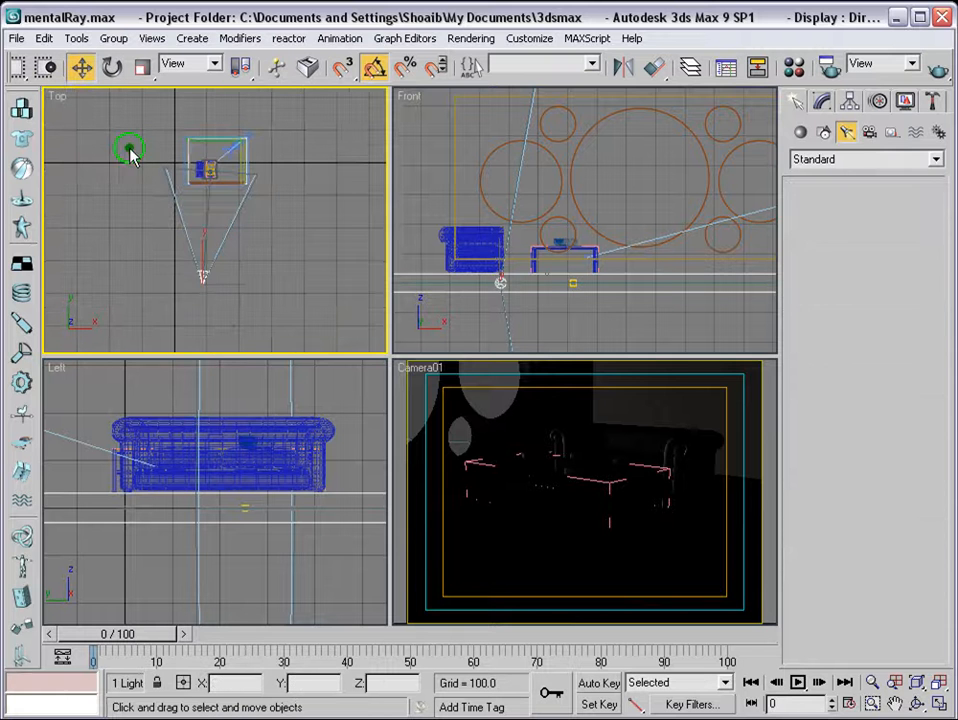
left_click_drag(204, 260, 209, 371)
middle_click_drag(264, 244, 283, 188)
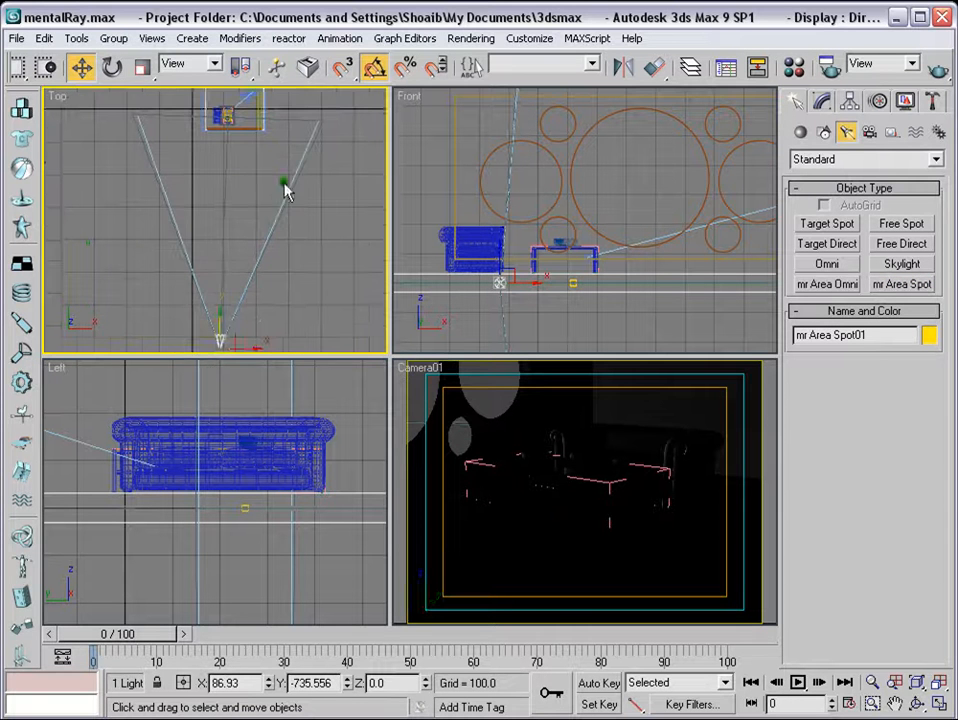
scroll(579, 251, "down", 4)
left_click_drag(562, 232, 627, 221)
Step: Raise the area spot's target in the Front view to about X 125.1, Z 13.2, just beside the table
left_click(581, 251)
scroll(581, 251, "up", 4)
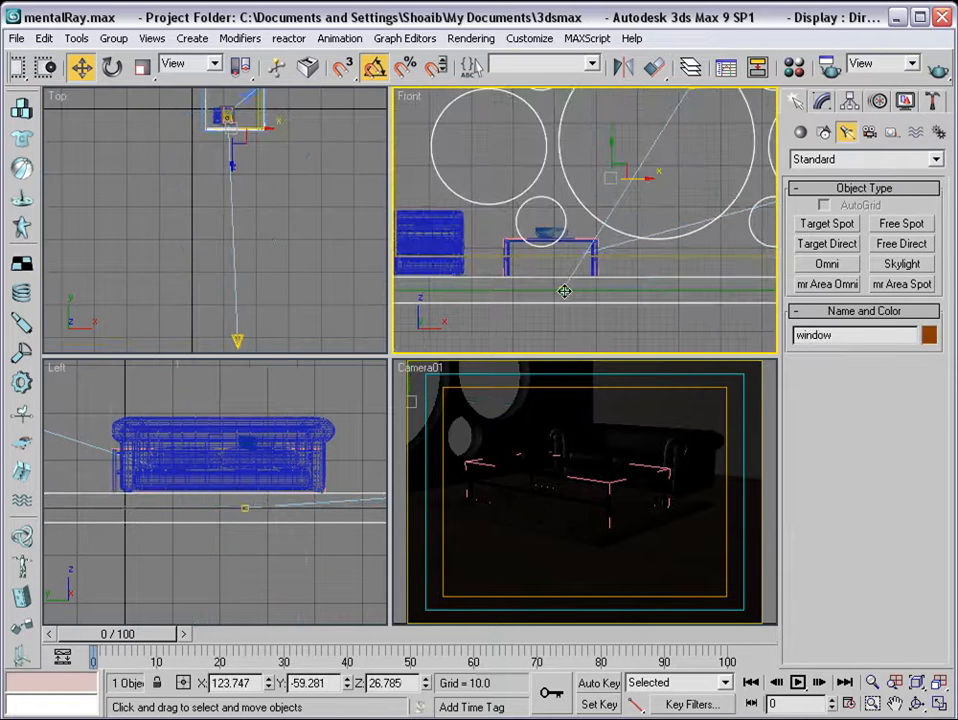
left_click(565, 291)
left_click_drag(565, 291, 633, 235)
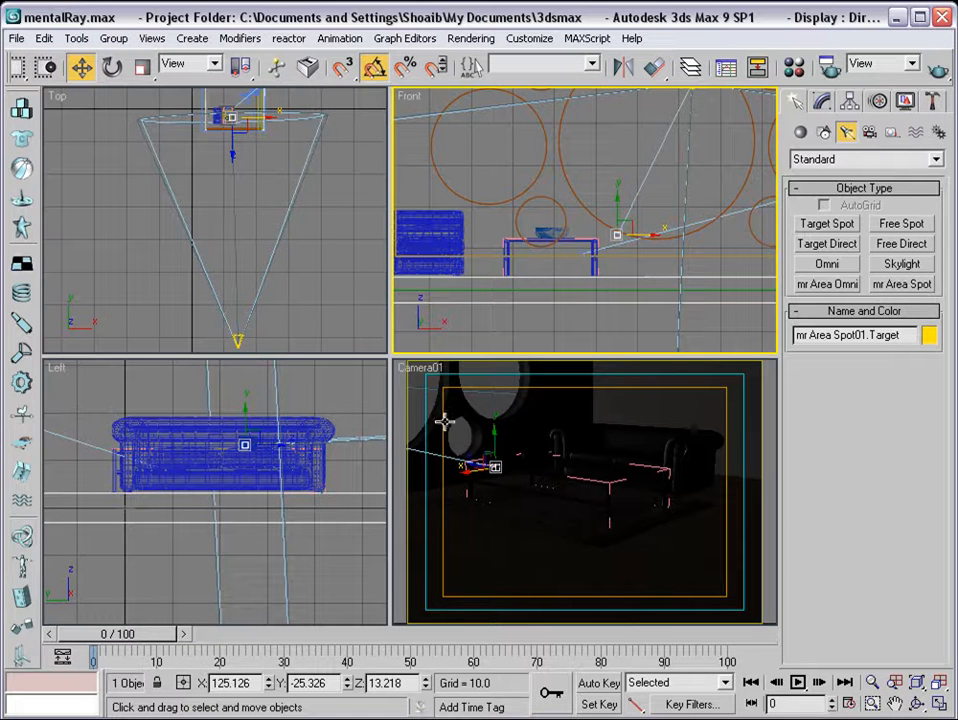
Step: Look through mr Area Spot01 in the Camera01 viewport and dolly the light in closer to the room
scroll(316, 212, "down", 4)
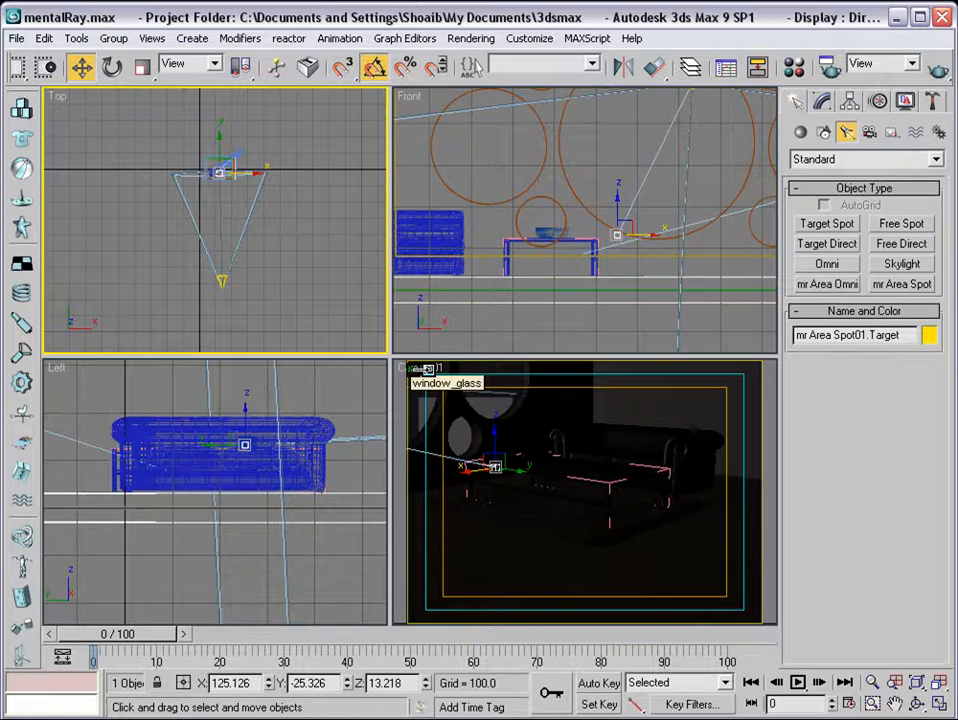
right_click(413, 370)
mouse_move(441, 380)
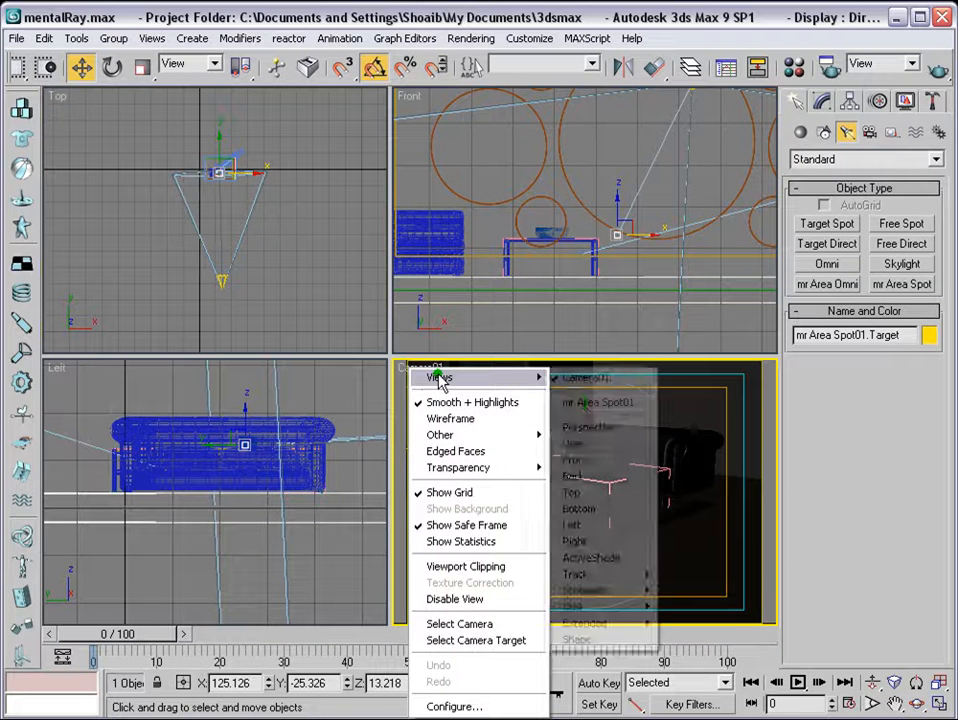
left_click(580, 405)
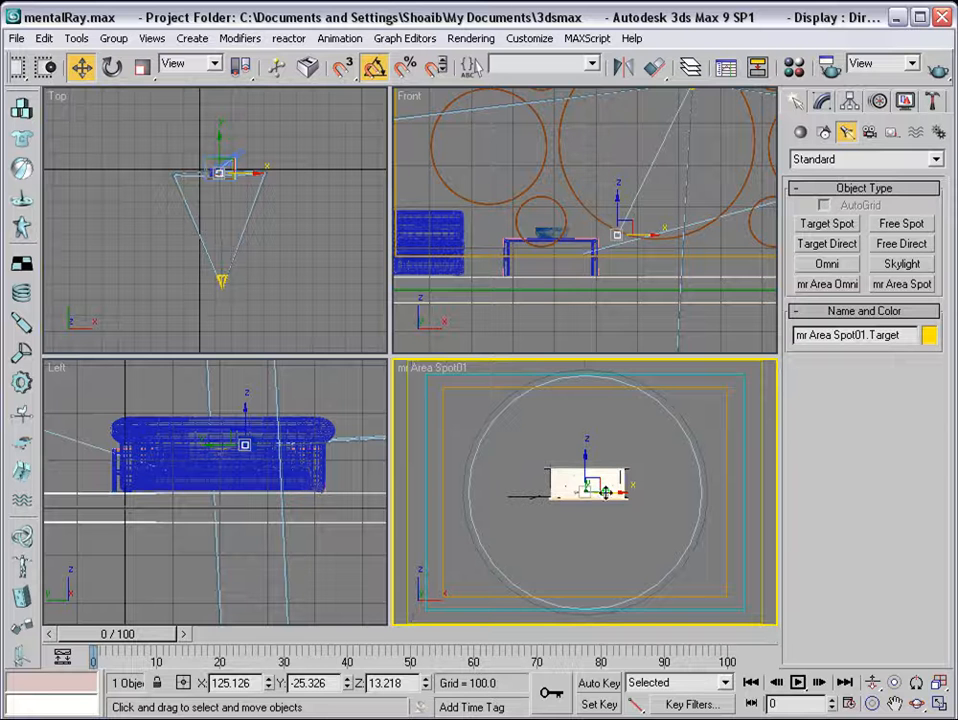
left_click(873, 683)
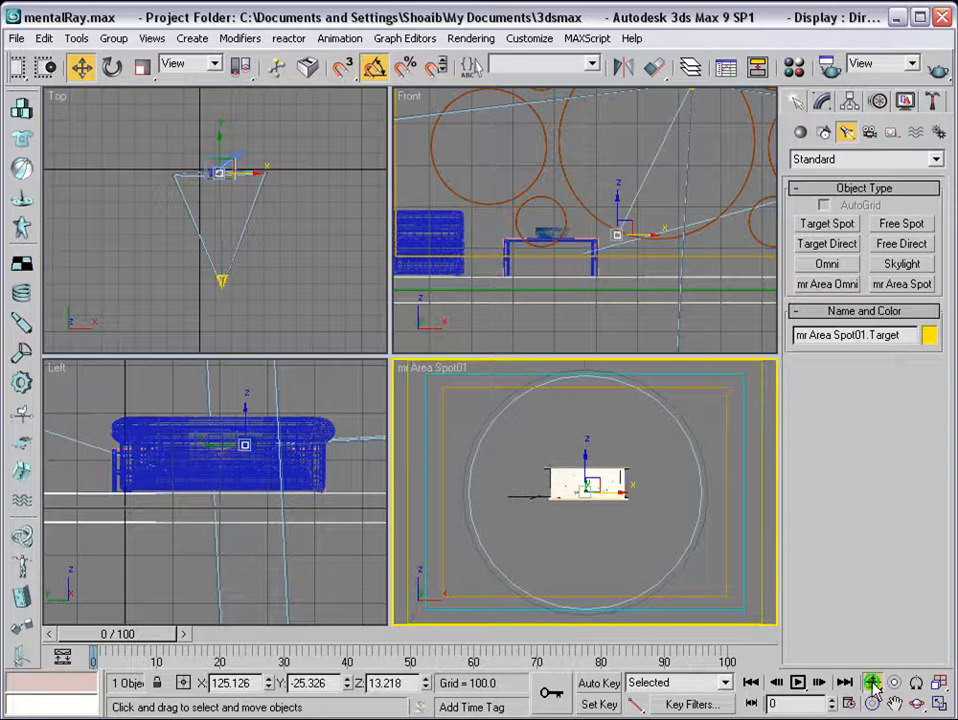
left_click_drag(558, 494, 569, 443)
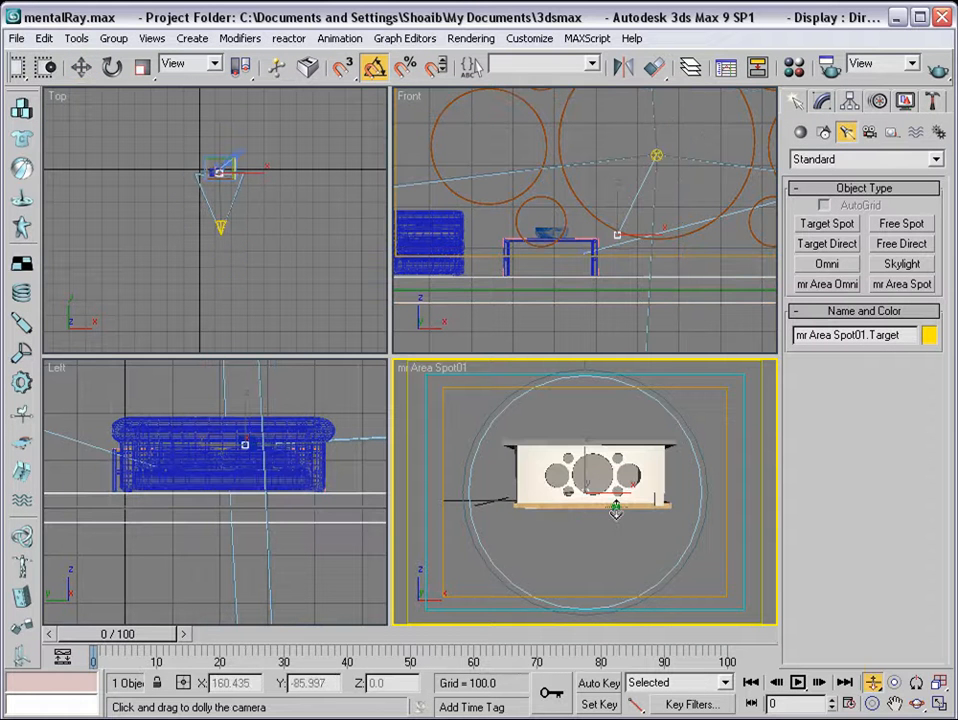
Step: Orbit the area spot so it points at the window wall from above at an angle, and return the viewport to Camera01
left_click(917, 704)
mouse_move(597, 516)
left_mouse_down()
mouse_move(586, 534)
mouse_move(585, 517)
mouse_move(605, 513)
left_mouse_up()
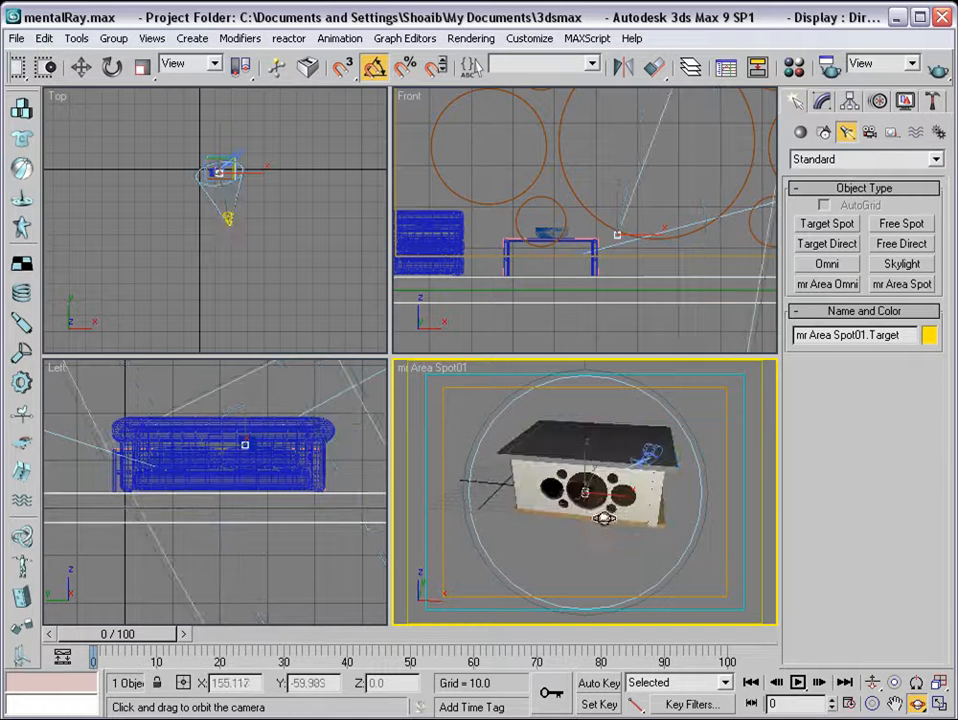
right_click(414, 366)
mouse_move(440, 381)
left_click(575, 382)
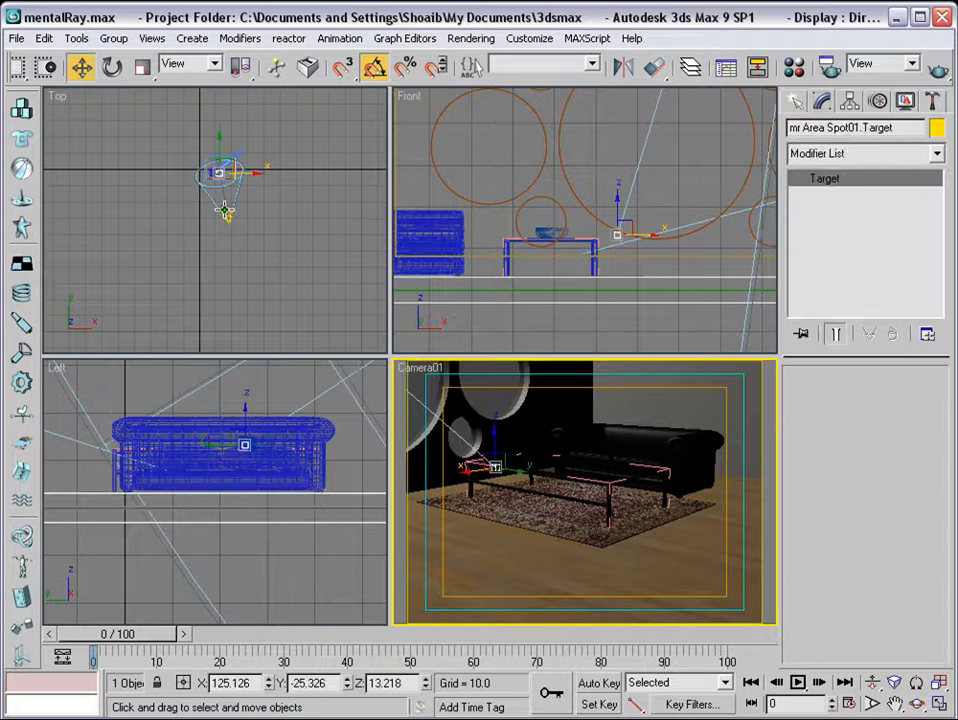
Step: Set mr Area Spot01's light color to a pale blue with RGB 180, 215, 227
left_click(227, 215)
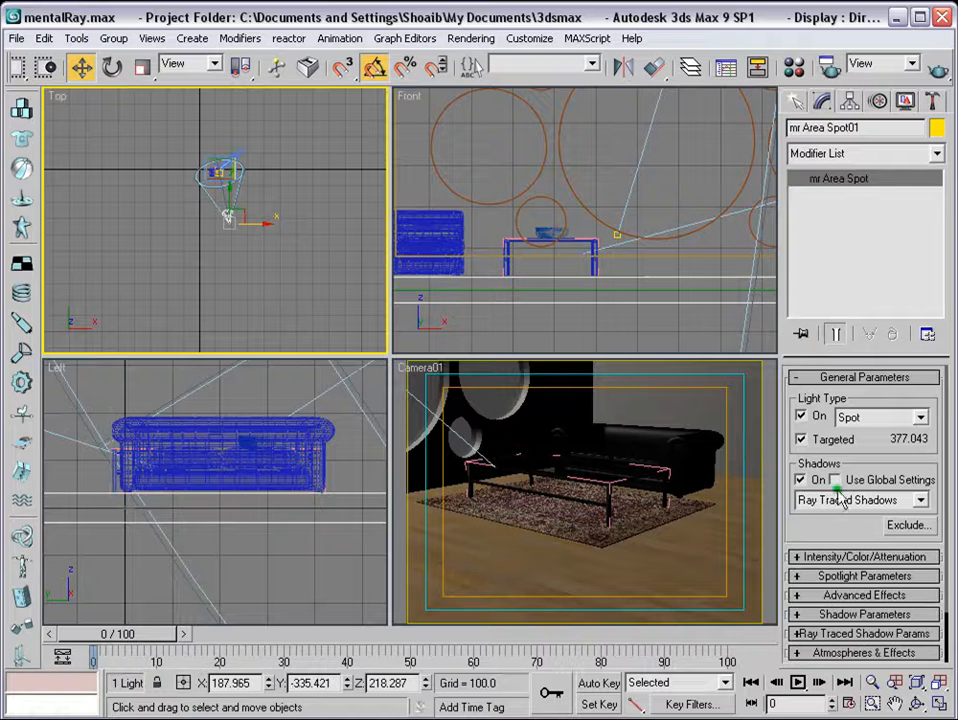
left_click(795, 102)
left_click(821, 103)
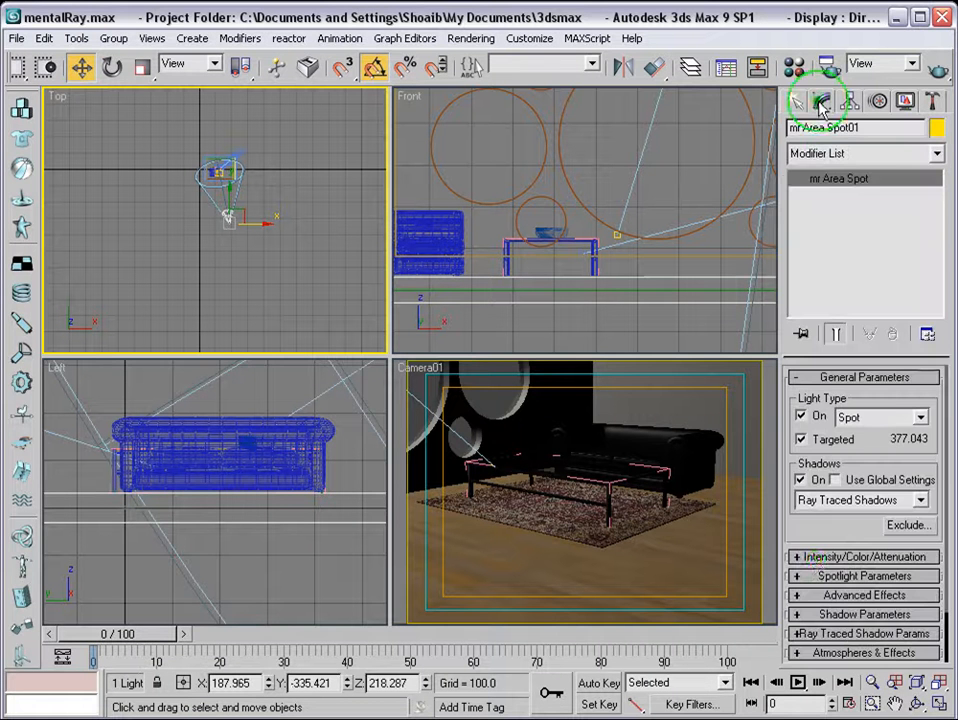
left_click(814, 560)
left_click_drag(806, 509, 813, 439)
left_click(926, 401)
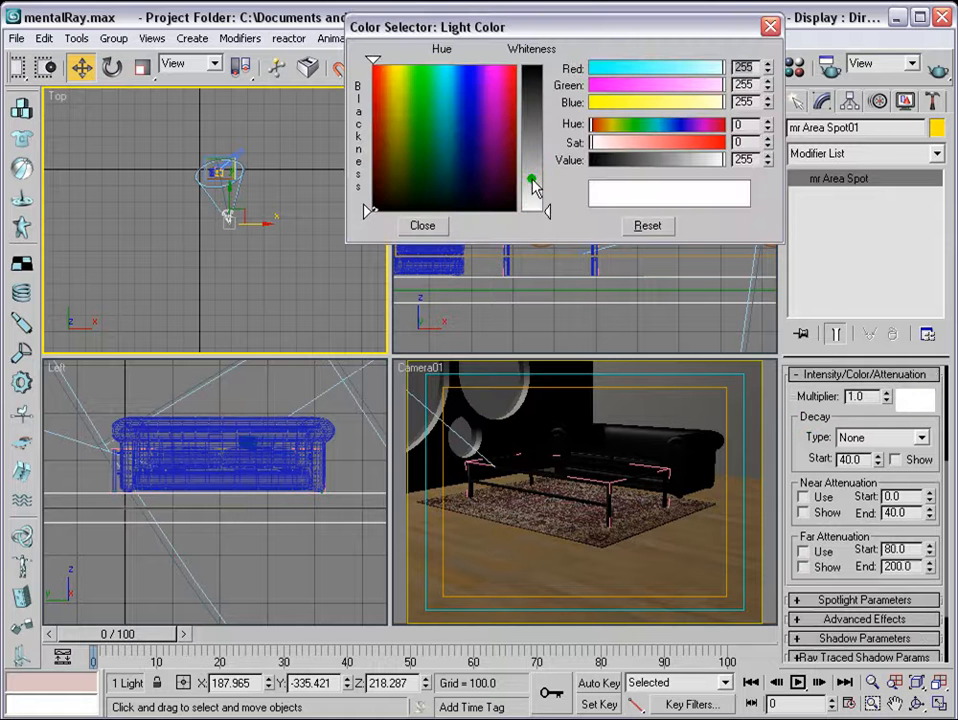
left_click(453, 135)
left_click_drag(547, 208, 547, 186)
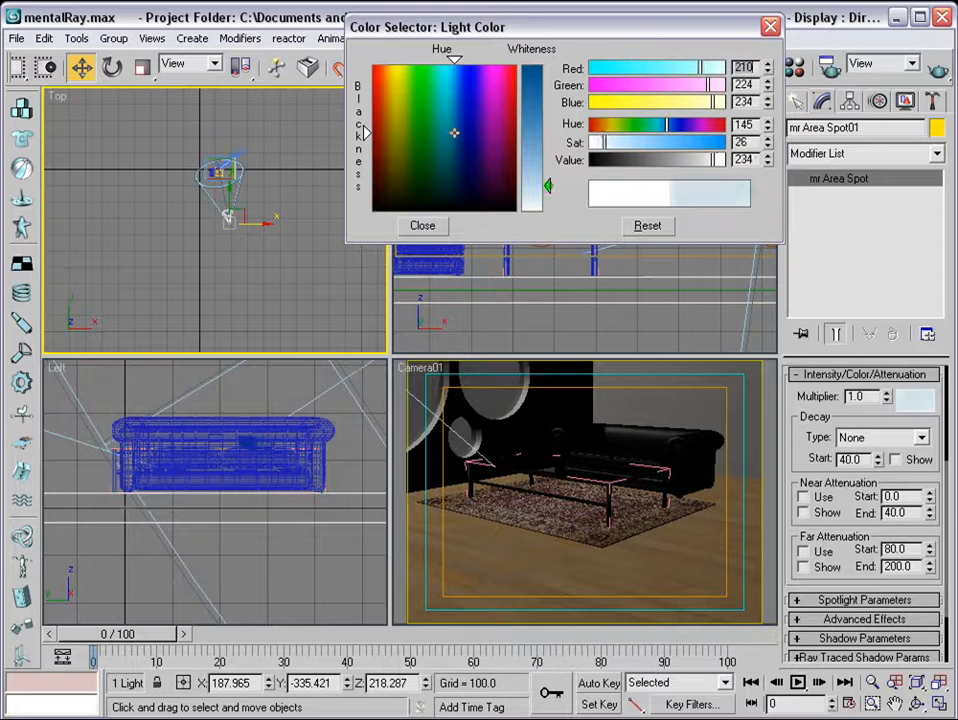
mouse_move(456, 131)
left_mouse_down()
mouse_move(446, 111)
mouse_move(460, 137)
mouse_move(451, 120)
left_mouse_up()
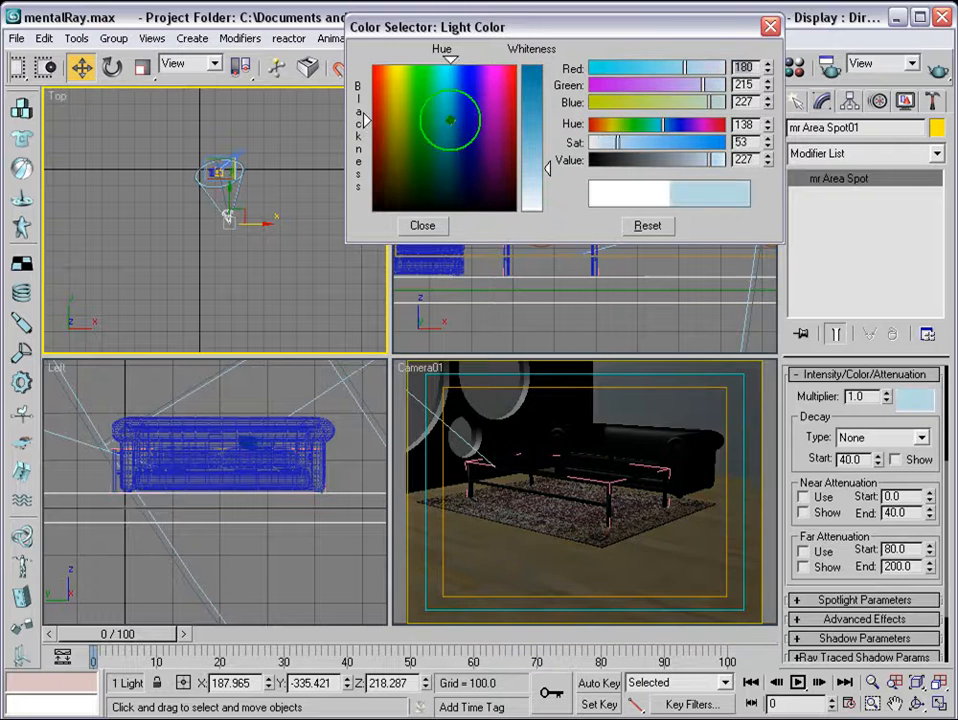
left_click(422, 225)
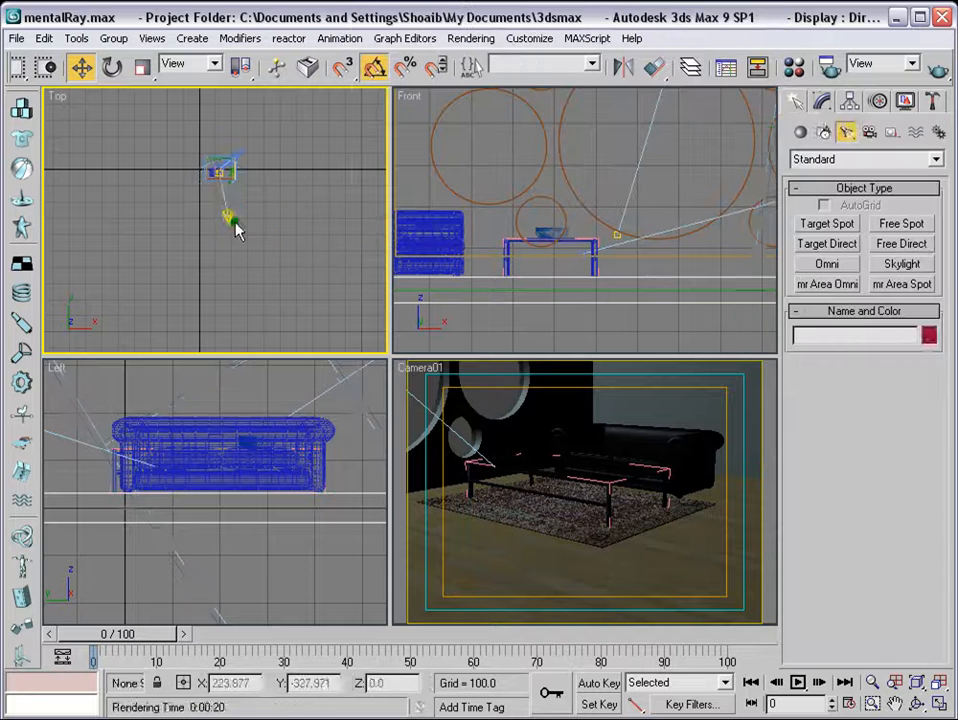
Step: Set the intensity multiplier of mr Area Spot01 to 1.5
left_click(232, 220)
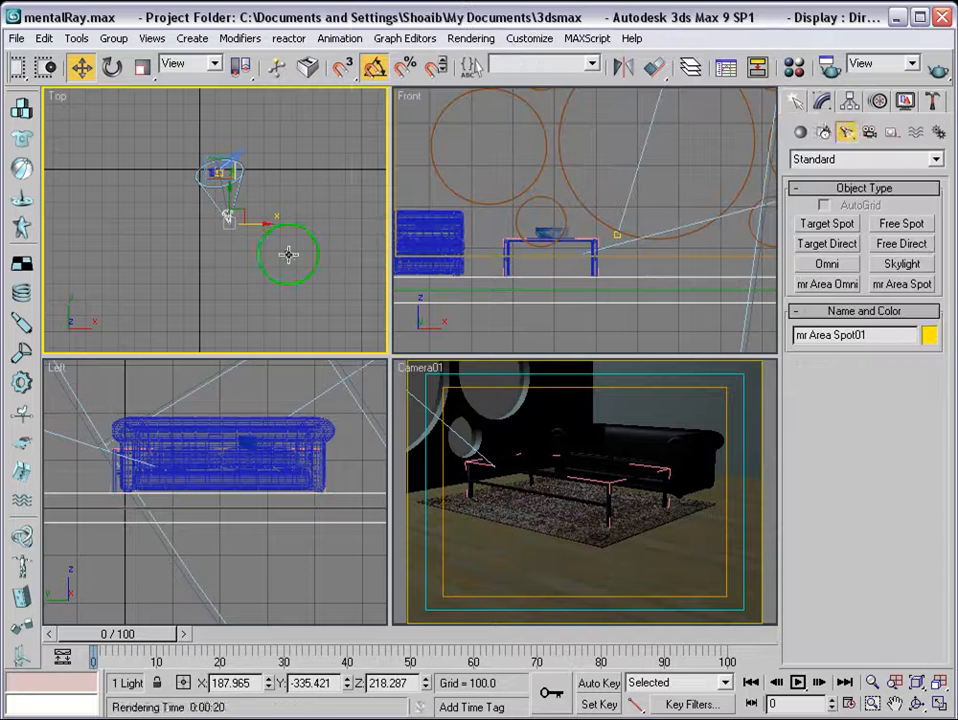
left_click(822, 101)
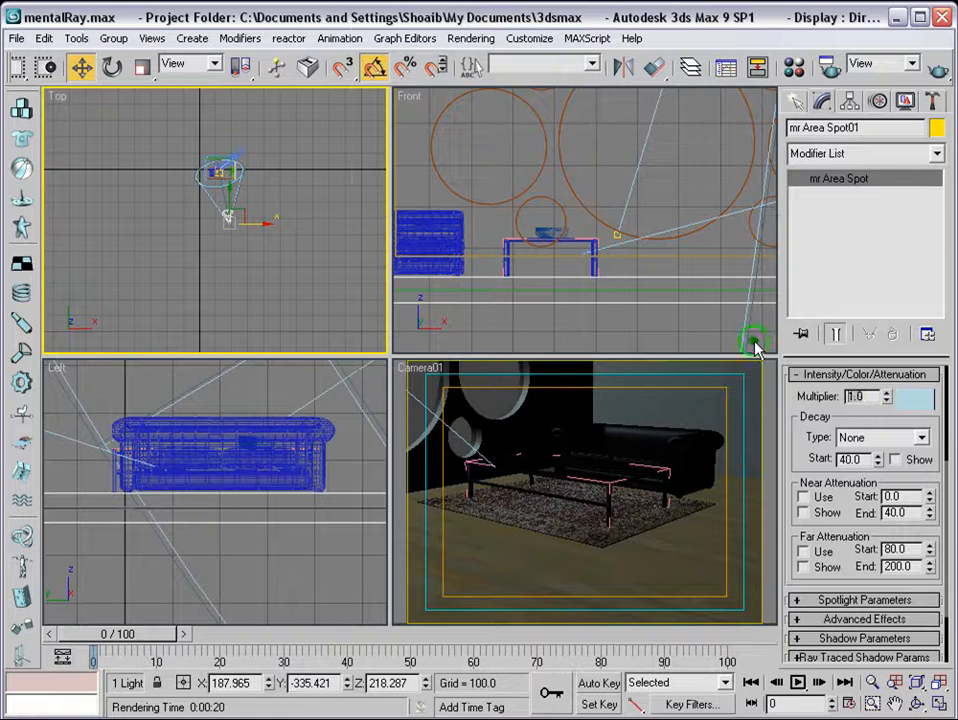
type("1.5")
key("Return")
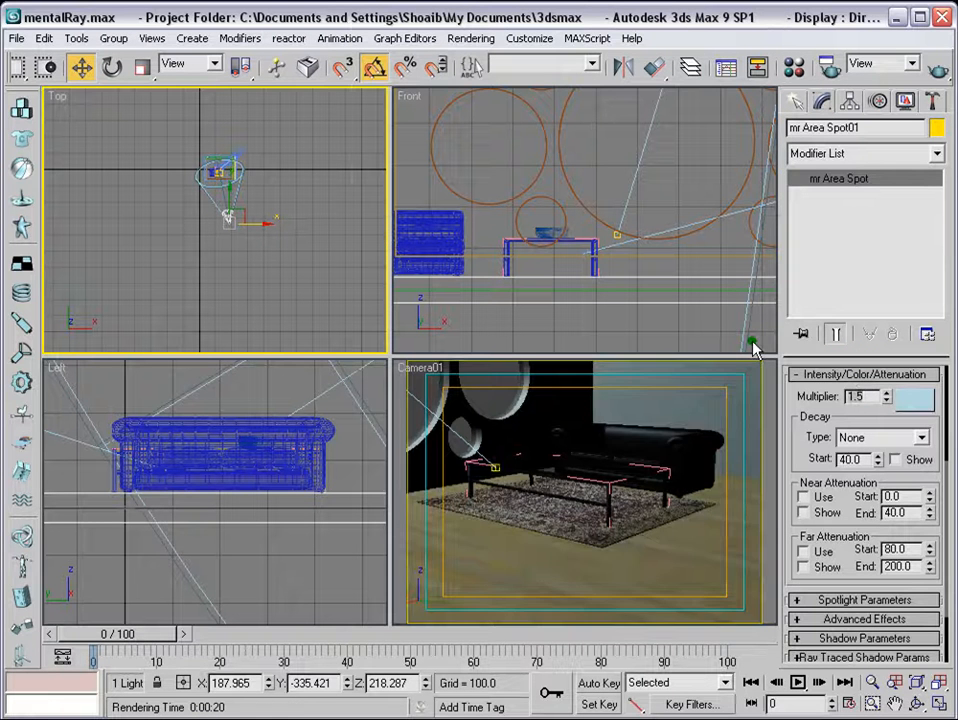
Step: Create an mr Area Omni light in the Top view, inside the room beyond the rug, at about X 157.9, Y -1.3
left_click(796, 101)
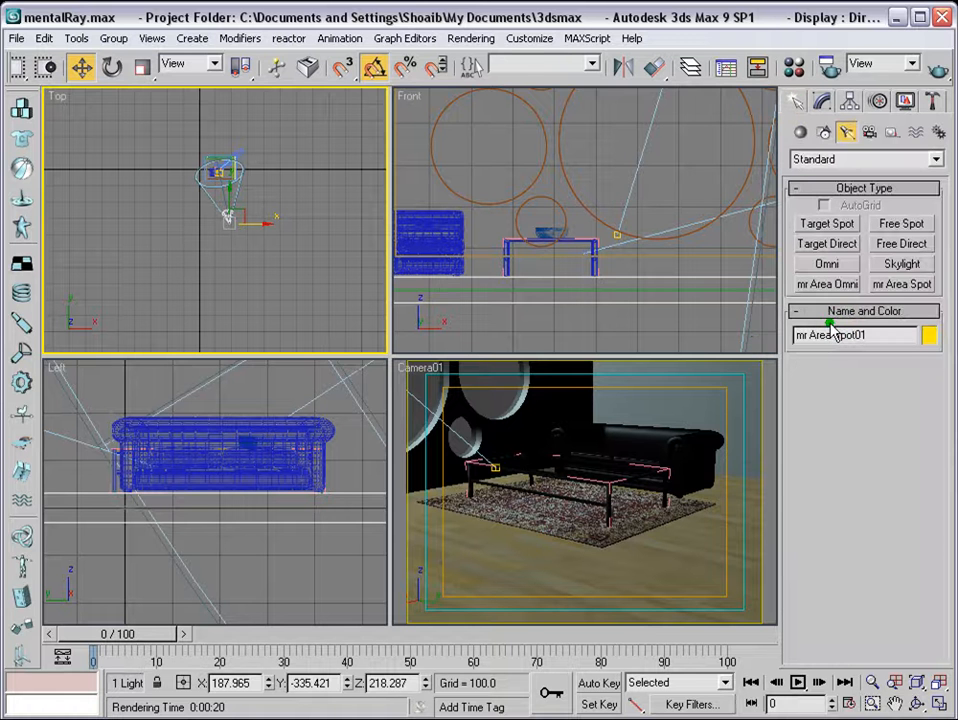
left_click(829, 283)
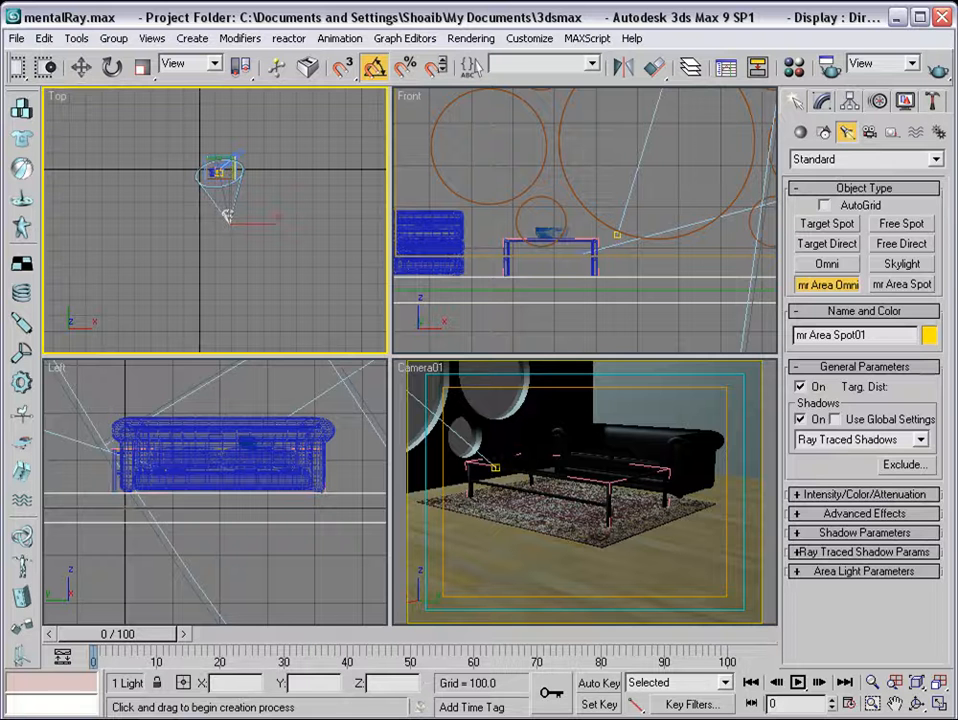
key("w")
scroll(231, 156, "up", 8)
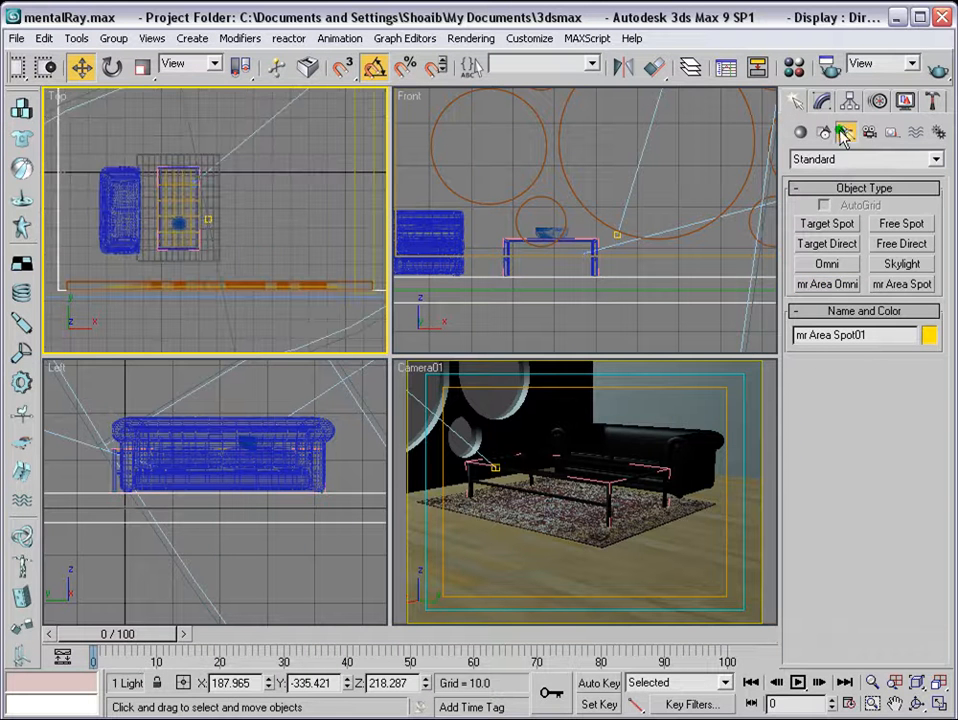
left_click(826, 284)
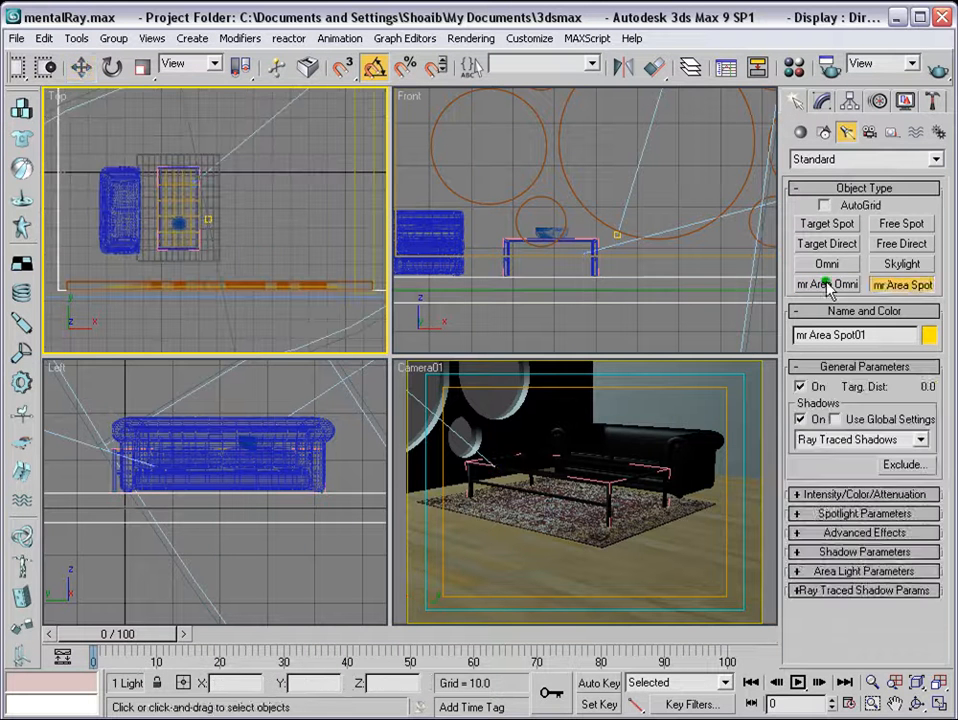
left_click(264, 178)
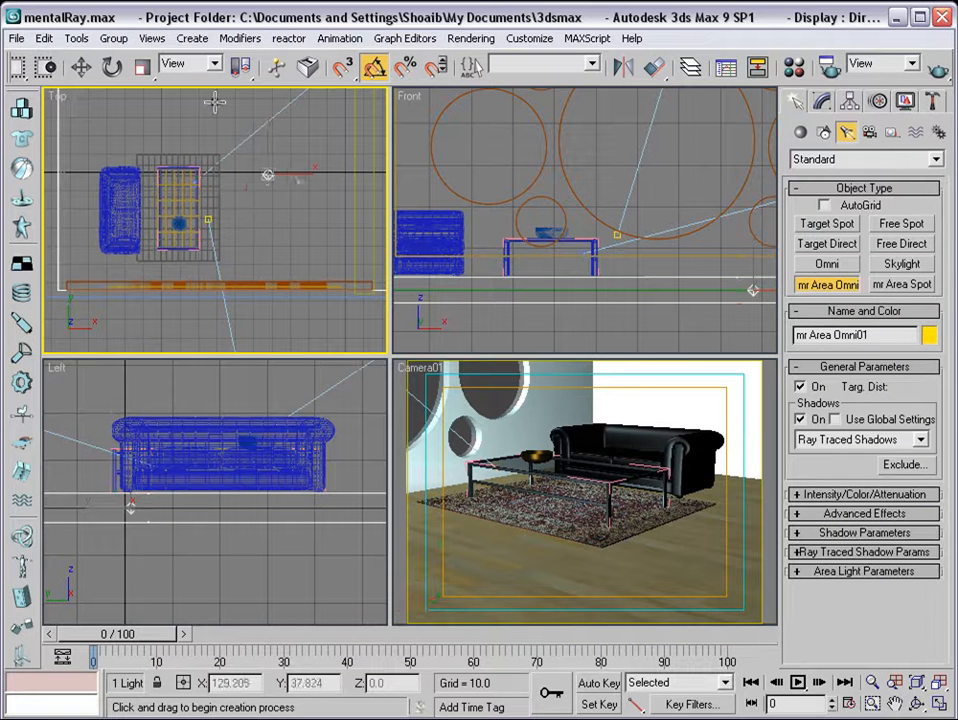
Step: Raise the area omni light in the Front view to about X 163.4, Z 36.5, at the height of the large round windows
left_click(82, 67)
middle_click_drag(586, 214, 518, 190)
scroll(518, 190, "down", 3)
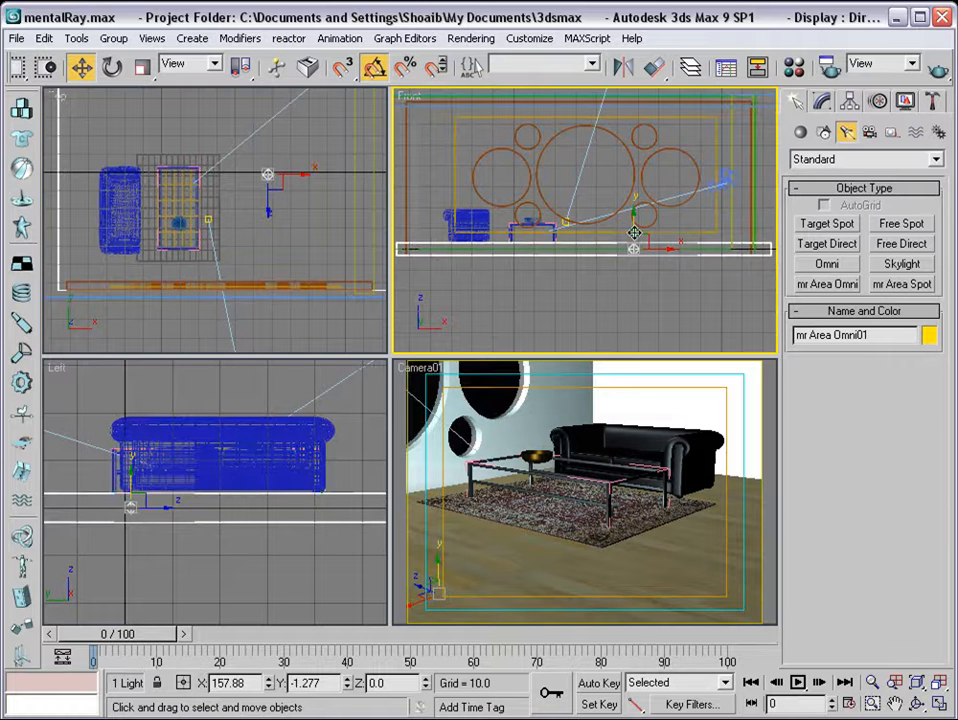
left_click_drag(634, 232, 647, 128)
Step: Set the intensity multiplier of the area omni light to 0.5
left_click(822, 101)
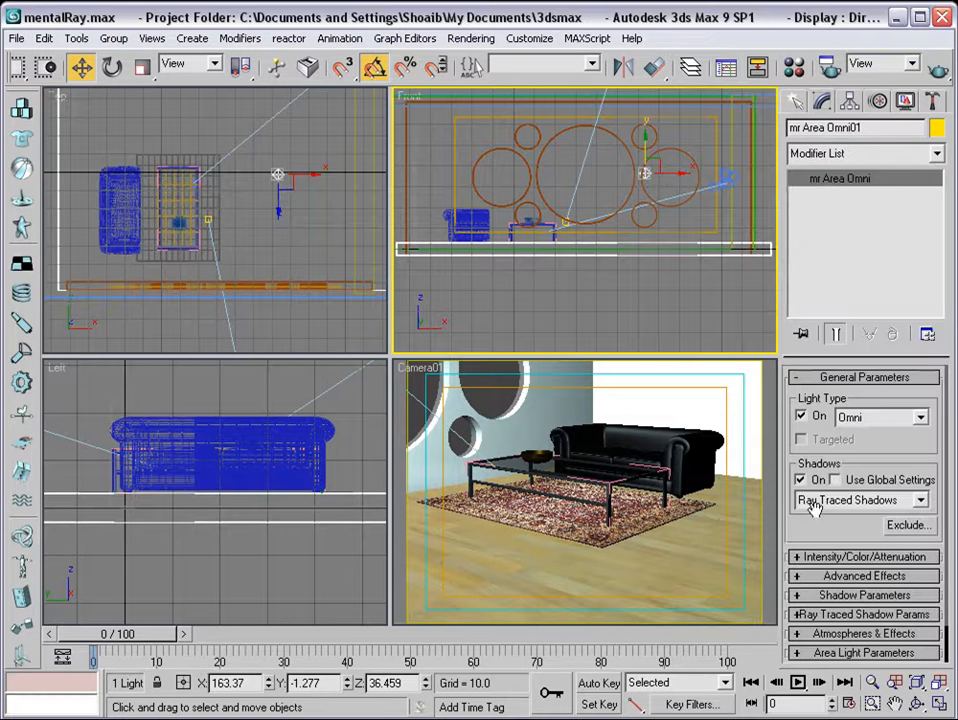
left_click(820, 555)
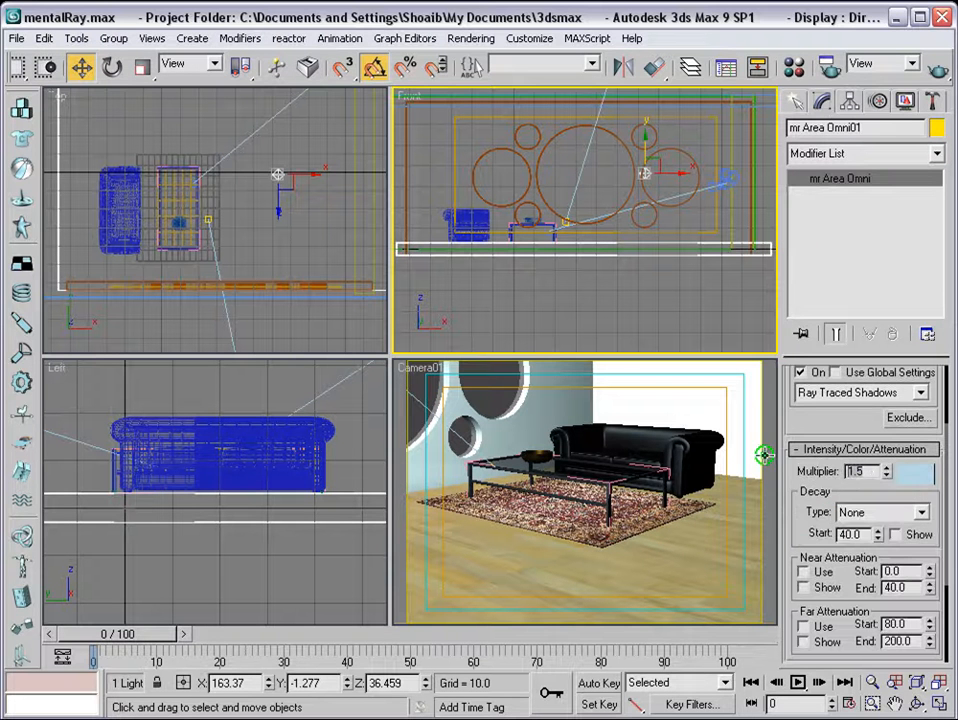
type(".5")
key("Return")
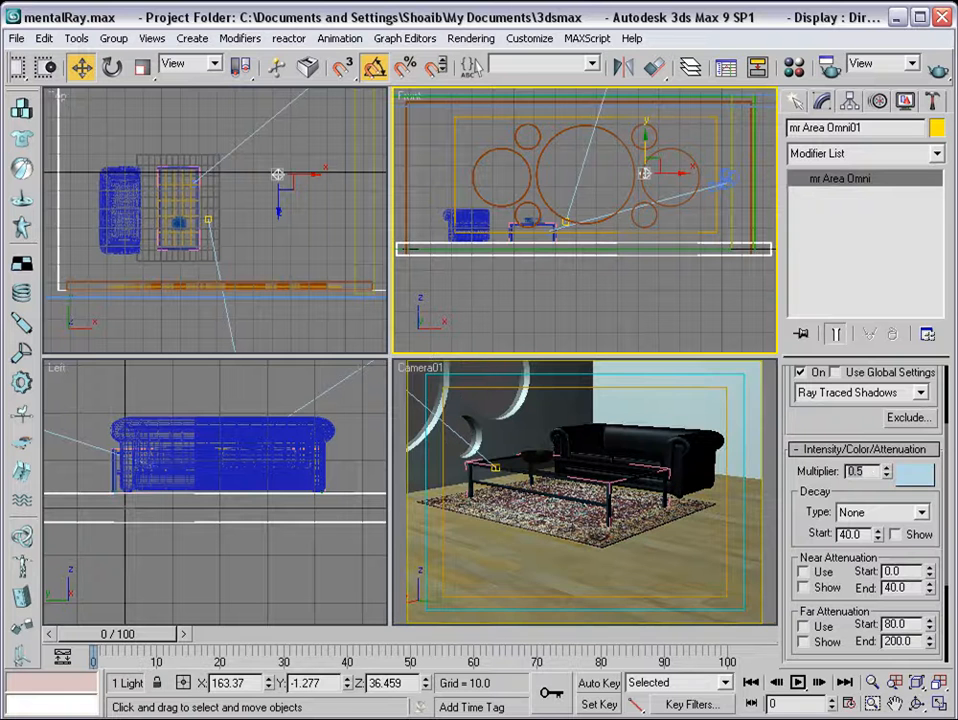
Step: Change the area omni's light color to white and test-render the Camera01 view
left_click(915, 473)
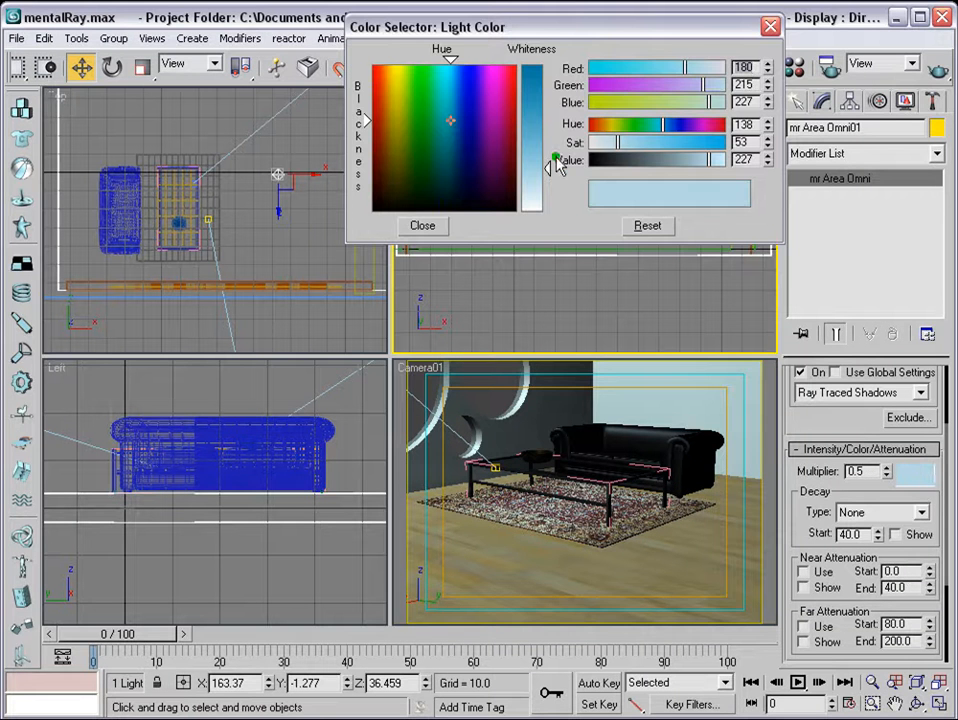
left_click_drag(552, 167, 549, 211)
left_click(432, 227)
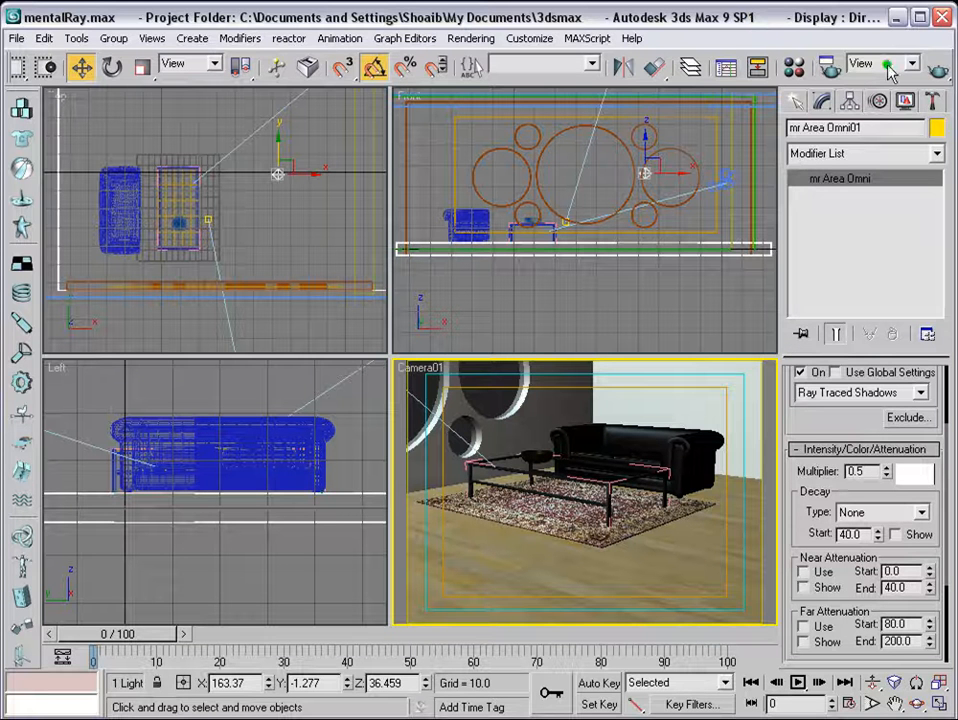
left_click(938, 70)
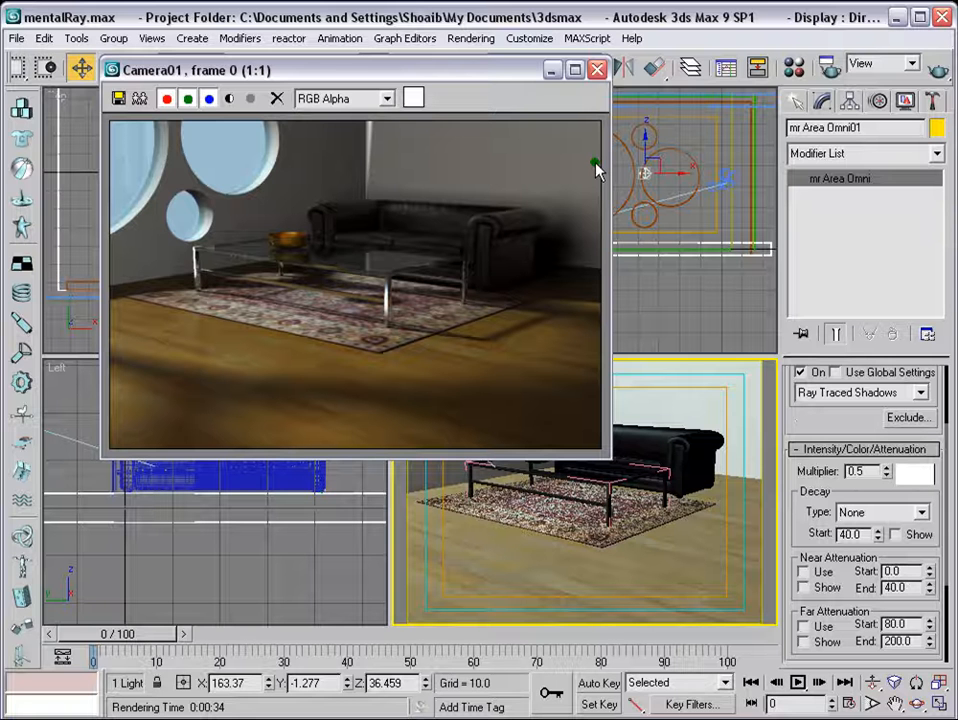
left_click(597, 69)
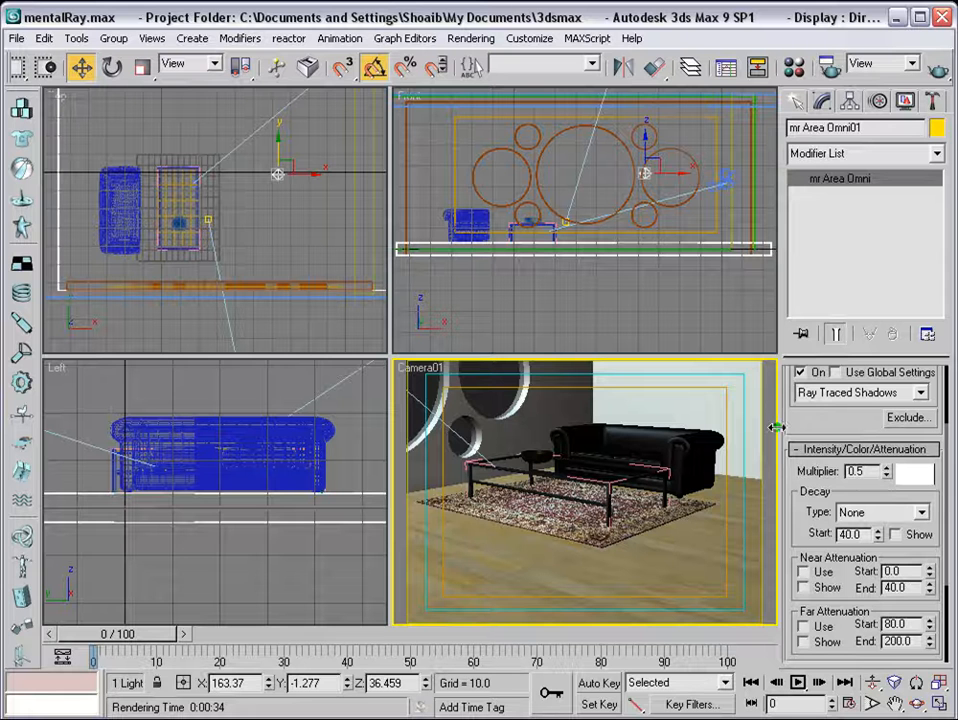
Step: Enable Final Gather with the Draft preset in the mental ray render settings and render the Camera01 view
left_click(829, 66)
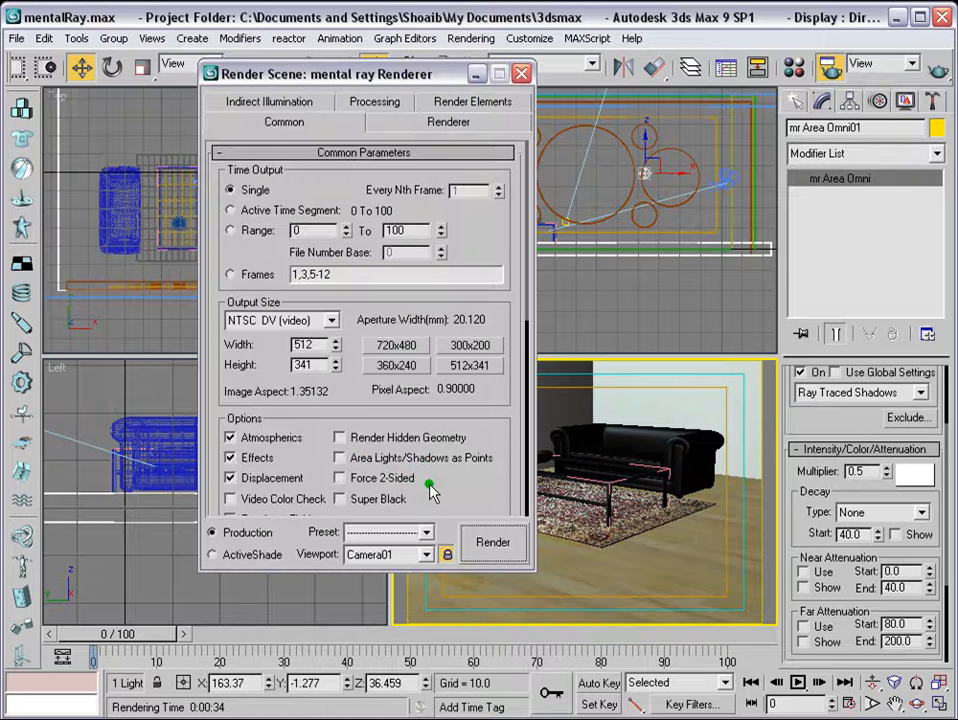
left_click(269, 101)
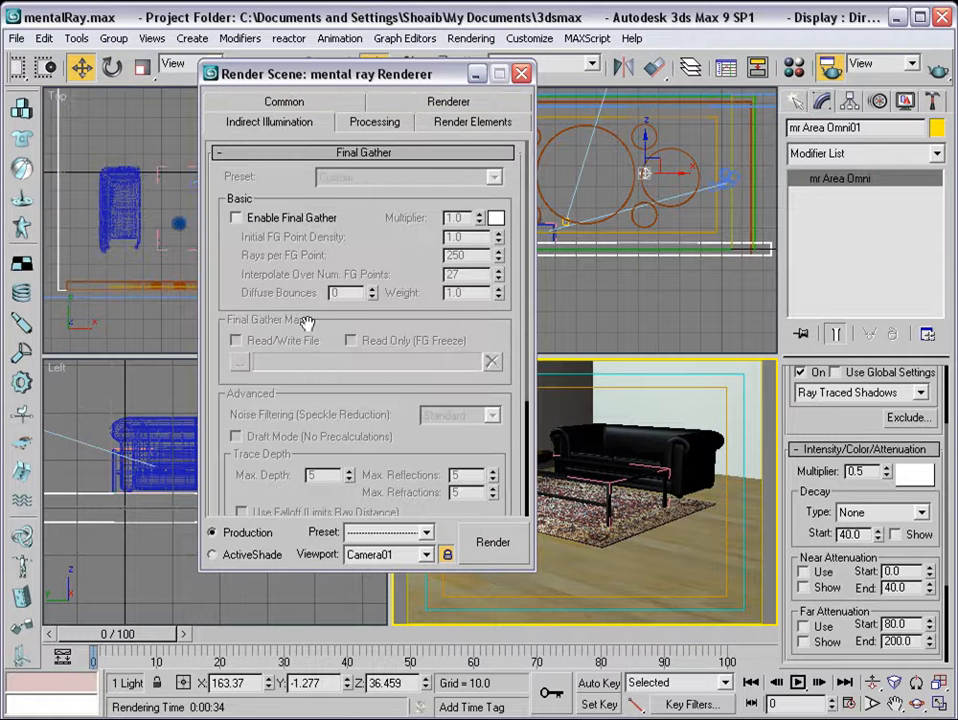
left_click(239, 229)
left_click(236, 217)
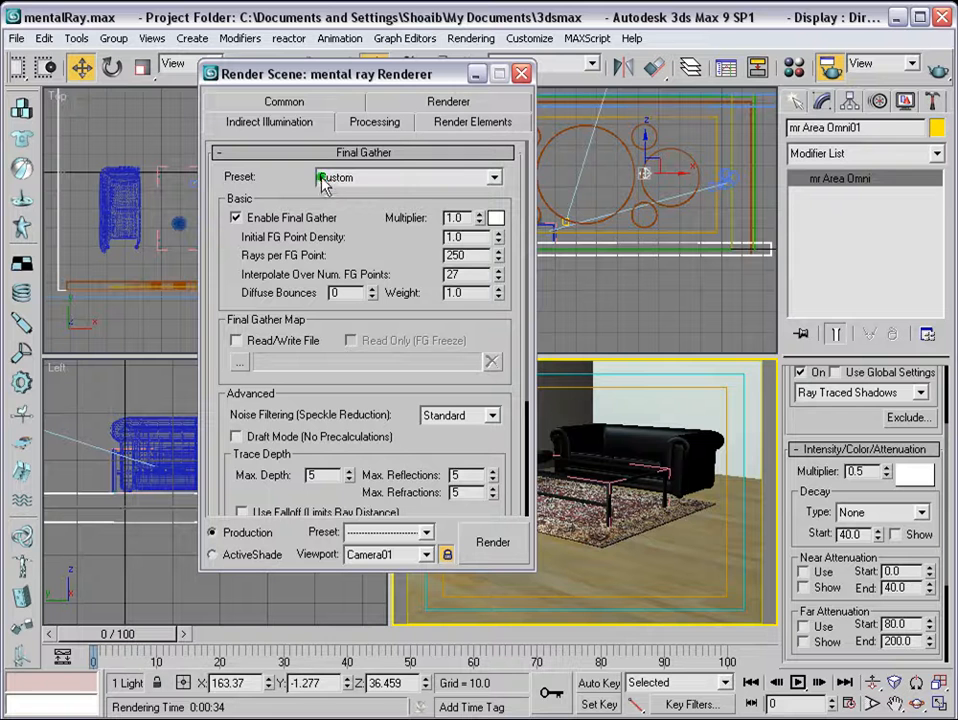
left_click(494, 177)
left_click(385, 208)
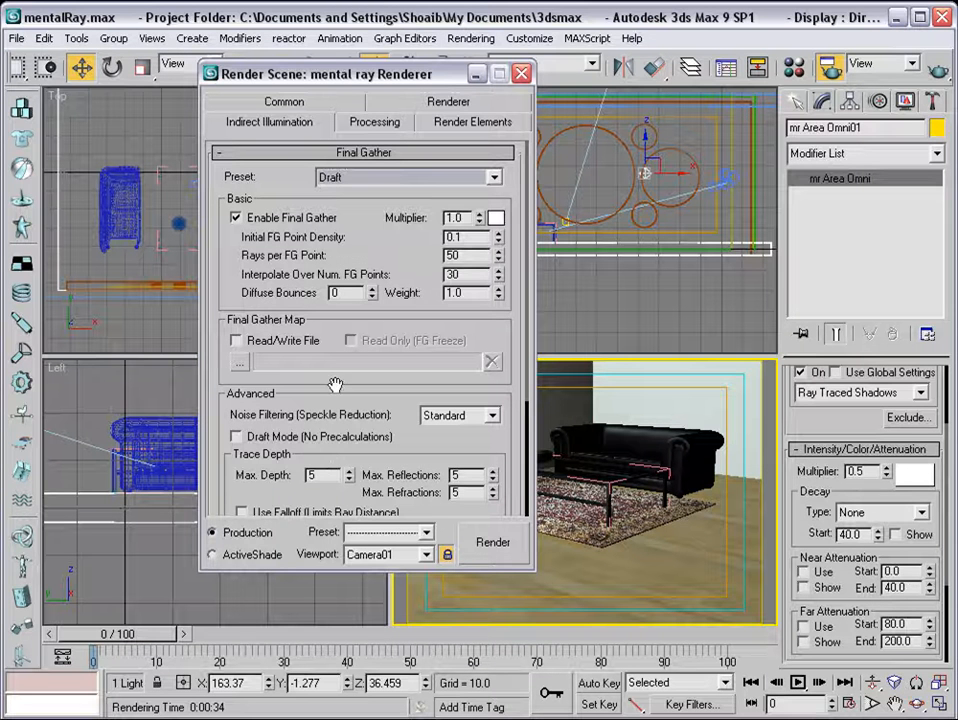
left_click(481, 540)
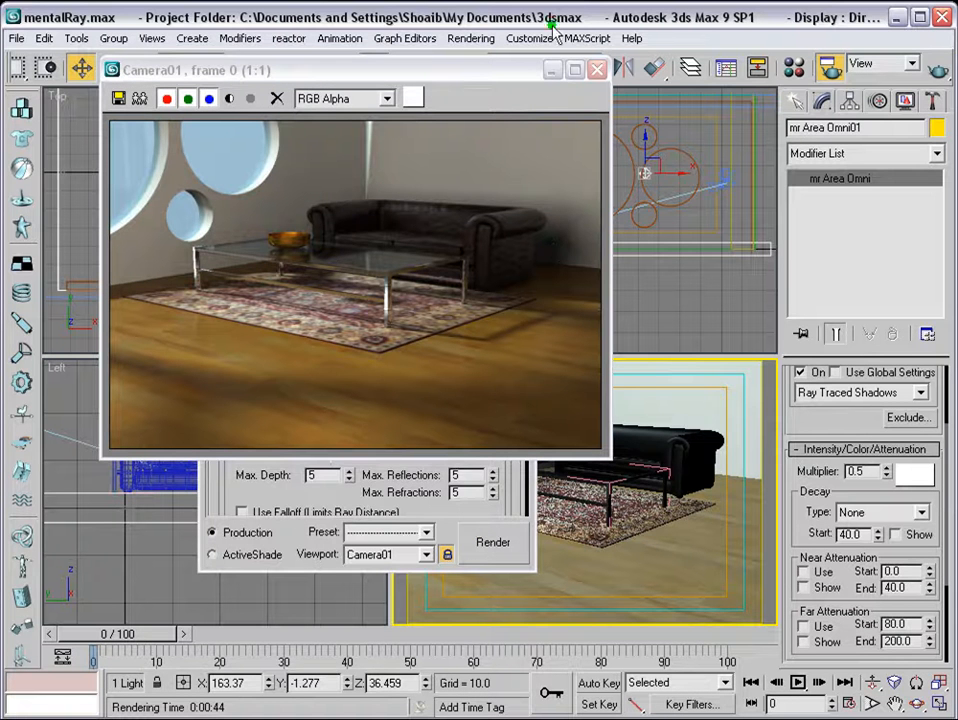
Step: Examine the Camera01 render alongside the Final Gather settings and the available quality presets, and close the rendered image
left_click_drag(477, 70, 595, 140)
left_click(450, 80)
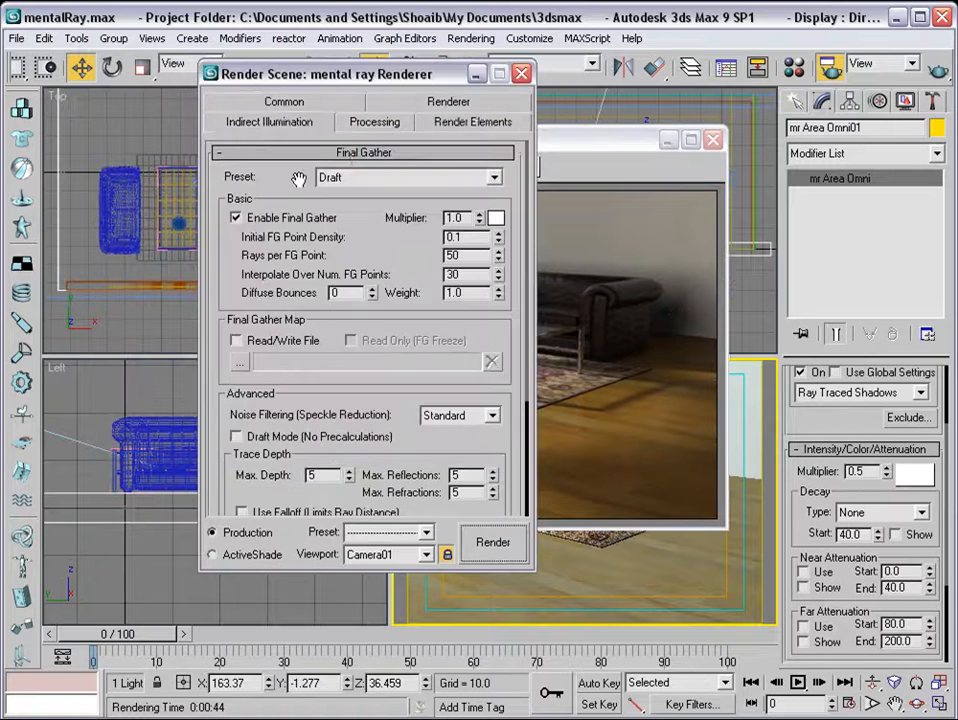
left_click(568, 143)
left_click_drag(567, 143, 464, 90)
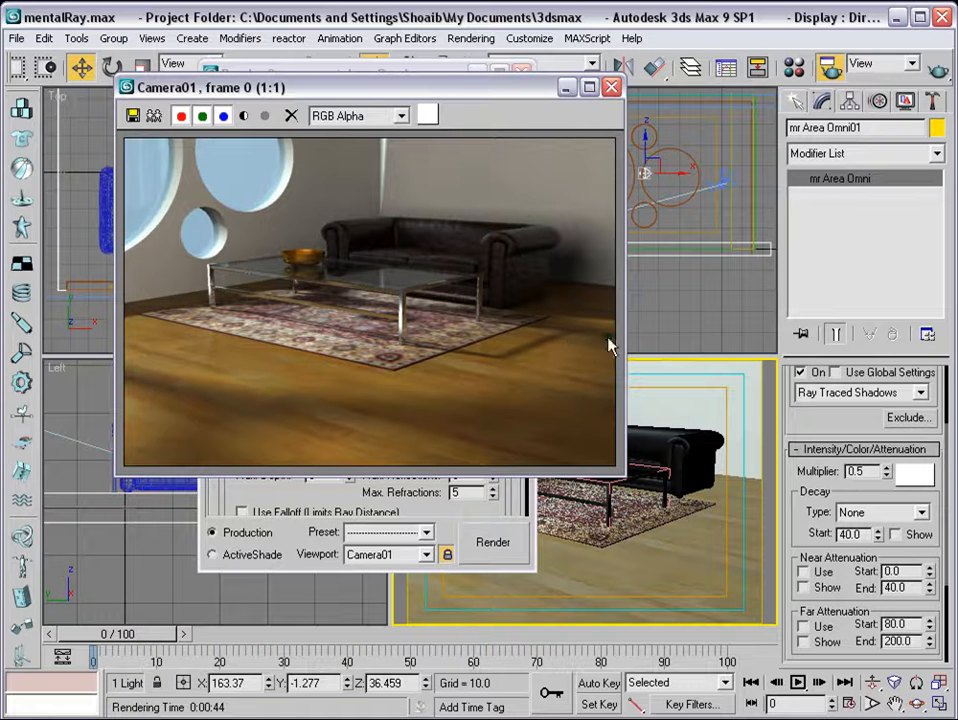
left_click(435, 69)
left_click(494, 177)
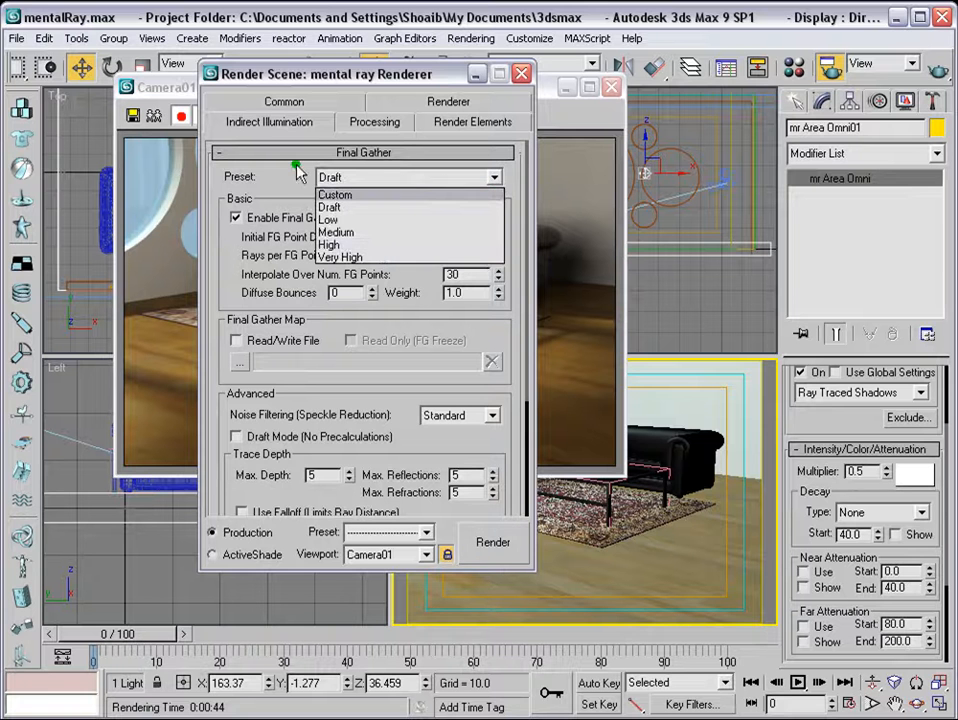
left_click(385, 177)
left_click(547, 88)
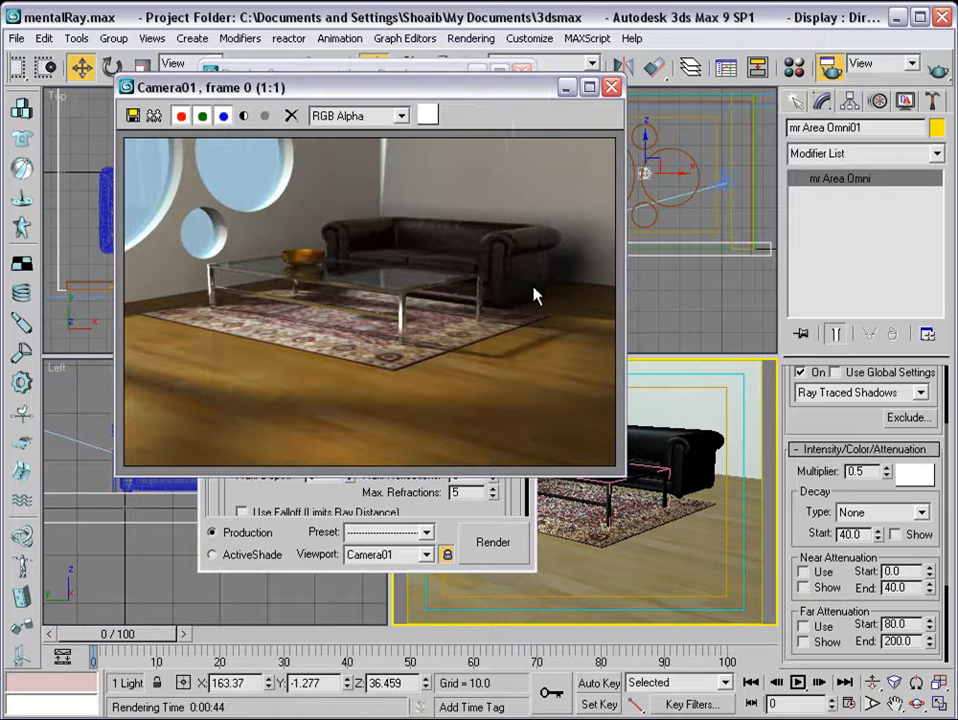
left_click(611, 89)
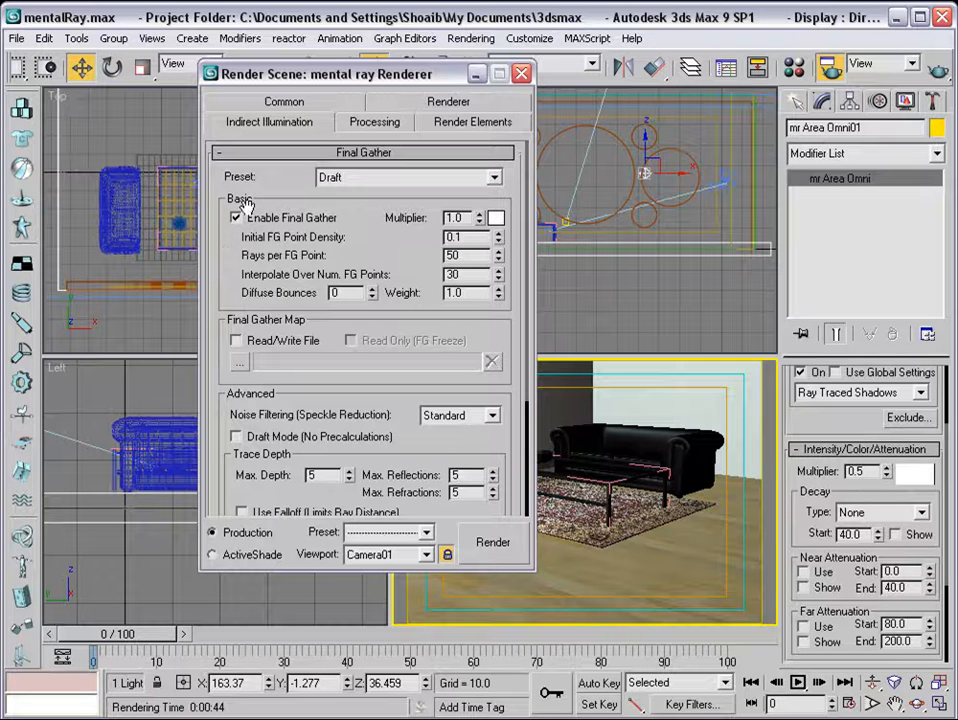
Step: Enable visual diagnostics in Final Gather mode in the mental ray processing settings and render the Camera01 view of the room
left_click_drag(314, 317, 314, 314)
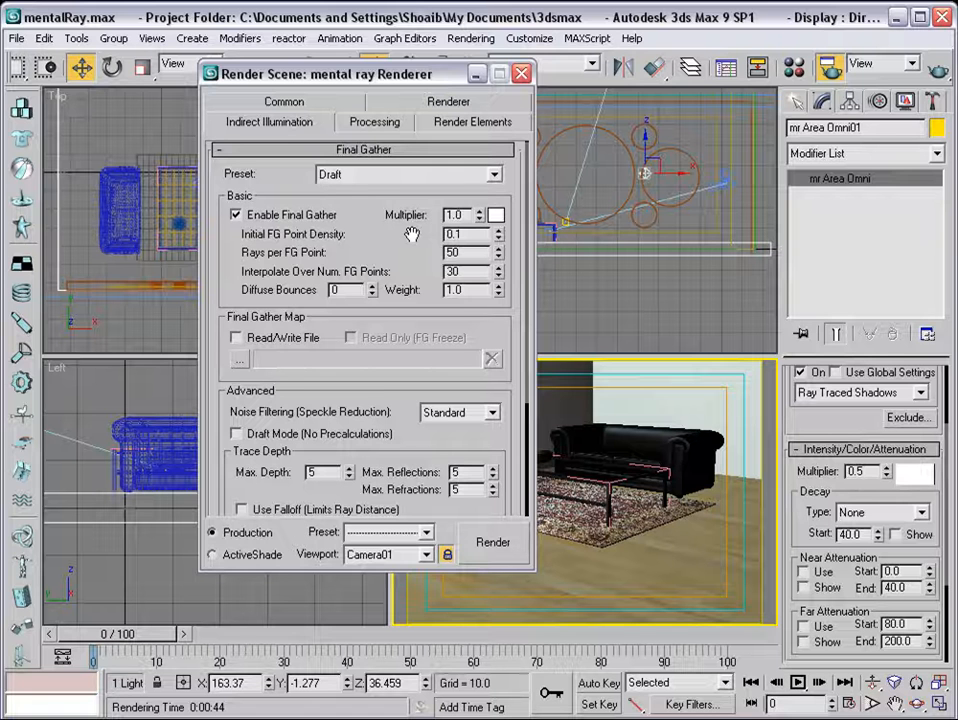
left_click_drag(475, 72, 329, 61)
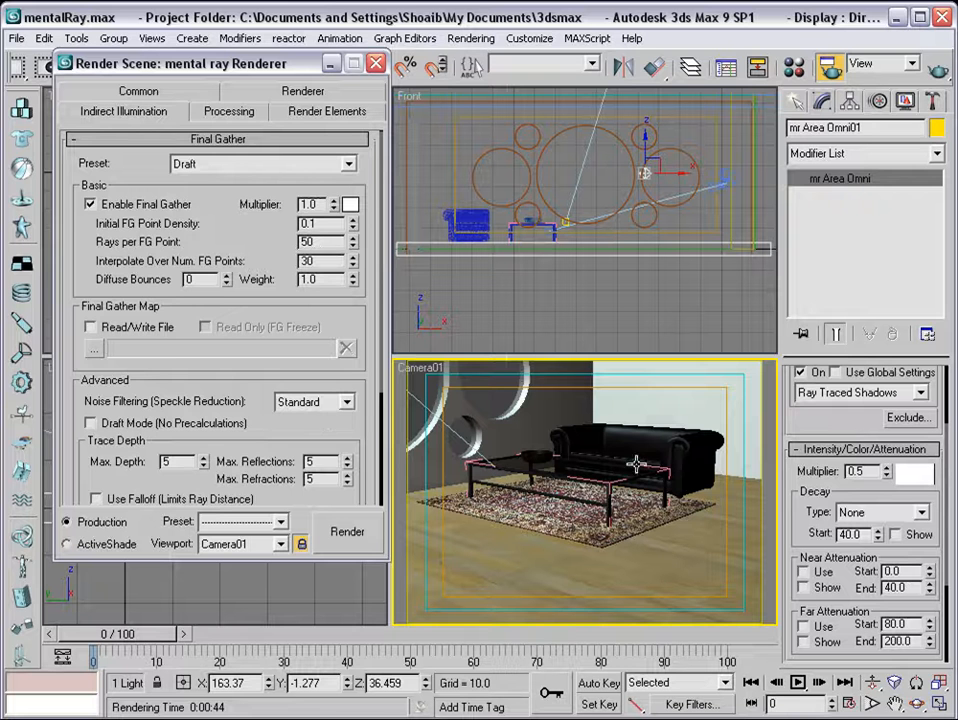
left_click(233, 111)
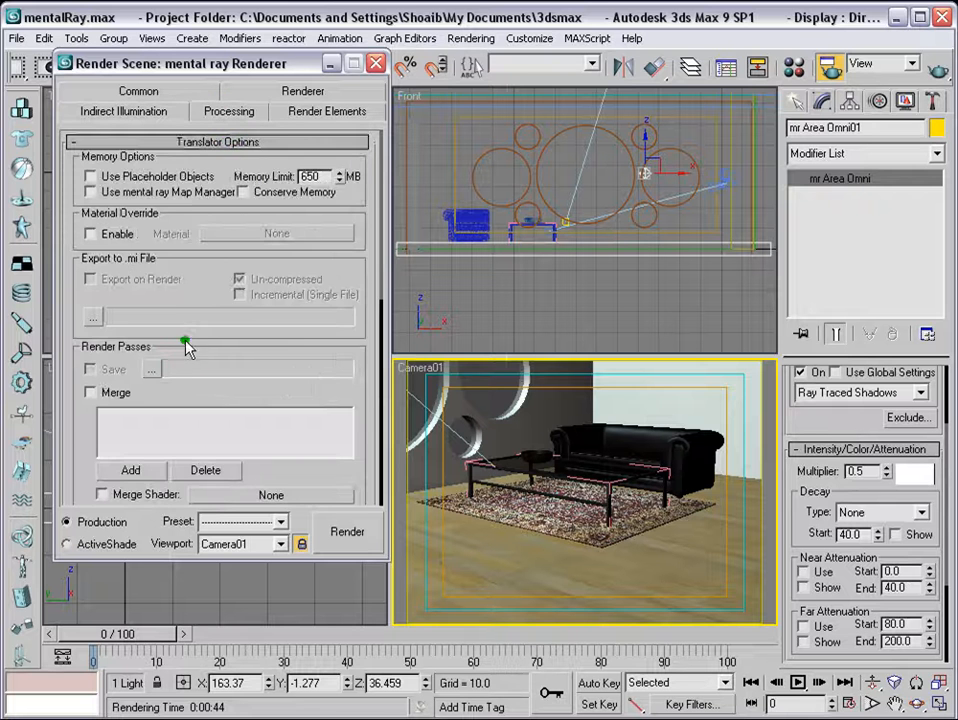
scroll(146, 298, "down", 5)
left_click(89, 316)
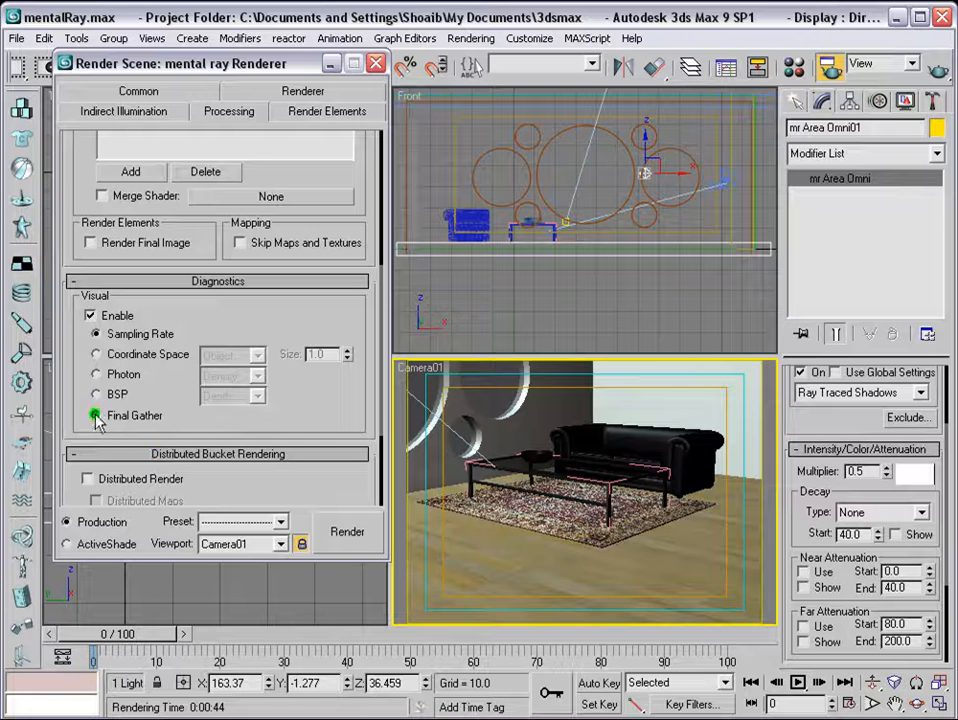
left_click(95, 415)
left_click(348, 533)
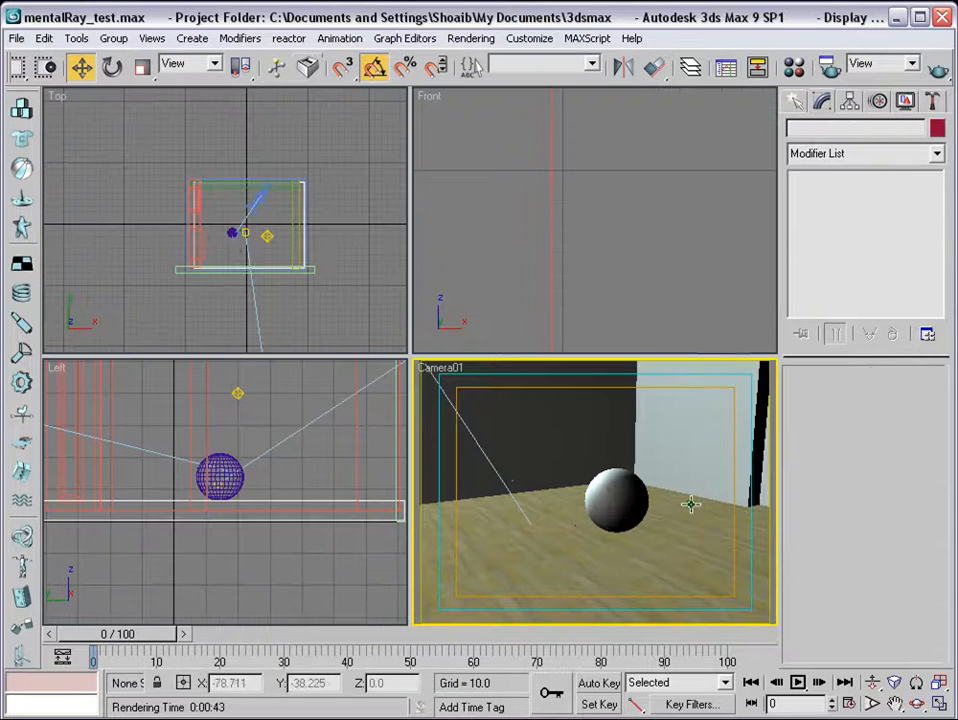
Step: In the mentalRay_test.max sphere scene, select the sphere and enable the Final Gather visual diagnostics in the render settings
left_click(622, 513)
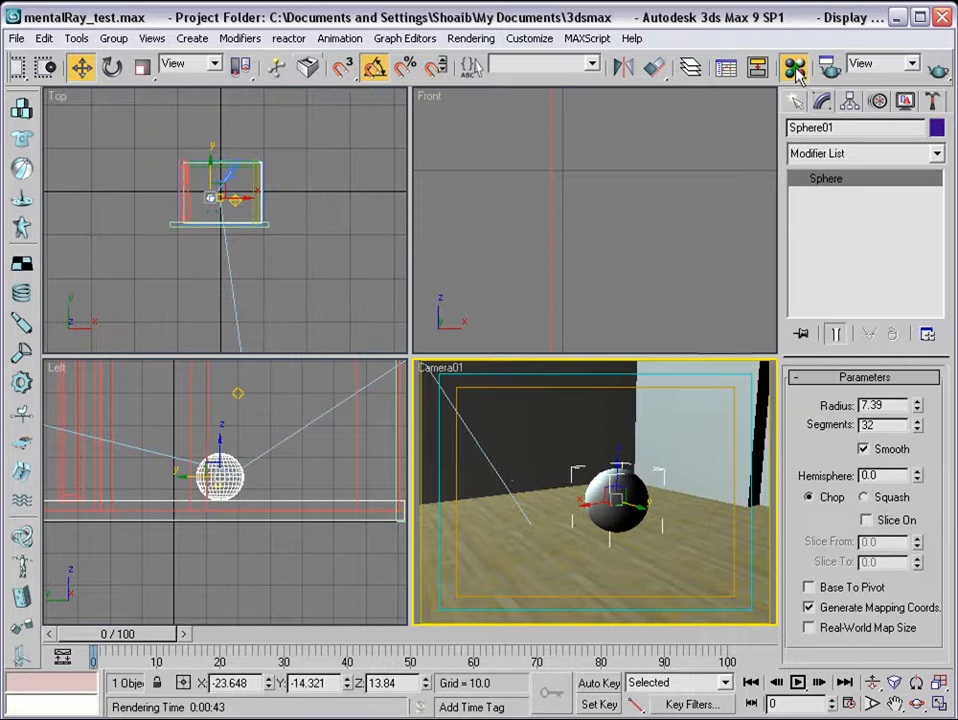
left_click(829, 66)
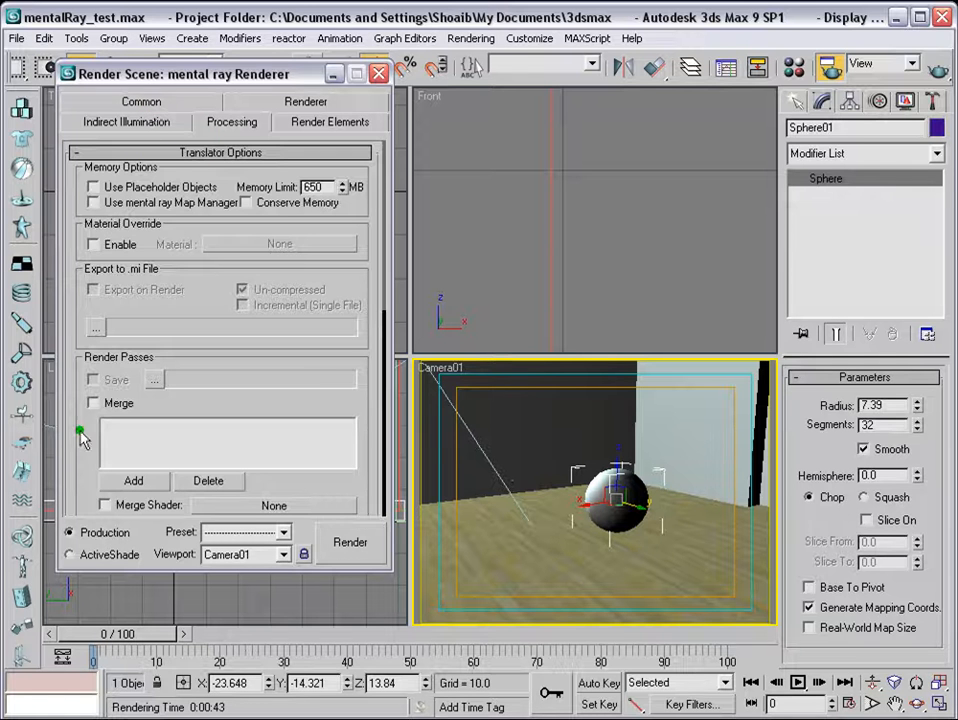
left_click_drag(80, 431, 113, 24)
left_click(94, 207)
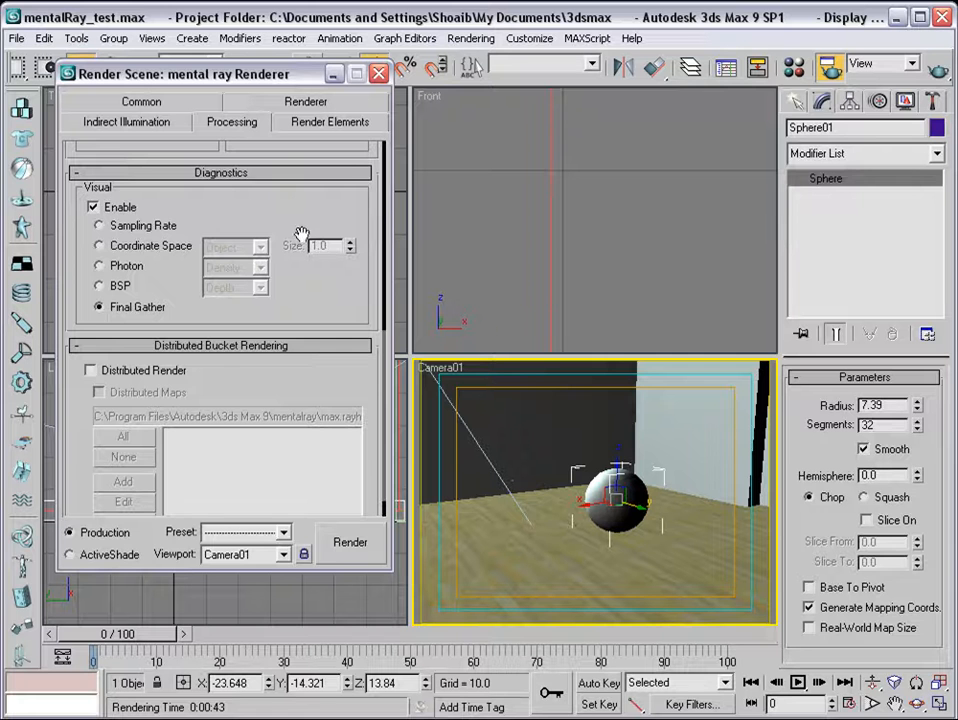
Step: Set the test scene's Final Gather preset to Draft and render the Camera01 view
left_click(120, 122)
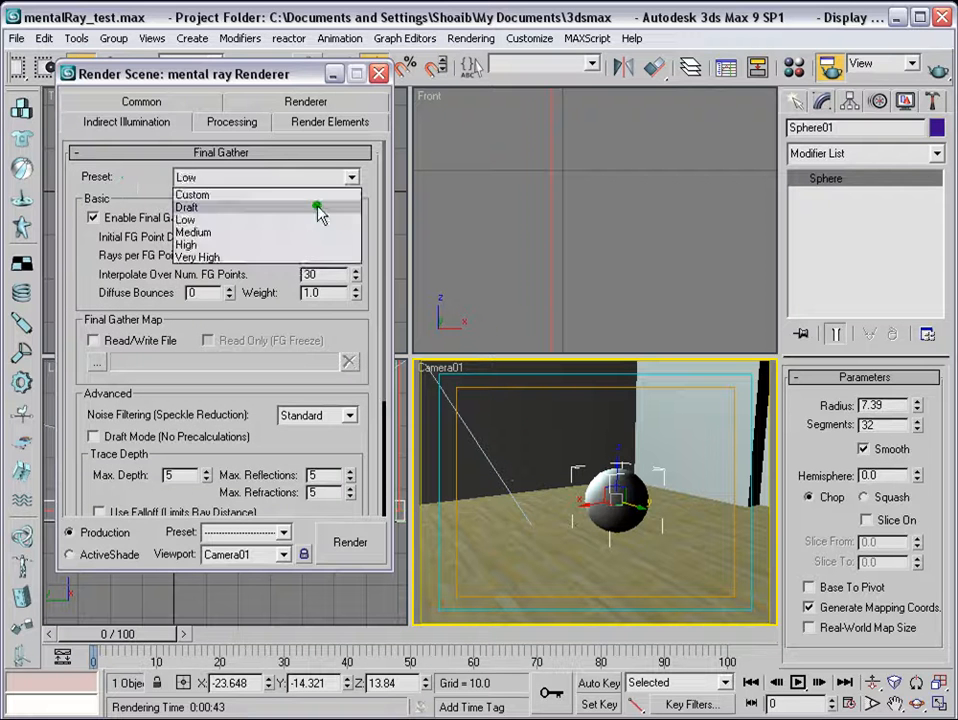
left_click(316, 206)
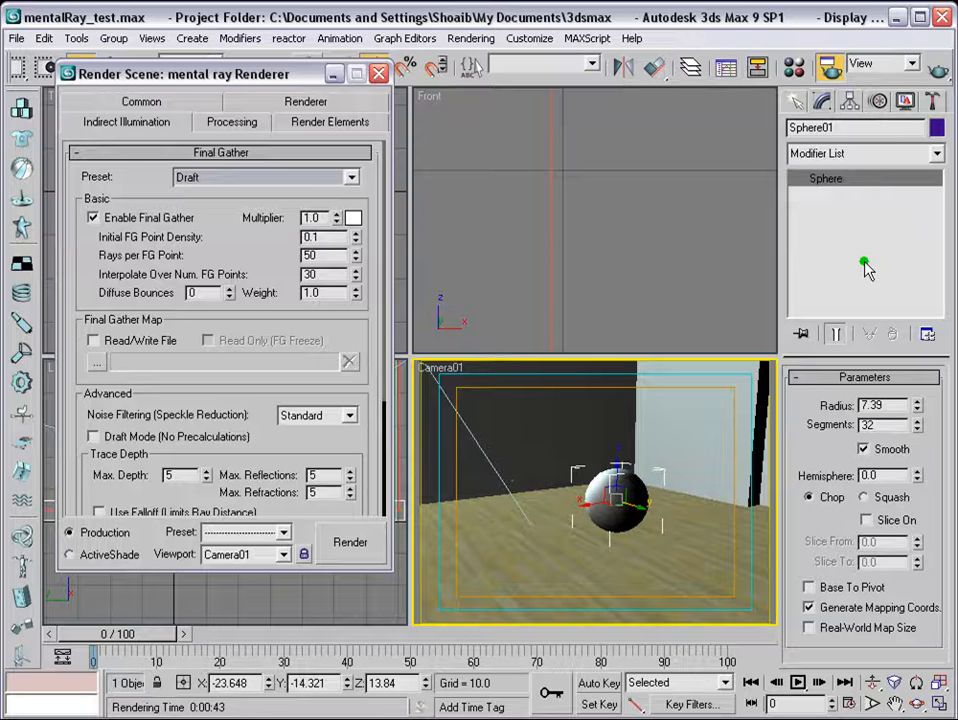
left_click(940, 68)
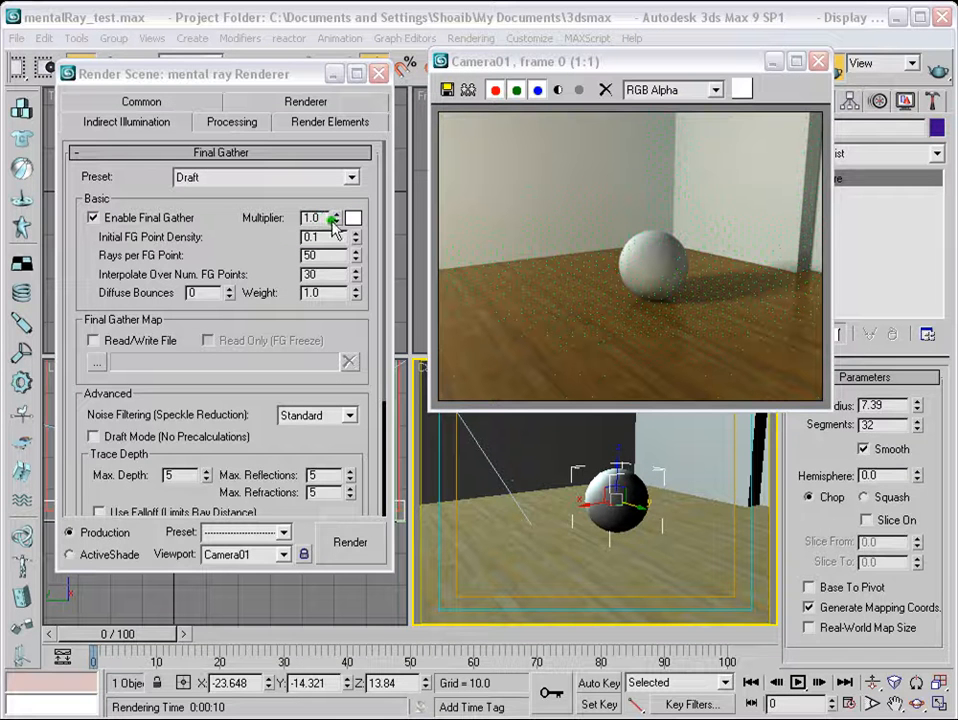
Step: Lower the Final Gather multiplier to 0.0 and set it back to 1.0
left_click_drag(334, 221, 267, 218)
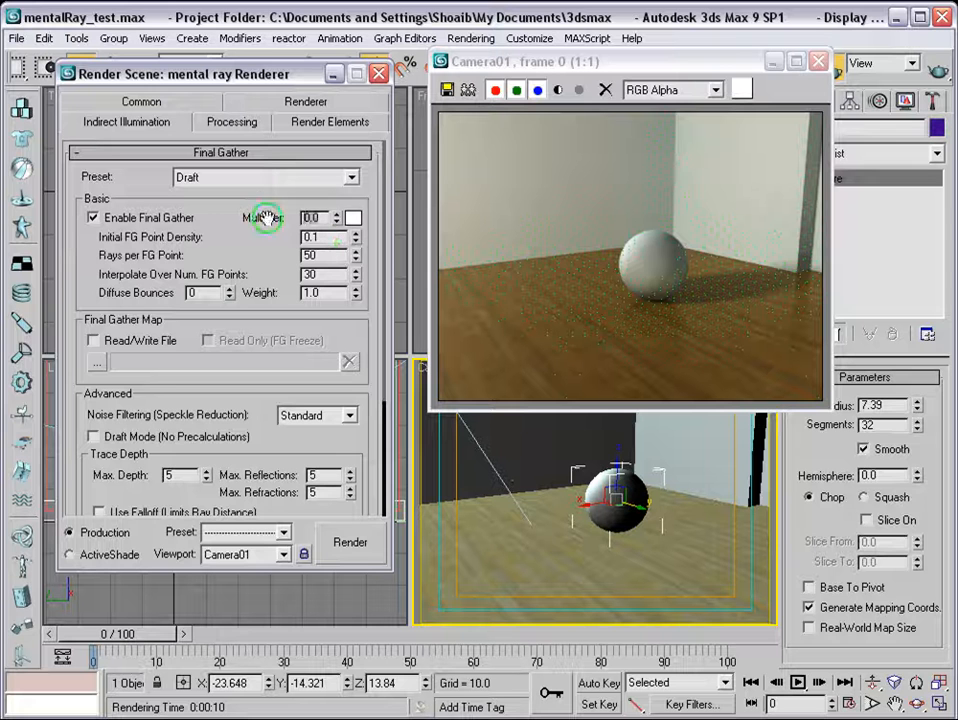
type("1")
key("Return")
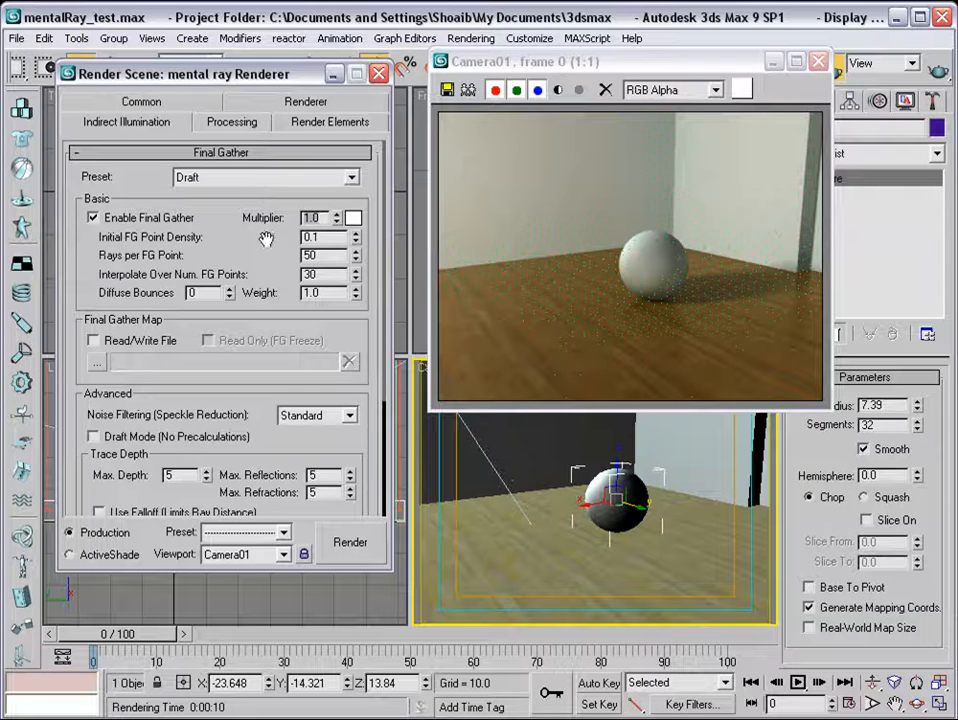
Step: Set the initial Final Gather point density to 1.0 and render the sphere scene
left_click_drag(265, 238, 250, 216)
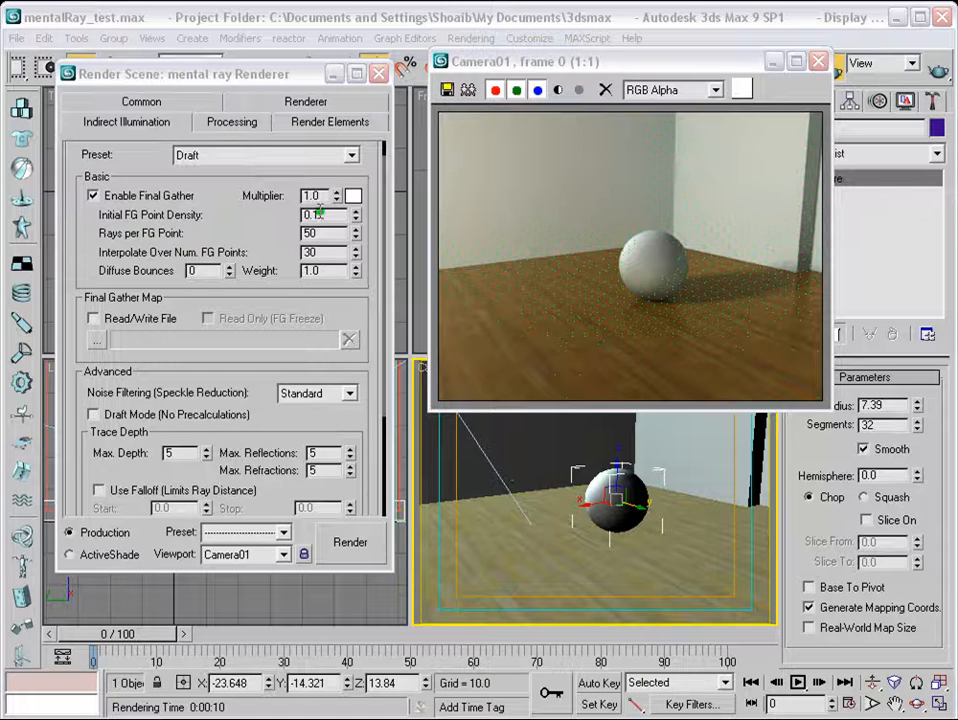
type("1")
key("Return")
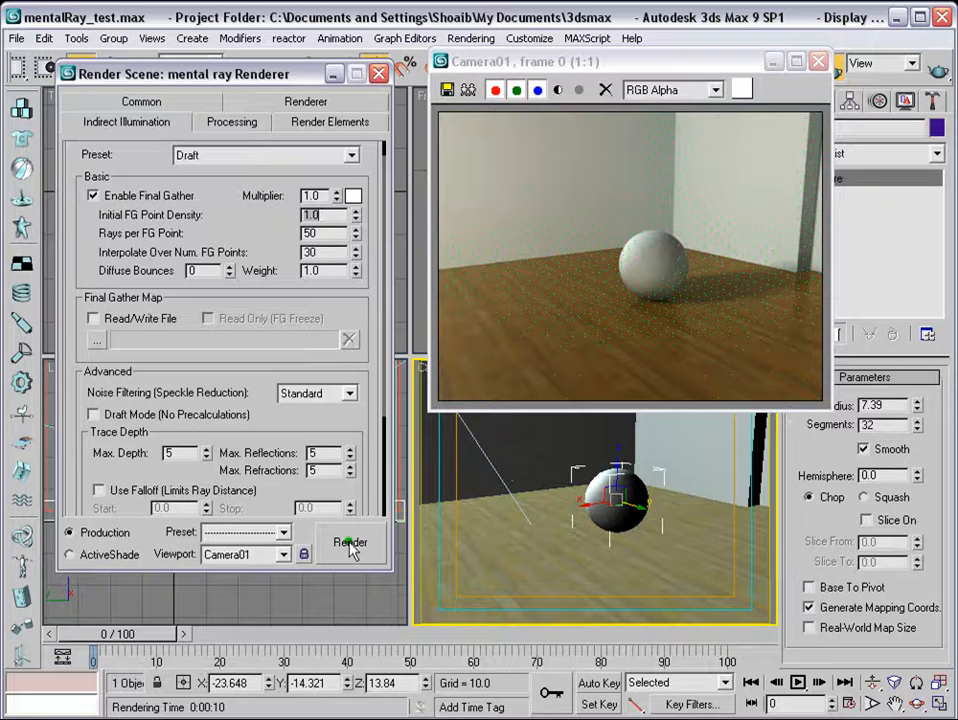
left_click(350, 543)
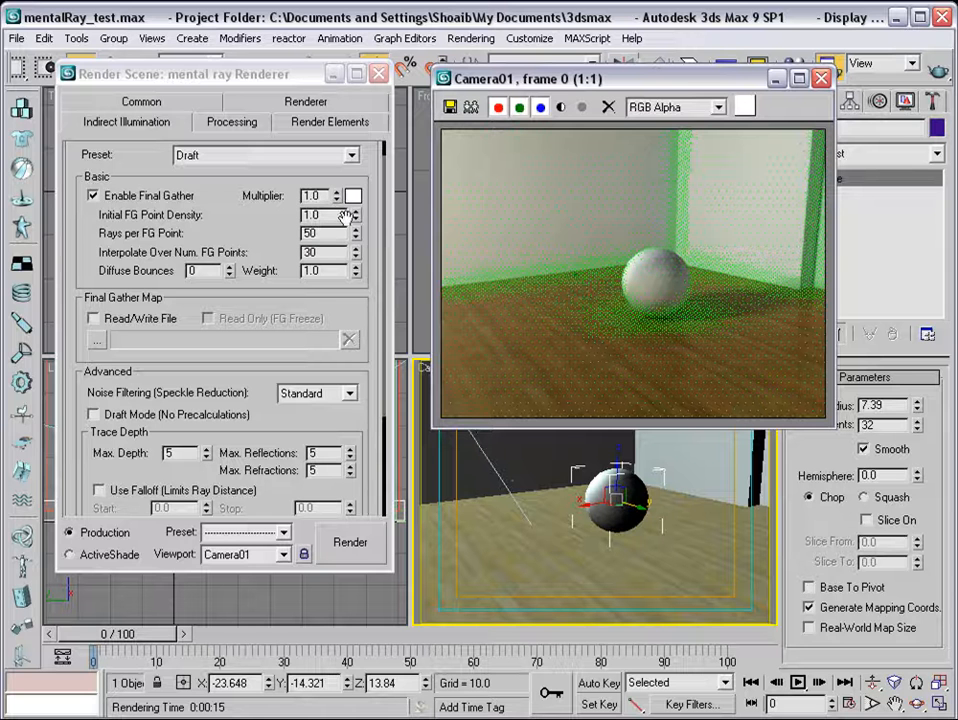
Step: Examine the distribution of Final Gather points around the sphere, walls and floor in the rendered image
scroll(551, 274, "up", 2)
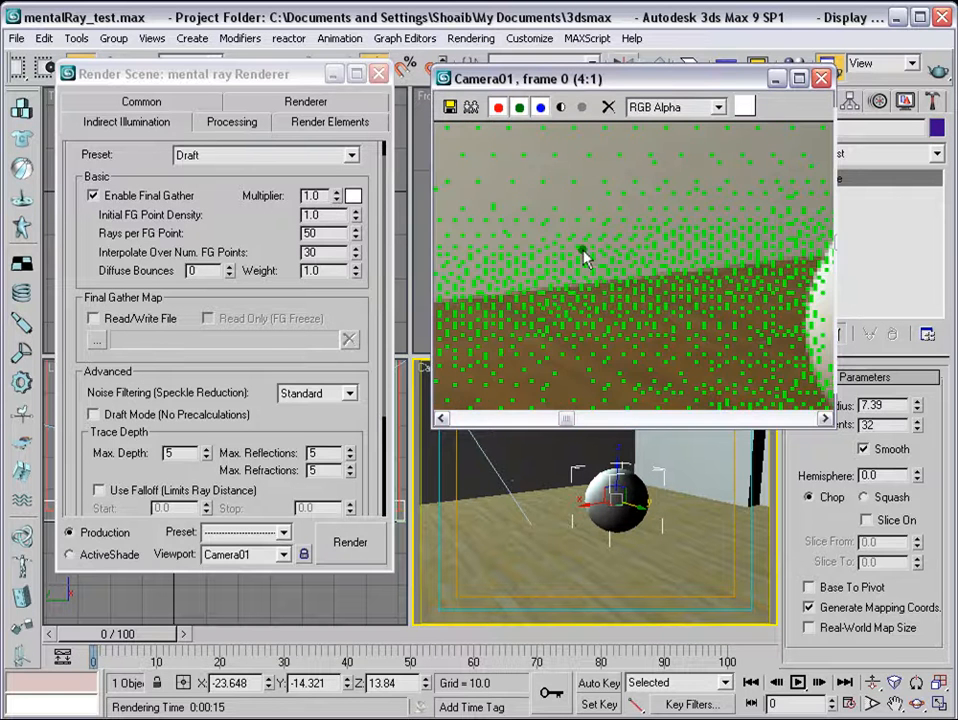
scroll(597, 222, "down", 2)
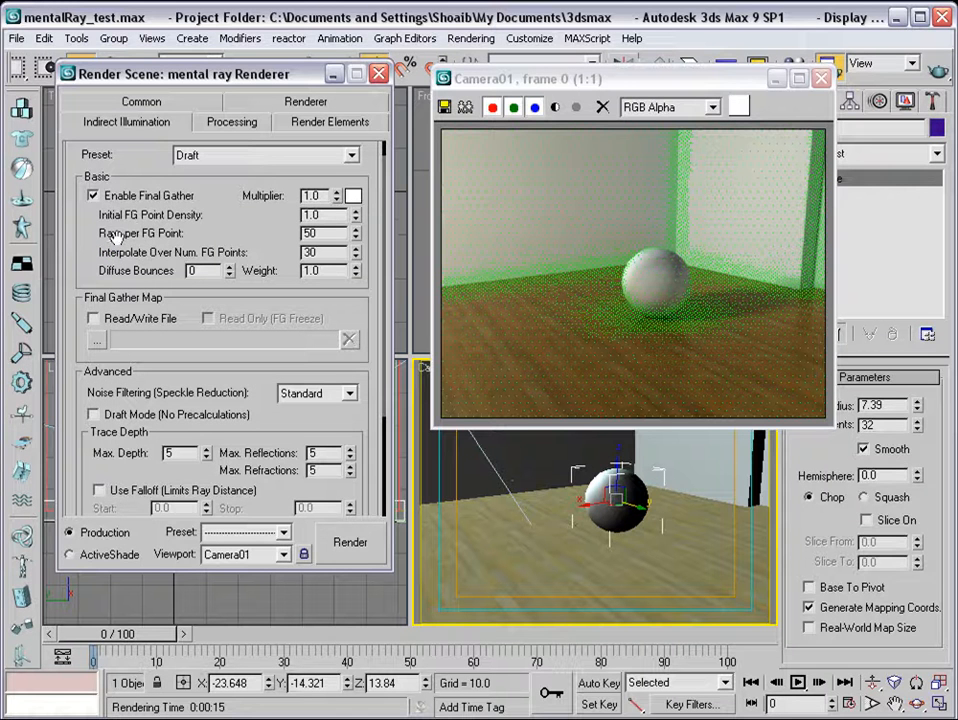
left_click(626, 82)
scroll(556, 200, "up", 1)
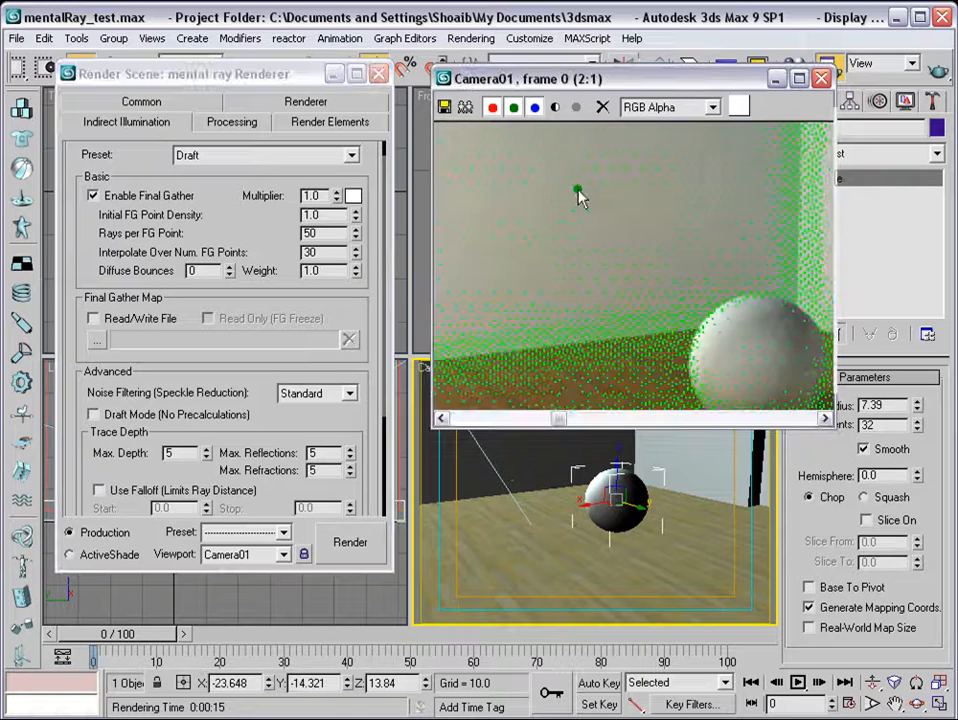
scroll(562, 176, "down", 1)
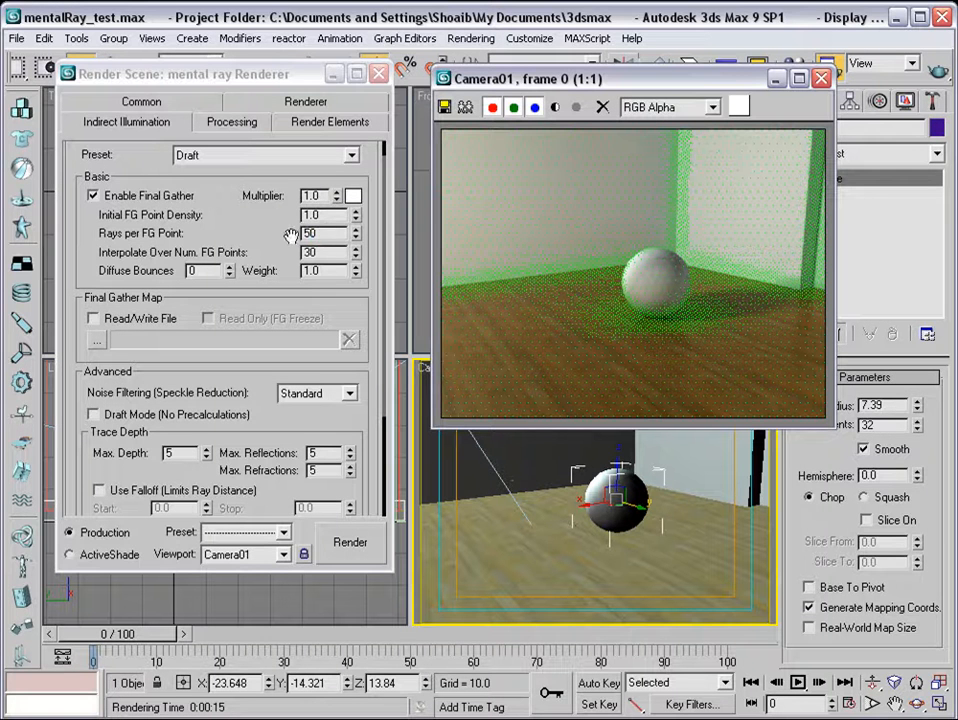
Step: Try the Very High and Medium Final Gather presets to compare rays per point, and return the preset to Draft
left_click(352, 155)
left_click(295, 236)
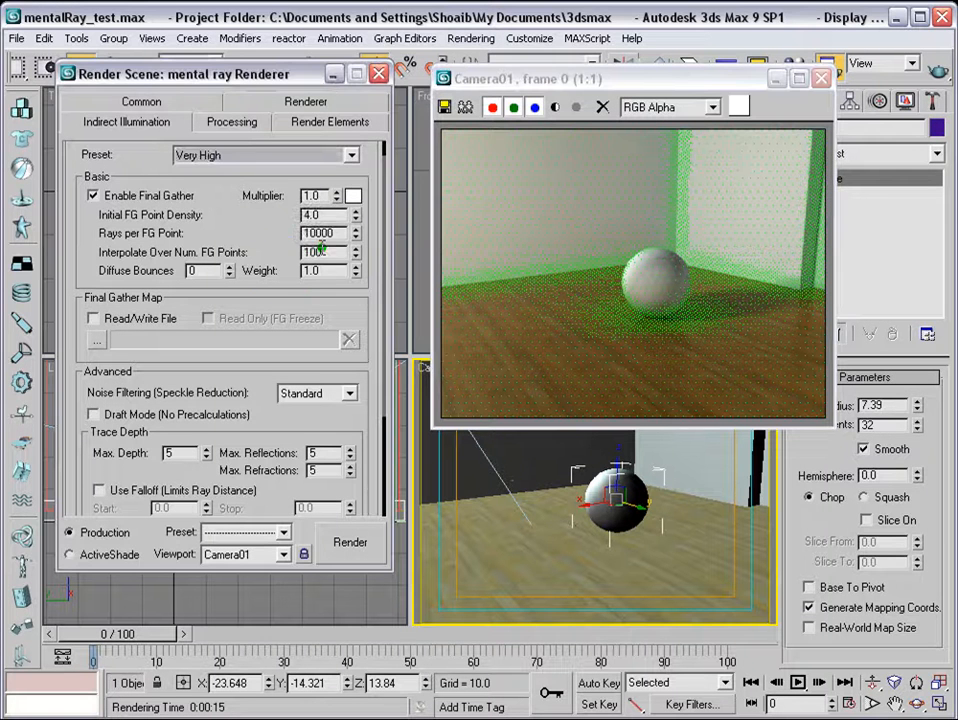
left_click(352, 155)
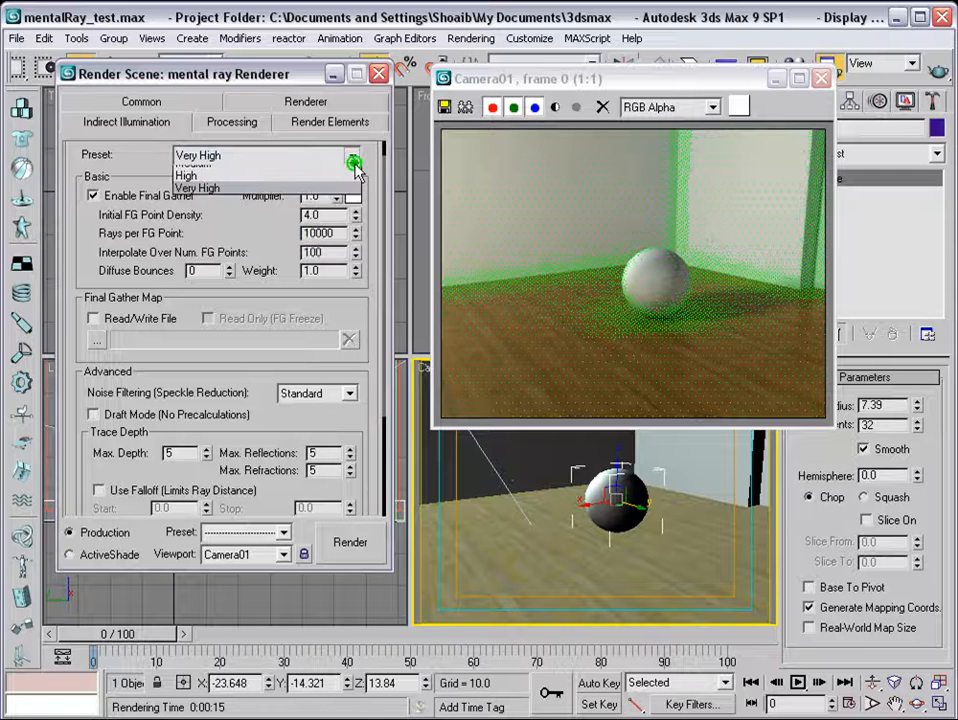
left_click(299, 207)
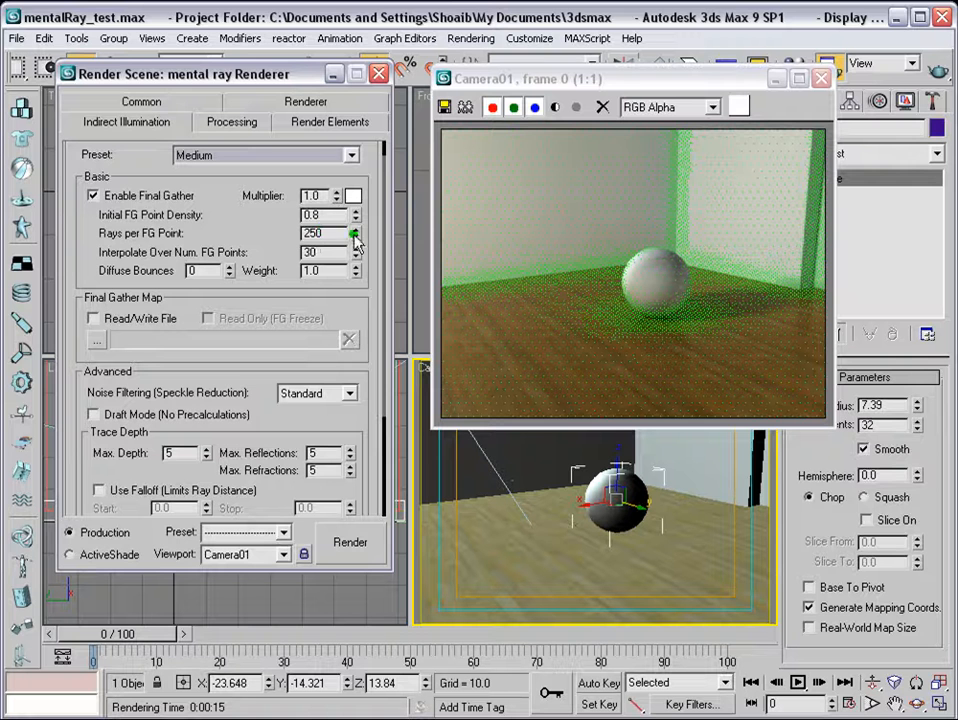
left_click(337, 167)
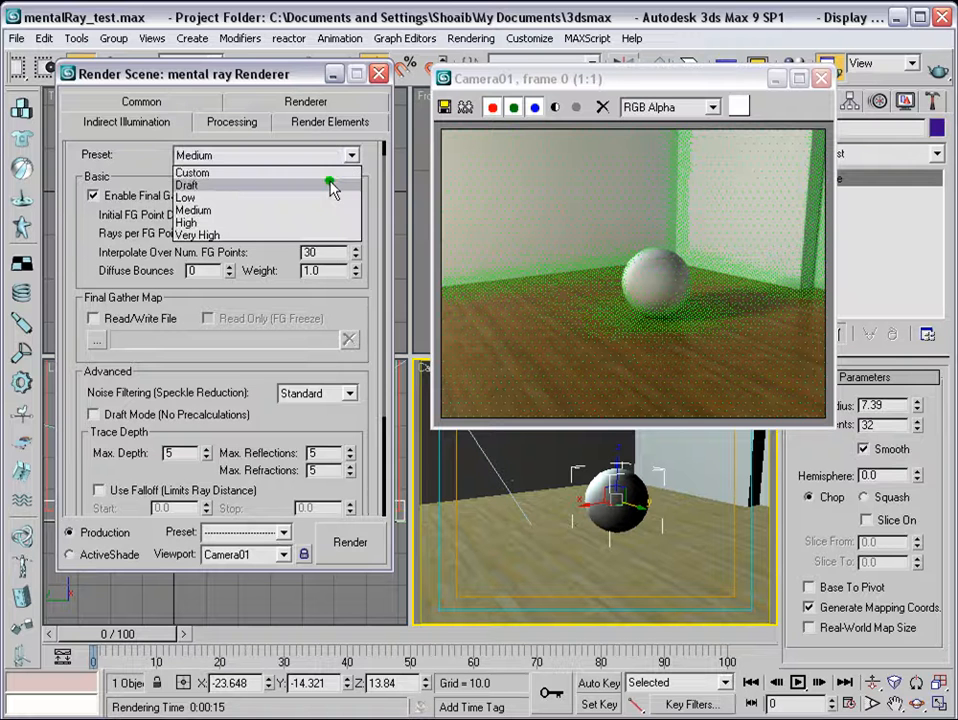
left_click(331, 183)
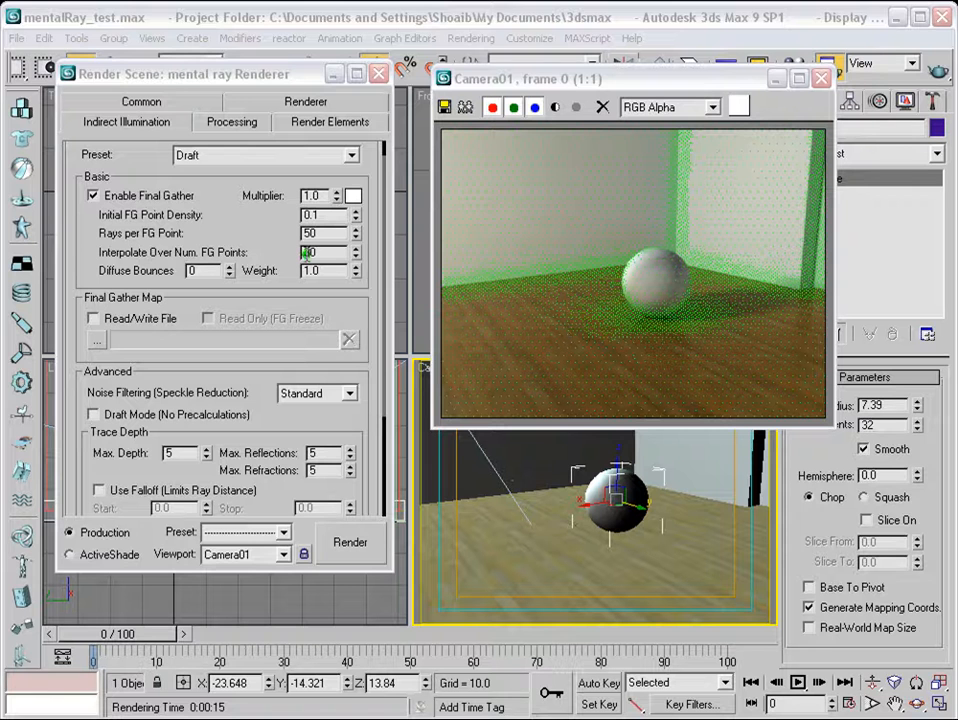
Step: Switch the Final Gather preset to Very High to check its interpolation value, and restore Draft
left_click(352, 156)
left_click(312, 235)
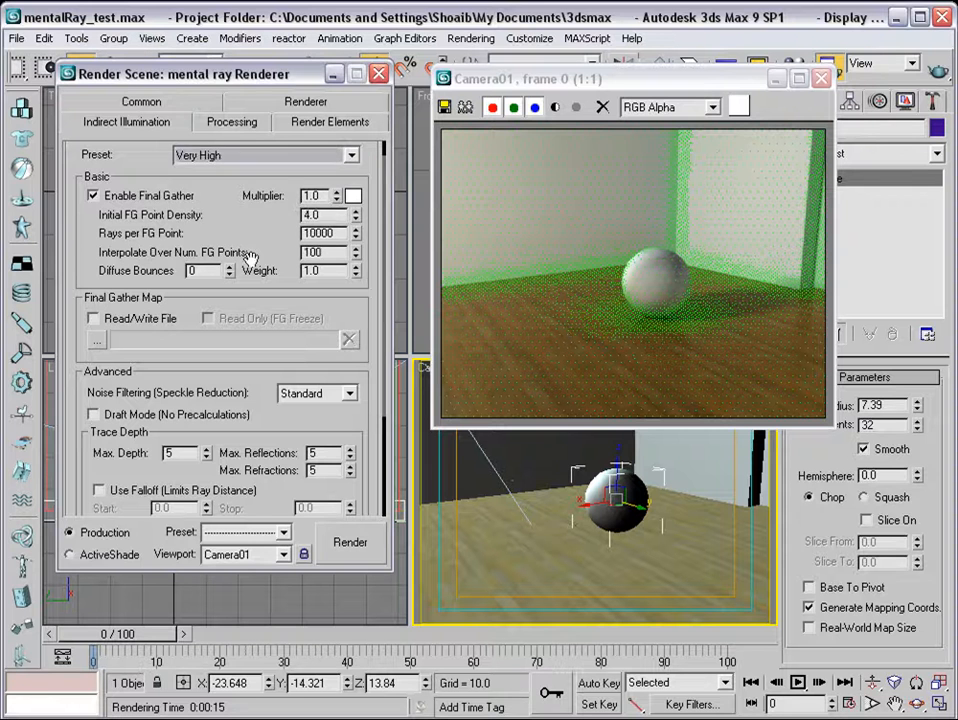
scroll(299, 171, "down", 1)
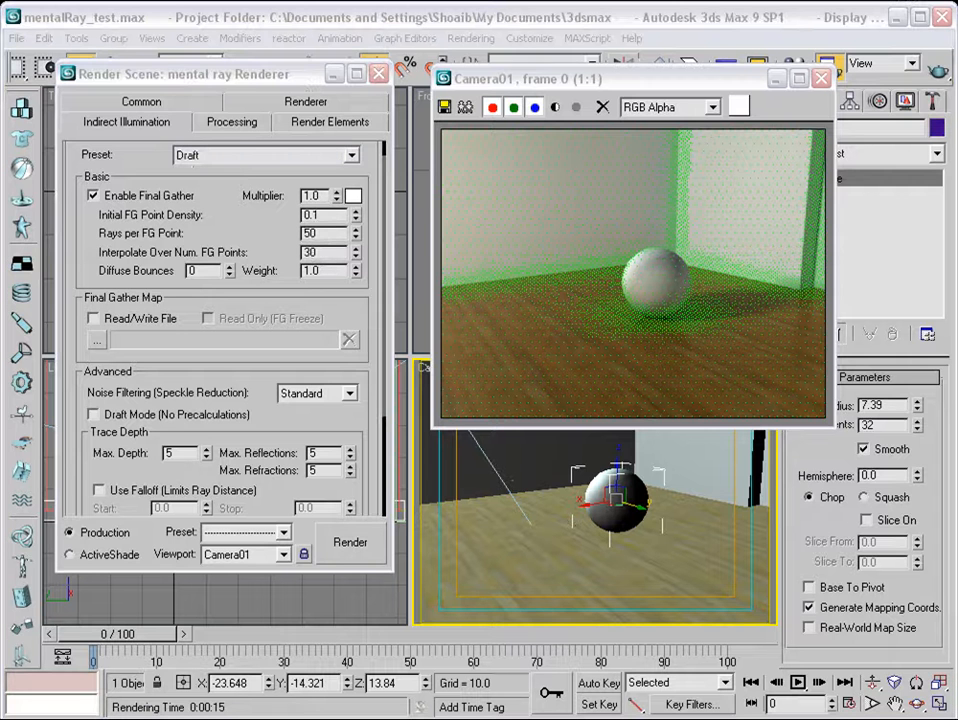
Step: Set the Final Gather diffuse bounces to 5
left_click(200, 270)
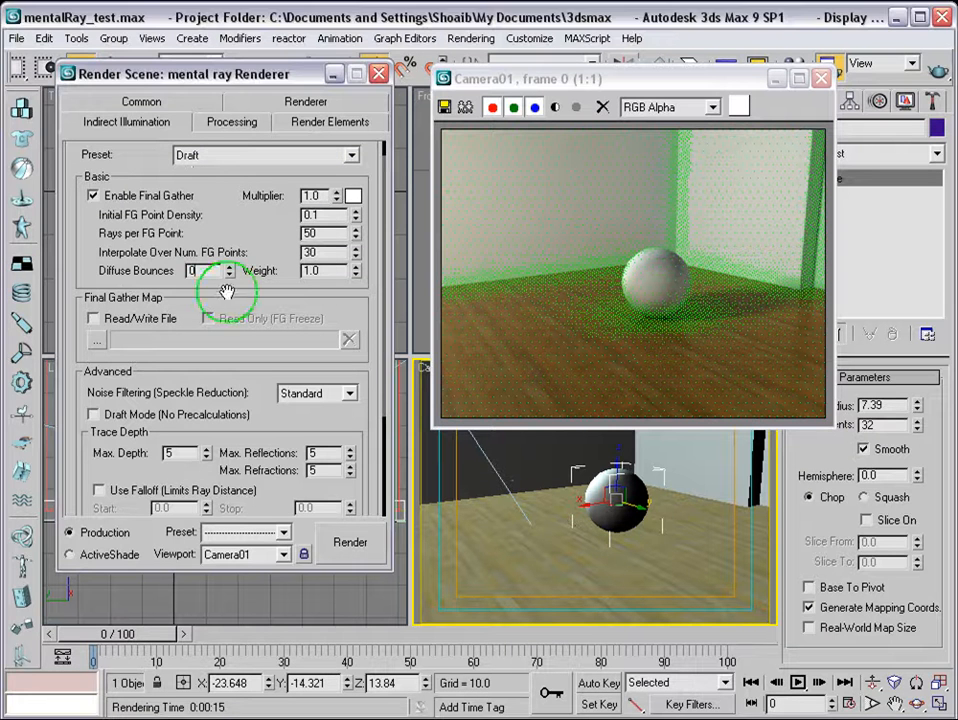
key("BackSpace")
type("5")
left_click(176, 273)
Step: Set the Final Gather diffuse bounces to 1
left_click(197, 275)
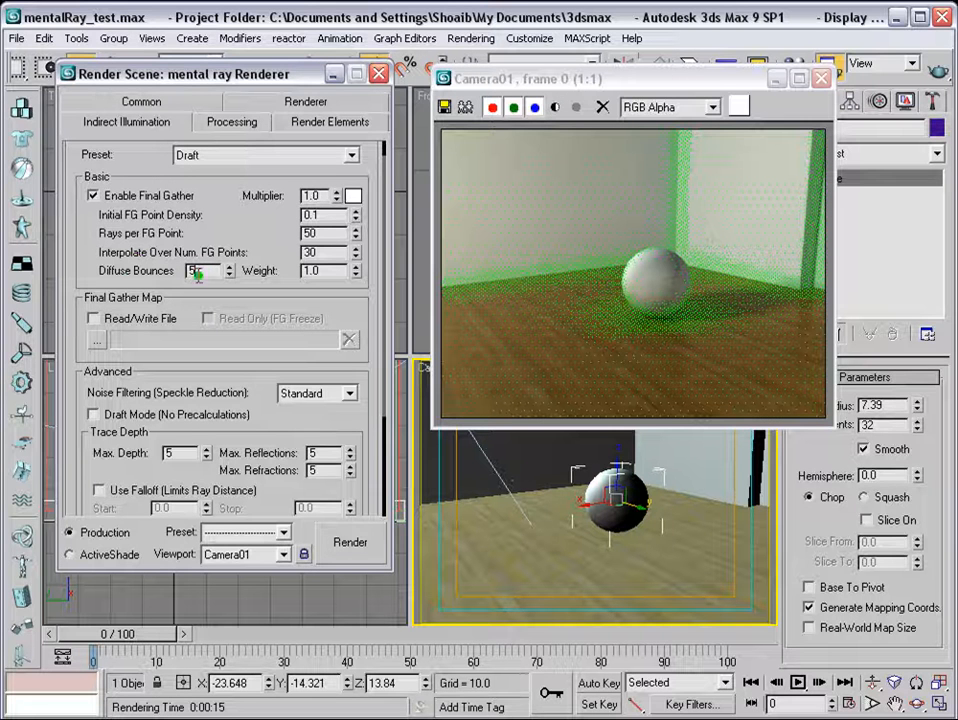
key("BackSpace")
type("1")
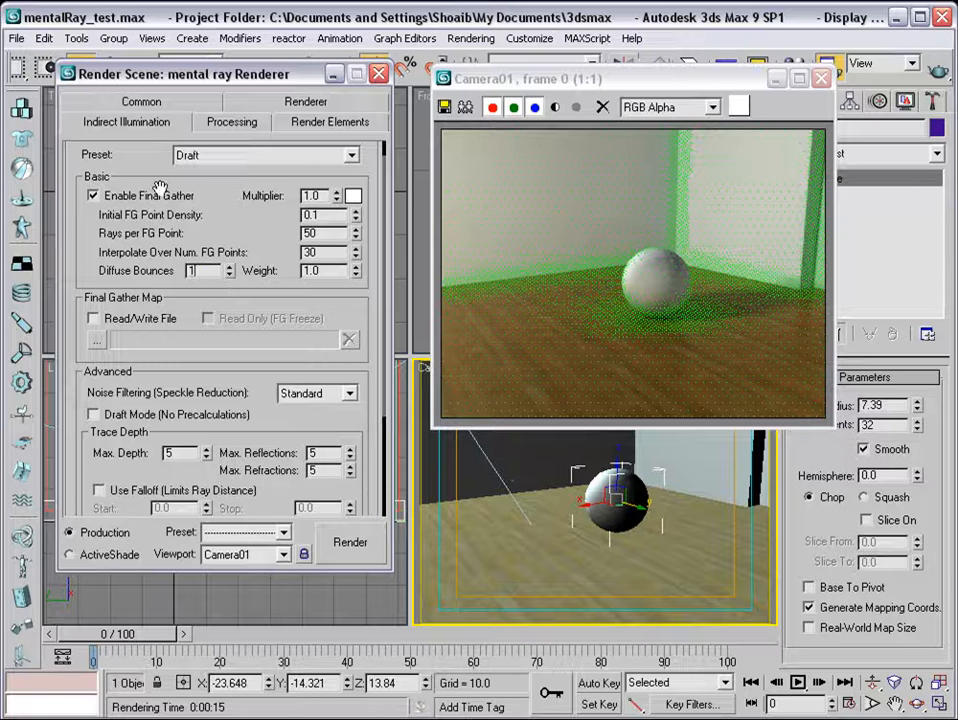
scroll(80, 212, "up", 1)
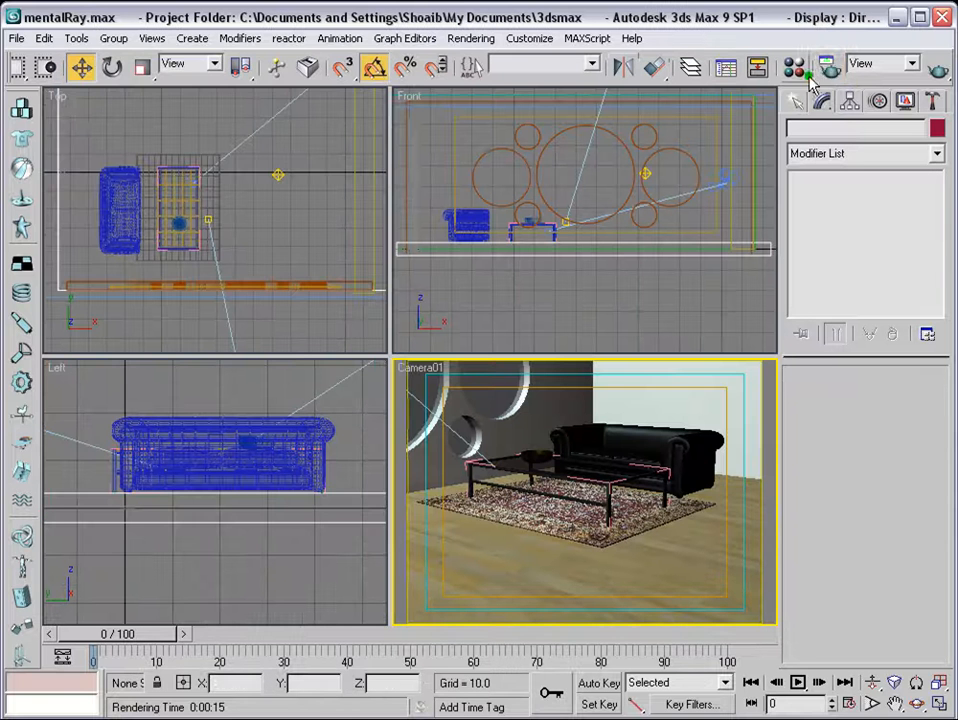
Step: In the mentalRay.max room scene, set samples per pixel to minimum 4 and maximum 16, choose the Mitchell filter and enable Jitter
left_click(827, 67)
left_click(301, 100)
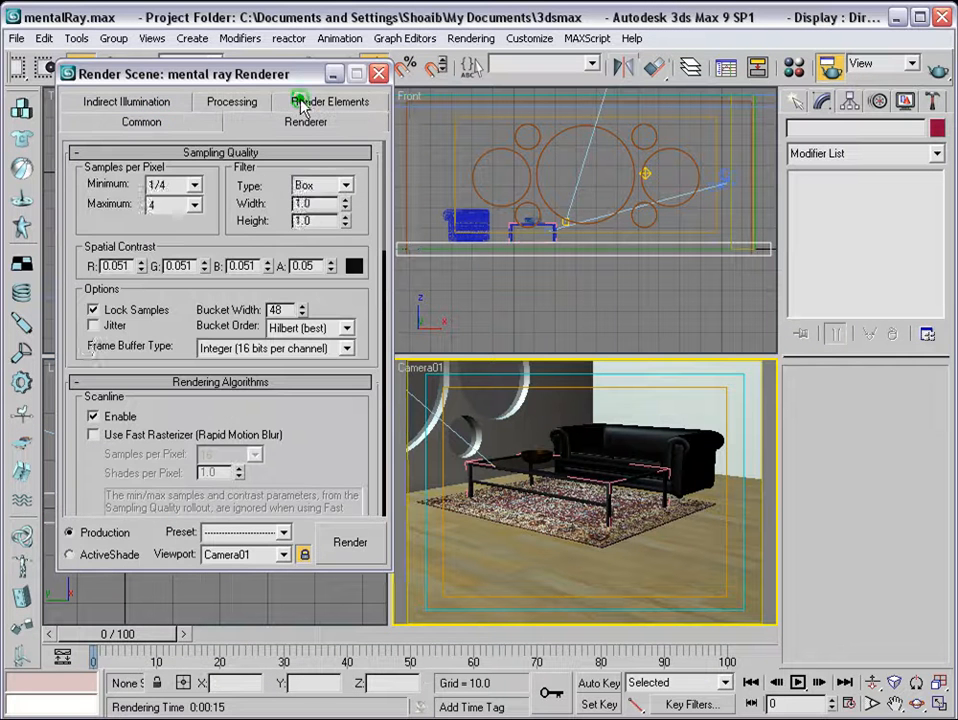
left_click(322, 185)
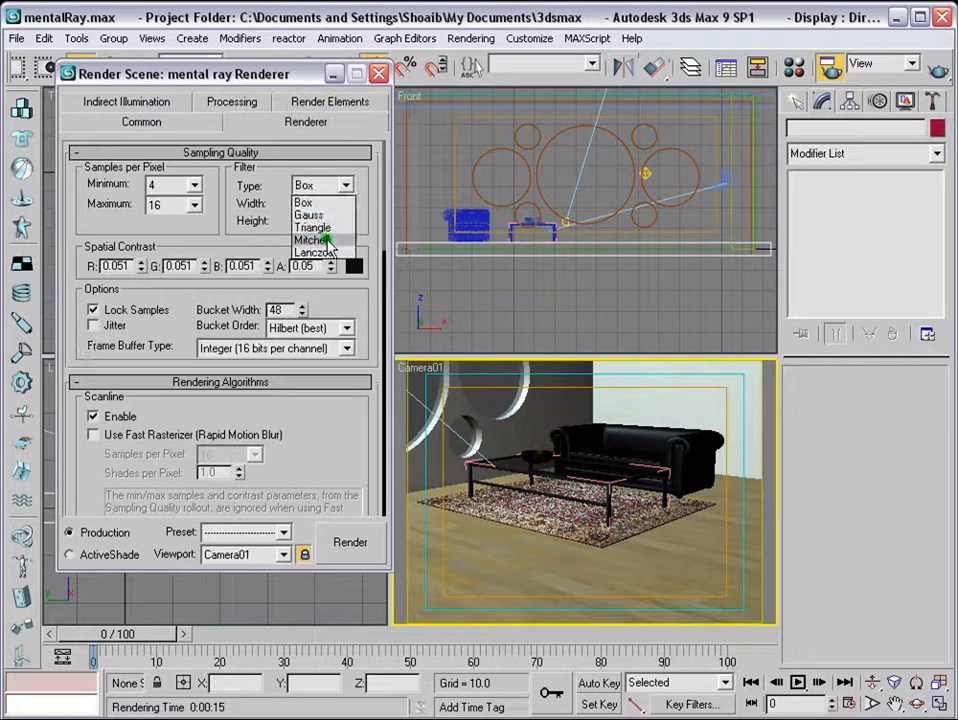
left_click(325, 242)
left_click(93, 325)
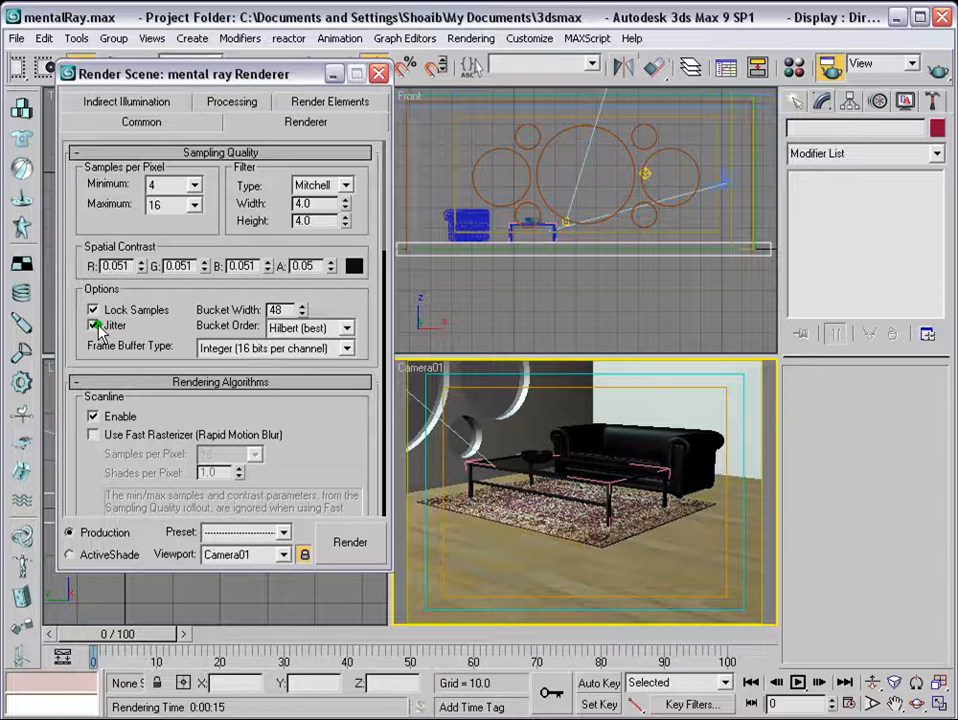
mouse_move(336, 374)
left_mouse_down()
mouse_move(333, 105)
mouse_move(331, 239)
mouse_move(375, 634)
left_mouse_up()
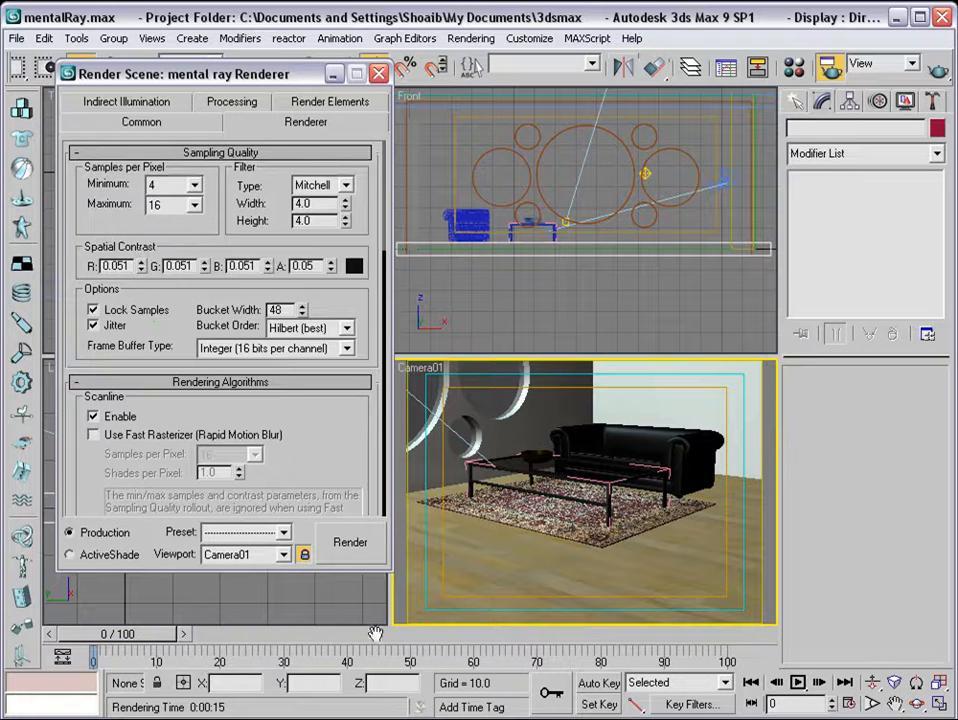
Step: Set samples per pixel to minimum 1 and maximum 4
left_click(194, 186)
left_click(157, 239)
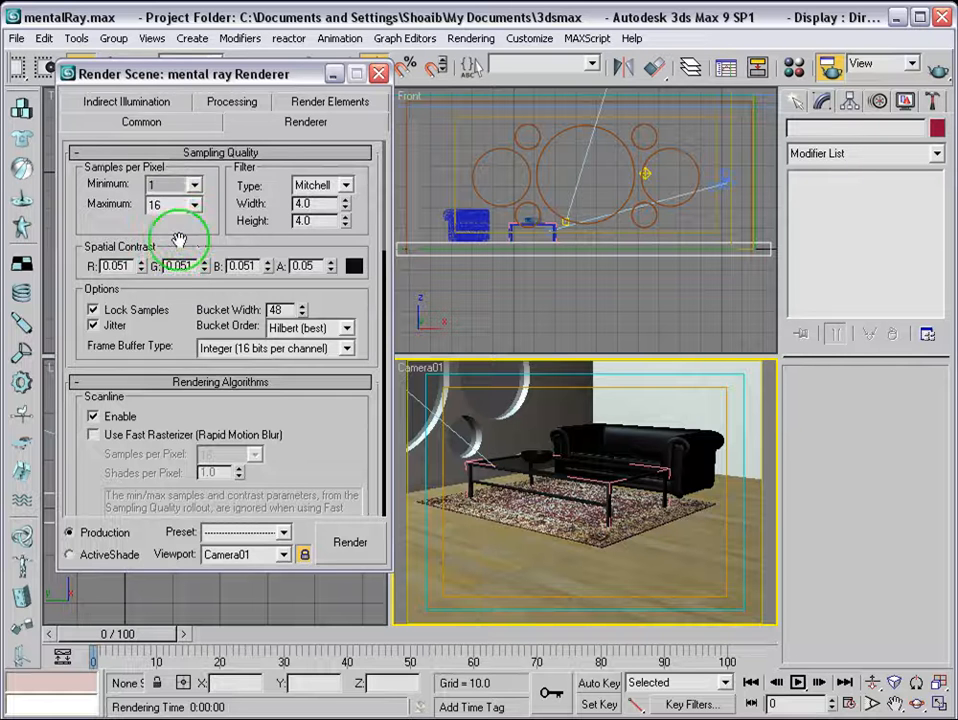
left_click(194, 204)
left_click(178, 270)
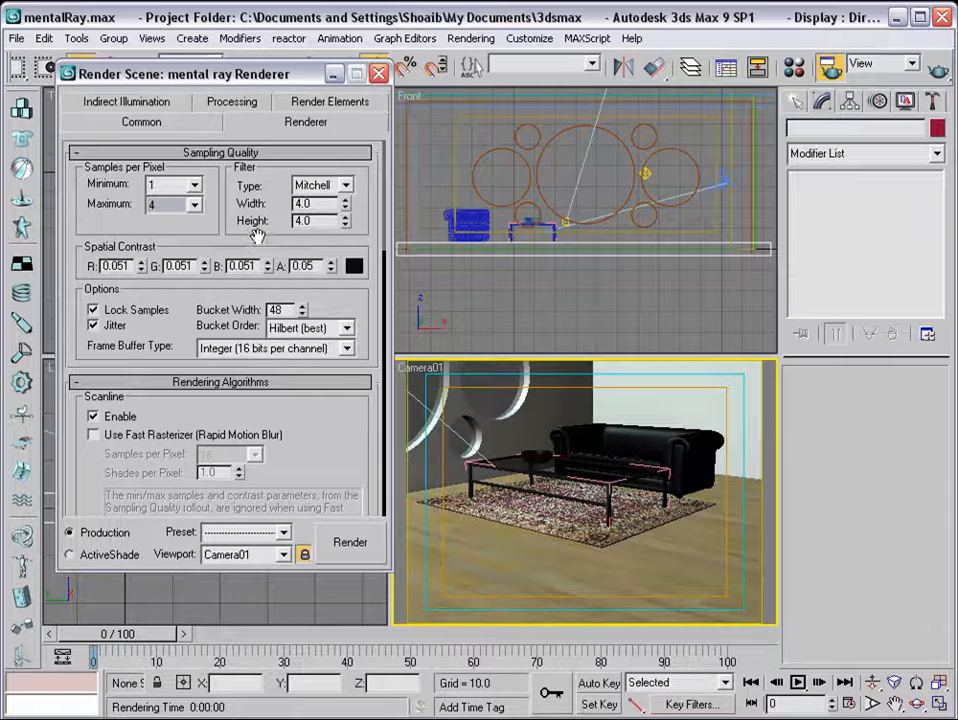
Step: Disable the mental ray visual diagnostics and set the render output size to 360x240
left_click(231, 103)
scroll(130, 238, "down", 5)
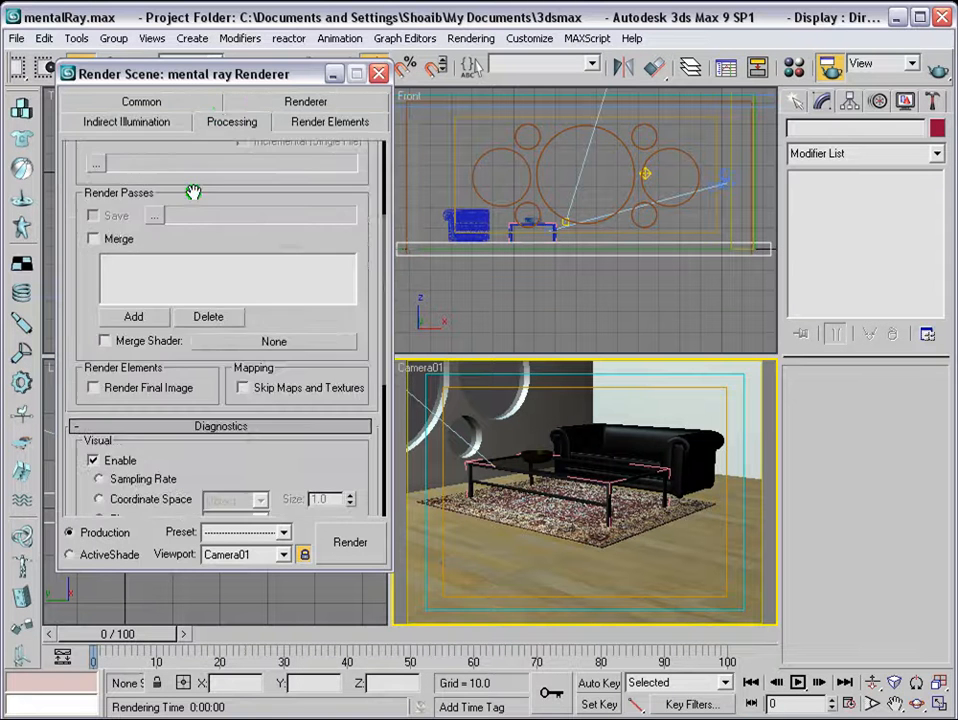
left_click(93, 315)
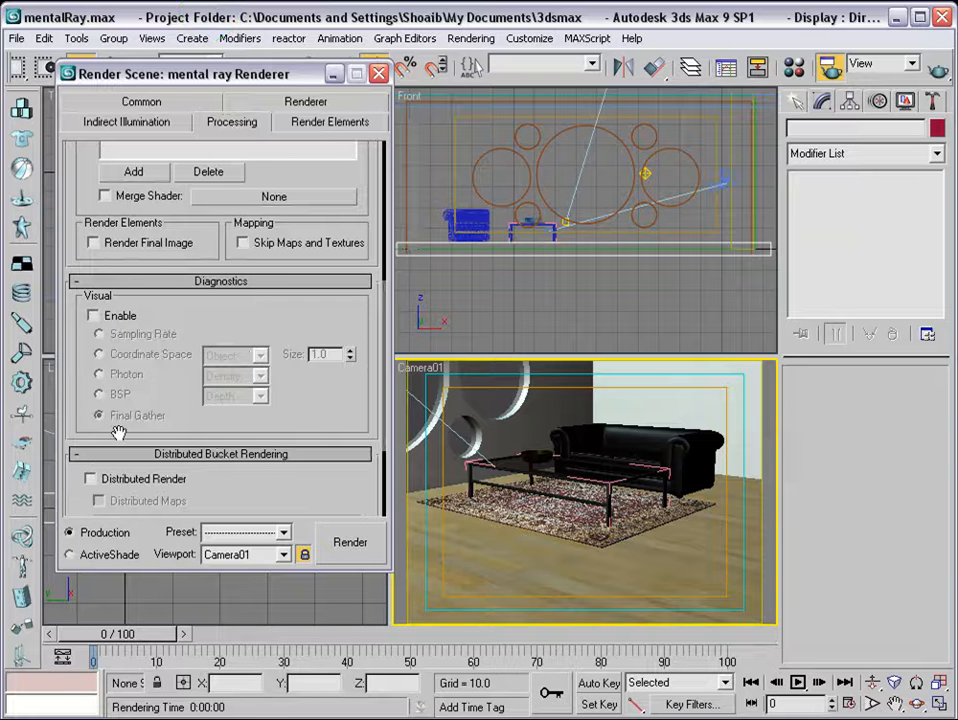
left_click_drag(160, 262, 235, 541)
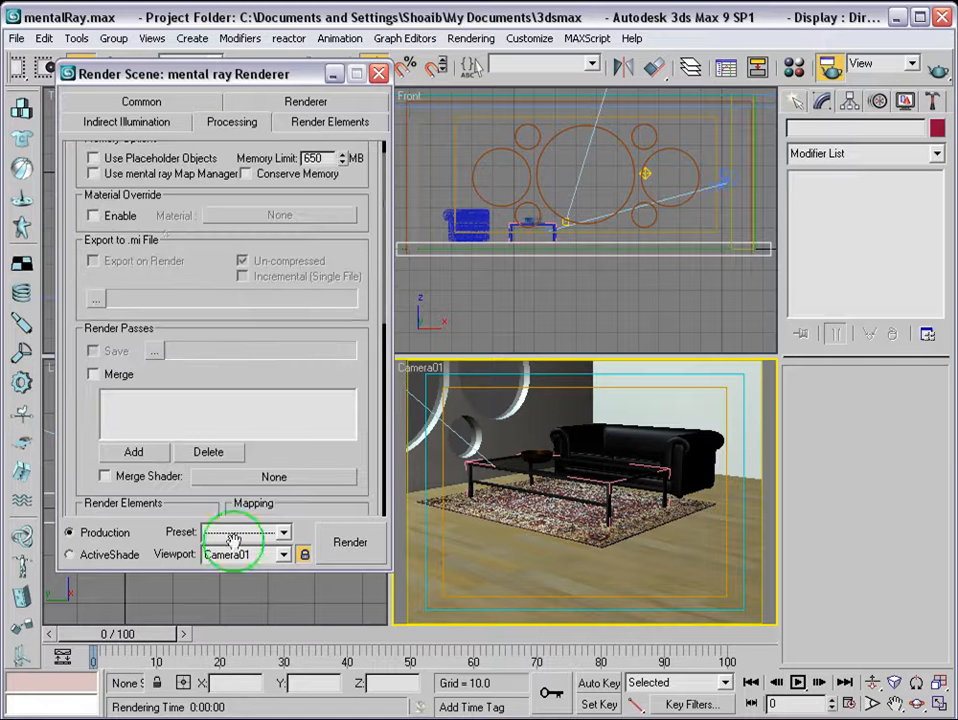
left_click(135, 102)
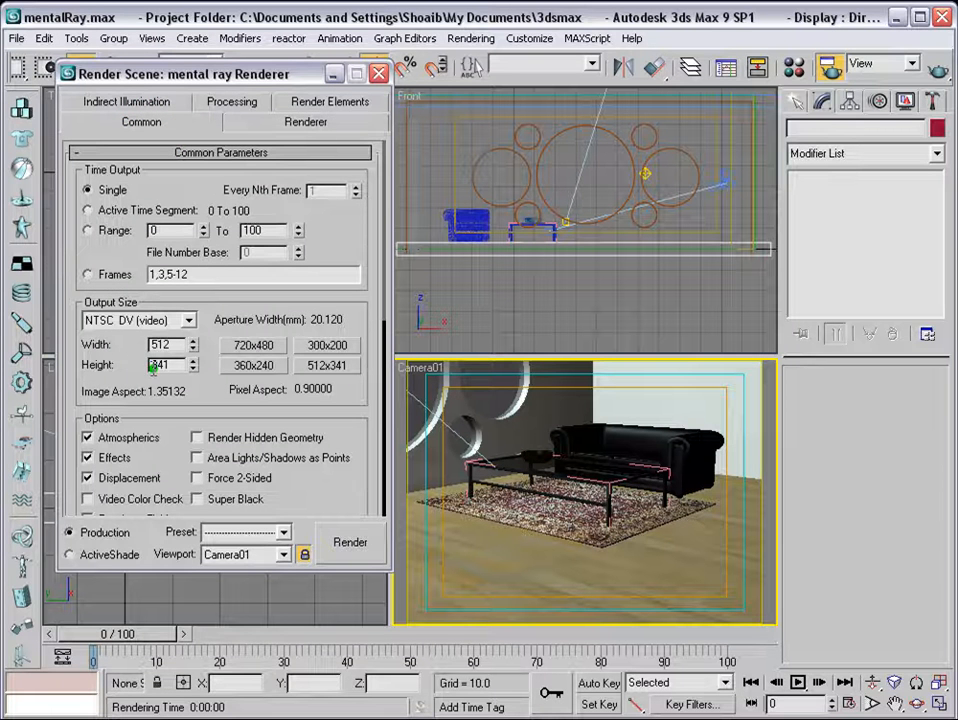
left_click(248, 365)
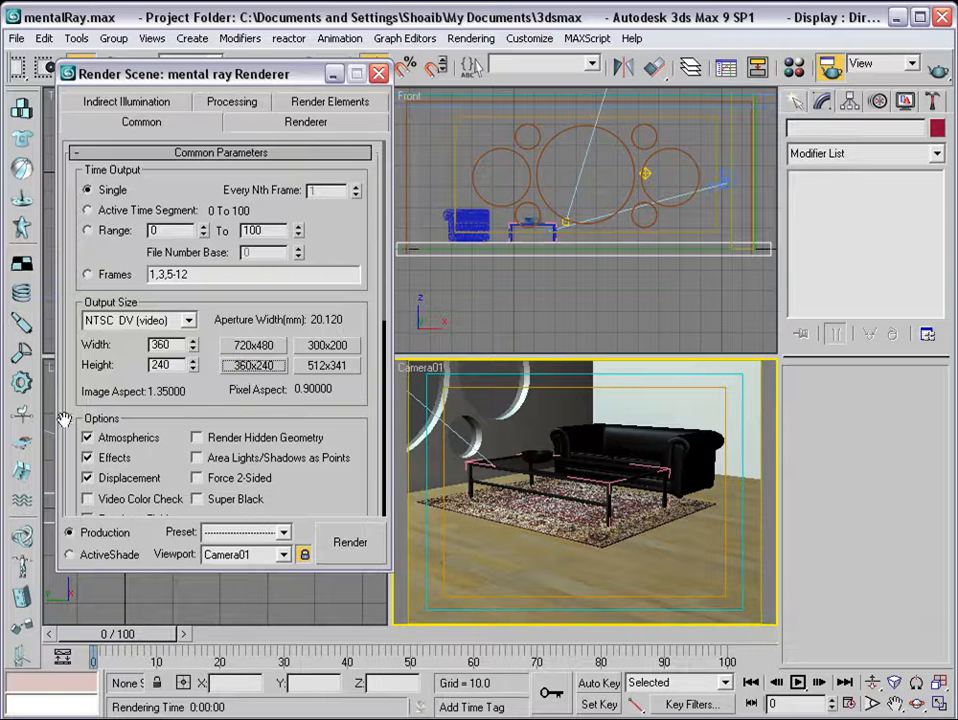
Step: Set the Final Gather preset to Low with 0 diffuse bounces and render the Camera01 view
left_click(187, 104)
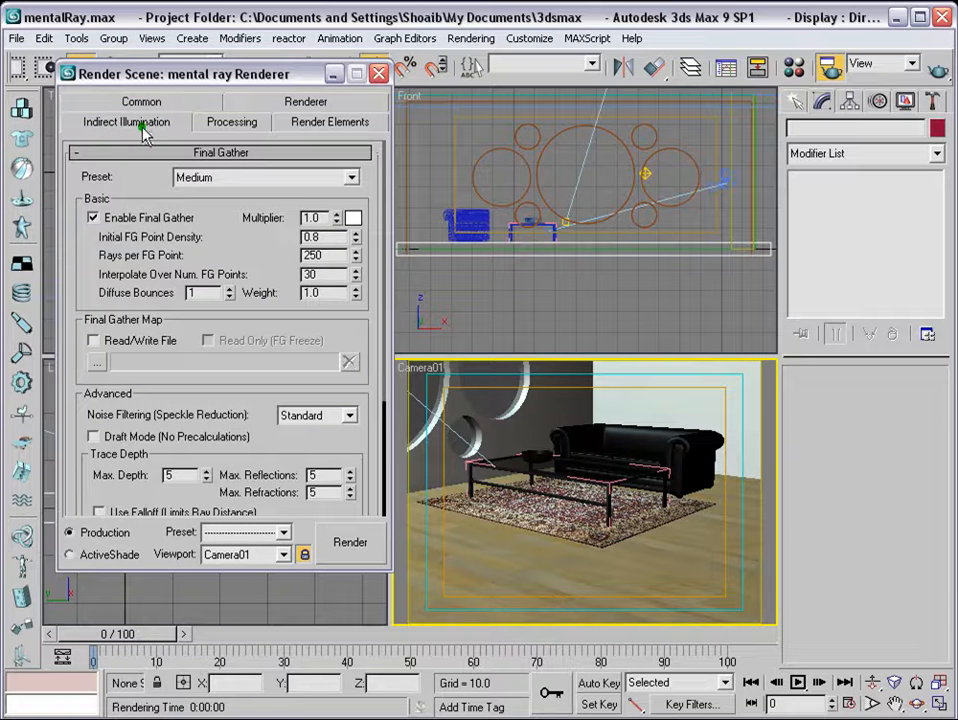
left_click(351, 178)
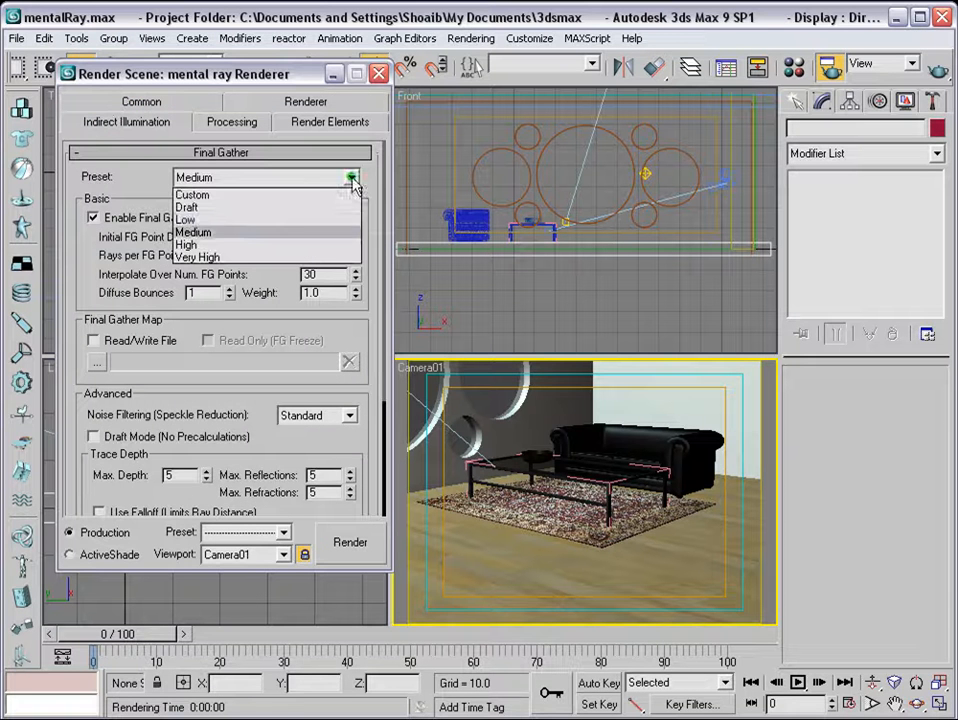
left_click(257, 221)
left_click(214, 293)
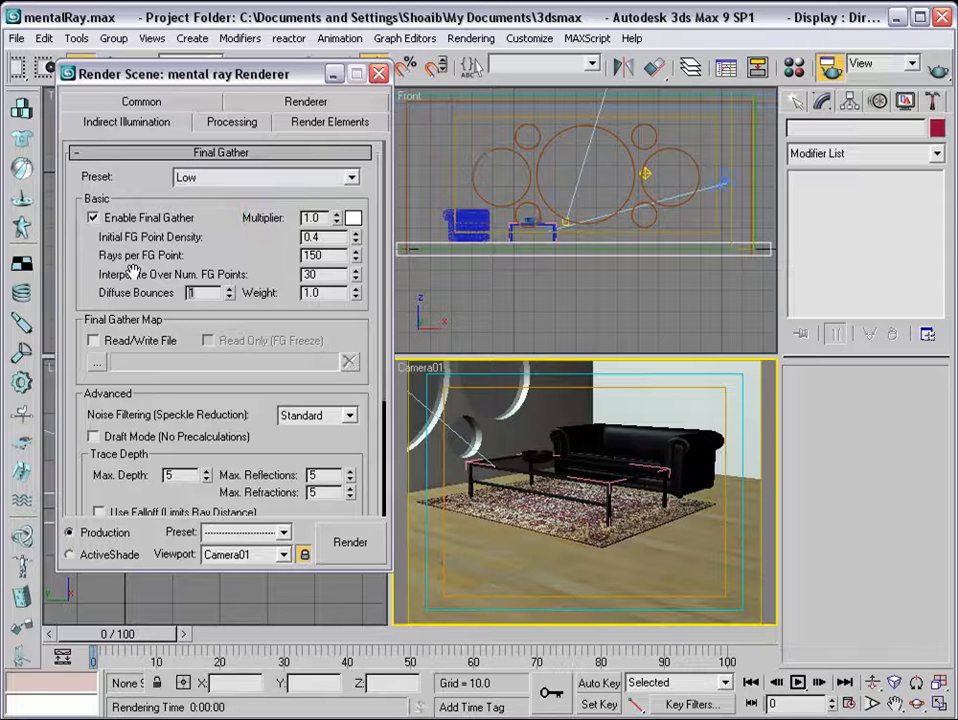
key("BackSpace")
type("0")
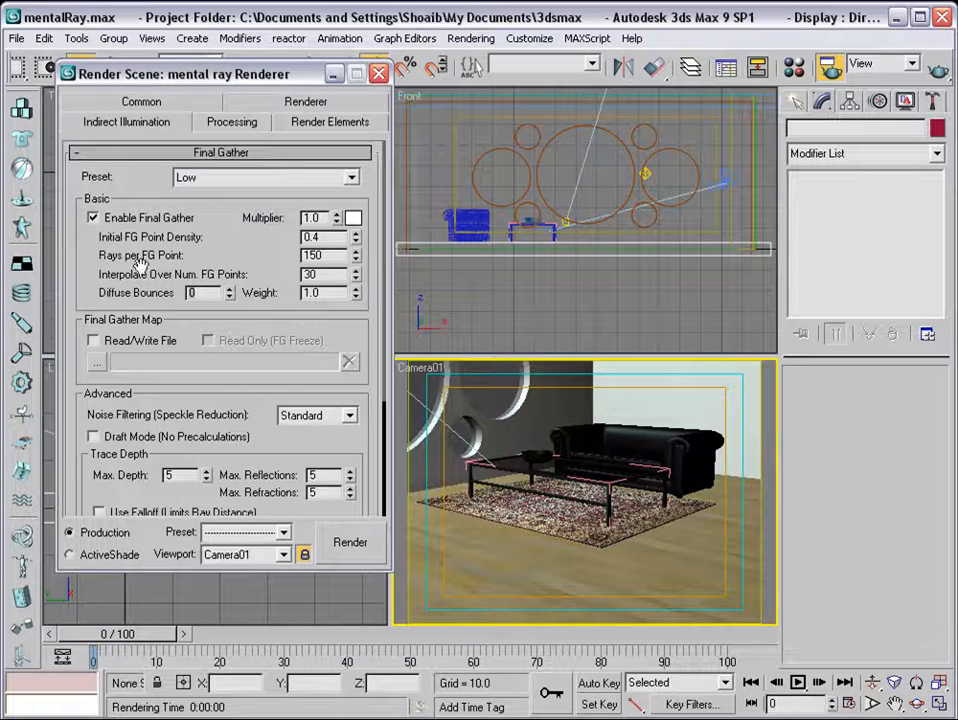
left_click(340, 541)
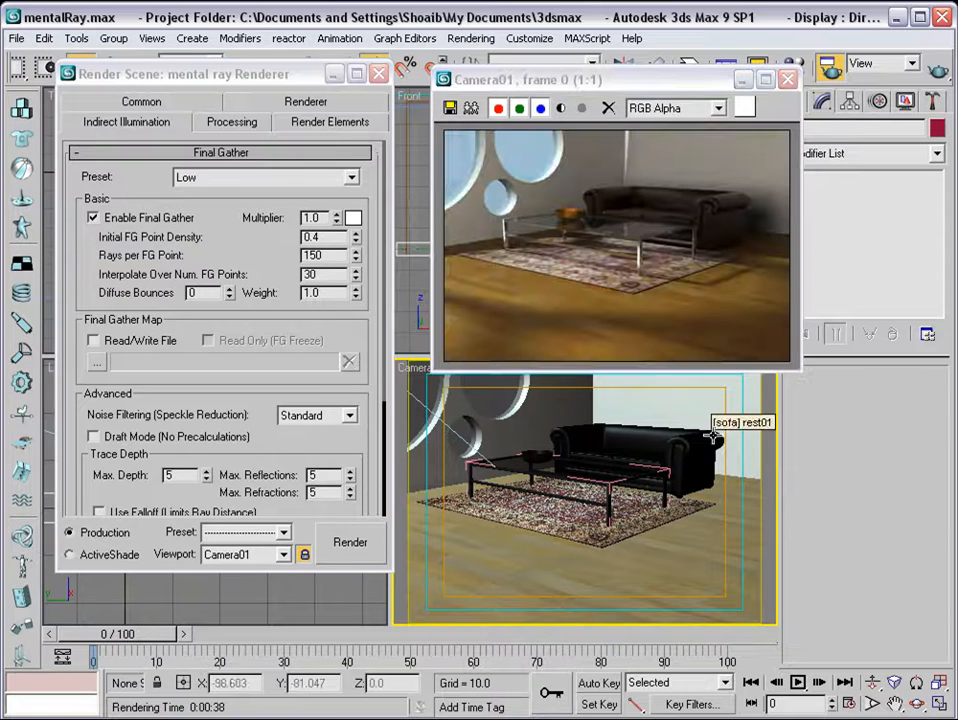
left_click_drag(657, 85, 712, 108)
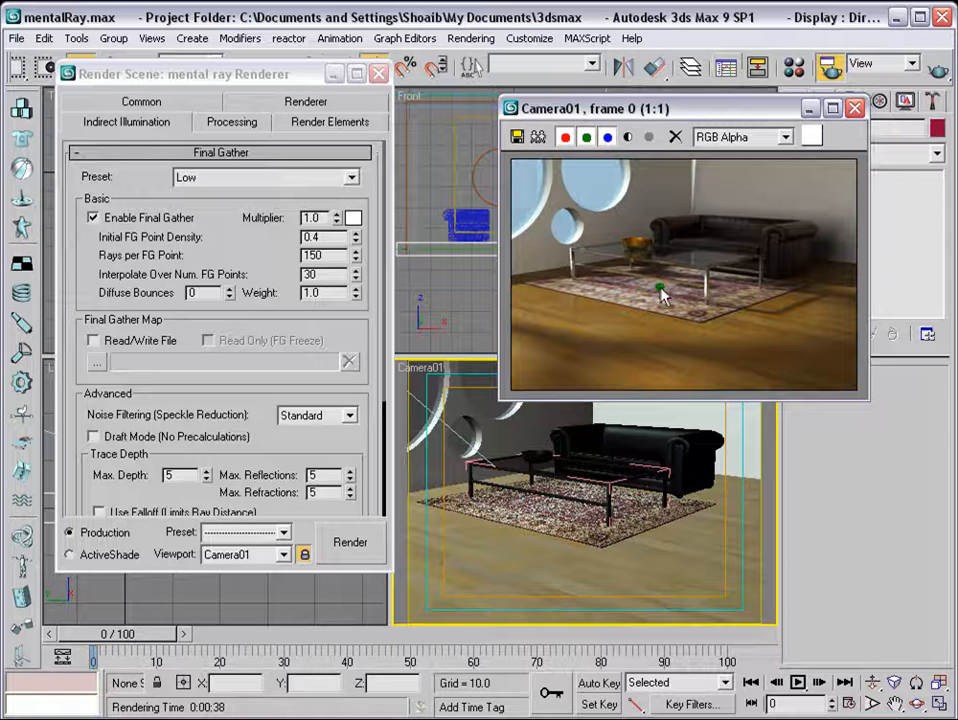
Step: Set the blur of the rug_mattefinish material's diffuse bitmap to 0.3
left_click(793, 67)
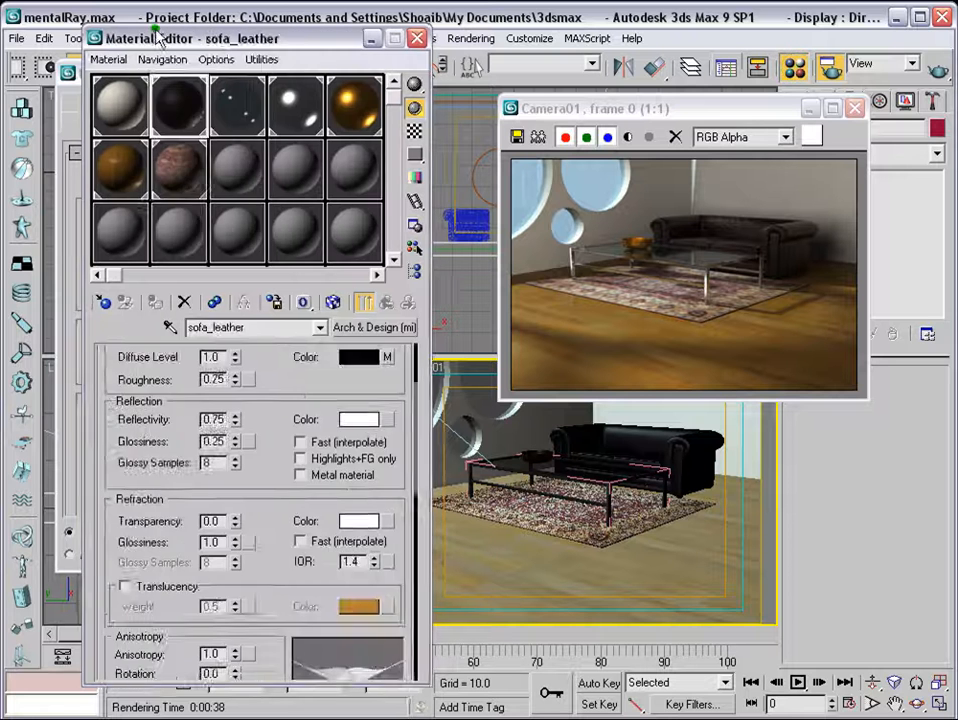
left_click(182, 160)
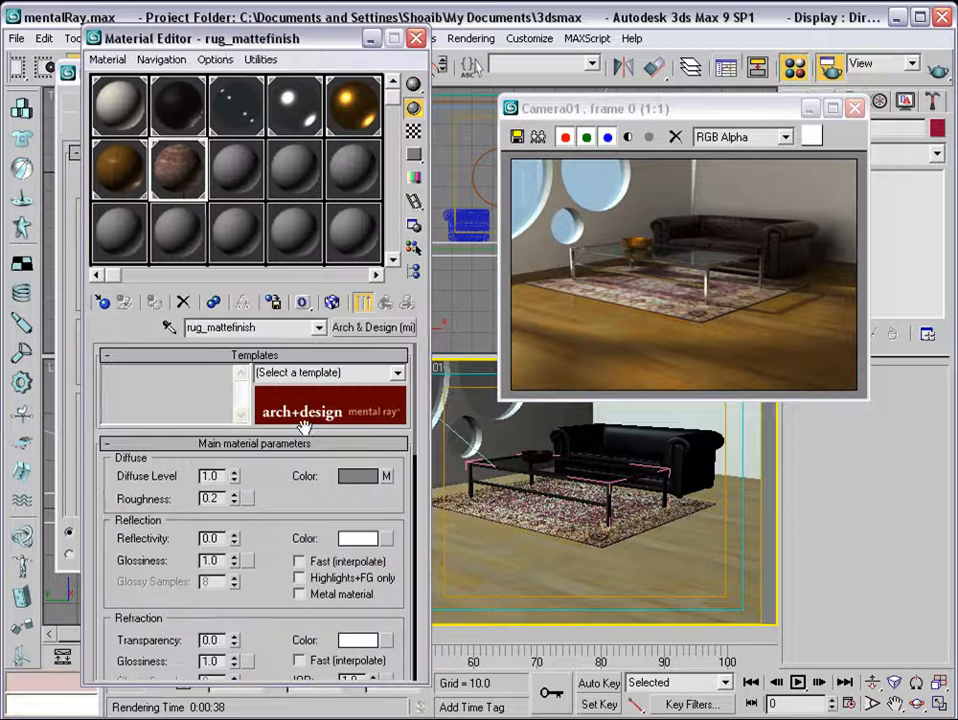
left_click(385, 475)
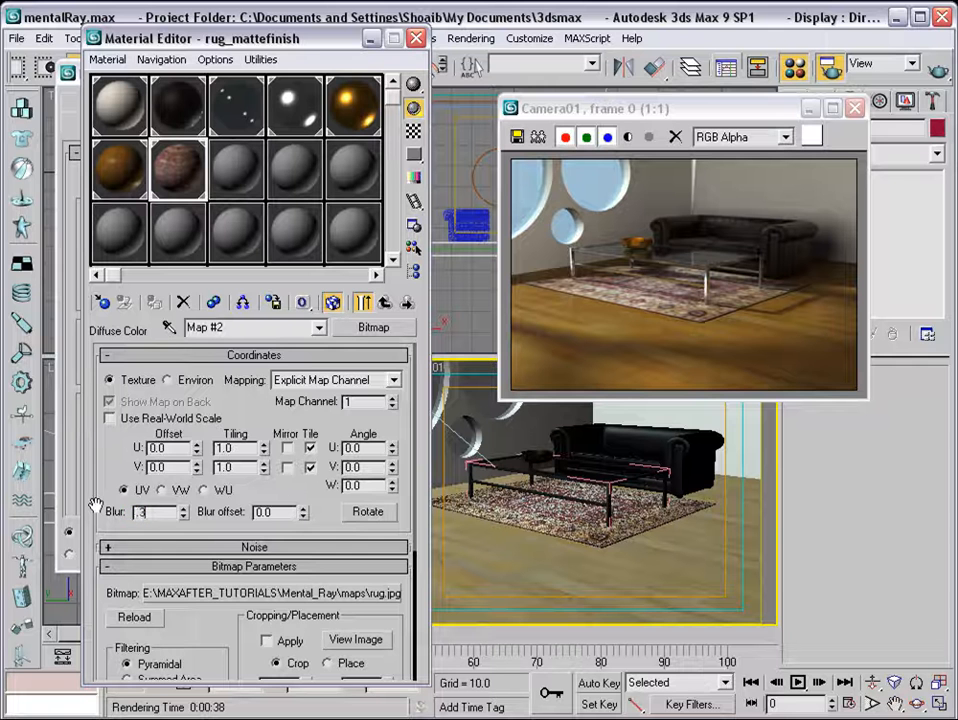
key("Return")
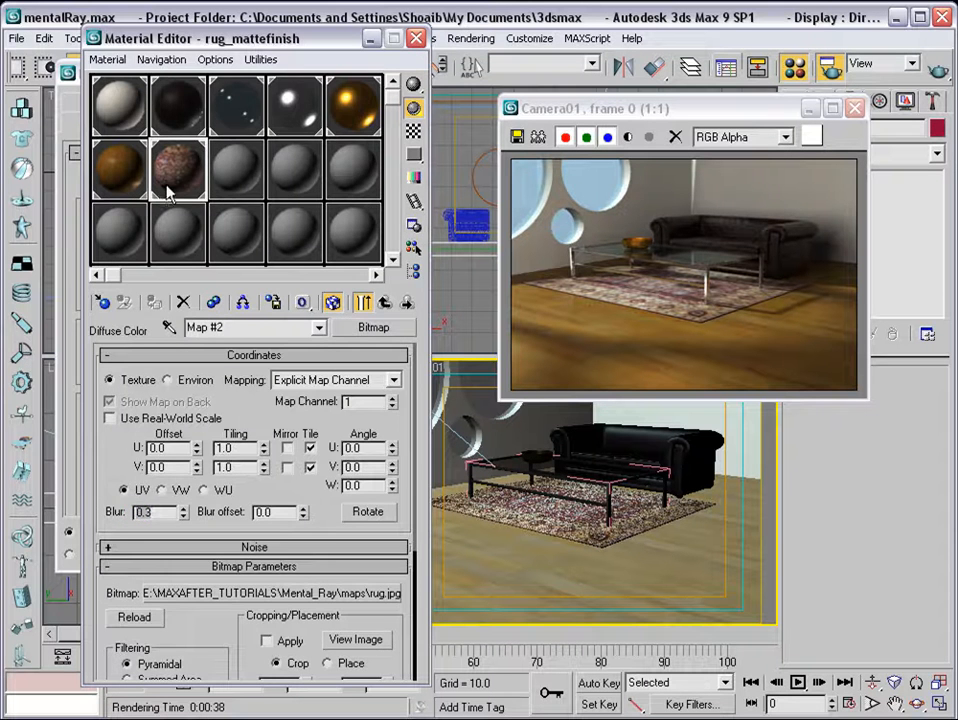
left_click(369, 38)
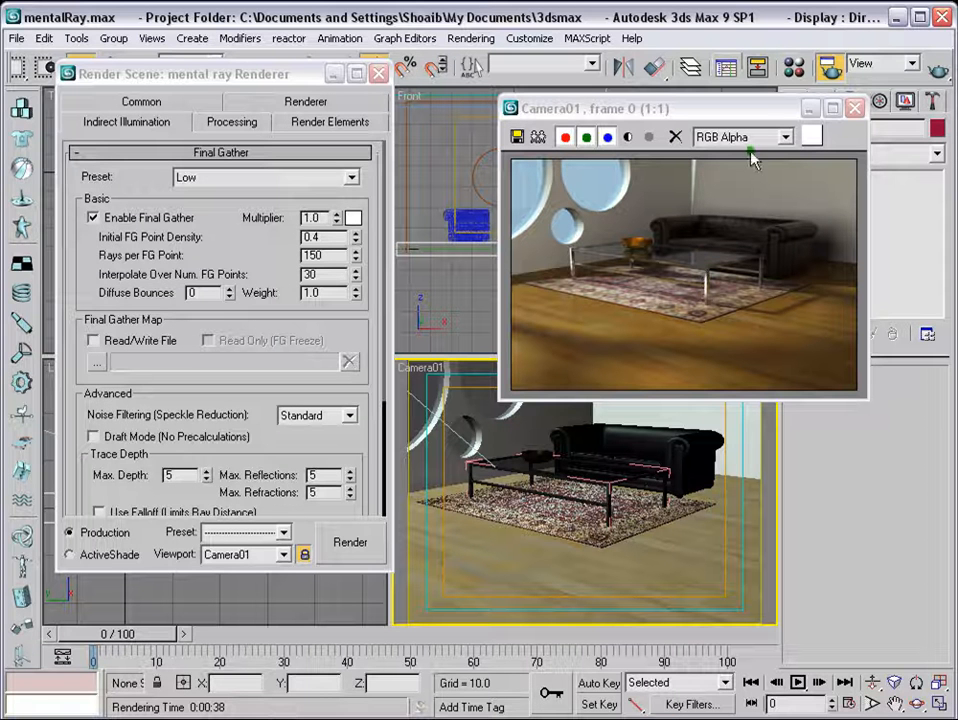
Step: In the wall_pearl finish material, enable Ambient Occlusion and Round Corners with a fillet radius of 1.0
left_click(794, 70)
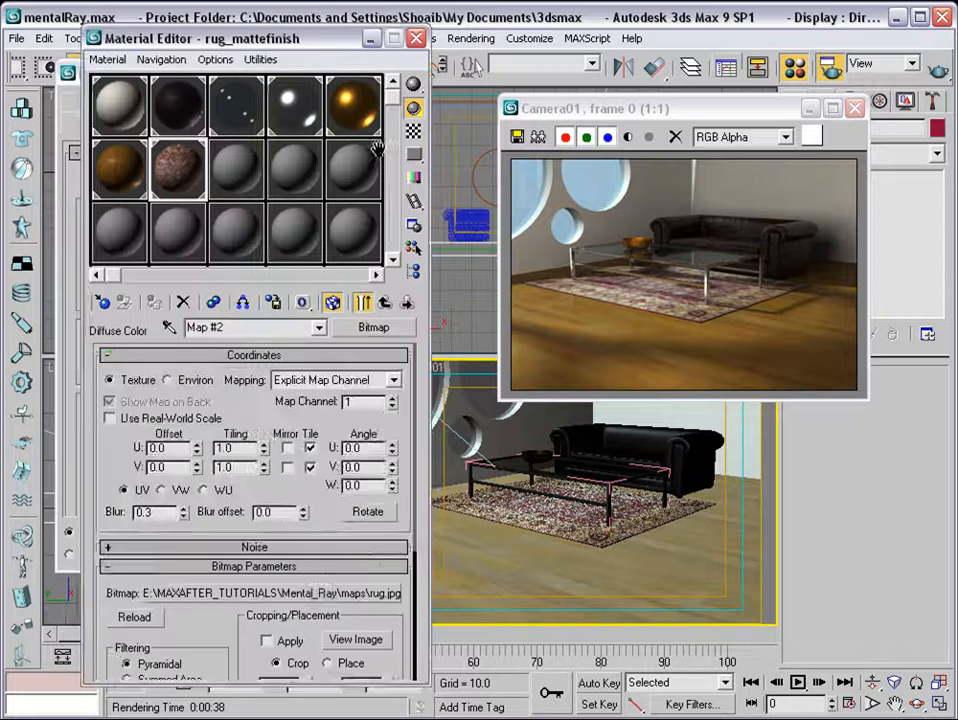
left_click_drag(309, 46, 320, 36)
left_click(122, 342)
left_click(130, 96)
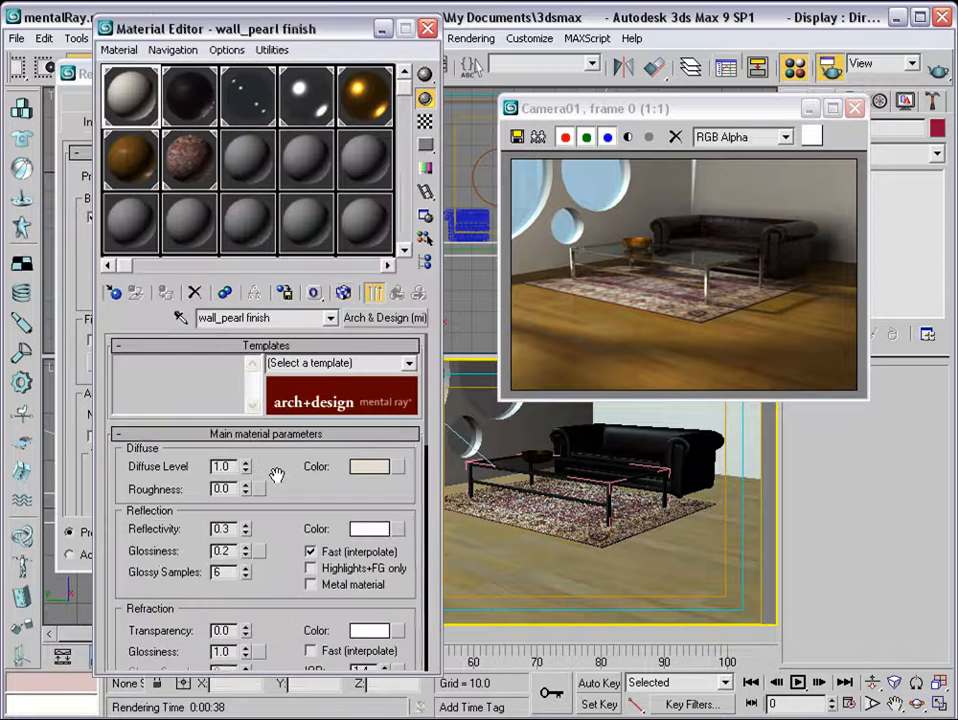
left_click_drag(290, 550, 297, 295)
left_click_drag(291, 477, 303, 286)
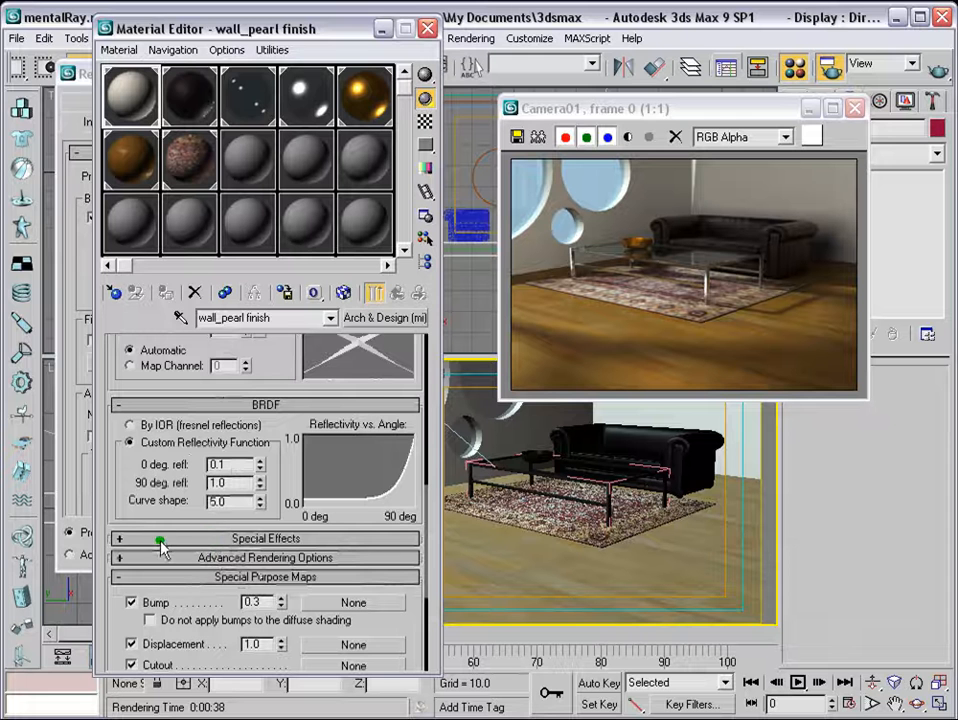
left_click(118, 541)
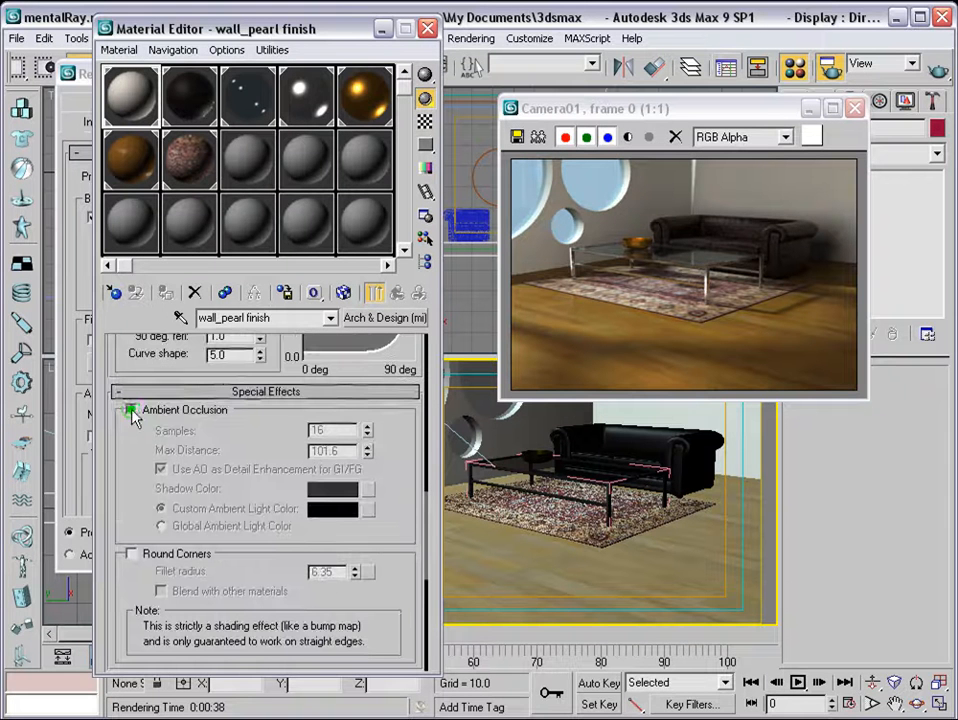
left_click(131, 411)
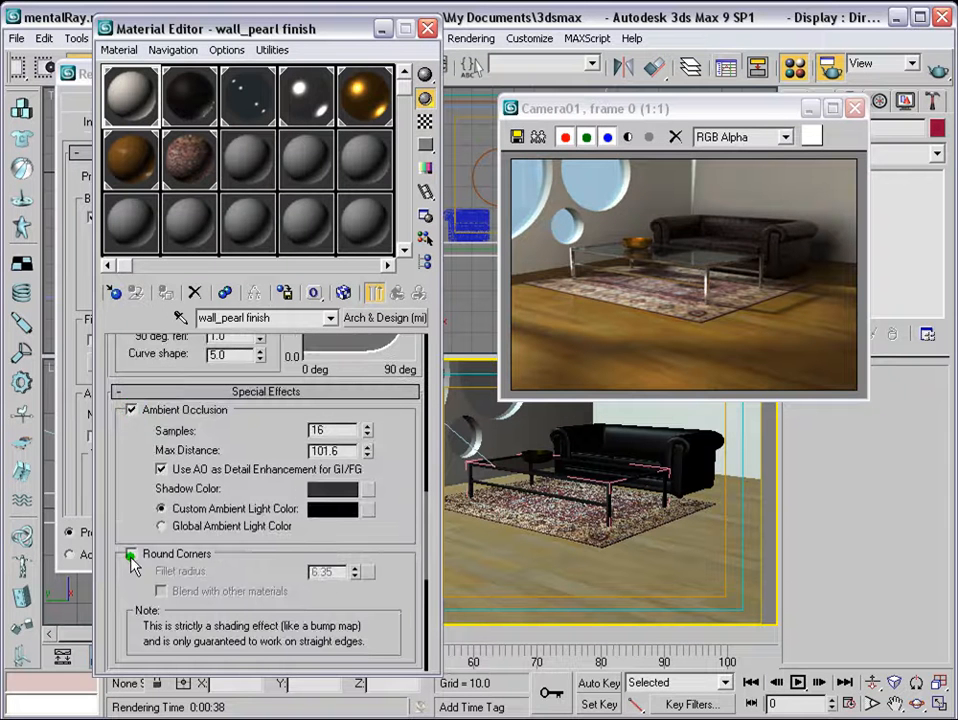
left_click(131, 553)
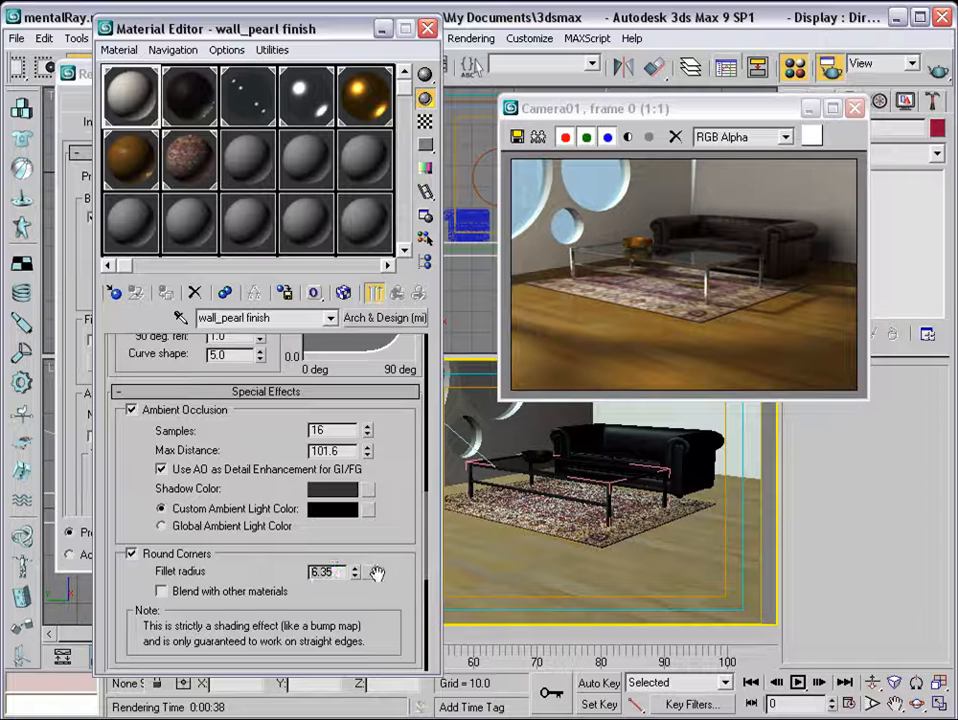
key("Return")
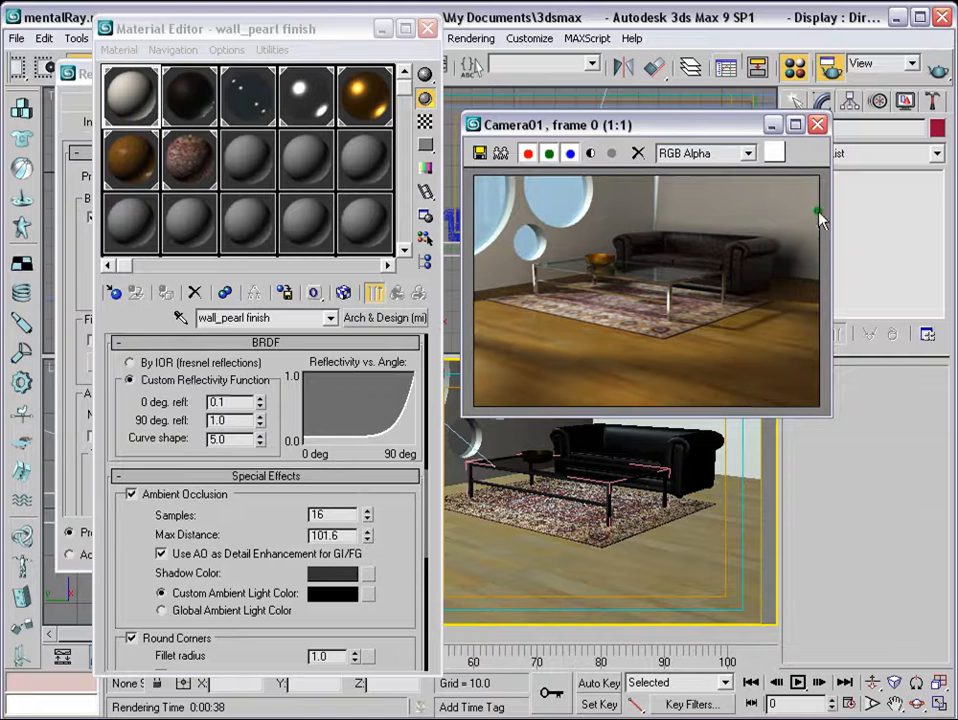
Step: Clone the rendered Camera01 frame and arrange the copy beside the original render window
left_click_drag(706, 128, 742, 124)
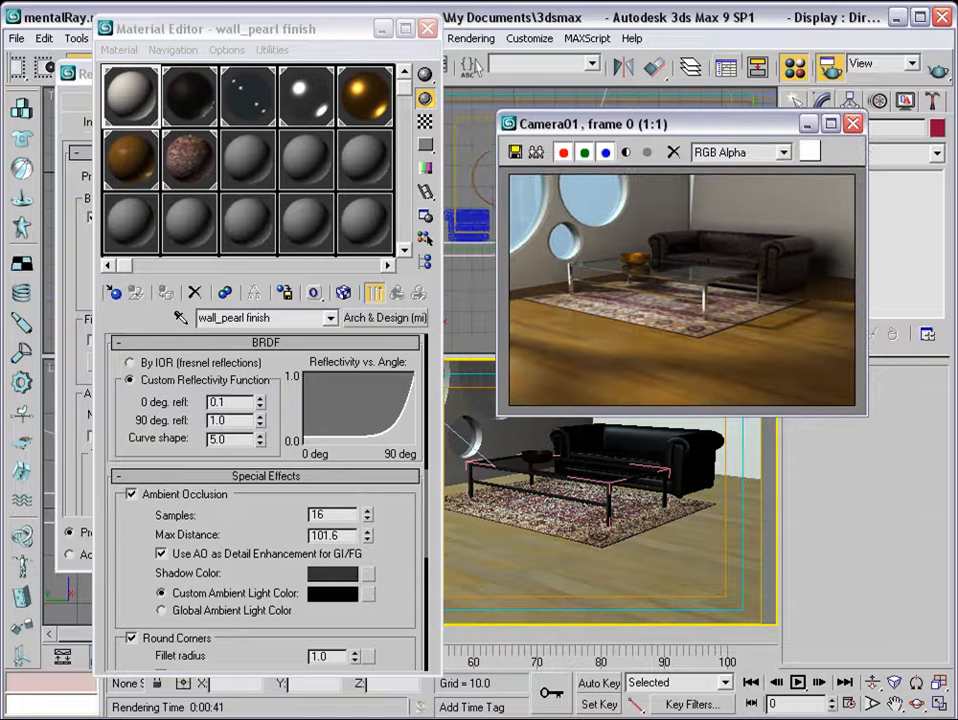
left_click(536, 152)
mouse_move(355, 189)
left_mouse_down()
mouse_move(343, 137)
mouse_move(354, 121)
left_mouse_up()
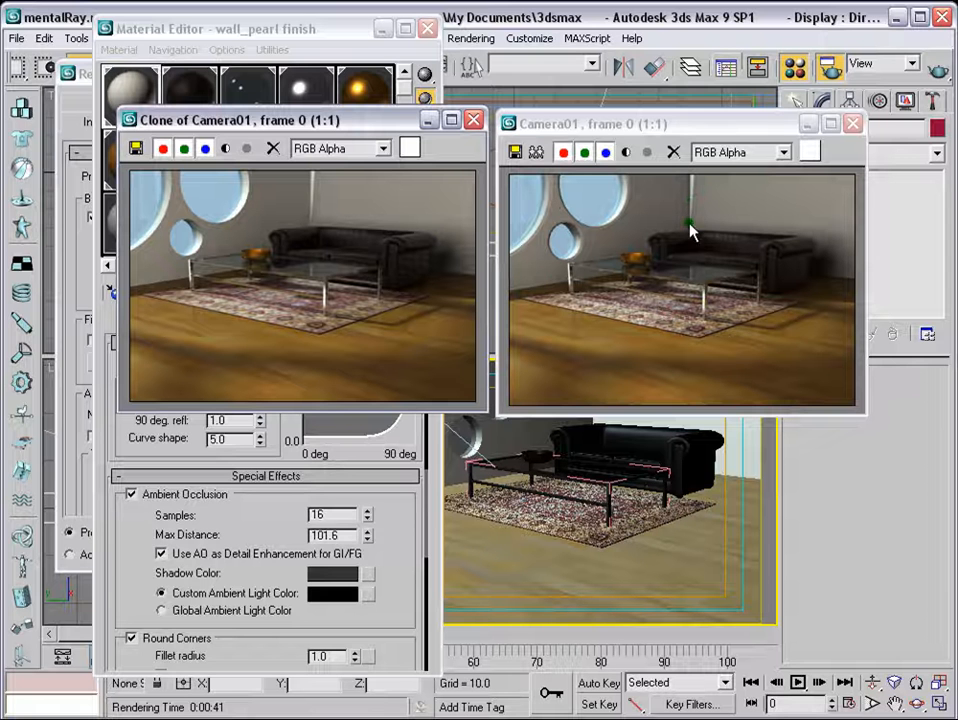
left_click_drag(711, 125, 729, 128)
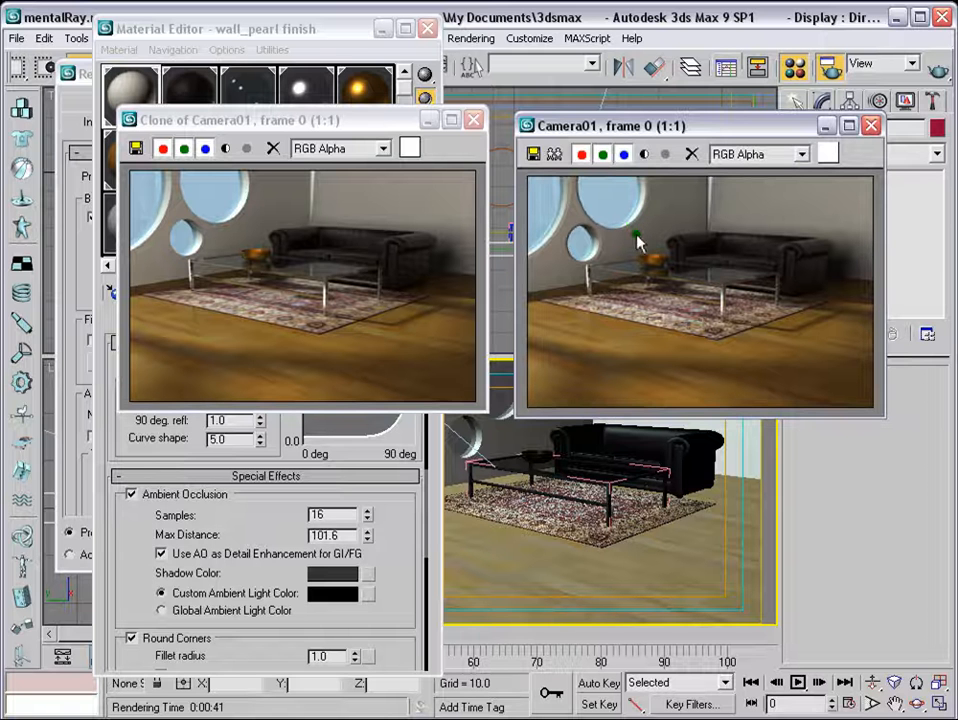
left_click(355, 33)
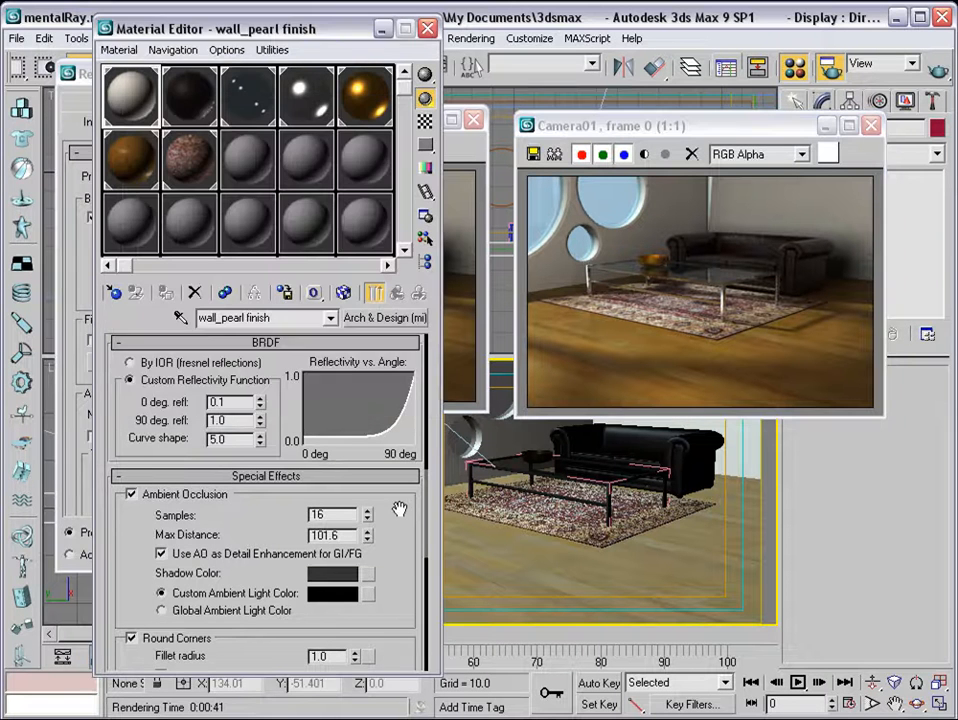
scroll(398, 509, "down", 5)
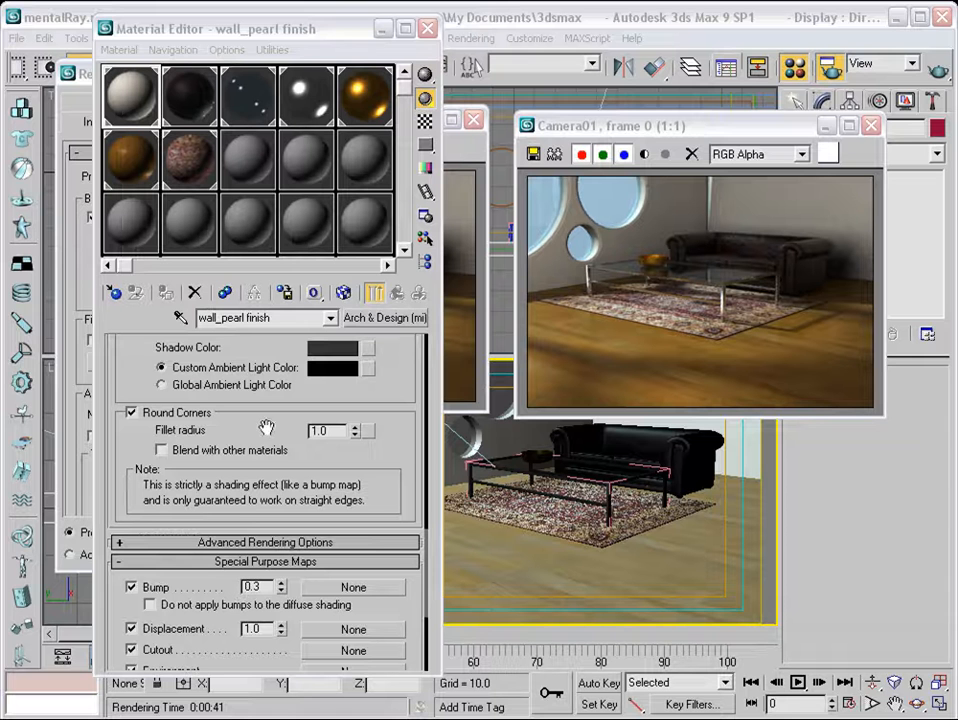
left_click(325, 430)
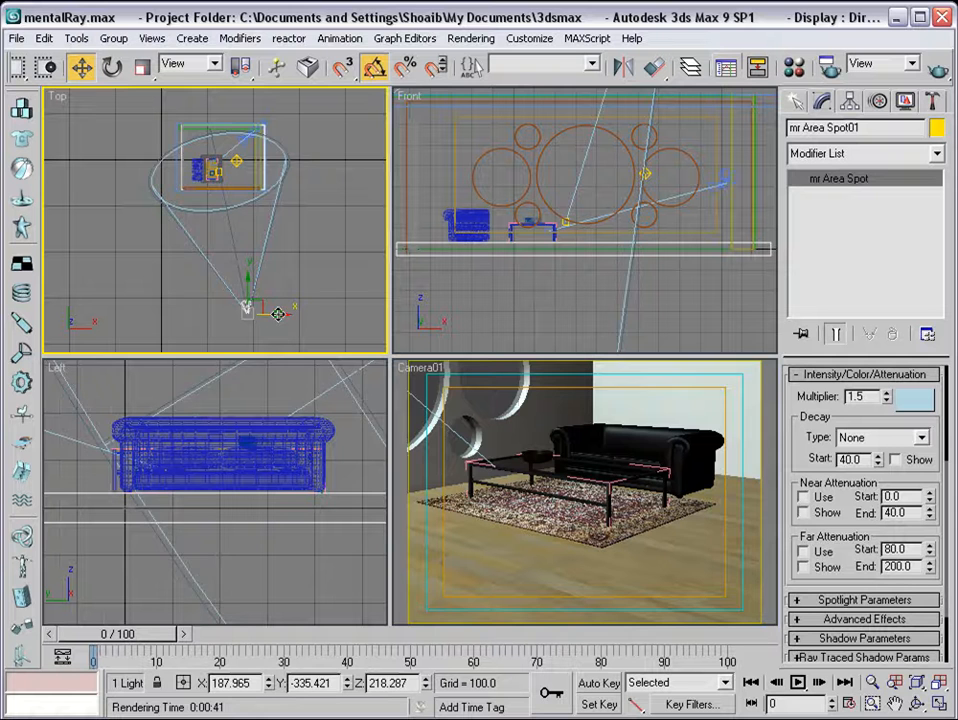
Step: Move mr Area Spot01 to about X 125 in the Top view, and re-render Camera01 to compare with the cloned frame
left_click_drag(274, 312, 249, 317)
right_click(501, 372)
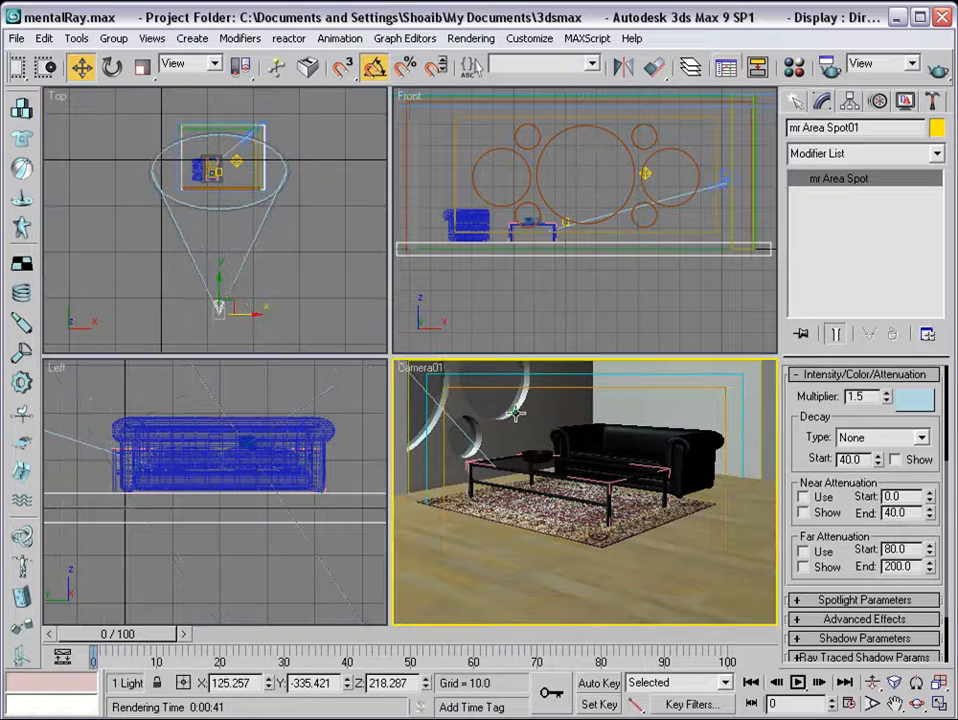
left_click(940, 70)
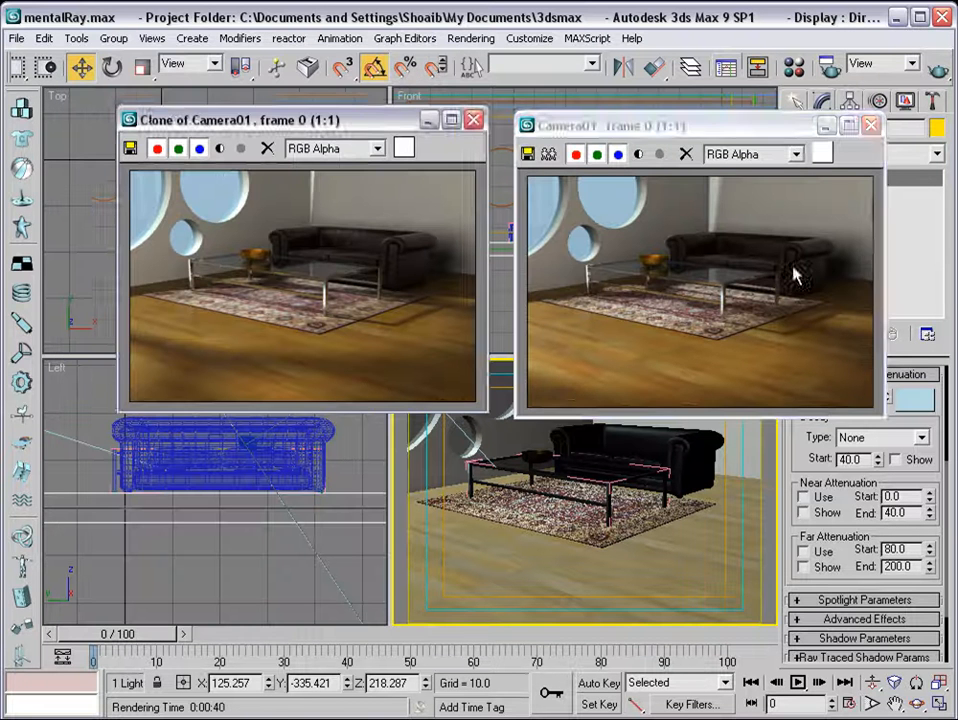
left_click_drag(726, 129, 718, 124)
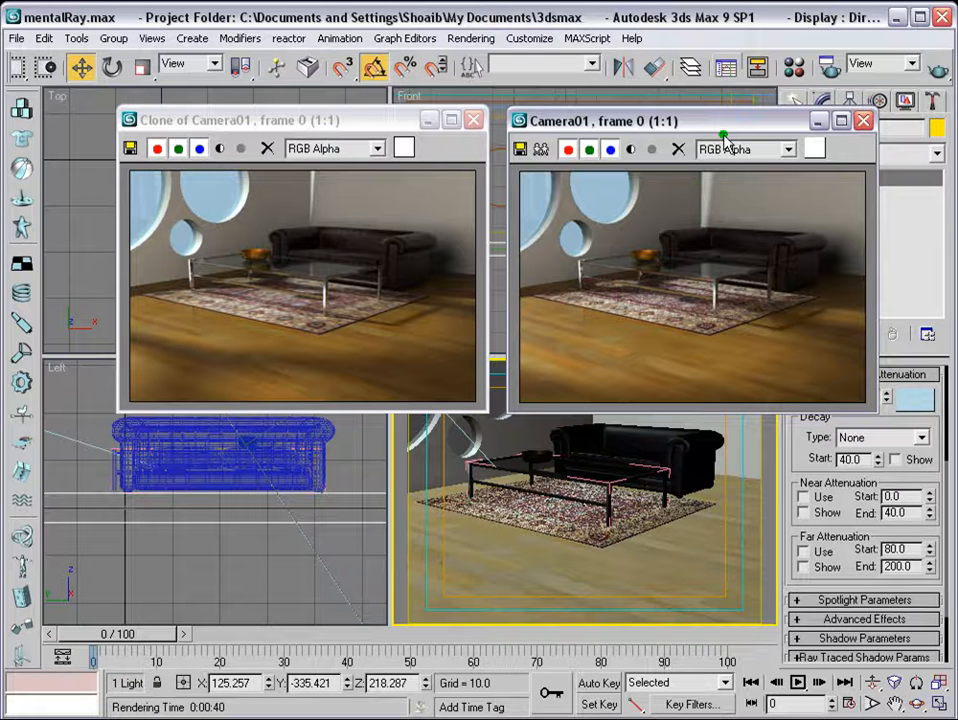
left_click_drag(723, 128, 721, 145)
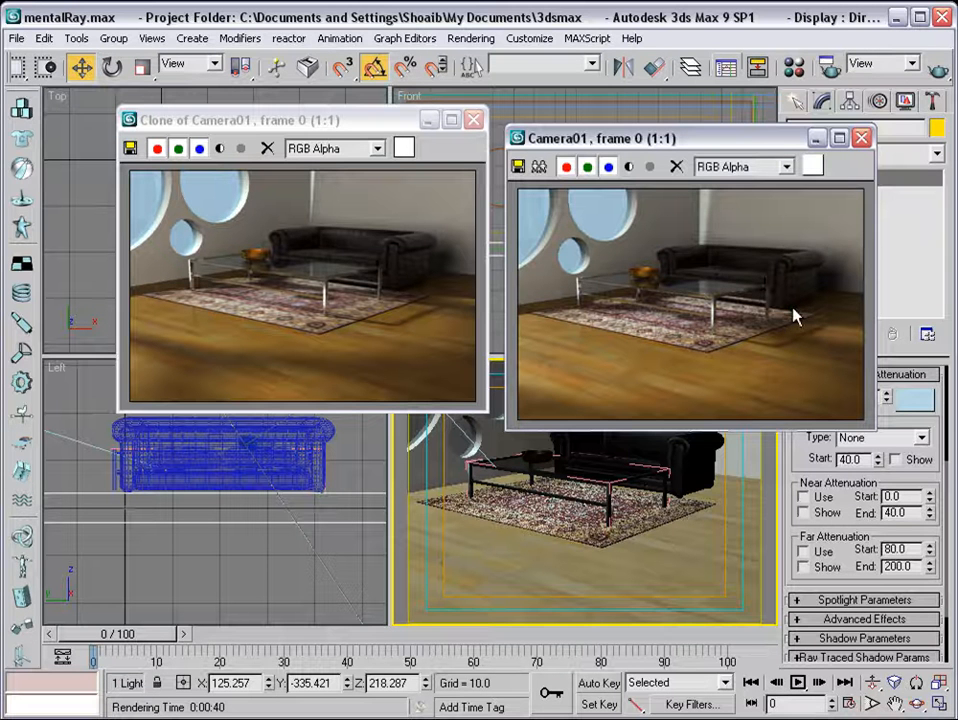
Step: Line up the new Camera01 render beside its clone for comparison, and close all the rendered frames
left_click_drag(757, 140, 752, 132)
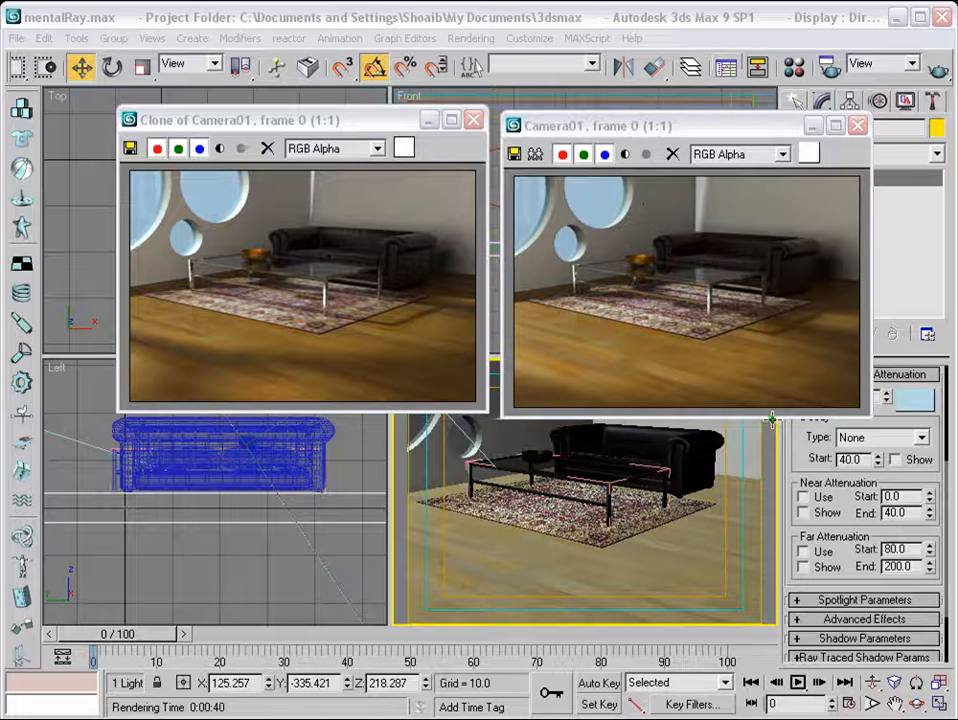
left_click(474, 122)
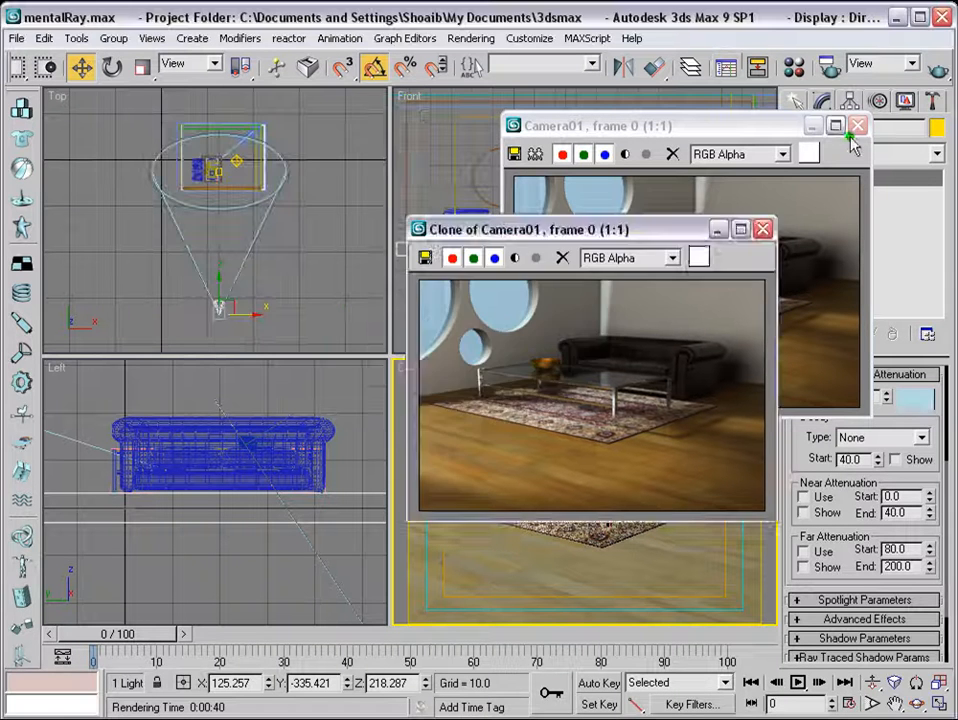
left_click(857, 125)
left_click(761, 227)
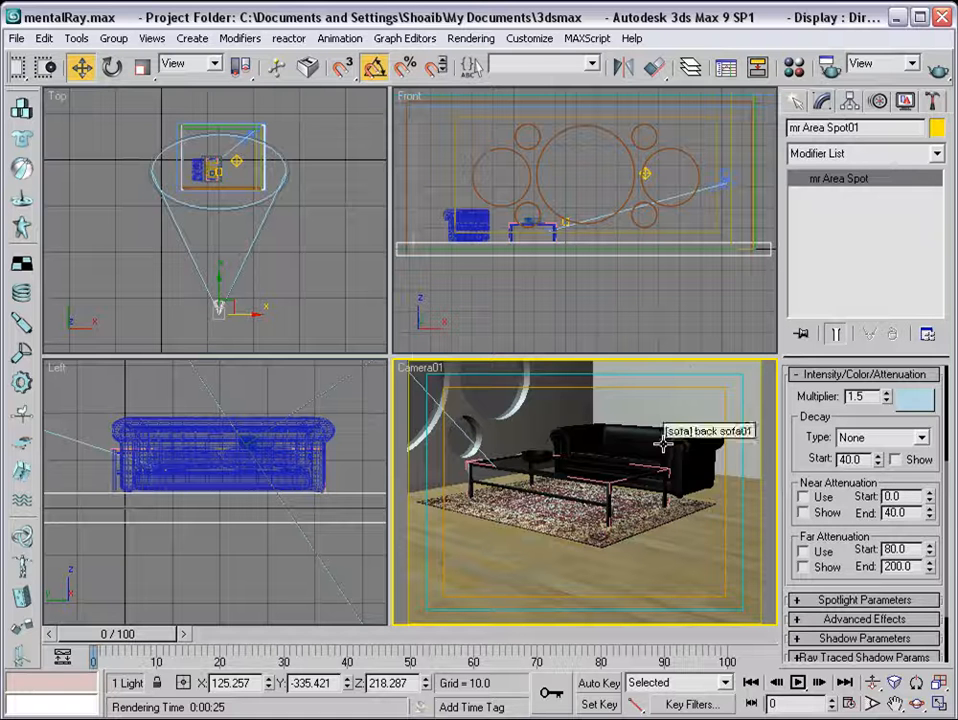
Step: In the mental ray render settings, try the Very High Final Gather preset and settle on Draft
left_click(830, 66)
left_click(391, 196)
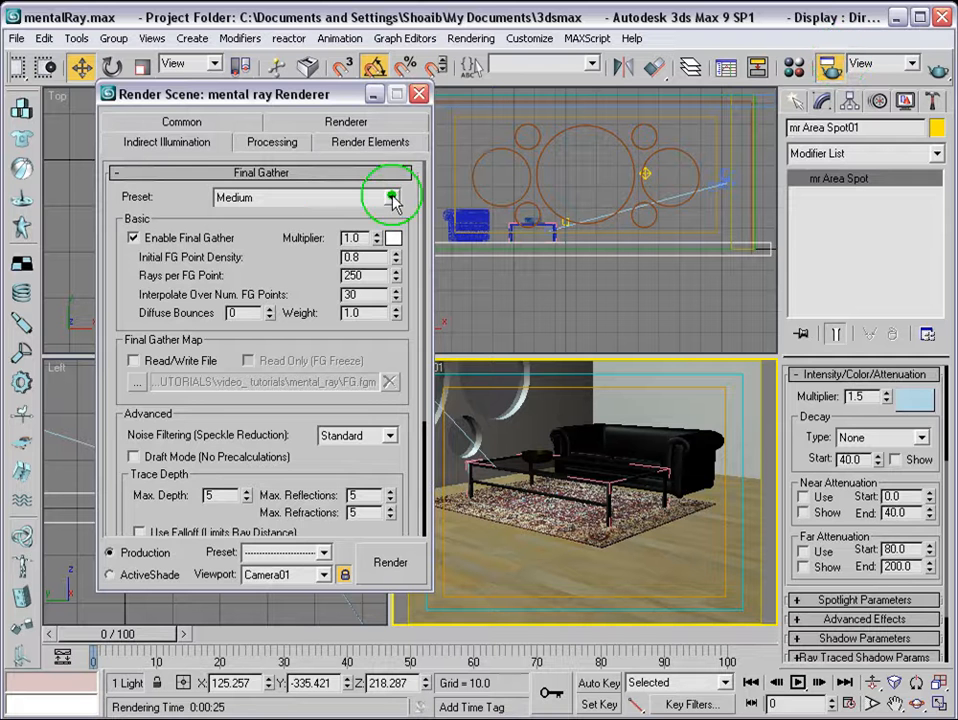
left_click(309, 280)
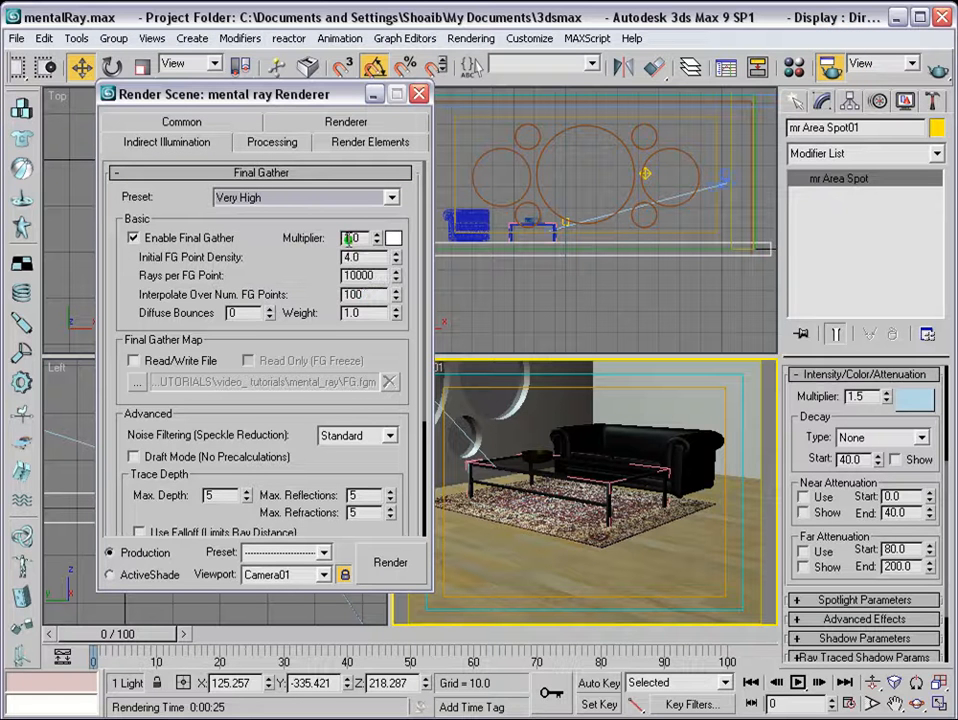
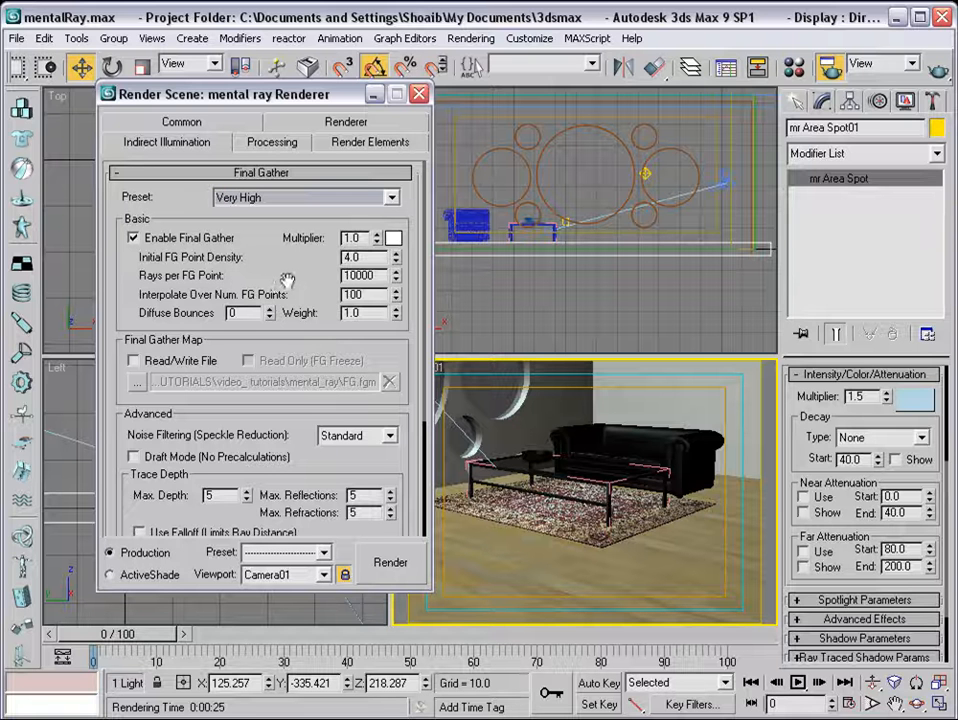
left_click(391, 197)
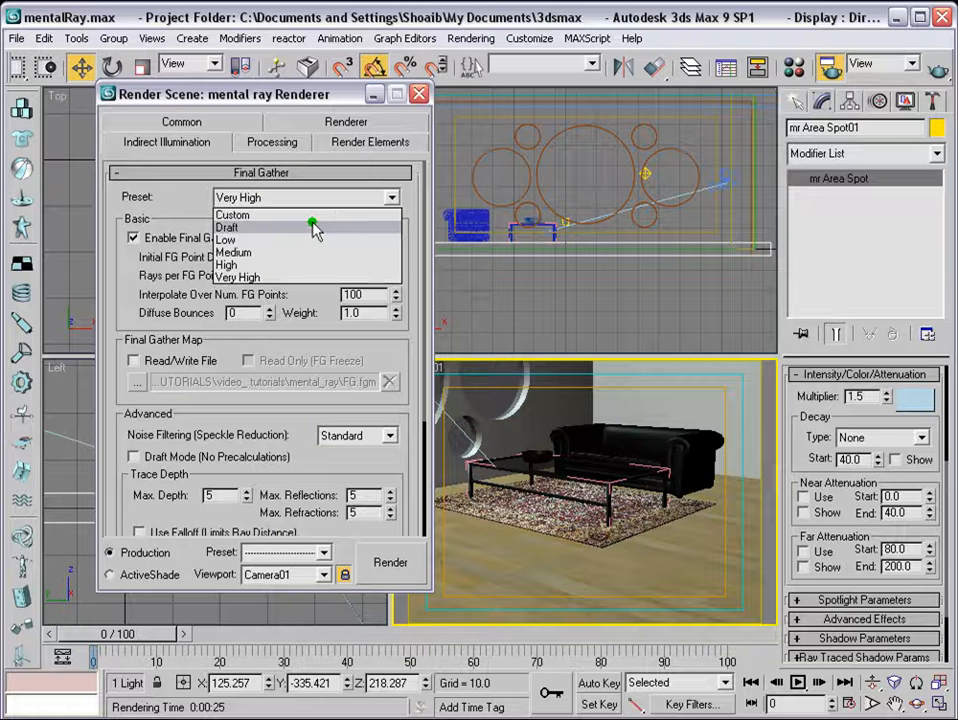
left_click(314, 226)
left_click(182, 121)
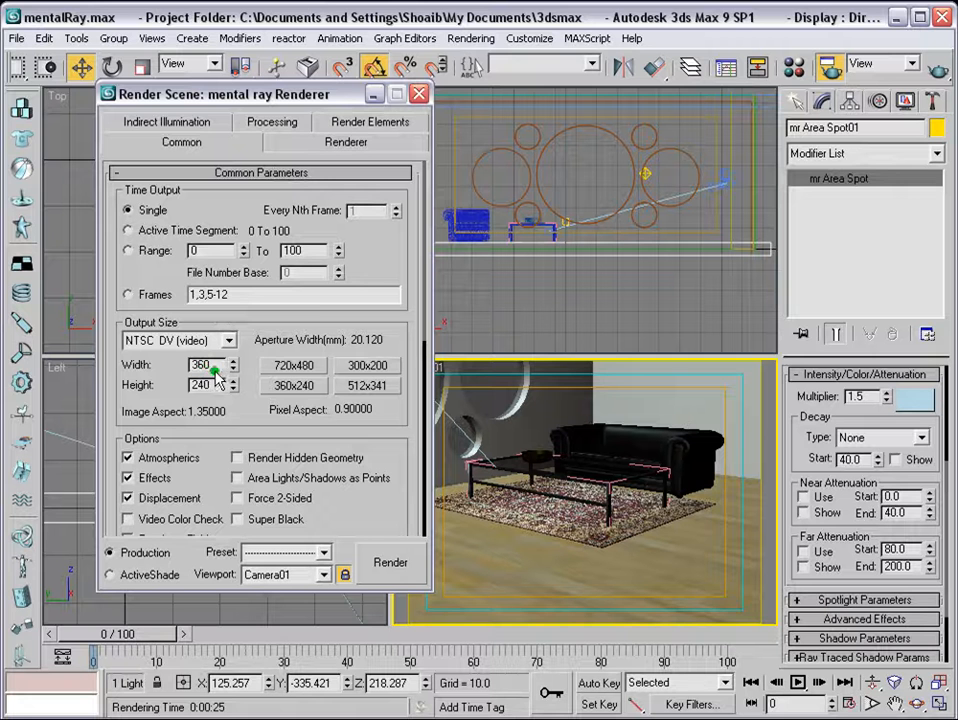
left_click(133, 121)
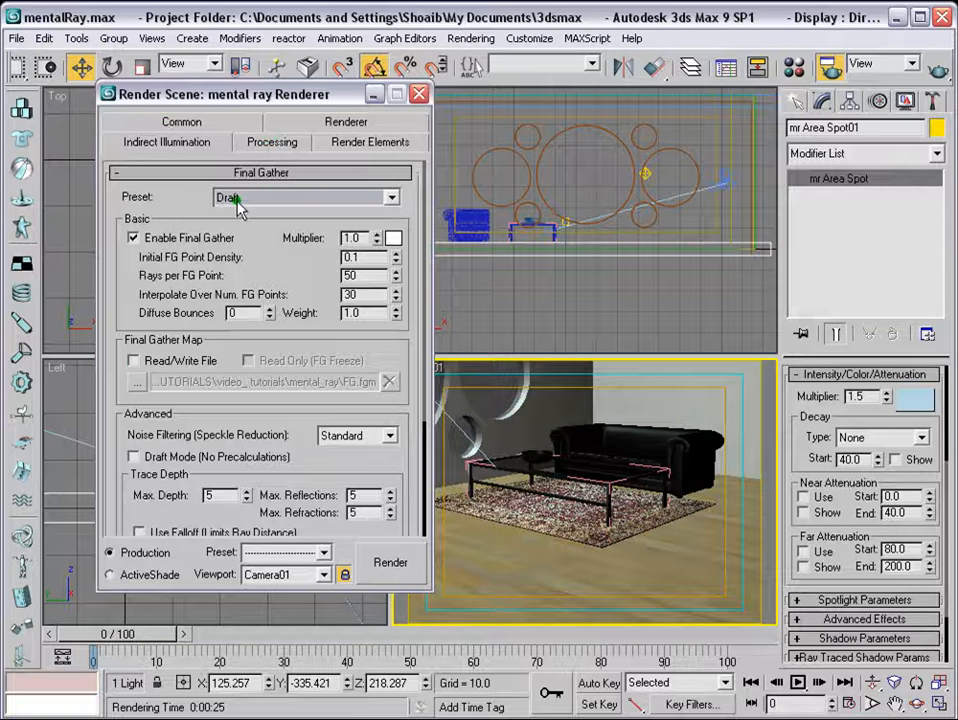
Step: Enable reading and writing of the Final Gather map and assign it to a file named FG in the mental_ray folder
left_click(134, 360)
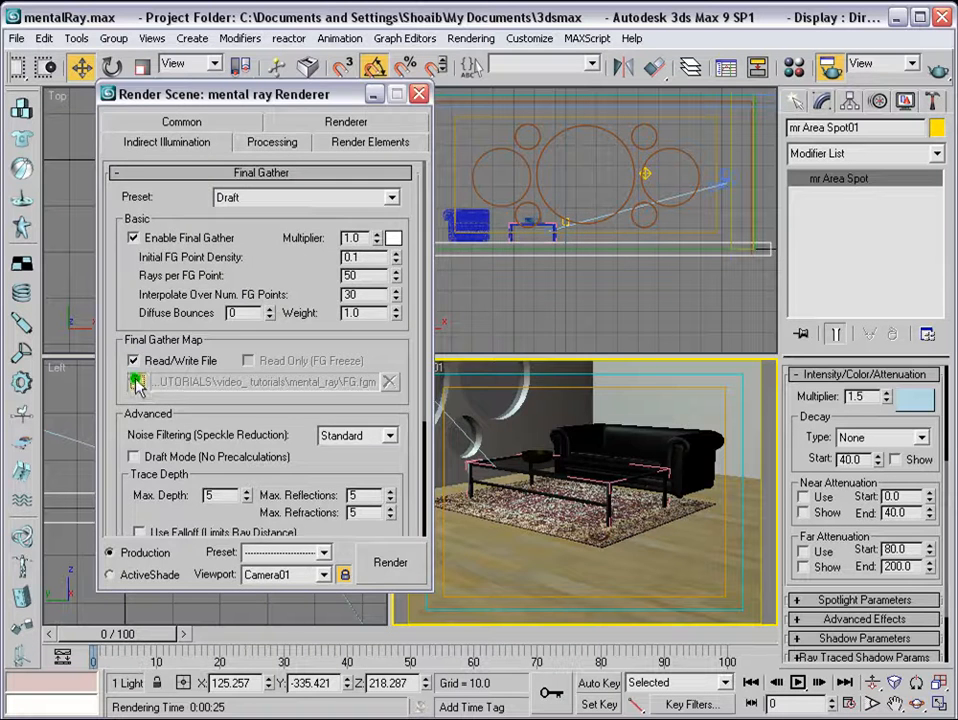
left_click(140, 386)
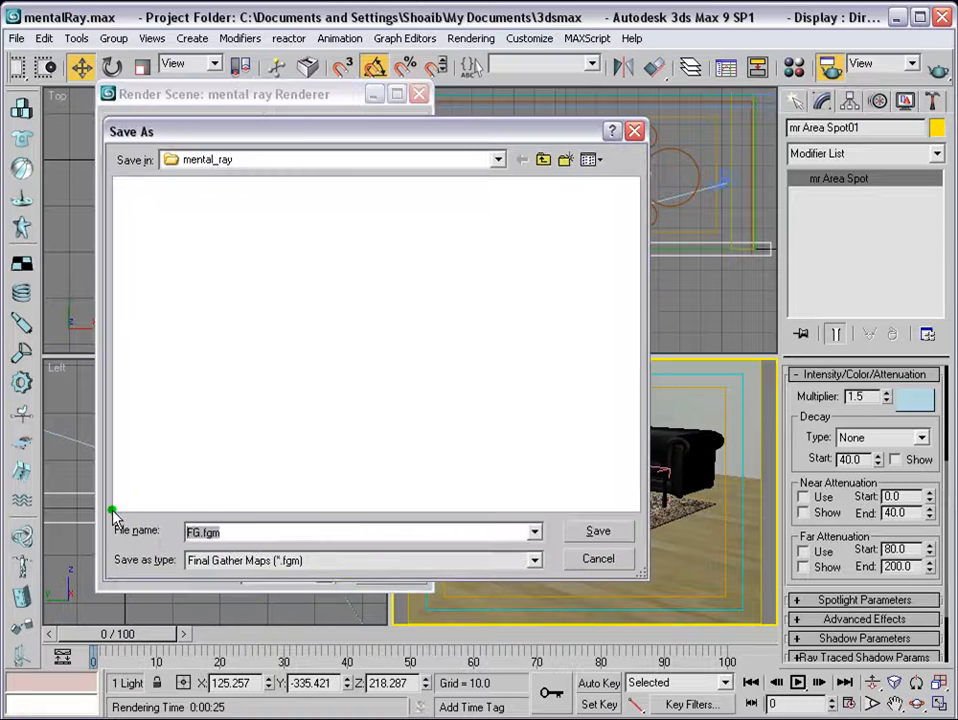
type("FG")
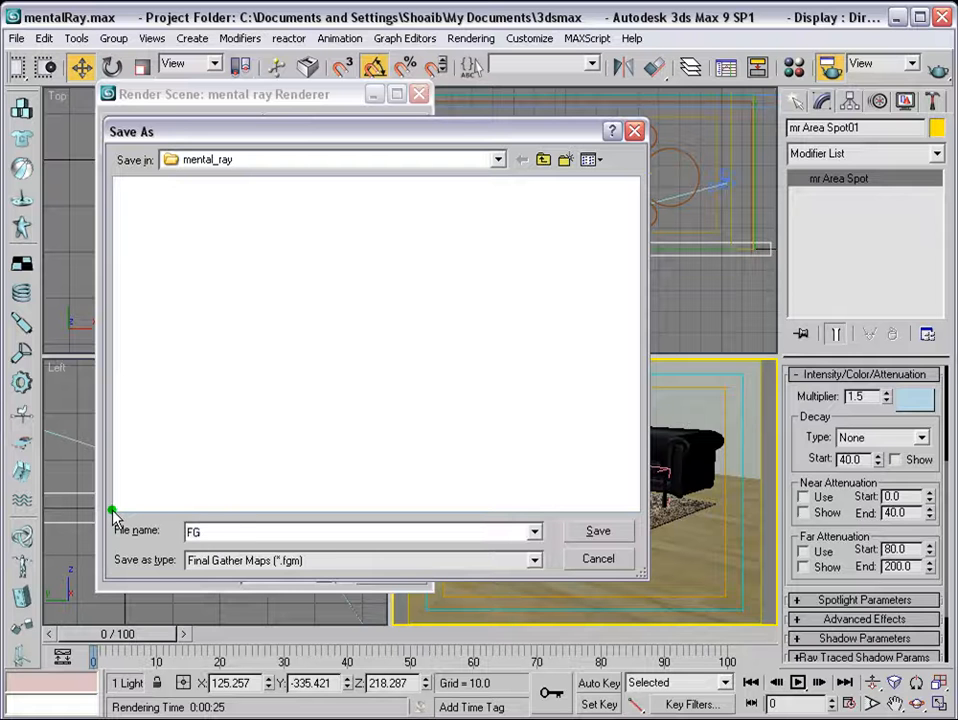
left_click(590, 531)
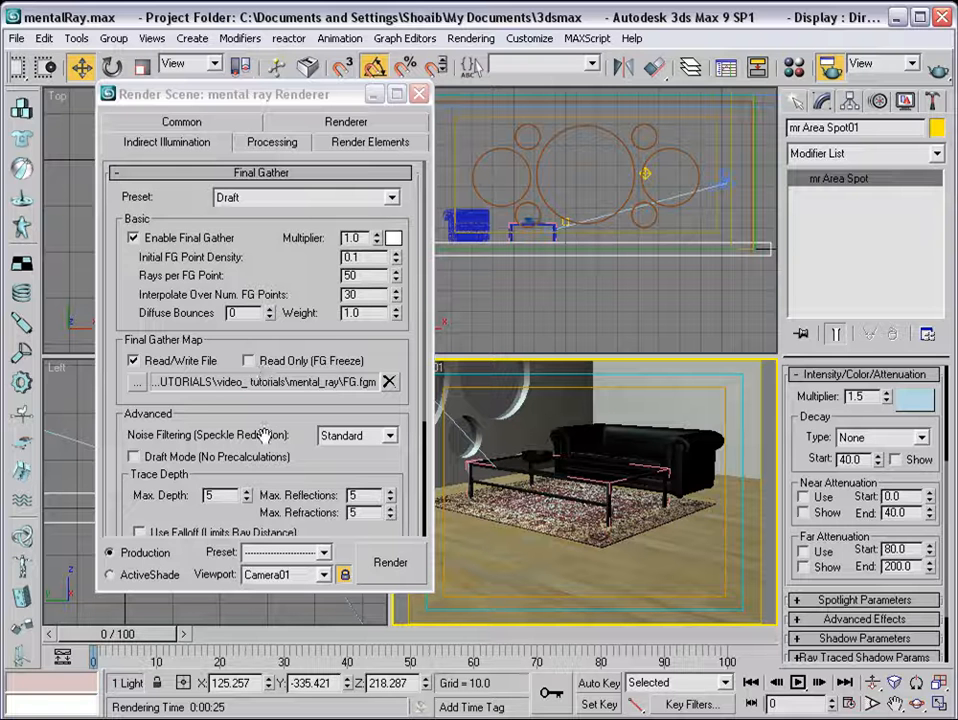
Step: Set the samples per pixel to a minimum of 1 and a maximum of 4, and check the output size
left_click(324, 122)
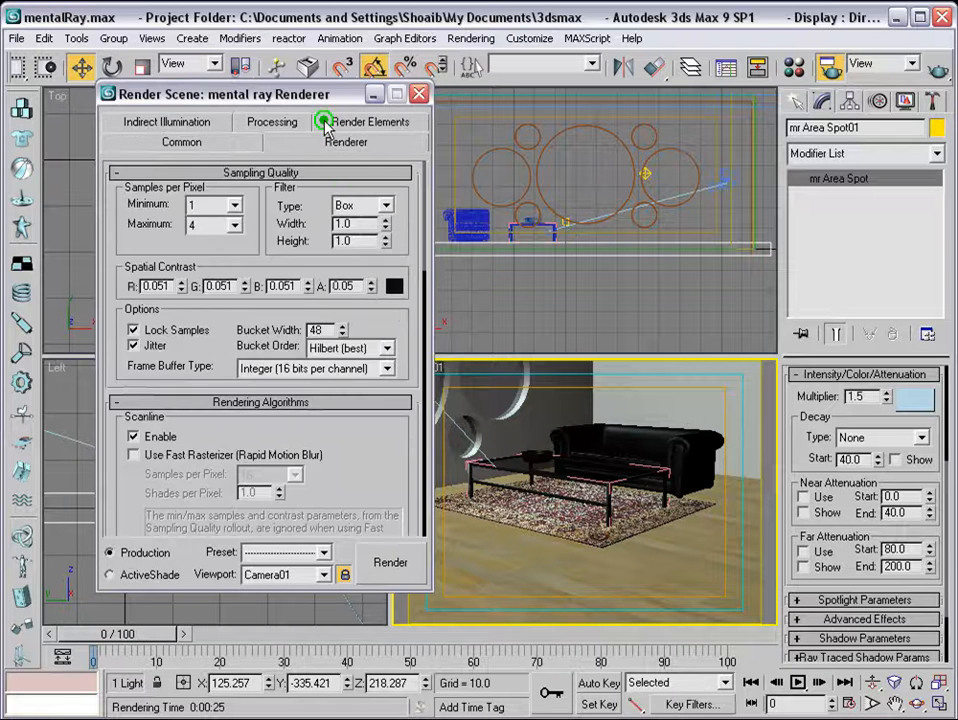
left_click(235, 204)
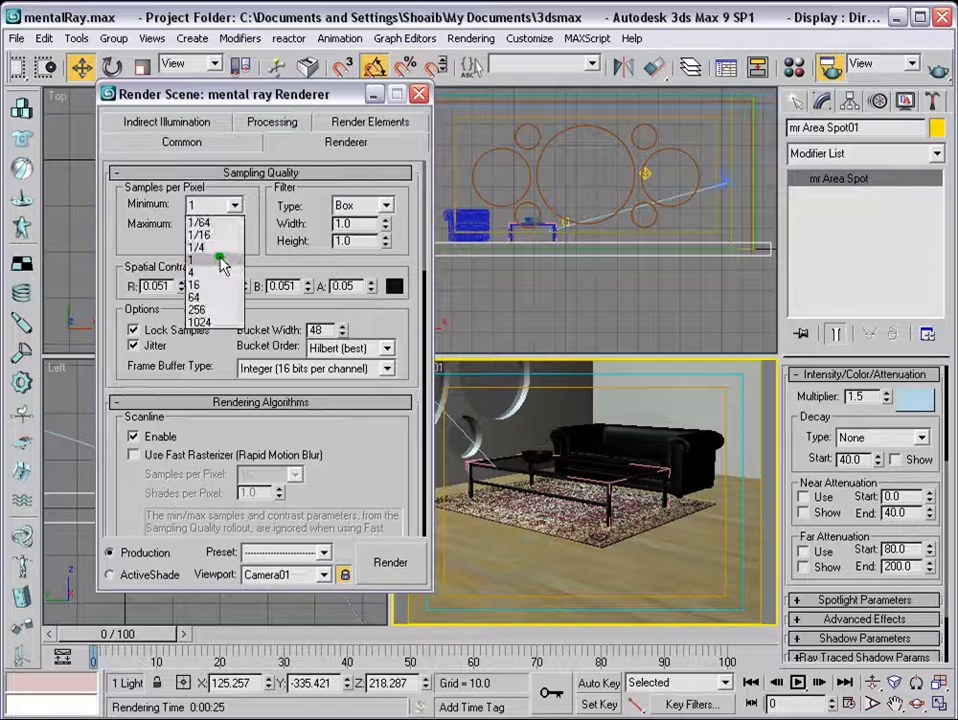
left_click(221, 262)
left_click(235, 224)
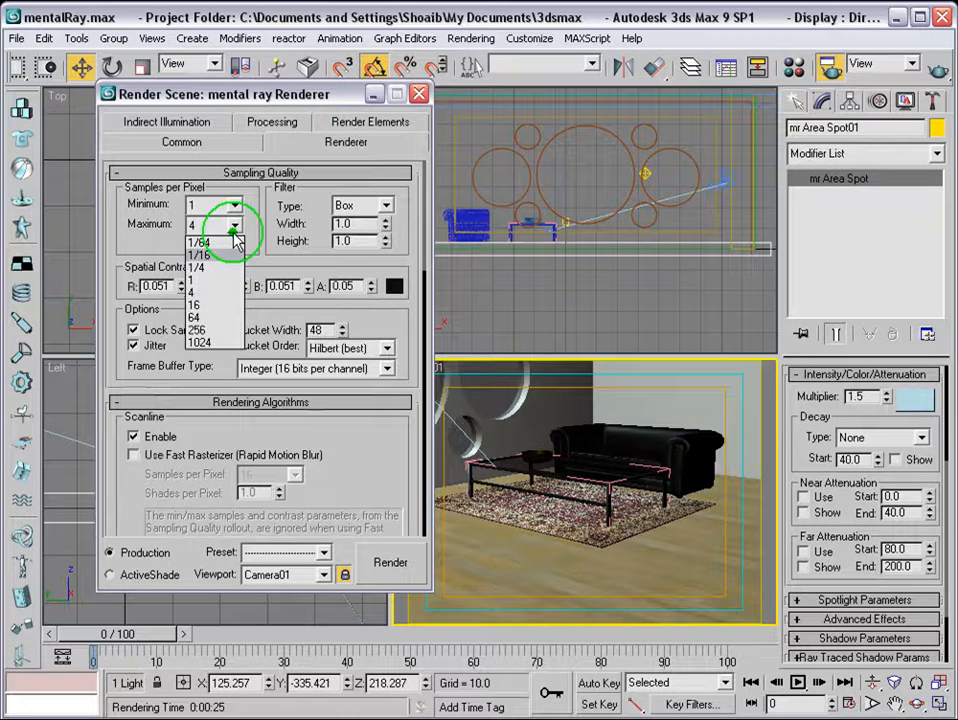
left_click(216, 293)
left_click(162, 145)
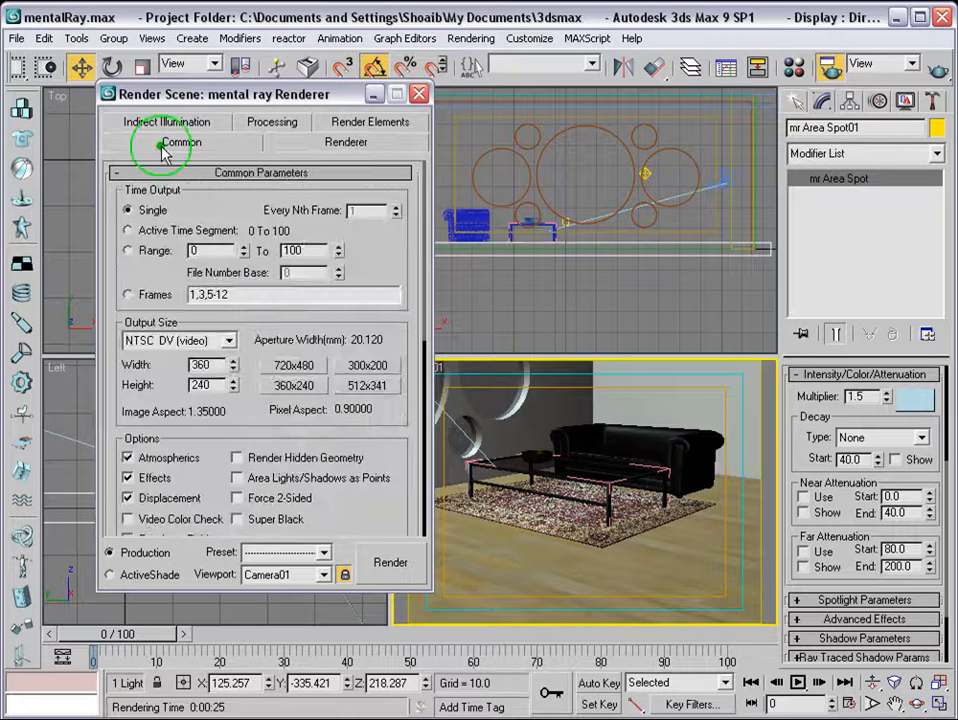
Step: Render Camera01 to write the Final Gather map, cancel the render once the final pass is under way, and close the frame
left_click(133, 361)
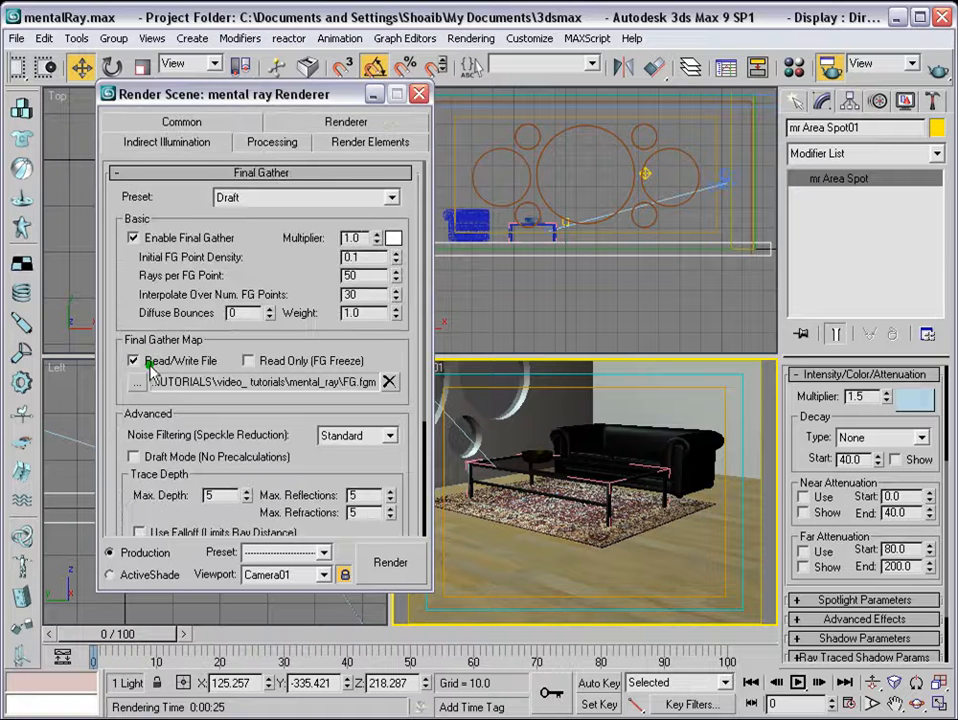
left_click(388, 564)
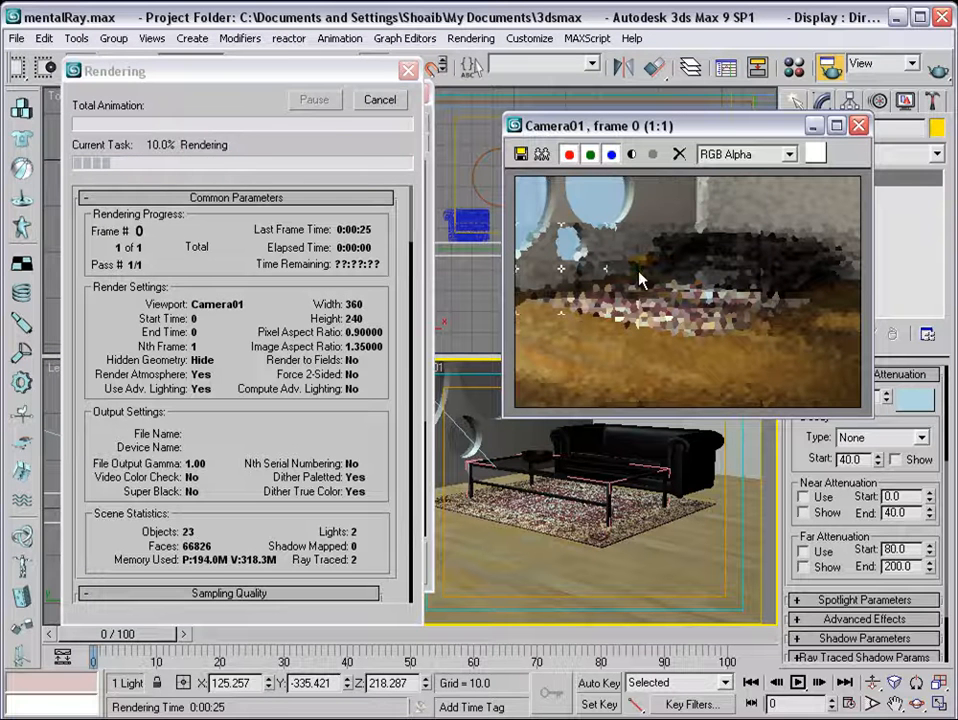
left_click(372, 100)
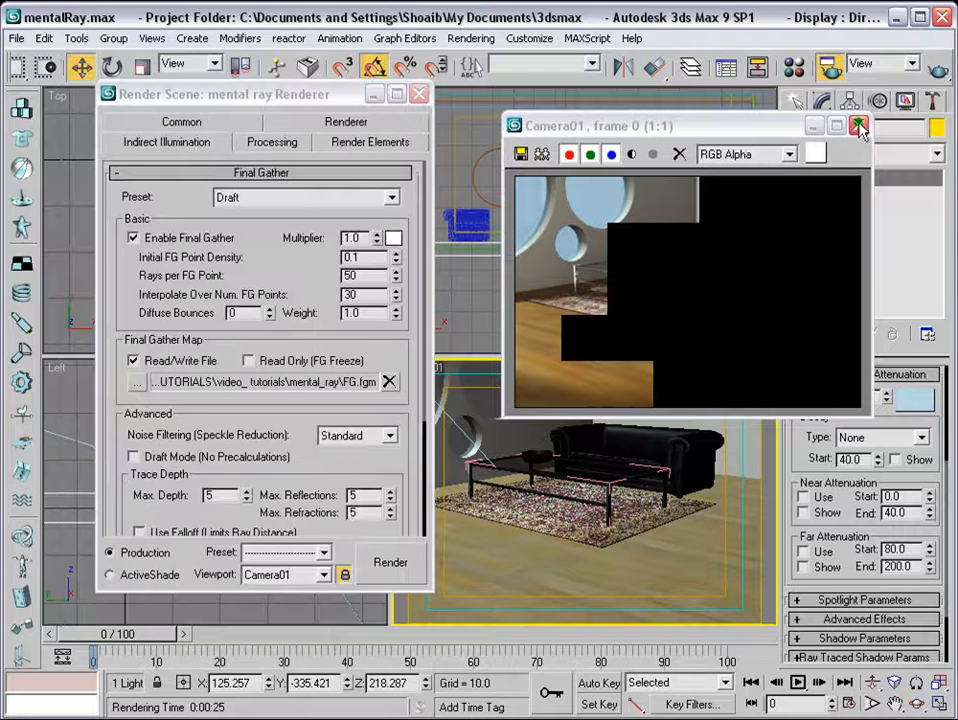
left_click(860, 126)
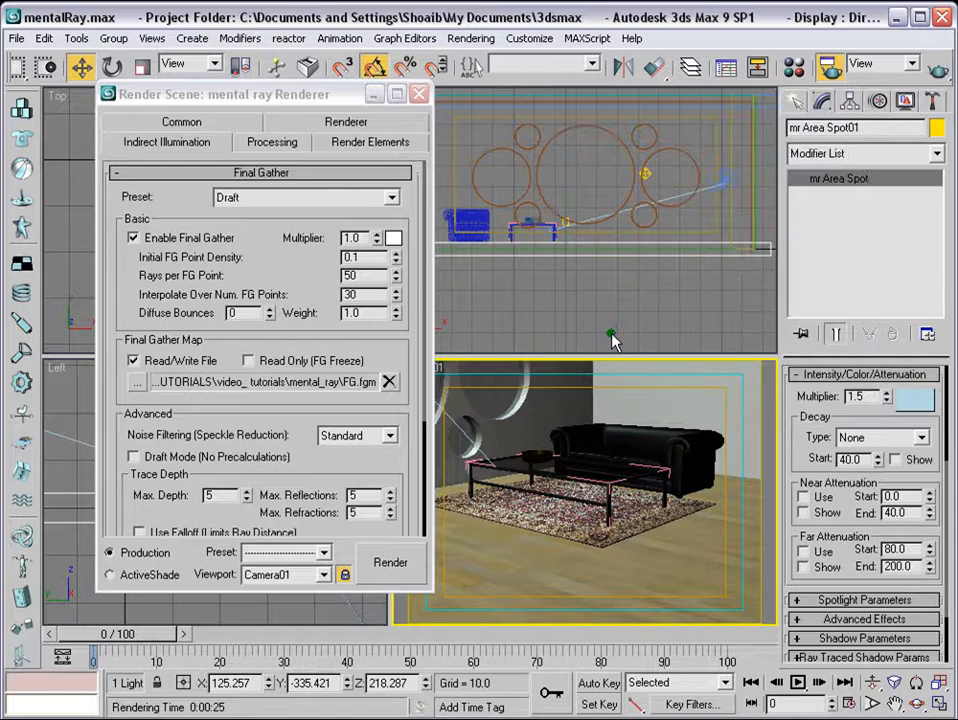
Step: Reuse FG.fgm as a read-only (FG Freeze) Final Gather map, with 1 diffuse bounce and the High preset
left_click(131, 383)
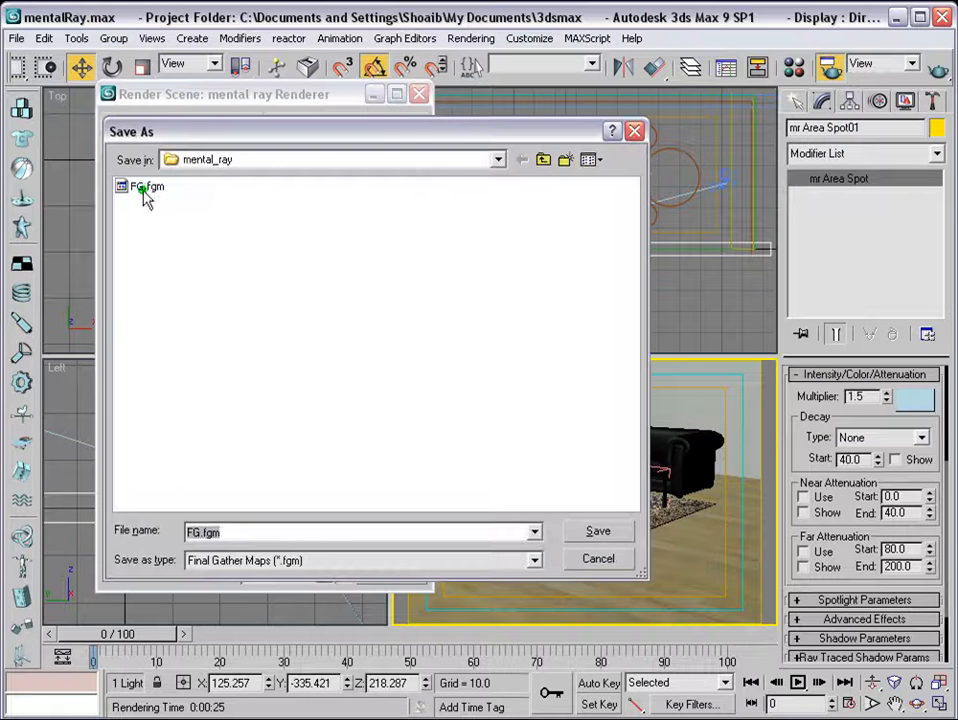
left_click(598, 531)
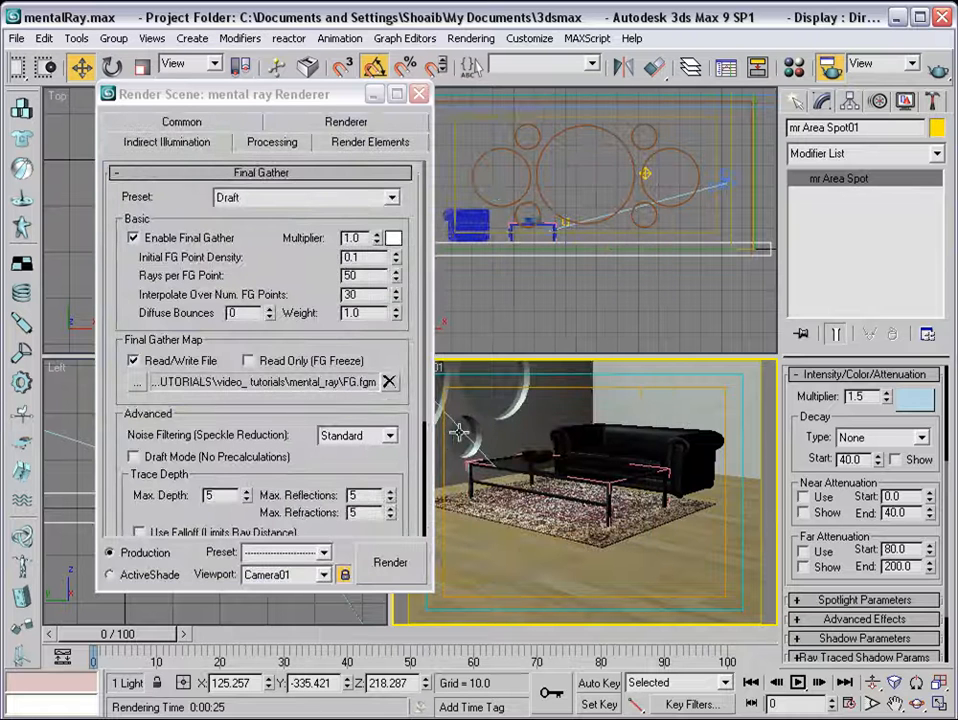
left_click(249, 361)
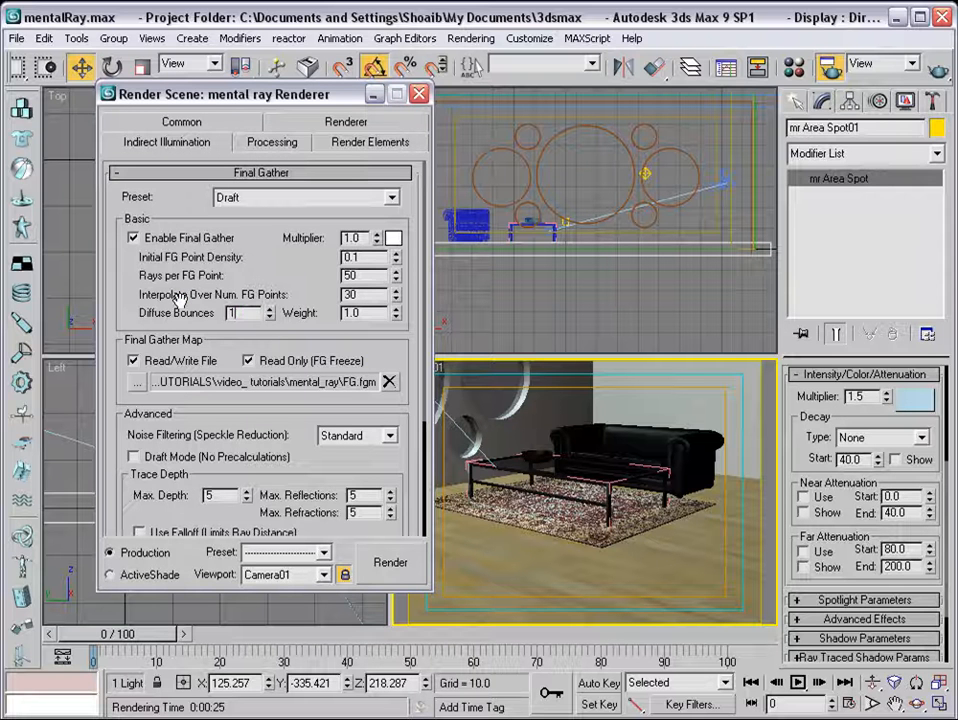
left_click(391, 197)
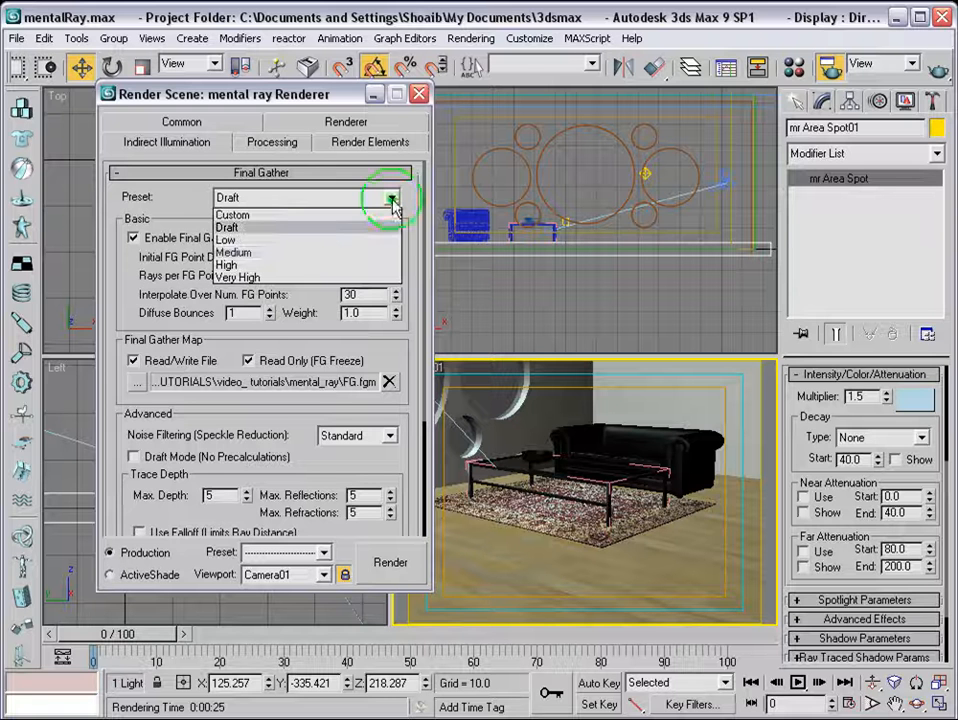
left_click(311, 266)
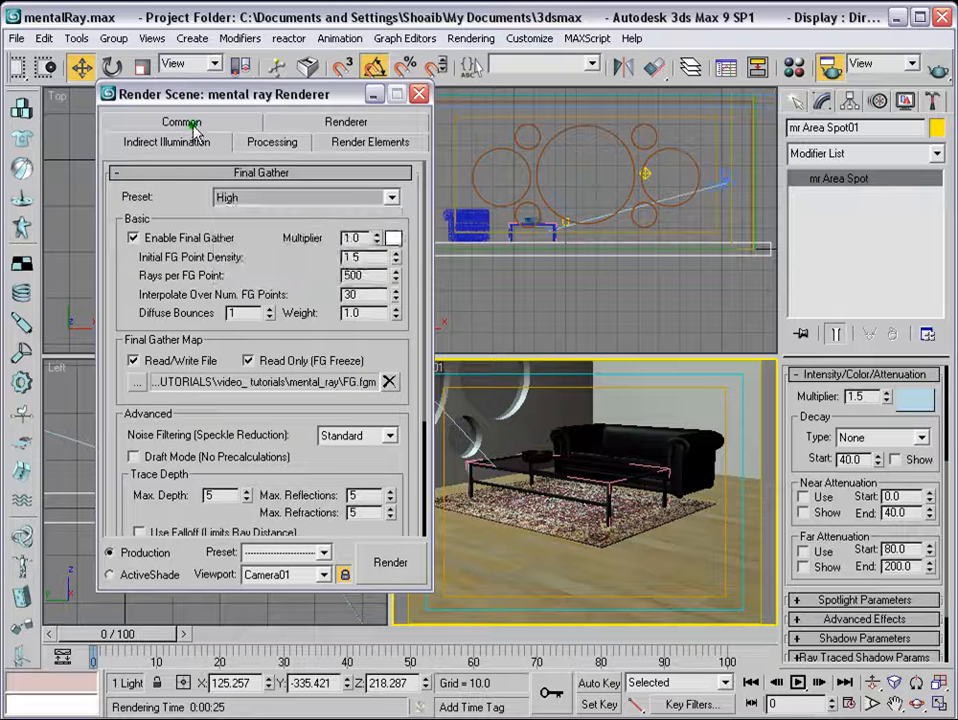
Step: Set the samples per pixel to a minimum of 4 and a maximum of 64, with the Mitchell filter
left_click(316, 122)
left_click(236, 205)
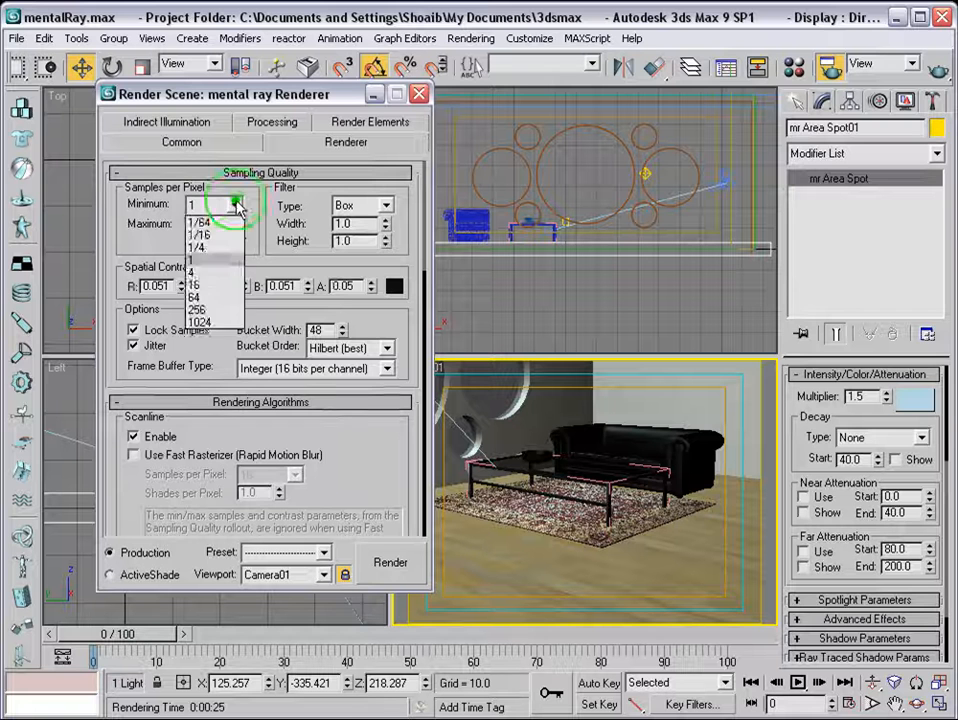
left_click(212, 270)
left_click(236, 228)
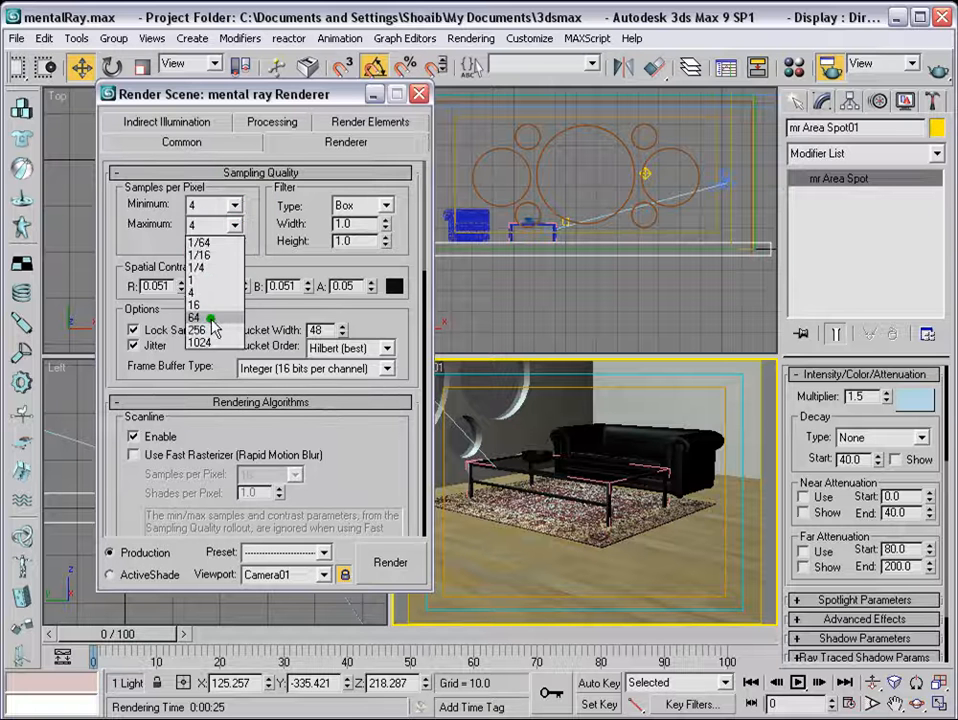
left_click(199, 314)
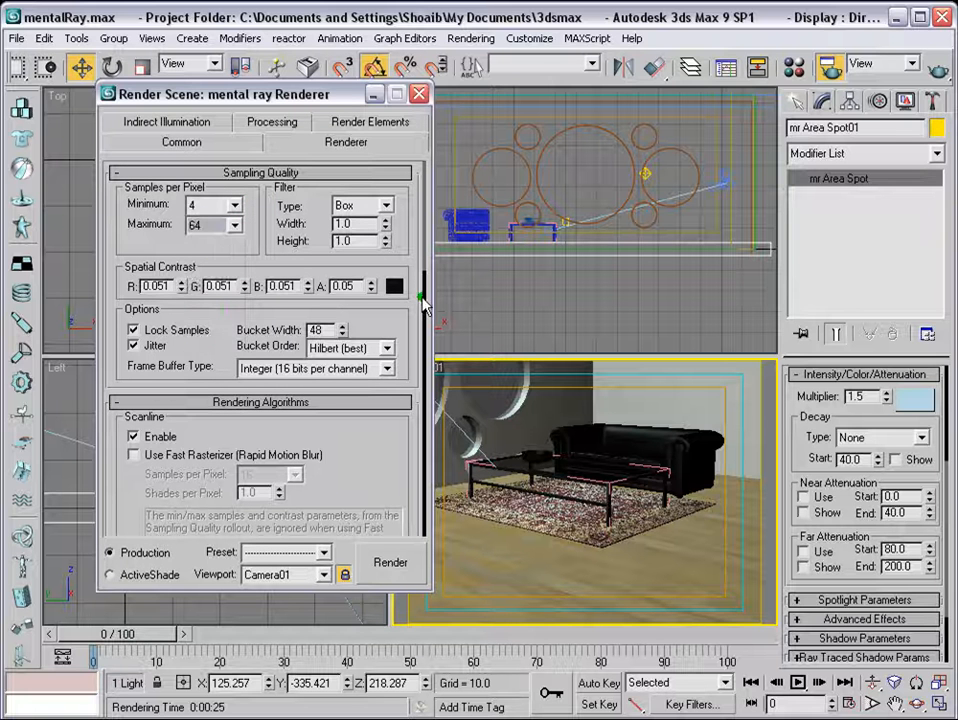
left_click(385, 205)
left_click(368, 259)
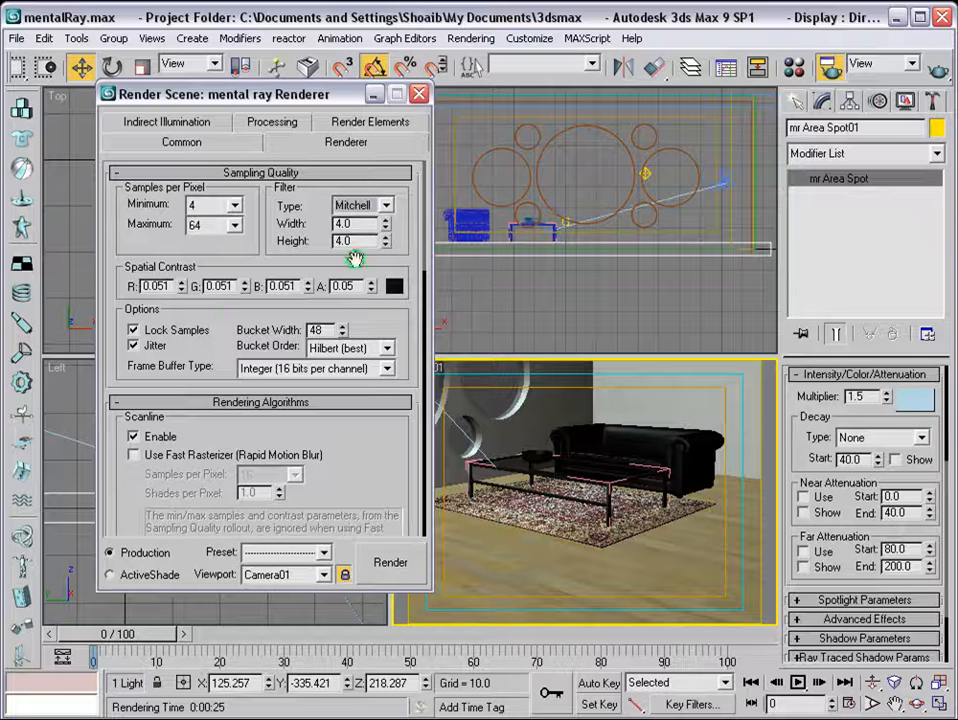
Step: Set the render output size to 512x341 and recheck the Final Gather settings
left_click(166, 121)
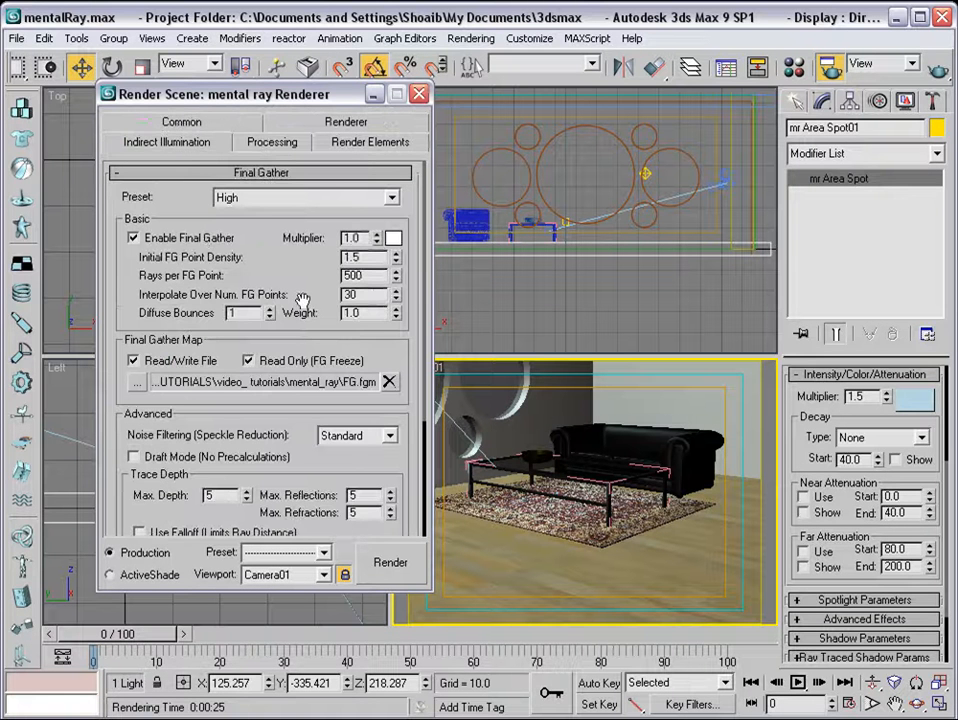
left_click(178, 121)
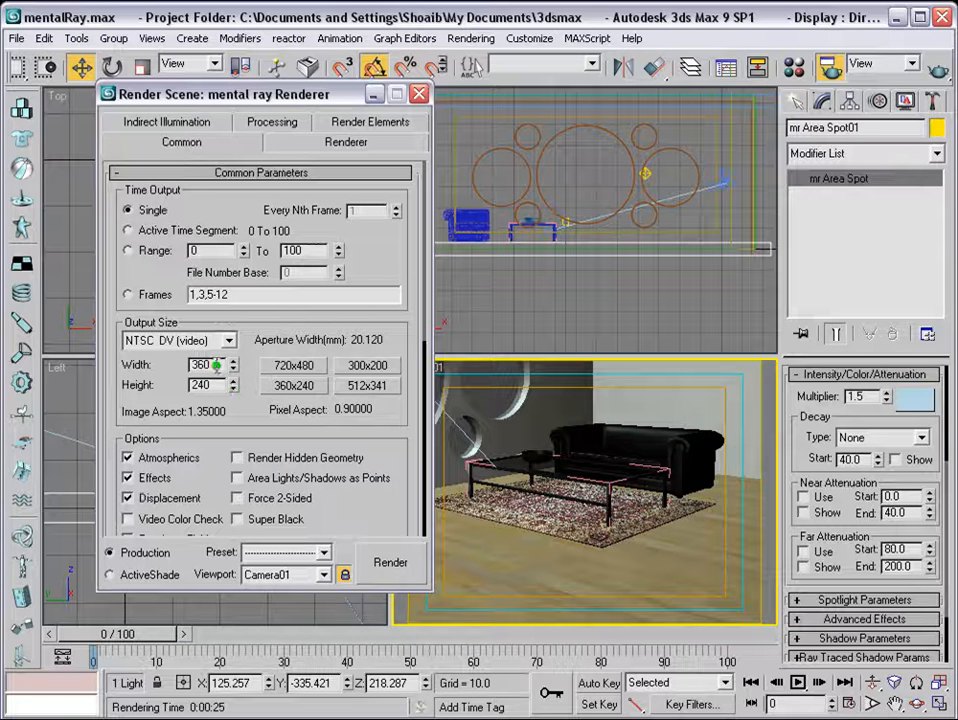
left_click(367, 385)
left_click_drag(383, 516, 397, 693)
left_click(166, 121)
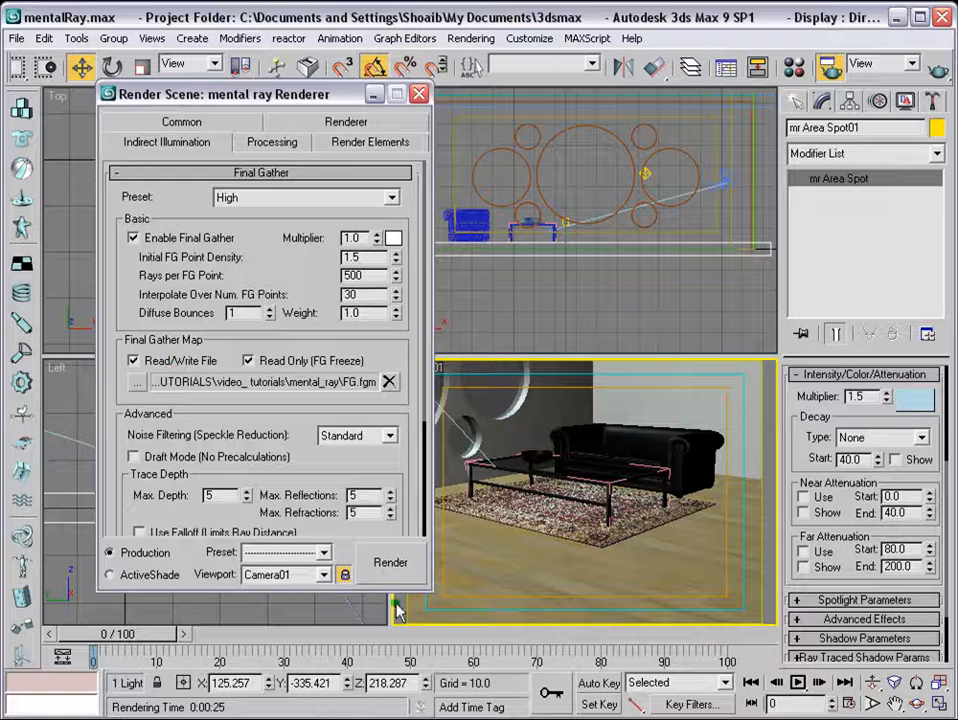
Step: Render the final Camera01 frame from the frozen Final Gather map and move the frame window into clear view
left_click(389, 563)
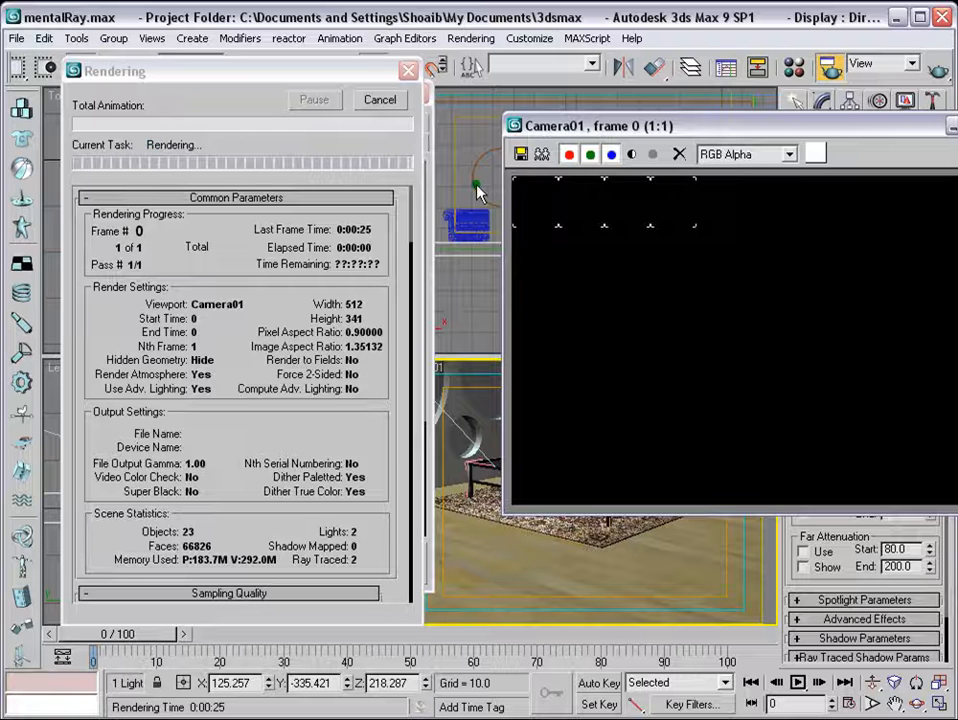
left_click_drag(710, 138, 605, 109)
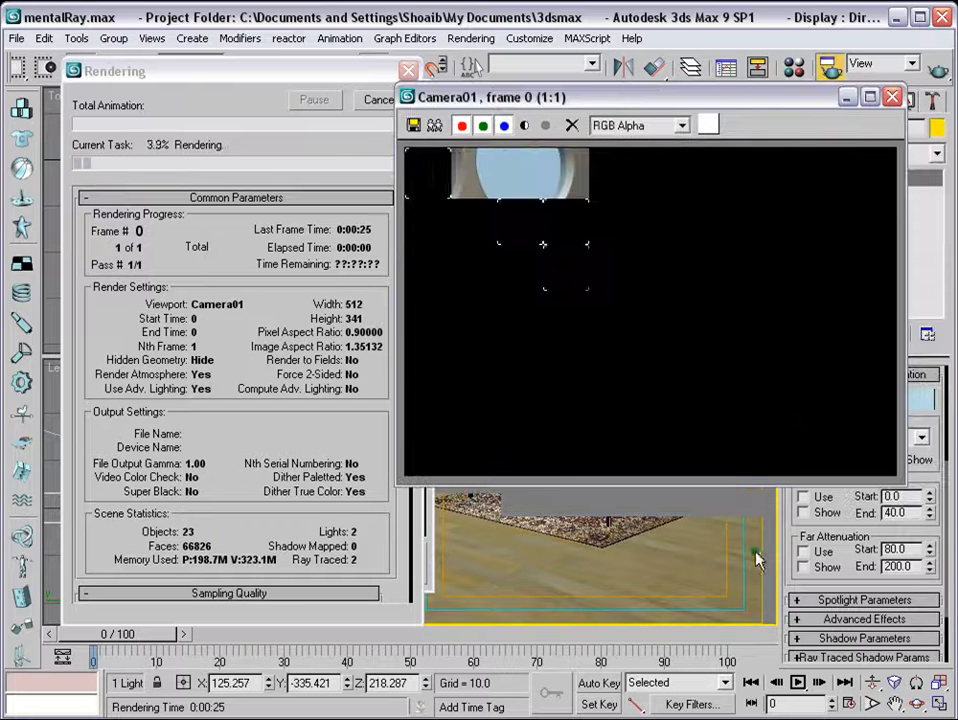
left_click(228, 70)
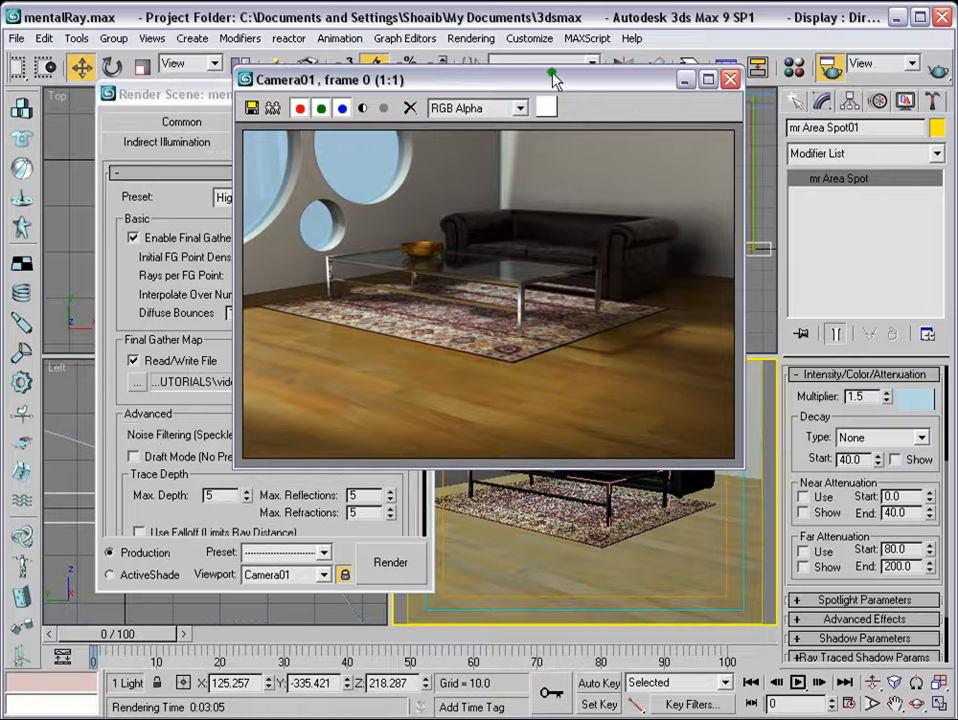
left_click_drag(552, 79, 573, 128)
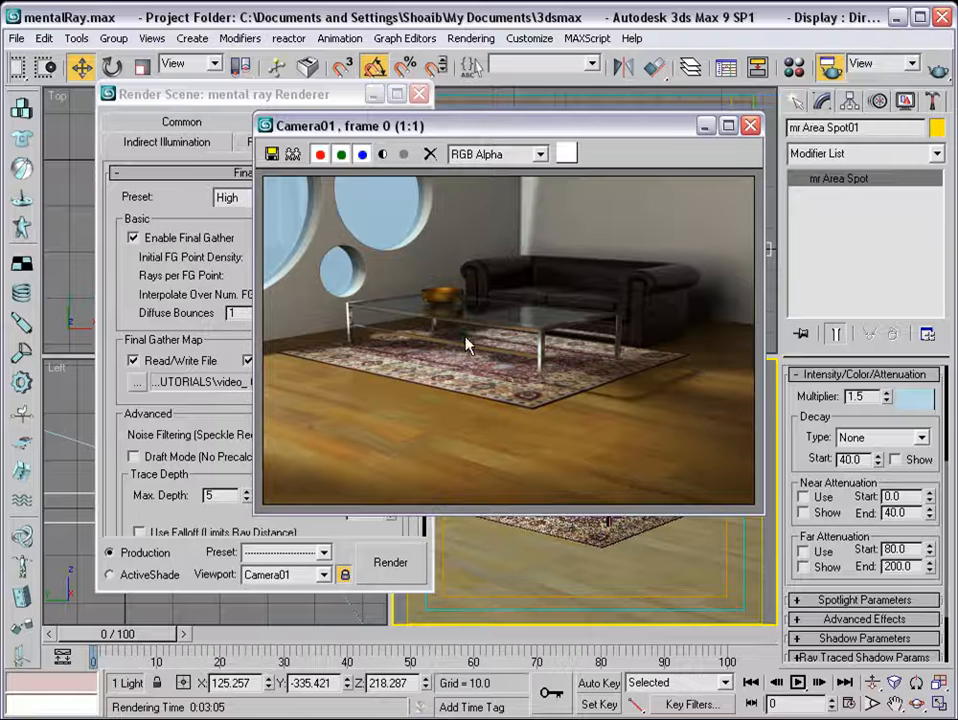
Step: Review the Final Gather map settings alongside the finished Camera01 render
left_click(246, 96)
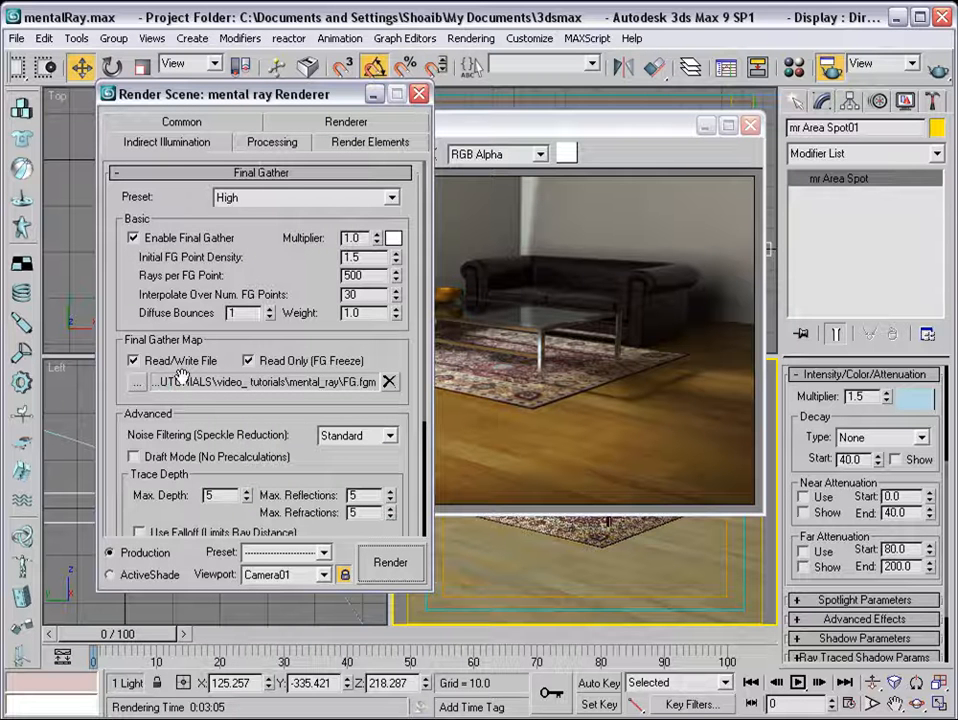
left_click_drag(493, 130, 500, 119)
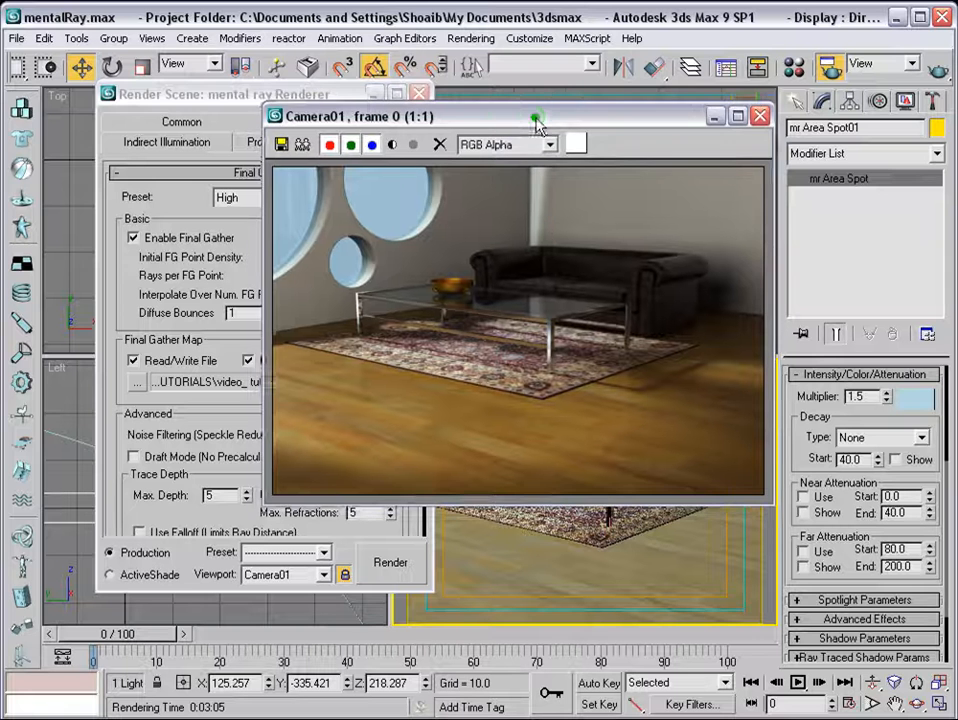
key("F10")
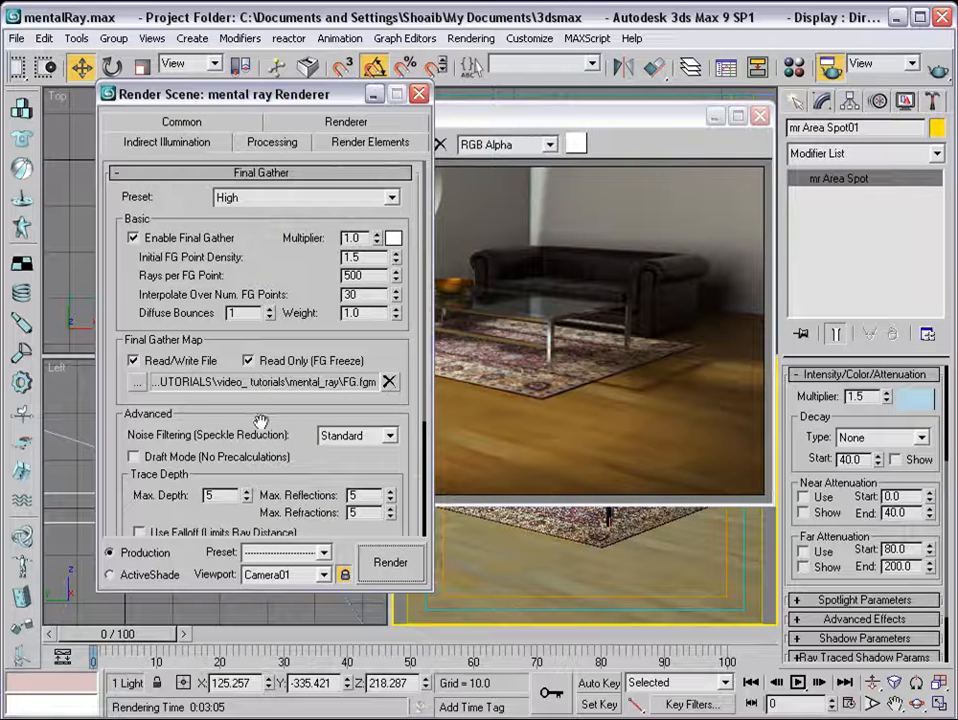